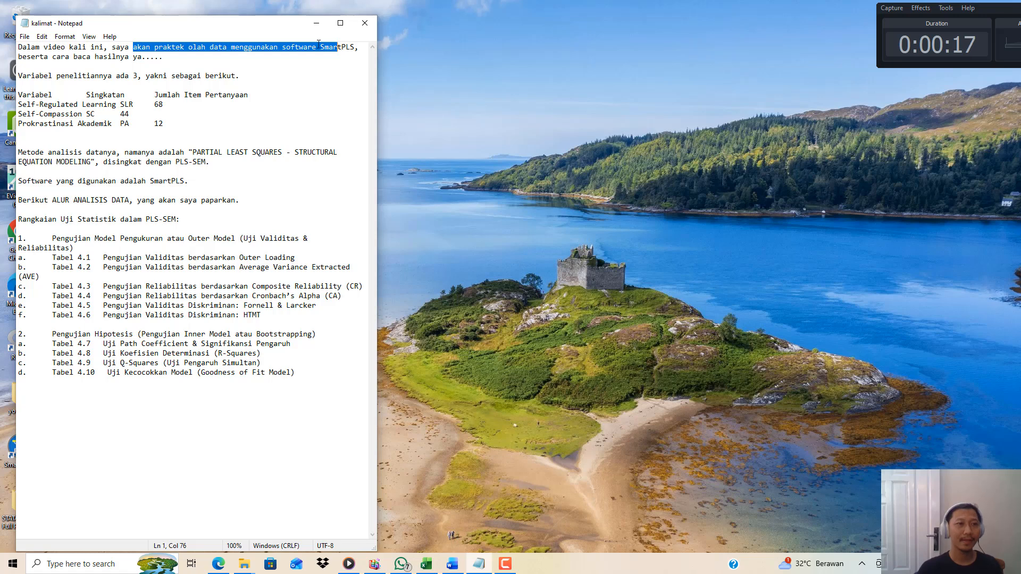
- Read the introduction and the list of research variables in the kalimat note, highlighting Self-Regulated Learning
drag(163, 57, 162, 78)
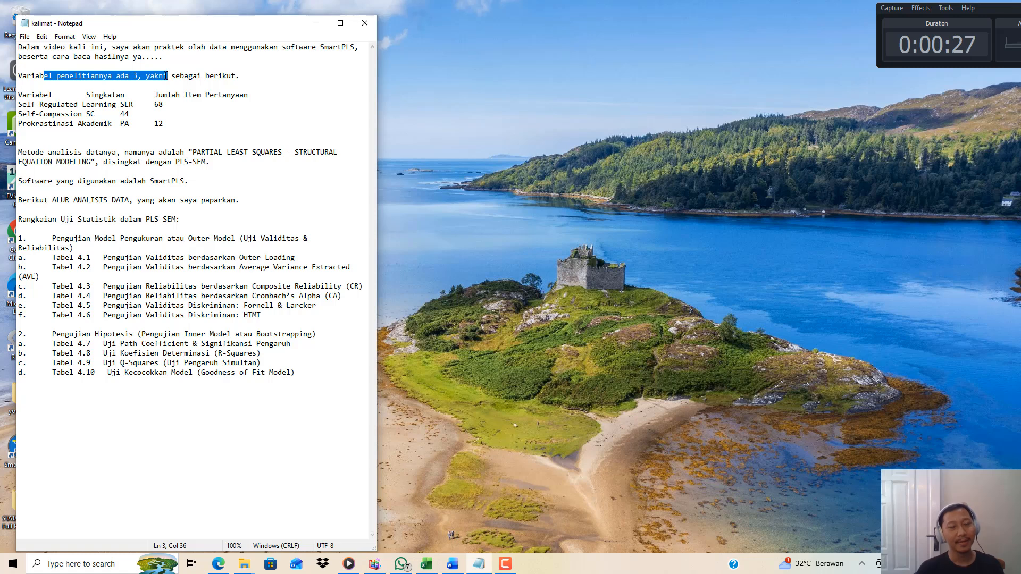
click(115, 105)
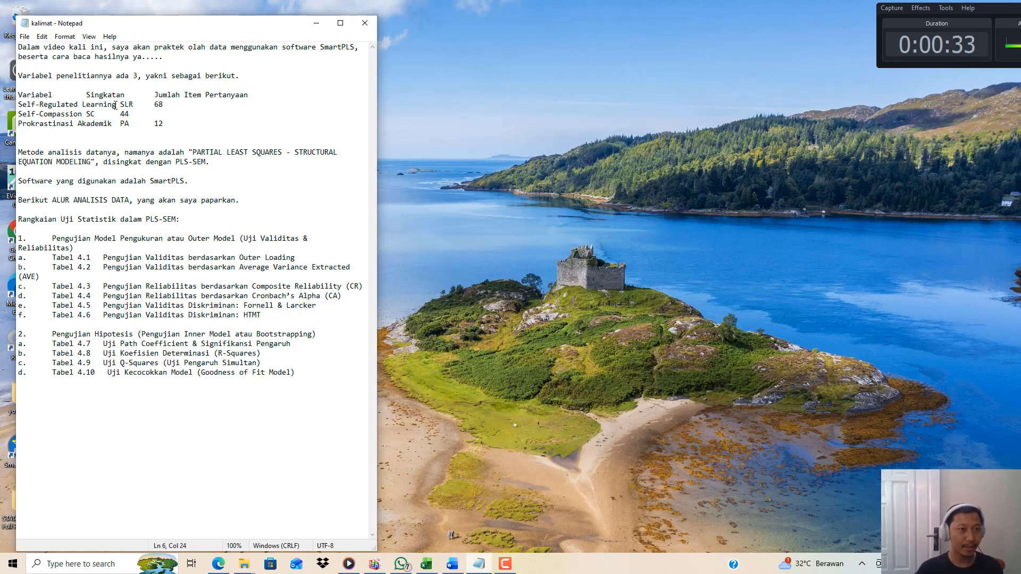
drag(114, 105, 17, 106)
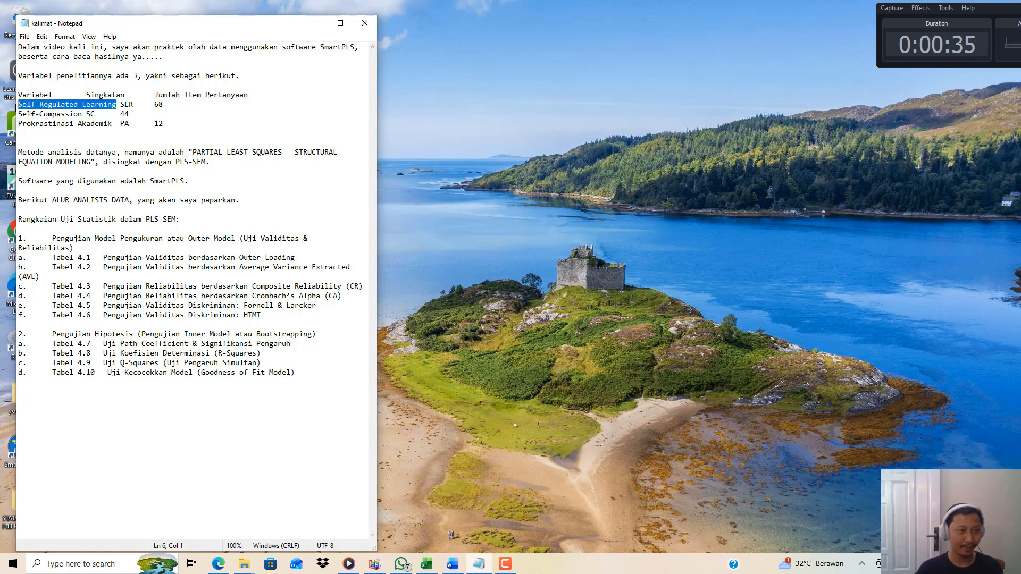
click(133, 104)
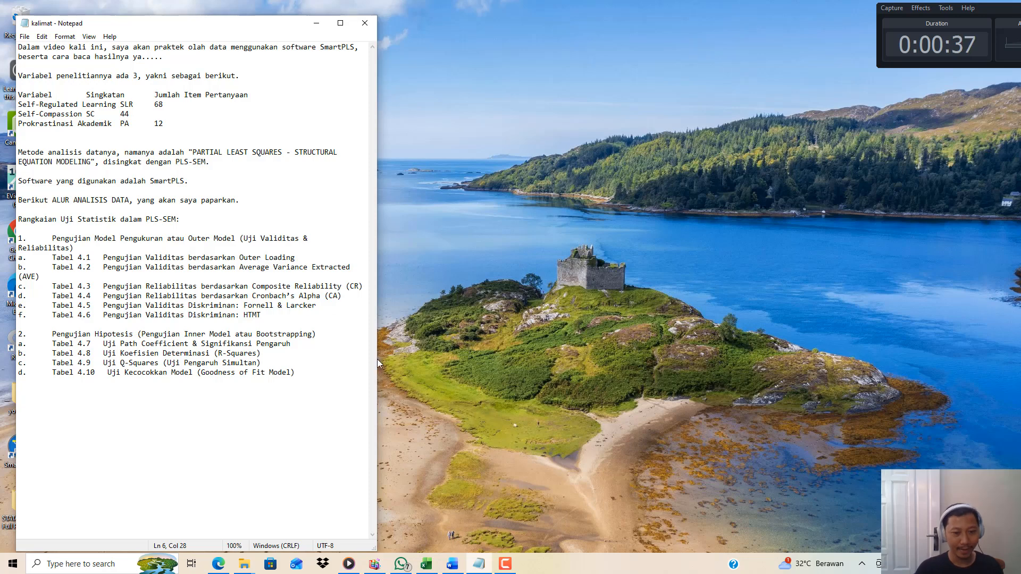
- Switch to the Data Rapi workbook in Excel and review the Self-Regulated Learning row's name, abbreviation and item count
click(426, 564)
click(417, 277)
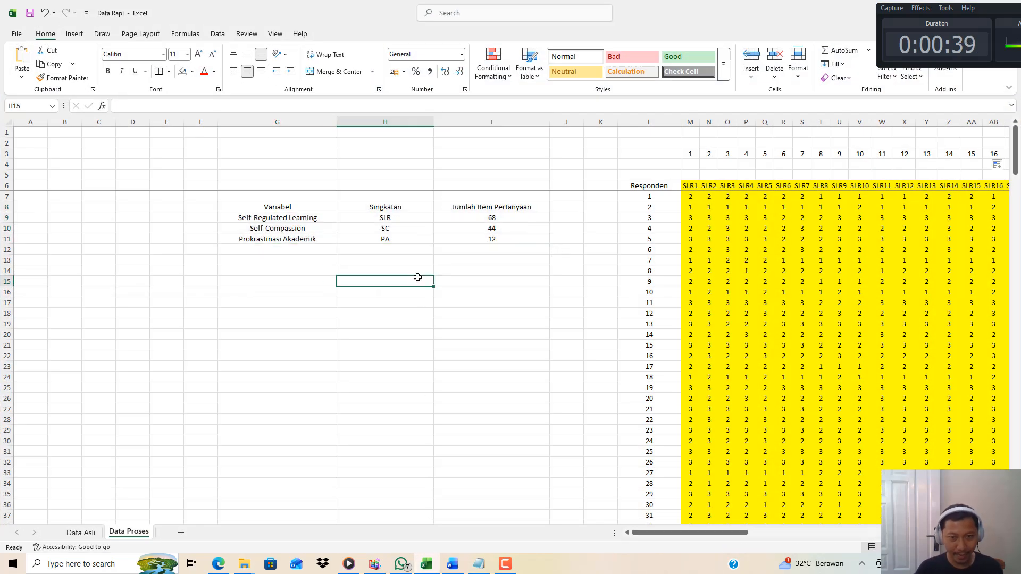
click(303, 218)
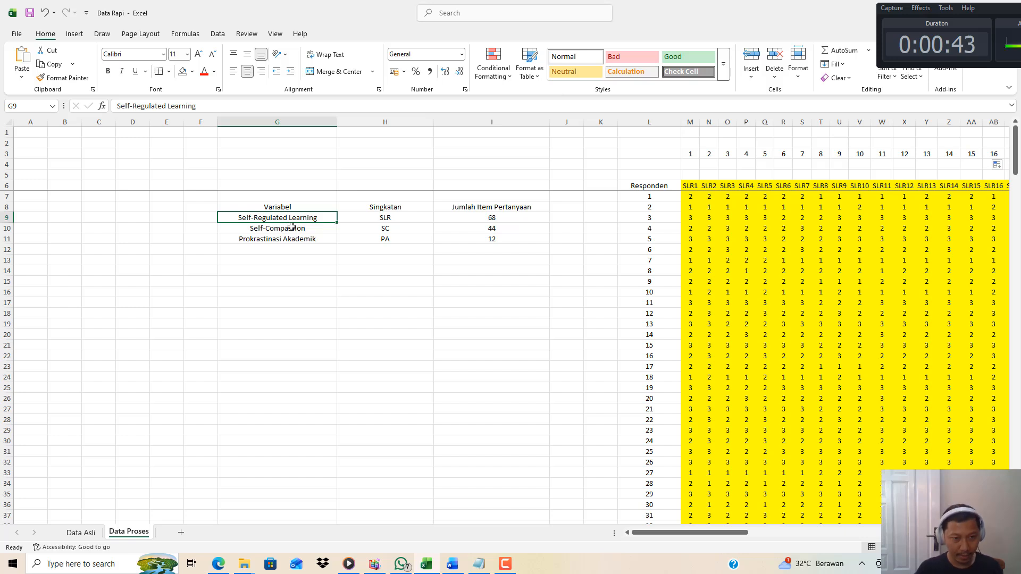
click(384, 219)
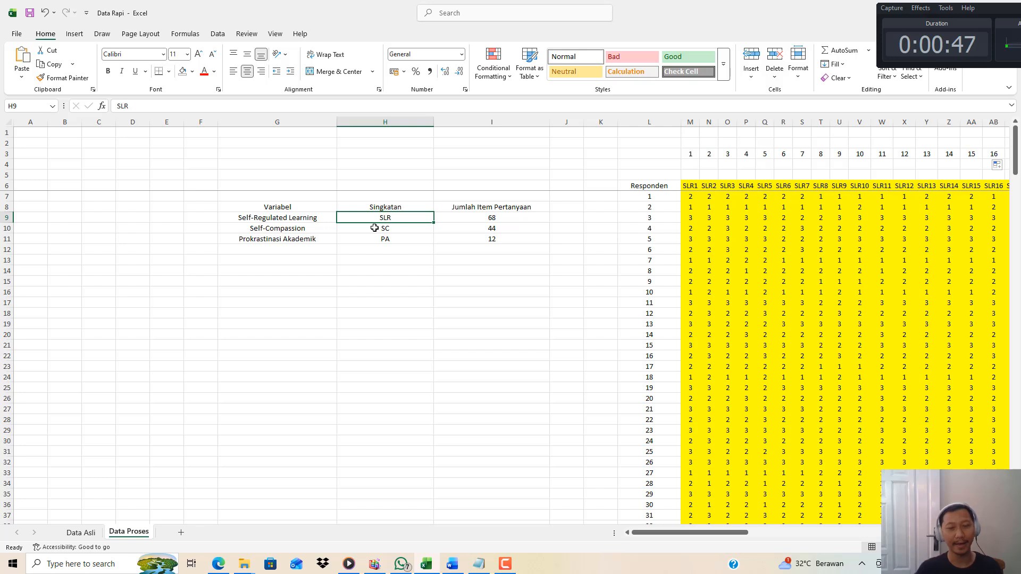
click(469, 217)
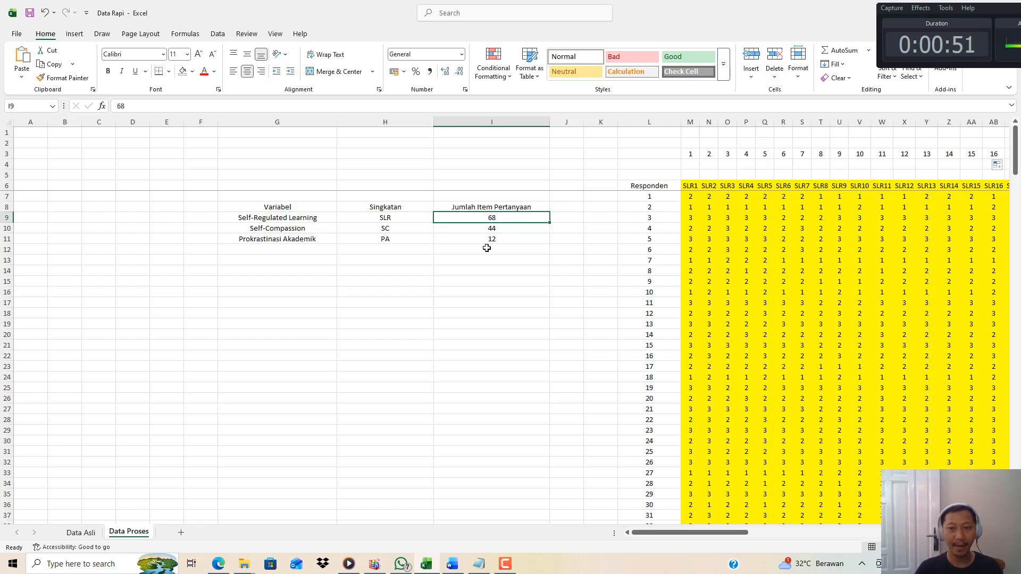
- Examine the SLR1 to SLR68 item columns on the Data Proses sheet and match them to the Self-Regulated Learning row
drag(653, 533, 681, 533)
click(85, 185)
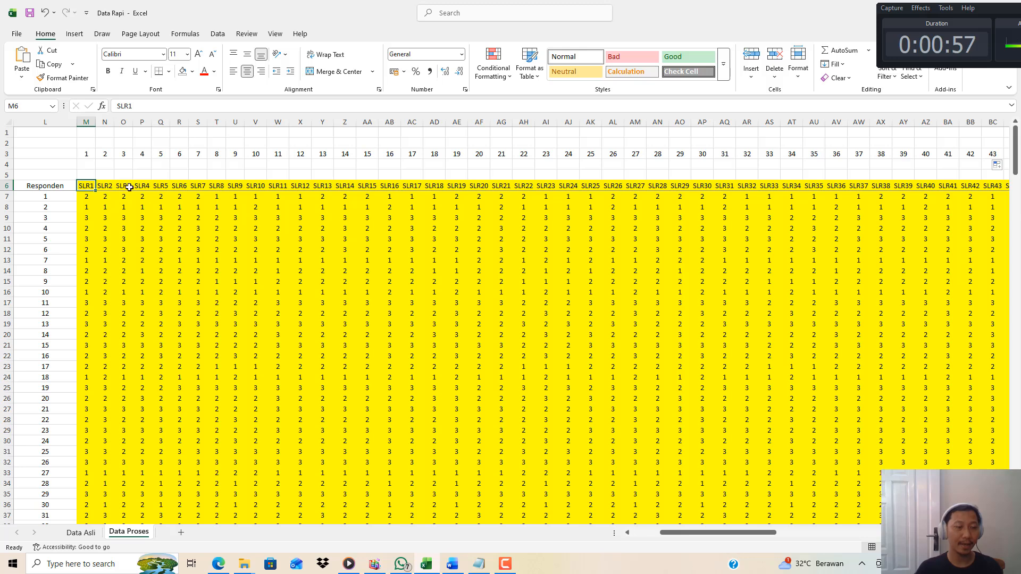
click(110, 185)
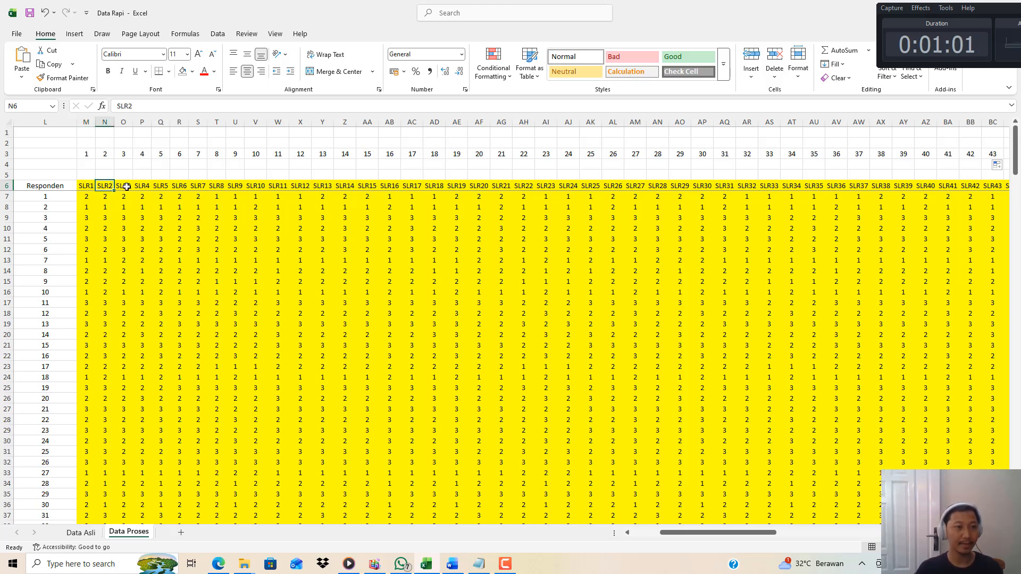
click(127, 187)
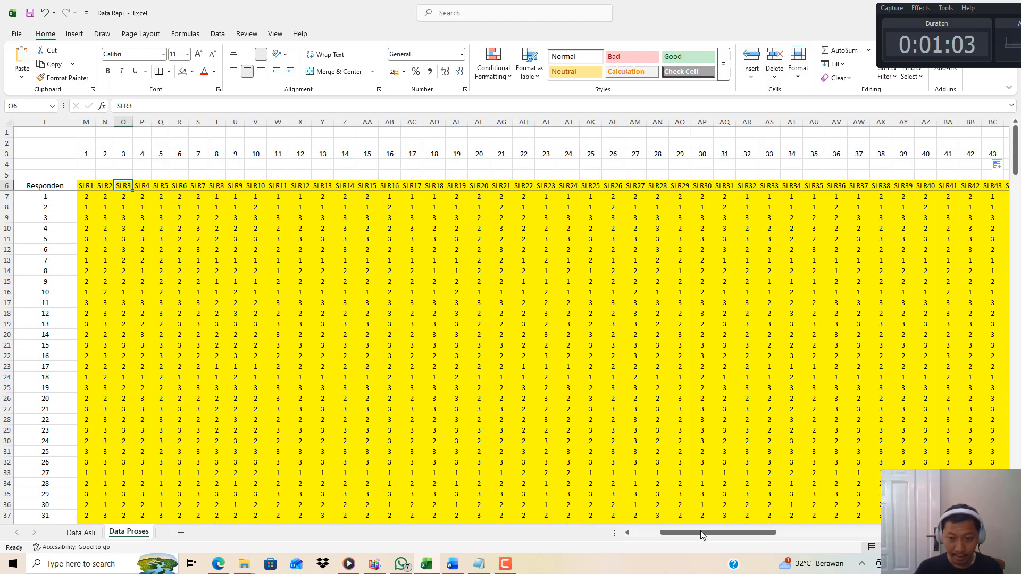
drag(701, 530, 800, 529)
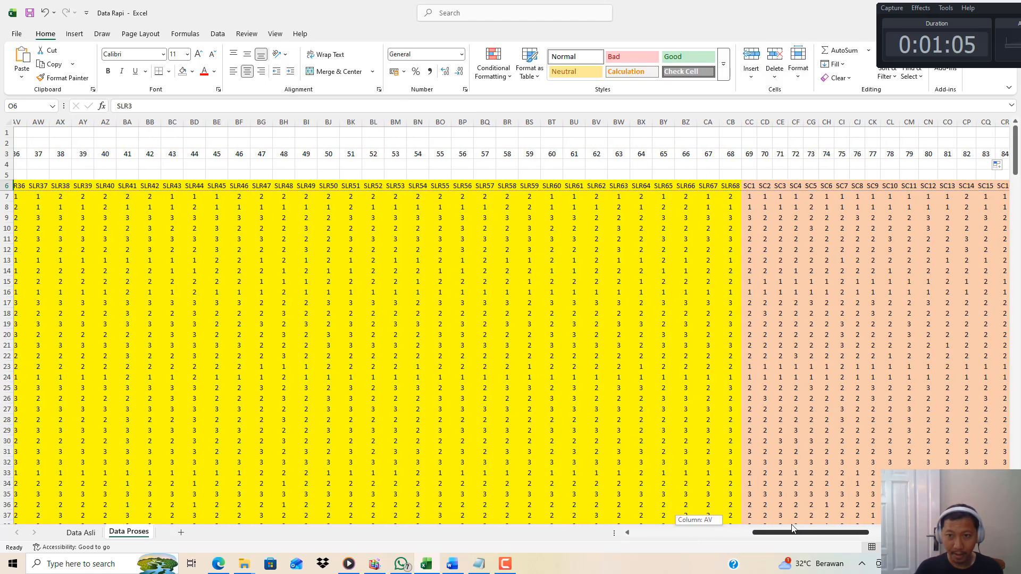
drag(743, 184, 715, 184)
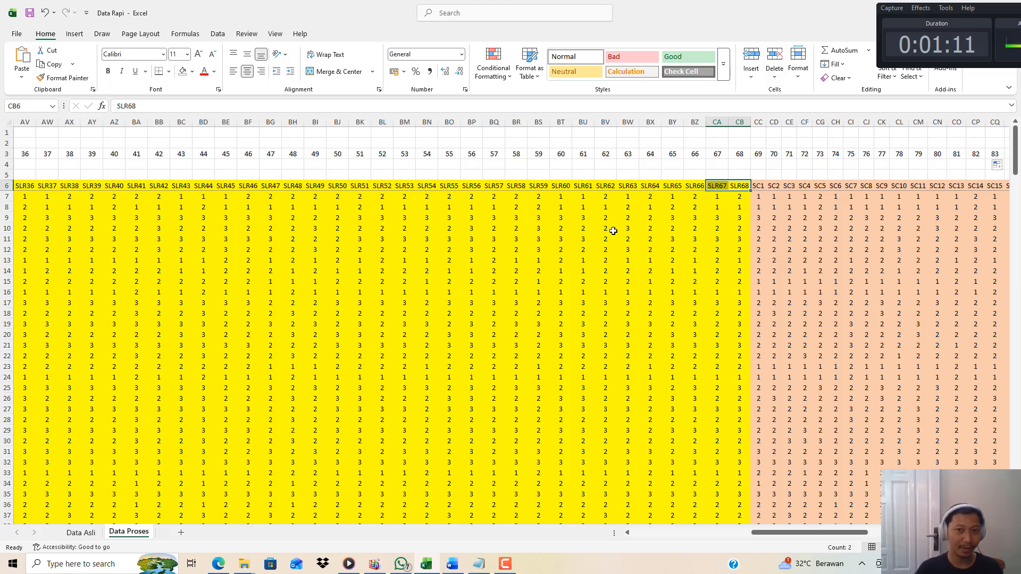
drag(780, 538, 660, 538)
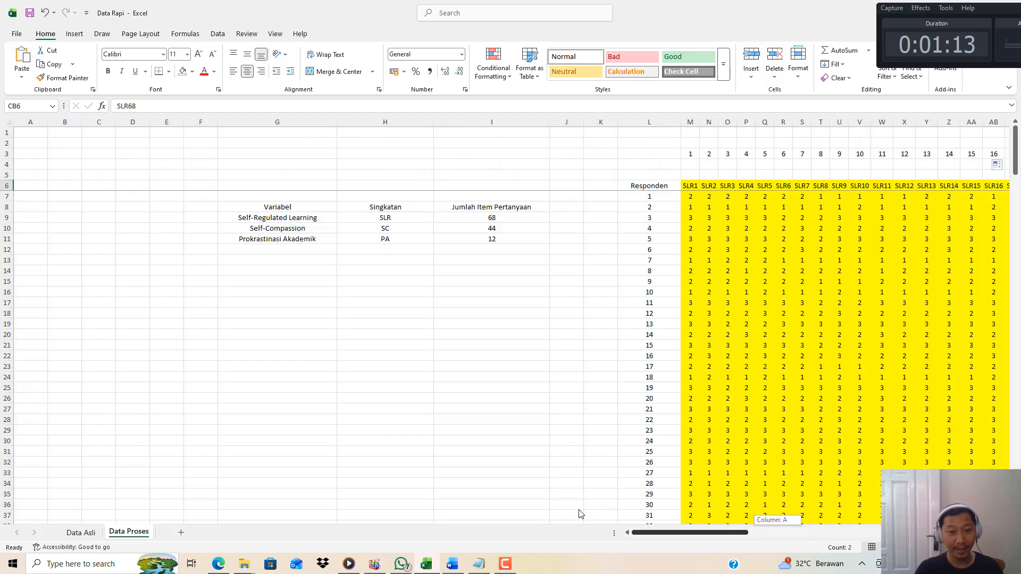
drag(321, 219, 472, 220)
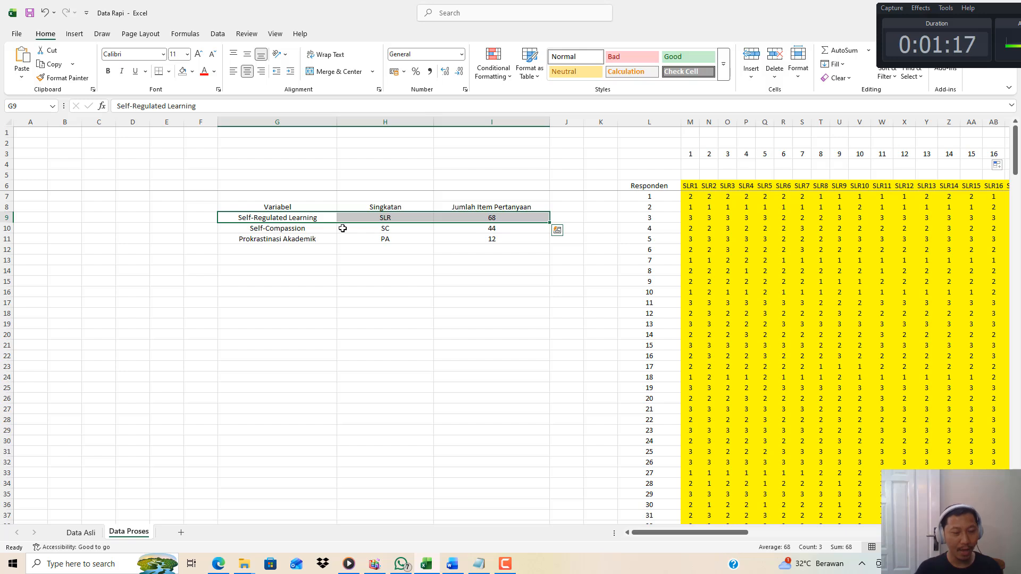
- Review the Self-Compassion row of the variable table and examine its item columns SC1 to SC44
click(301, 229)
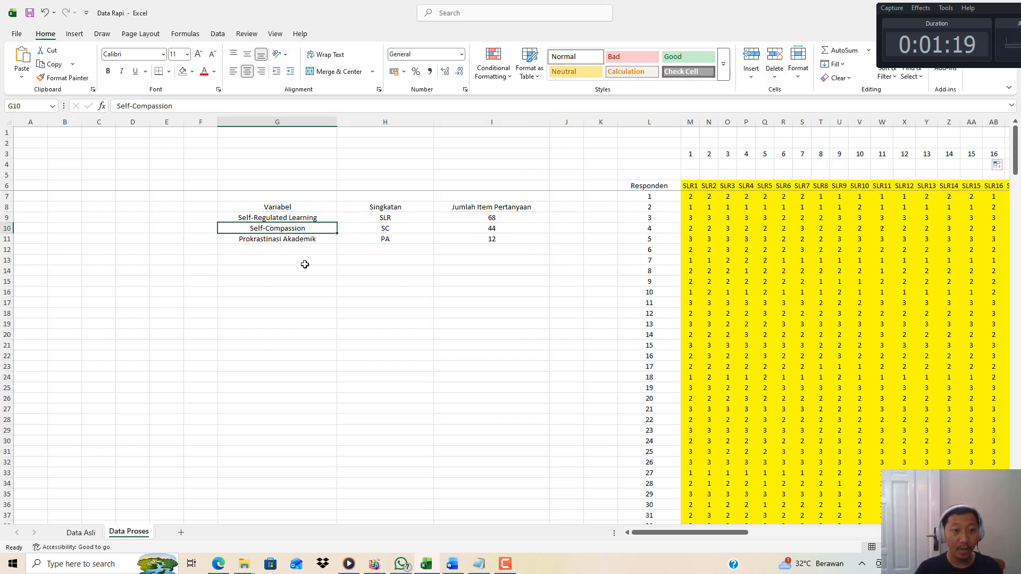
click(384, 230)
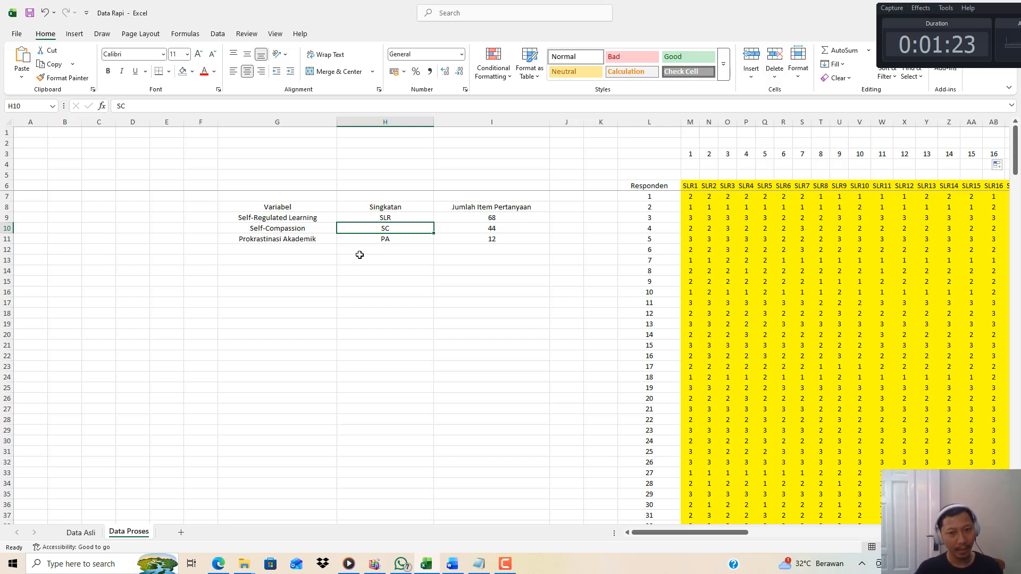
click(492, 232)
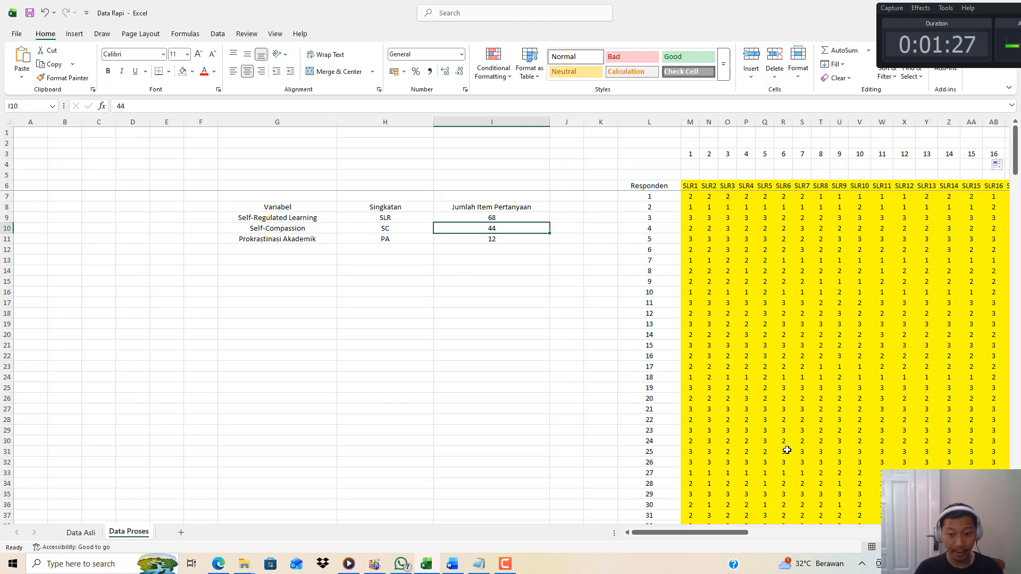
scroll(629, 336, right, 15)
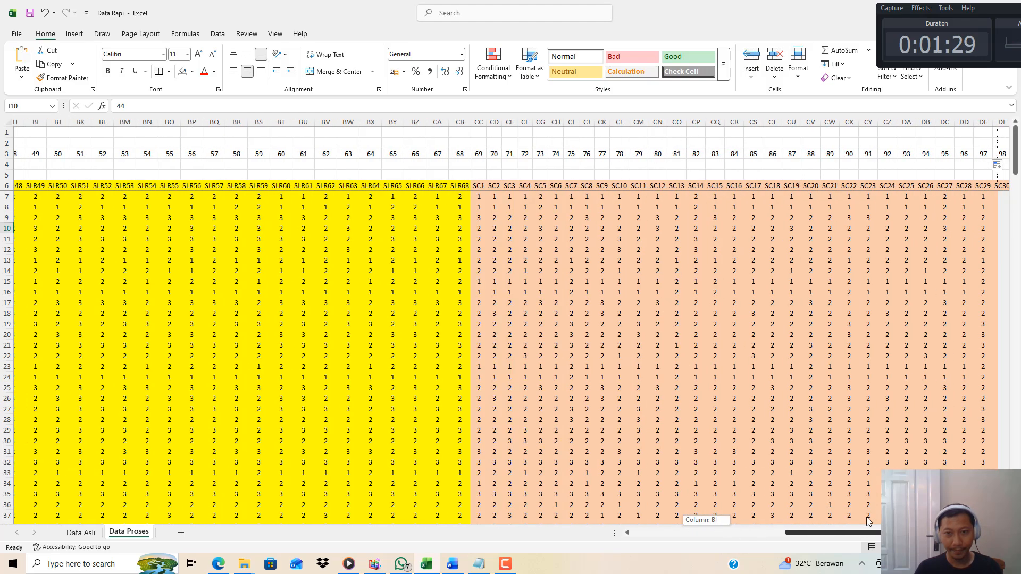
click(406, 184)
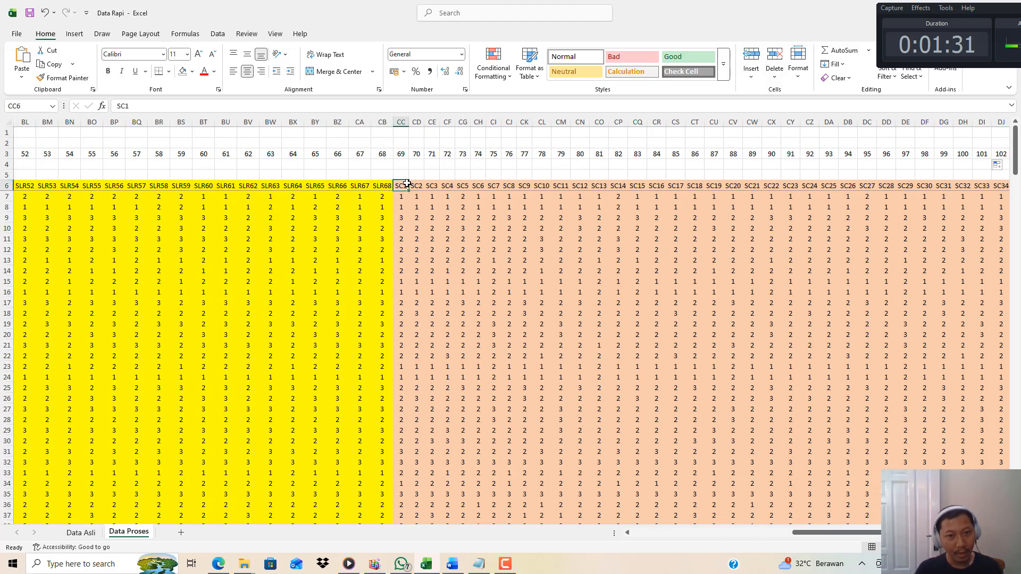
click(419, 186)
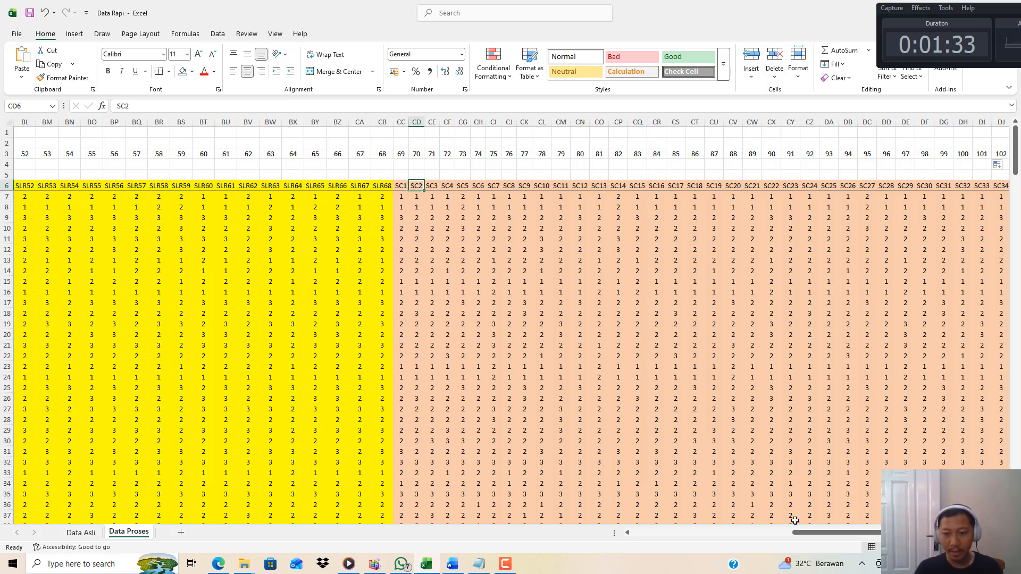
drag(803, 532, 849, 530)
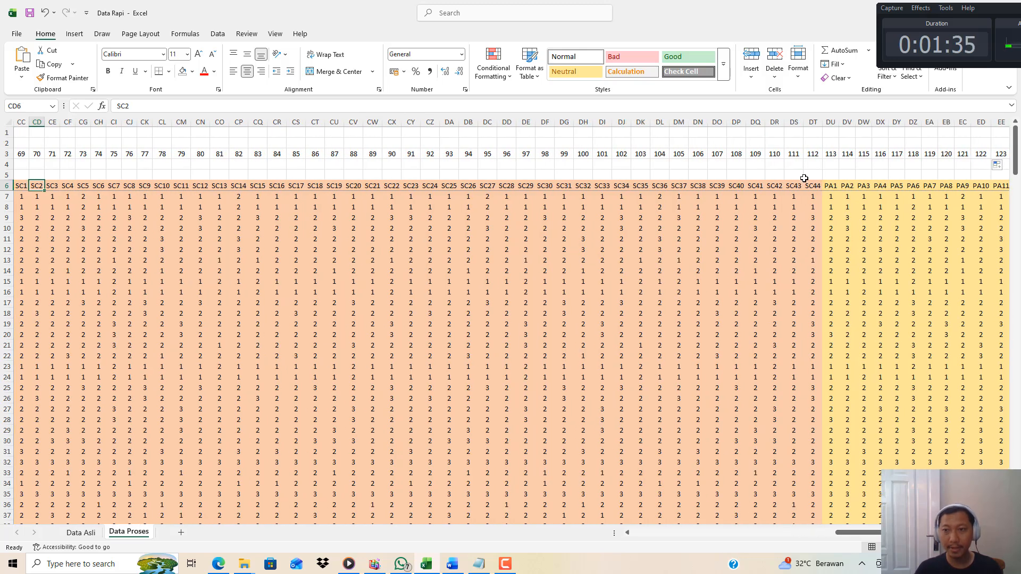
drag(816, 185, 794, 186)
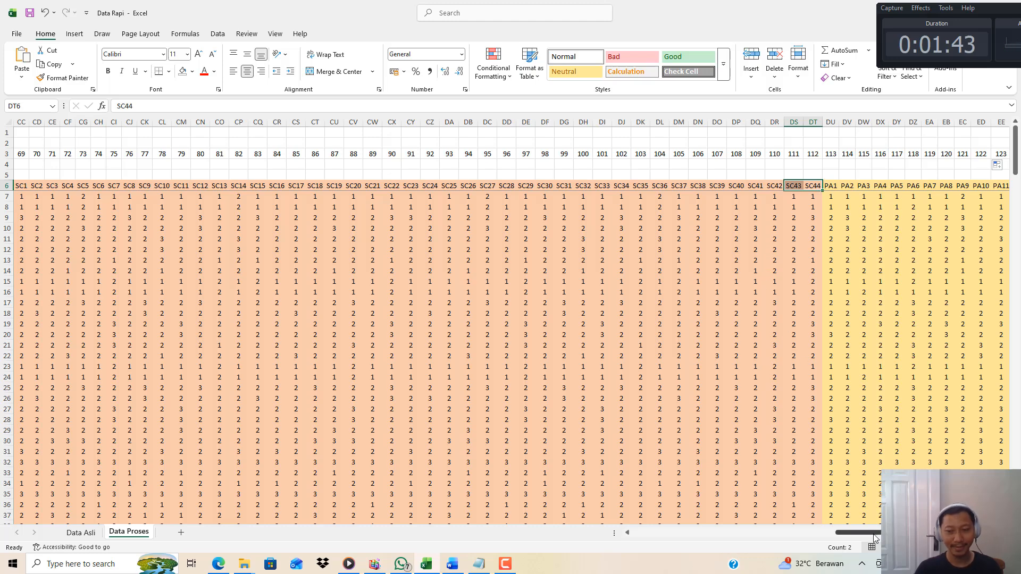
- Review the Prokrastinasi Akademik row of the variable table and examine its item columns PA1 to PA12
drag(872, 533, 641, 479)
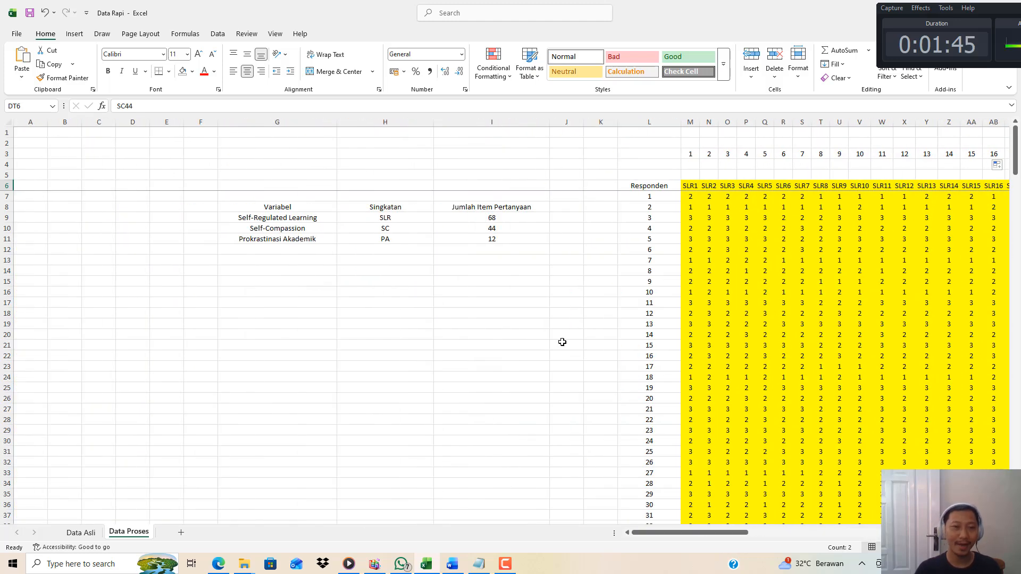
click(306, 238)
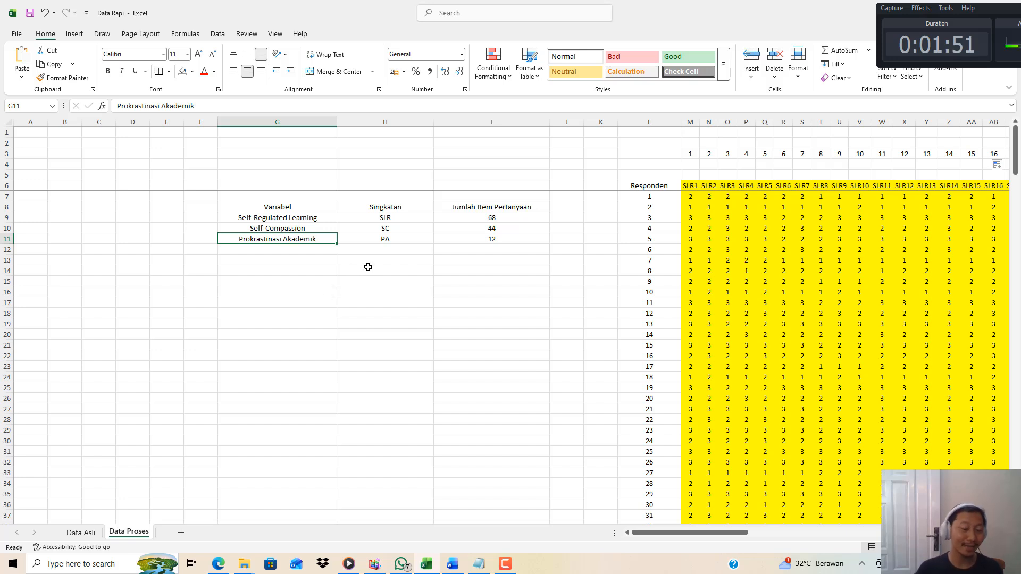
click(376, 234)
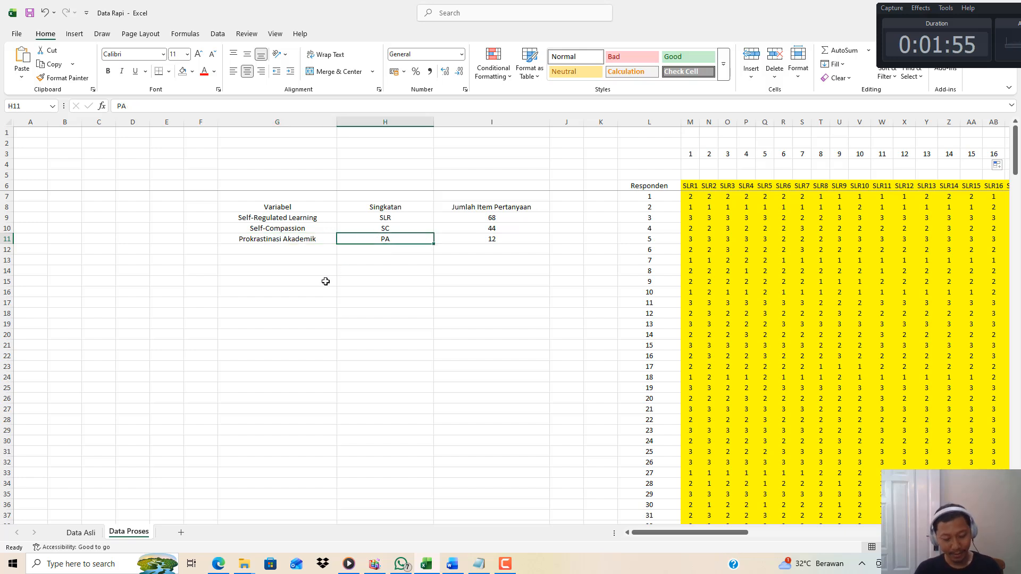
click(488, 239)
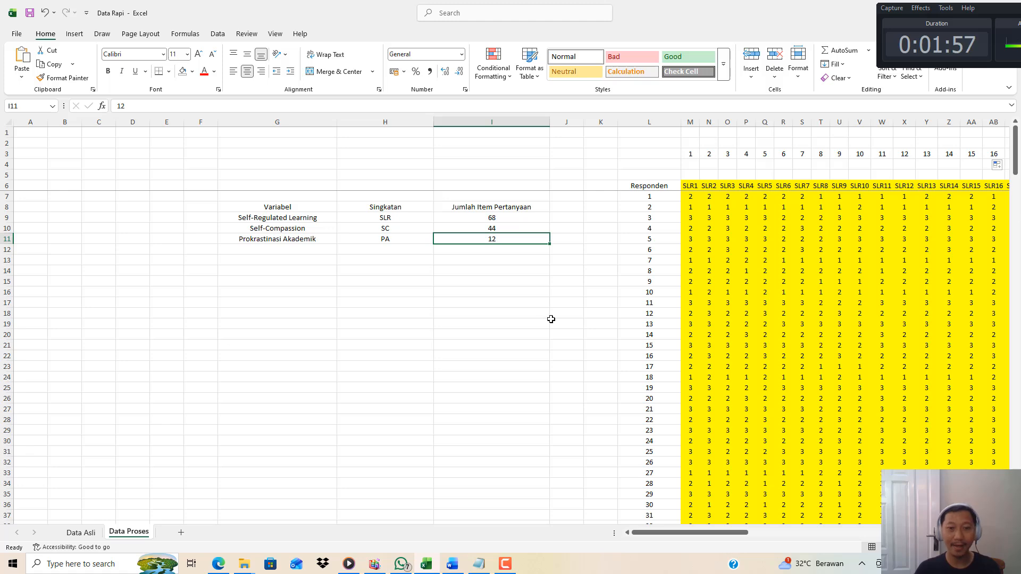
drag(744, 532, 996, 532)
click(485, 186)
click(501, 186)
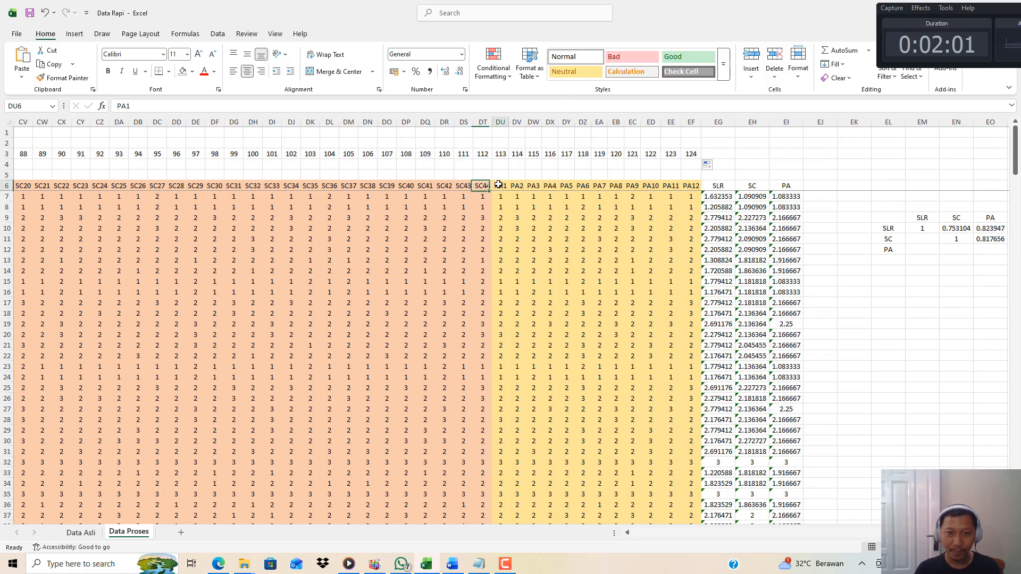
drag(520, 186, 695, 187)
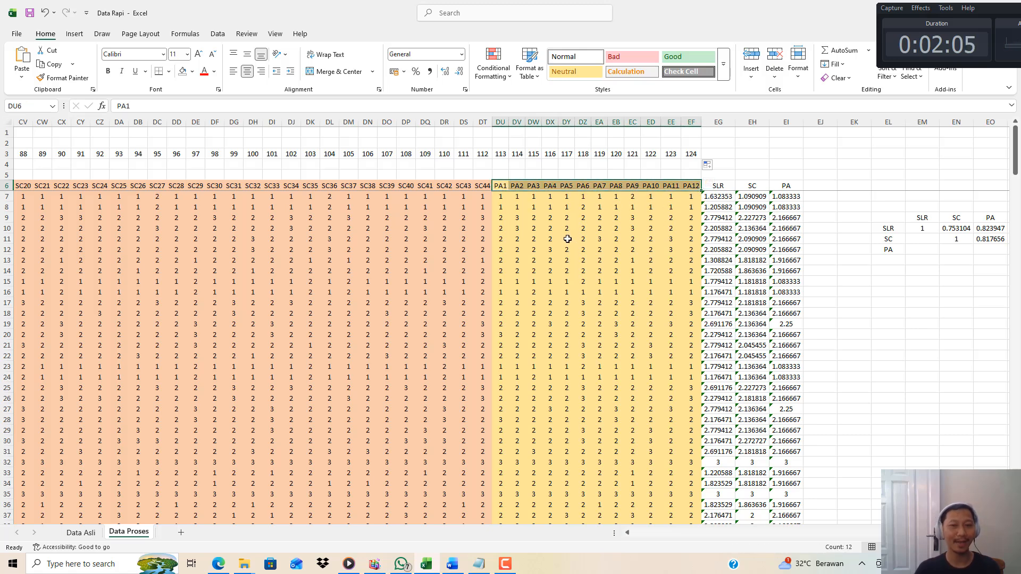
- Switch back to the kalimat note in Notepad and read the lines on the PLS-SEM analysis method and the SmartPLS software
scroll(742, 516, left, 15)
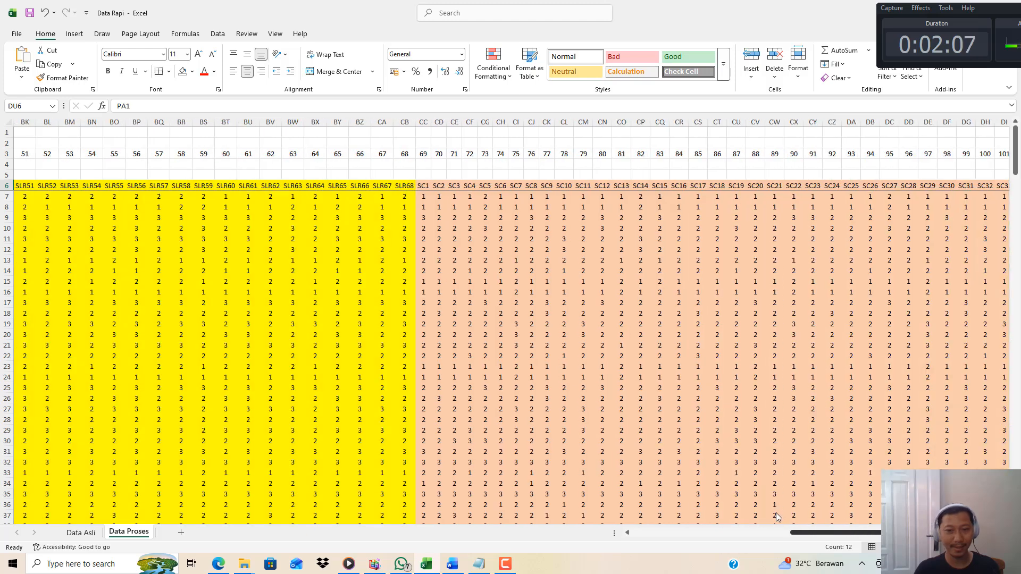
click(478, 563)
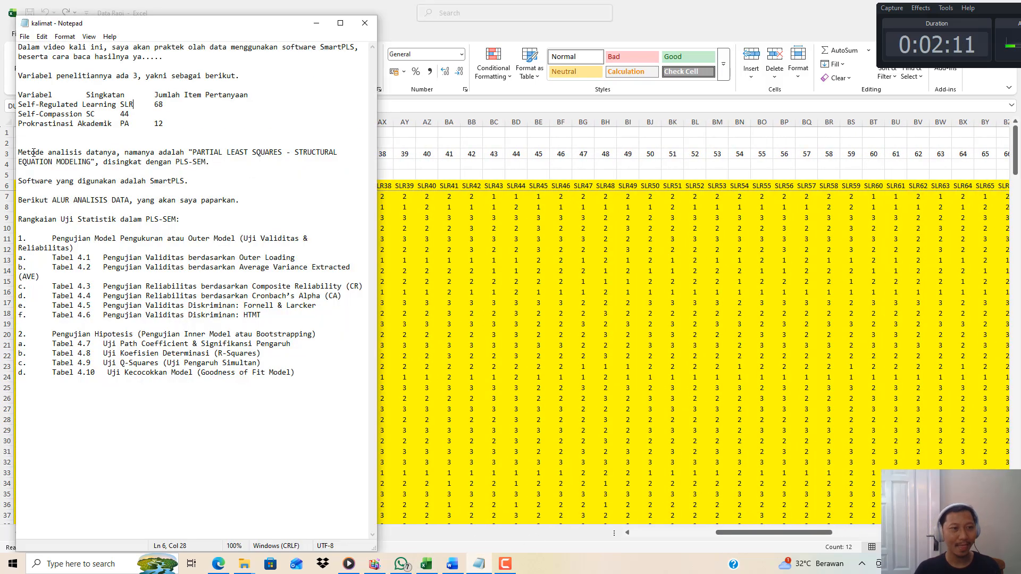
drag(31, 152, 103, 154)
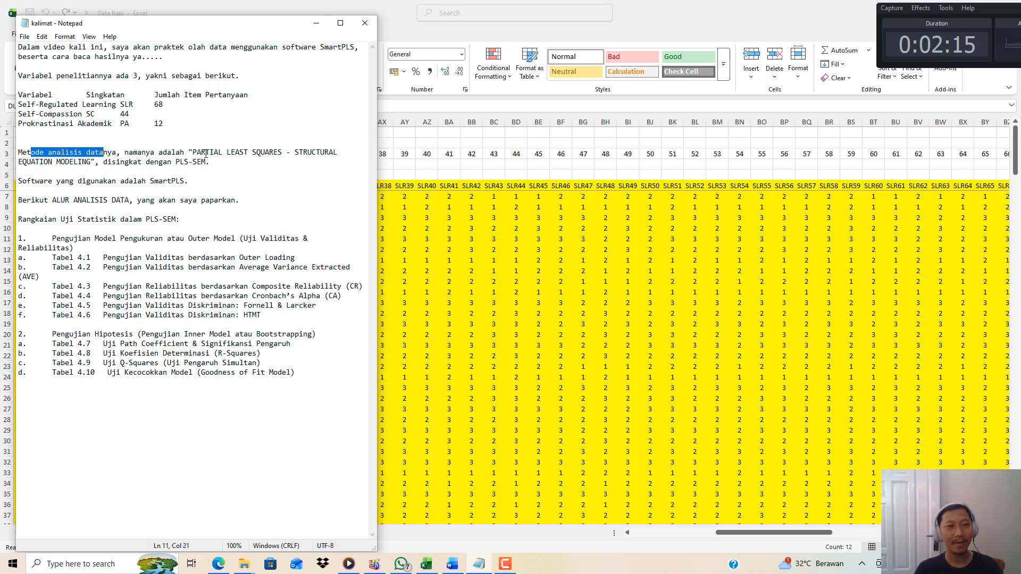
drag(205, 153, 92, 162)
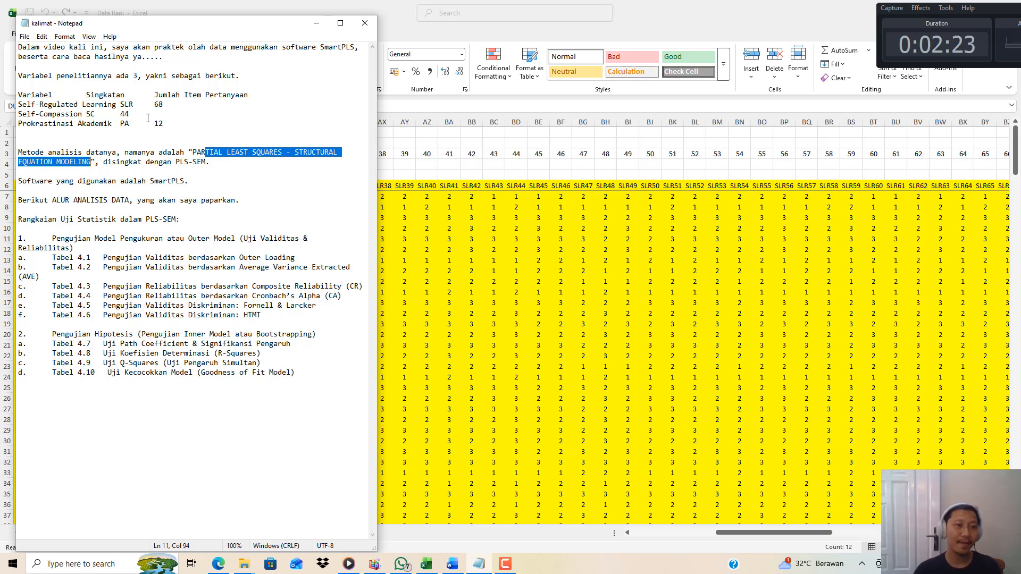
drag(176, 162, 204, 165)
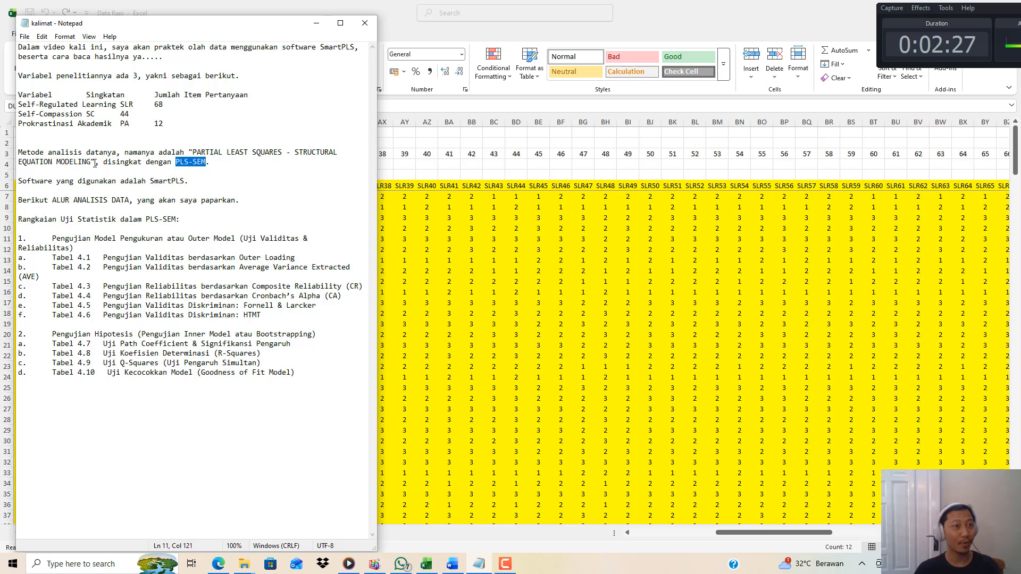
drag(31, 181, 168, 187)
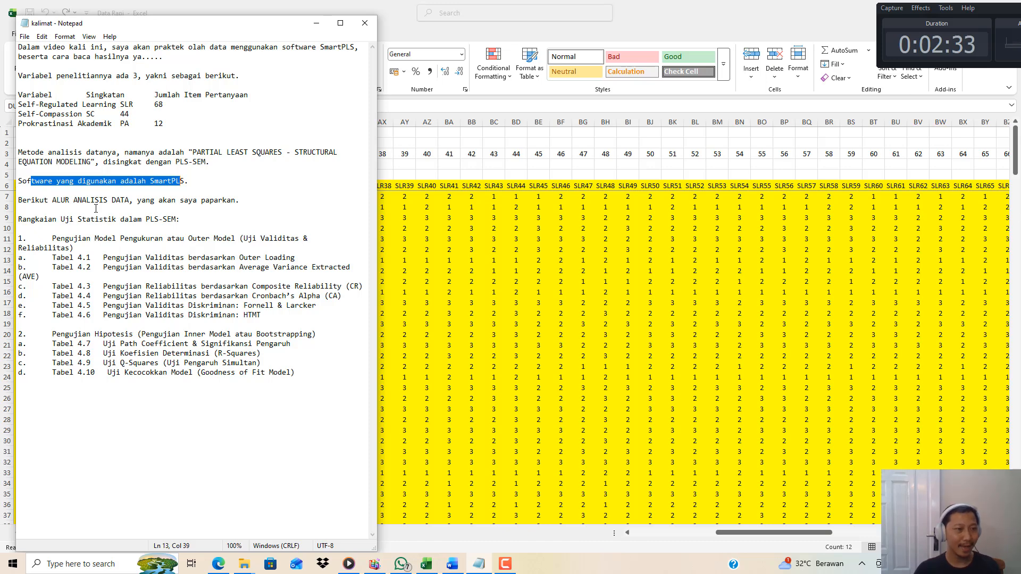
- Review the outline of outer model and hypothesis tests in the kalimat note, then close the note
drag(61, 201, 339, 382)
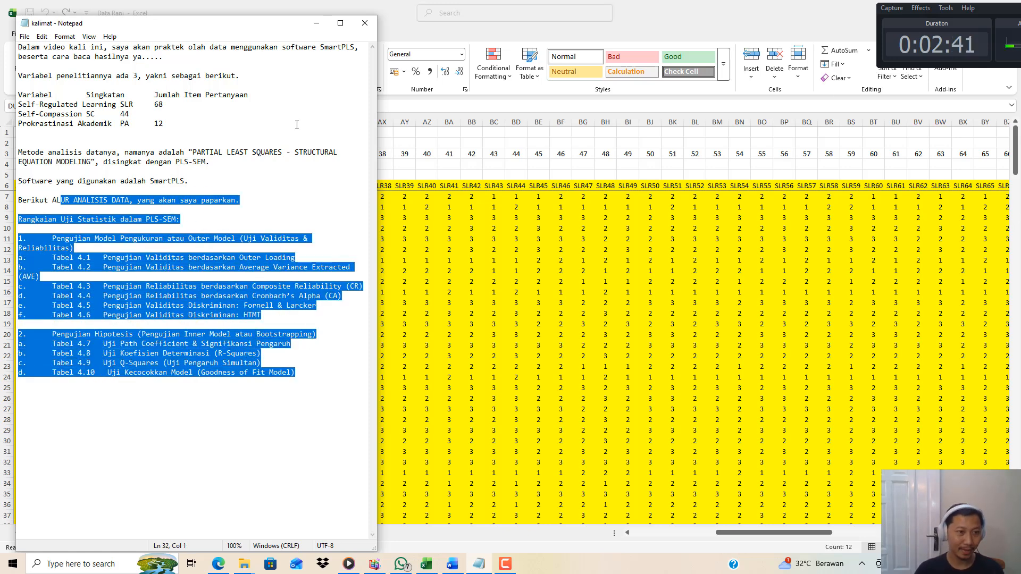
click(281, 172)
click(363, 25)
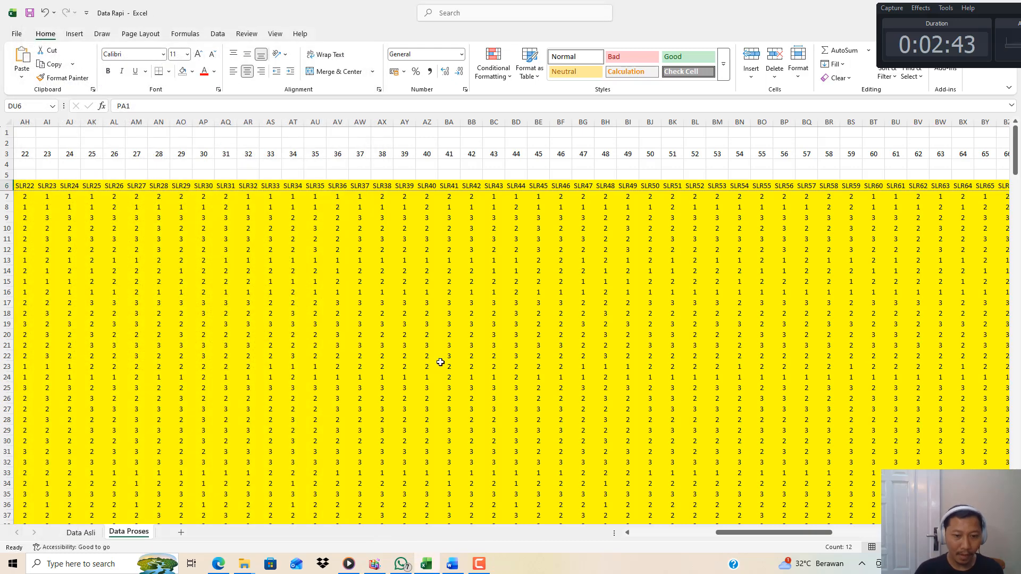
- Switch to the 22 April 2026 SmartPLS folder in File Explorer and extract the PROJECT SMARTPLS archive there
mouse_move(250, 568)
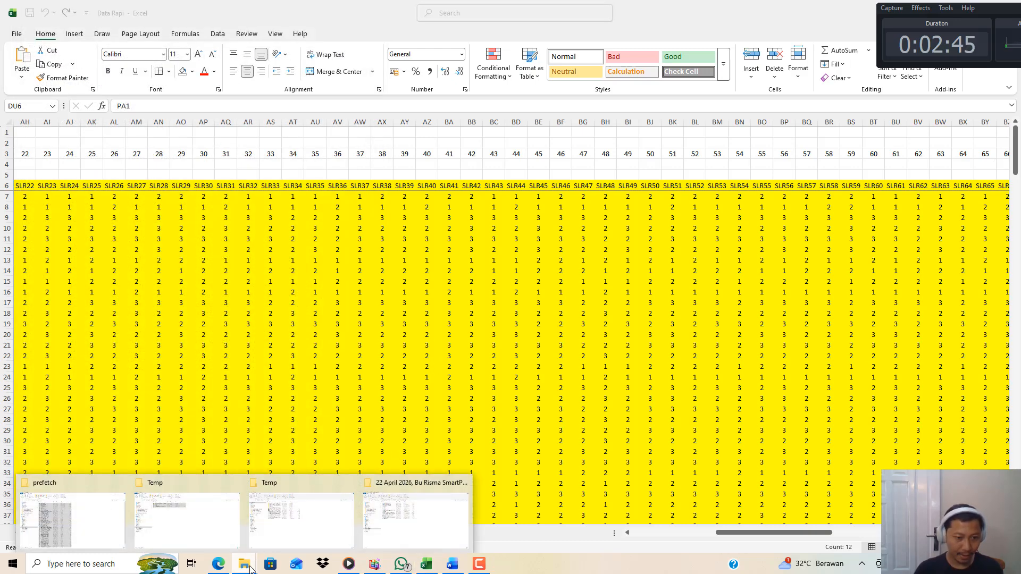
click(425, 508)
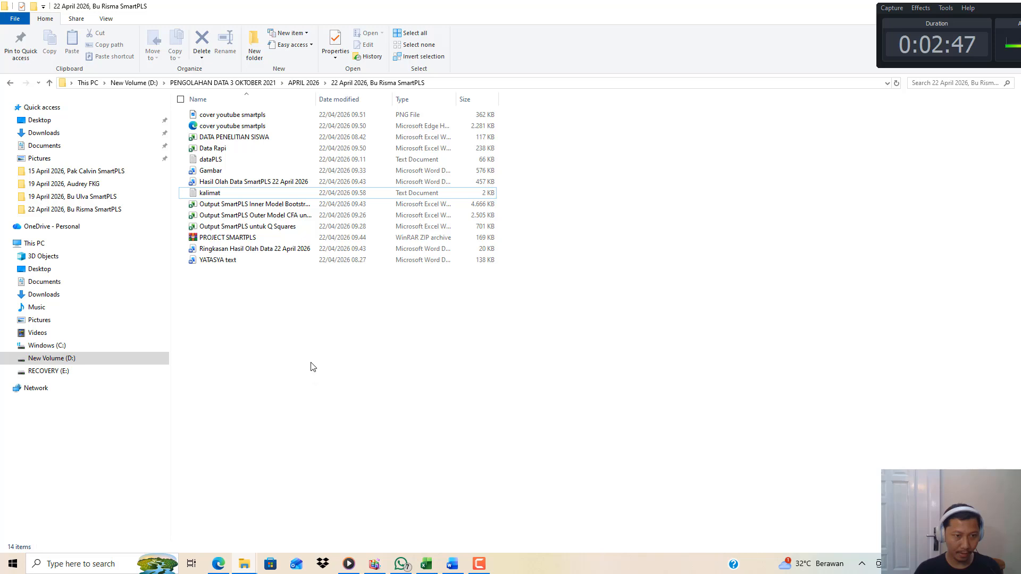
click(230, 238)
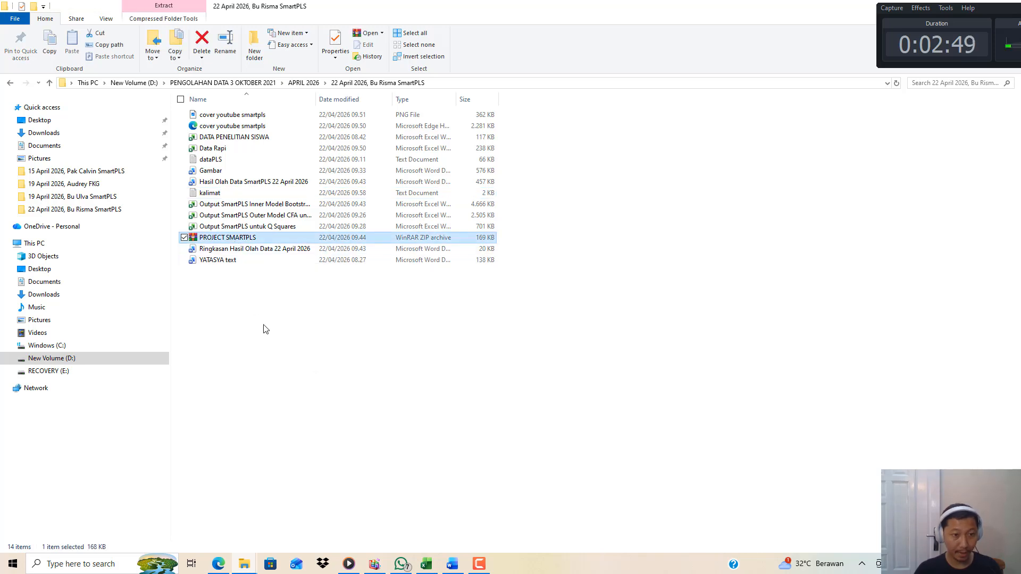
right_click(245, 242)
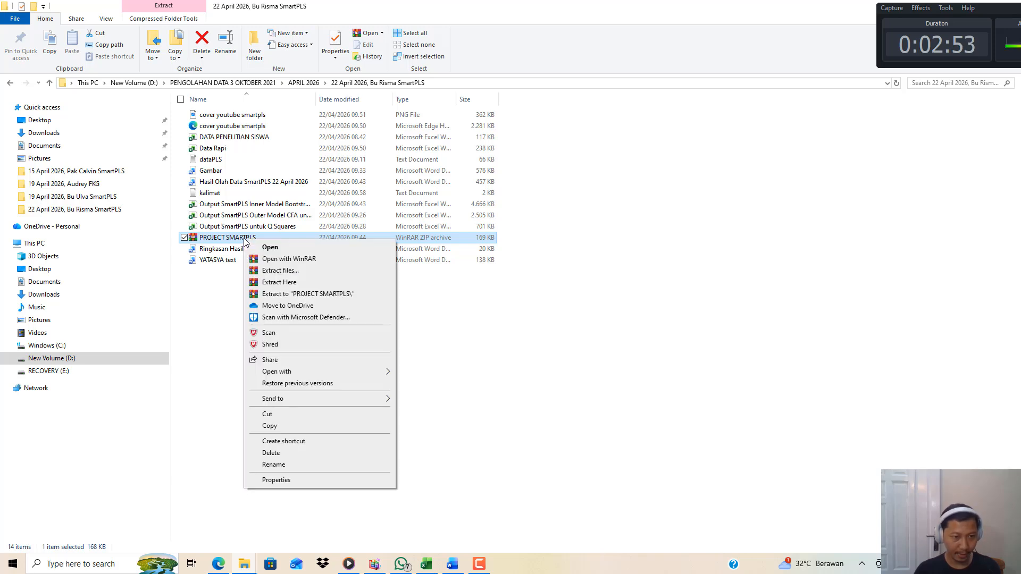
click(303, 284)
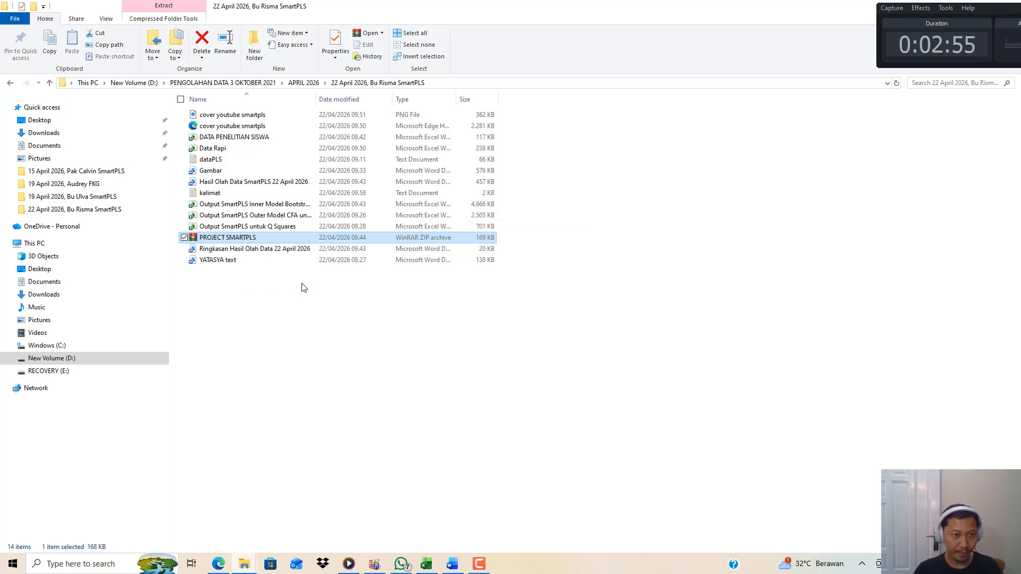
- Copy the extracted project folder into the SMARTPLS4 folder on New Volume (D:), using a second, maximised File Explorer window
click(242, 116)
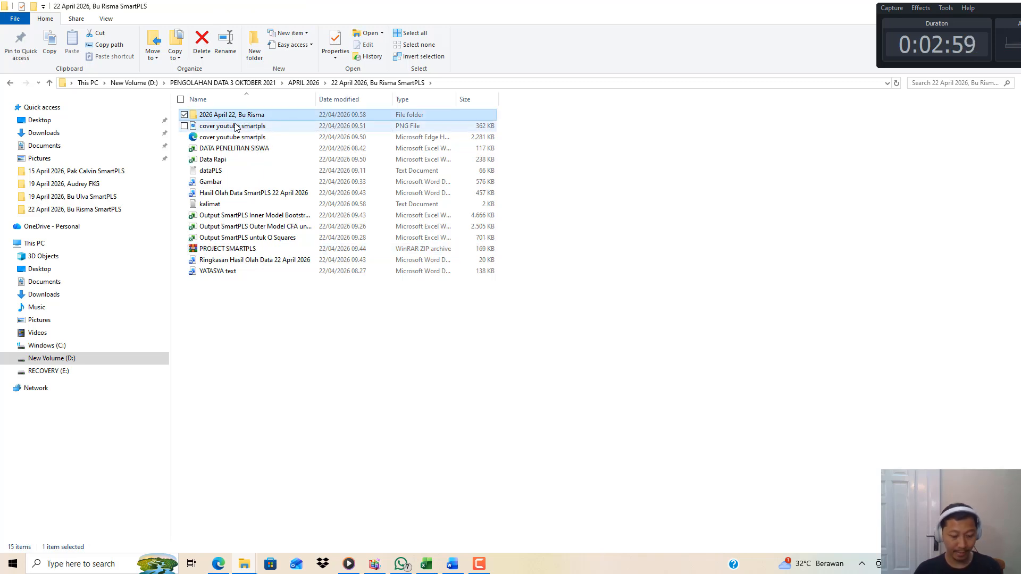
click(15, 18)
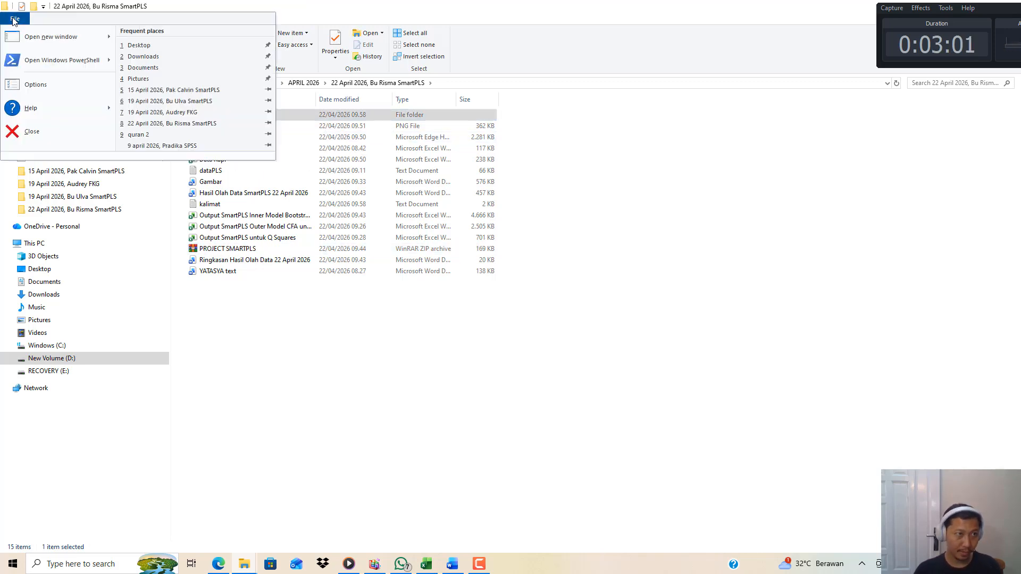
click(28, 39)
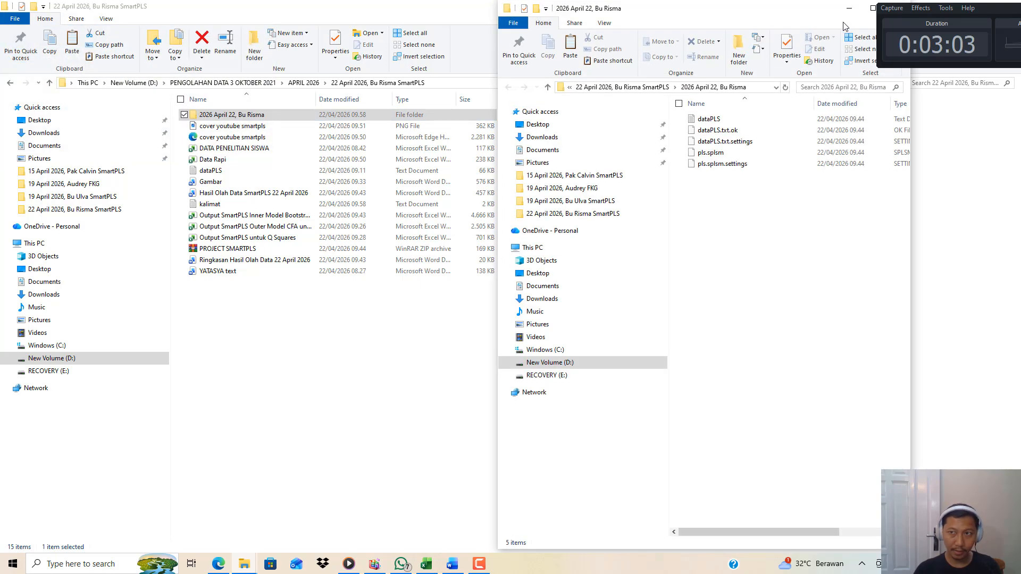
drag(797, 14, 659, 43)
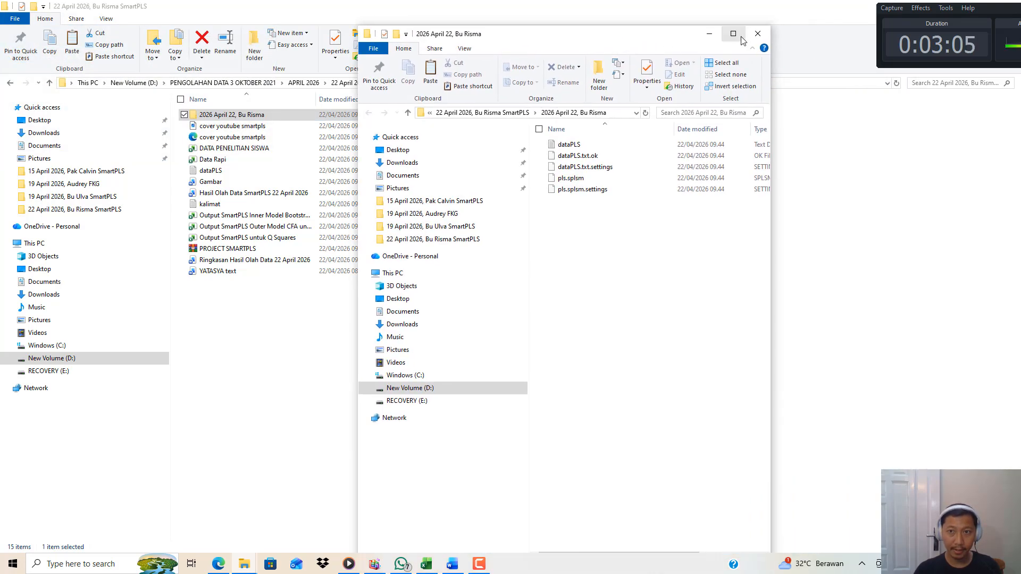
click(738, 38)
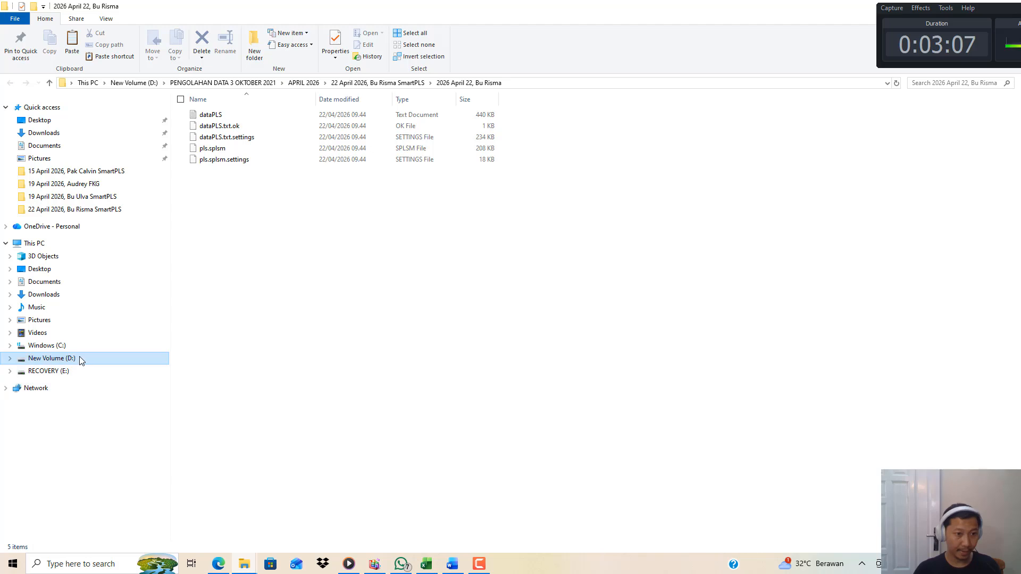
click(64, 358)
click(223, 228)
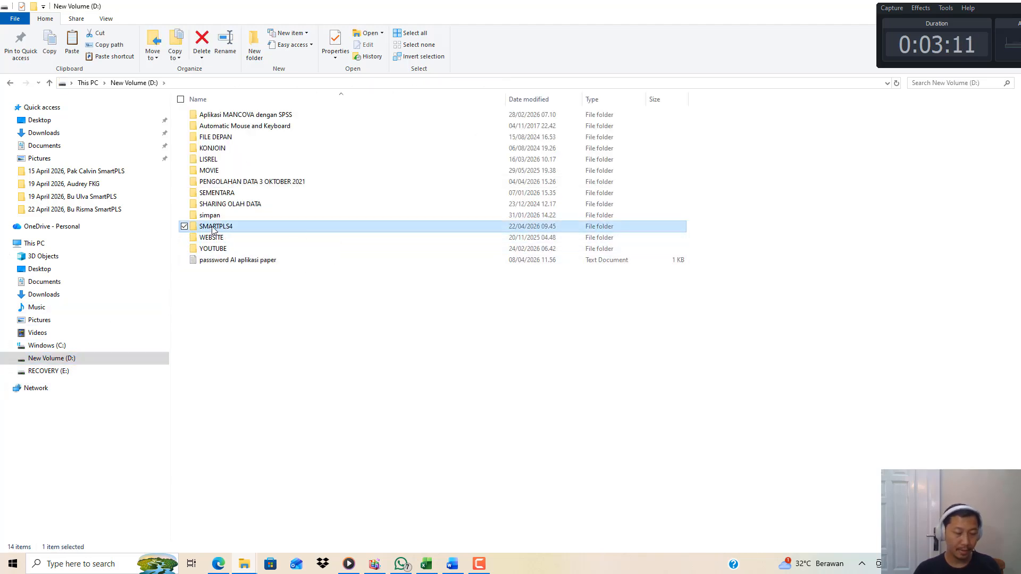
double_click(228, 228)
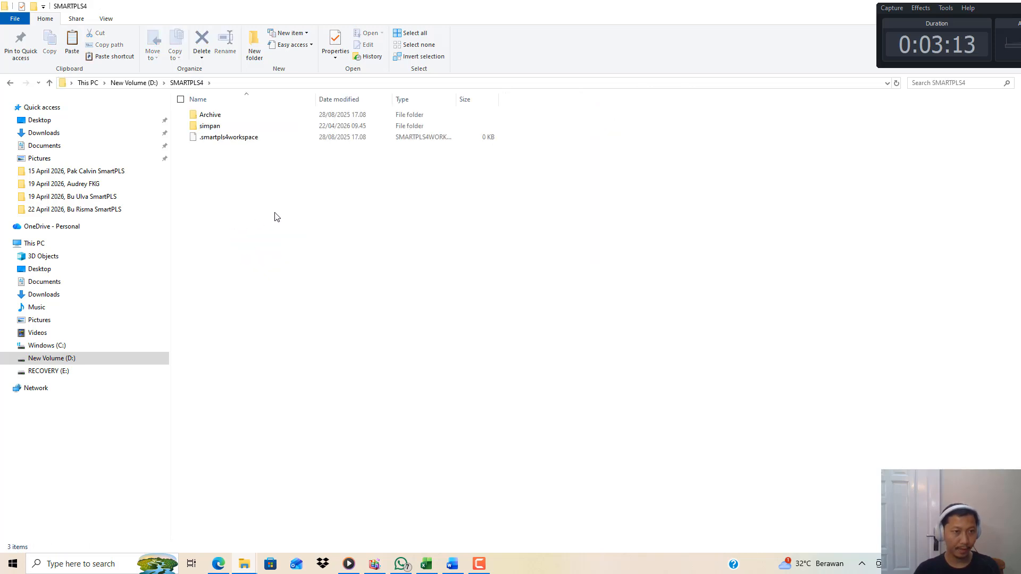
right_click(277, 218)
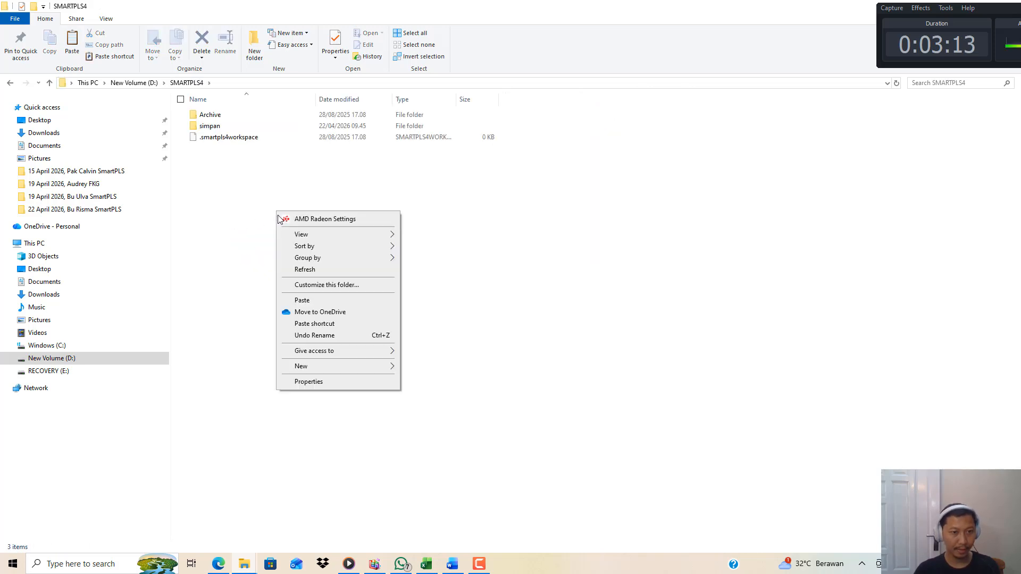
click(302, 299)
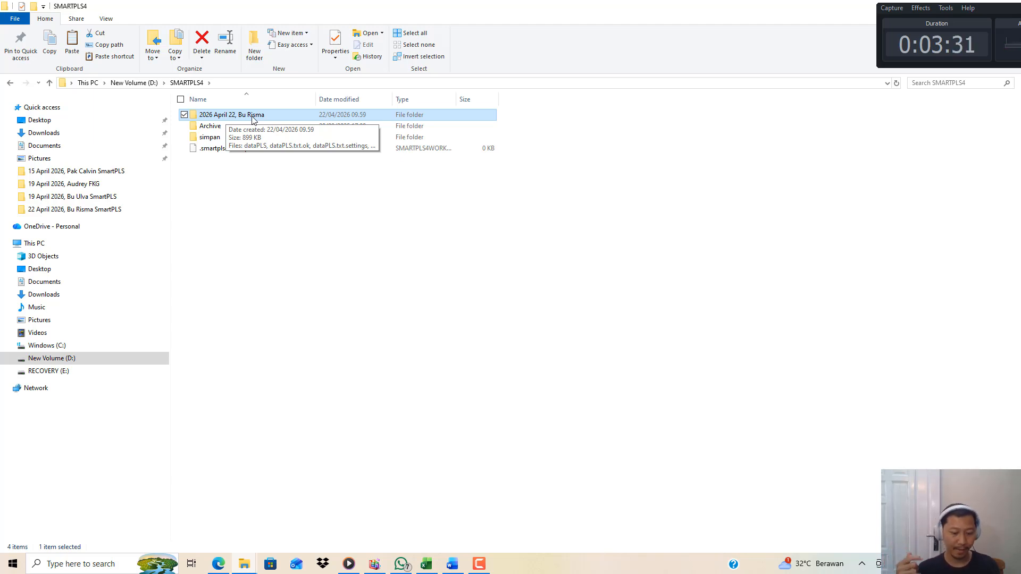
- Launch SmartPLS 4 and open the pls model from the 2026 April 22 project
key(super)
text(smar)
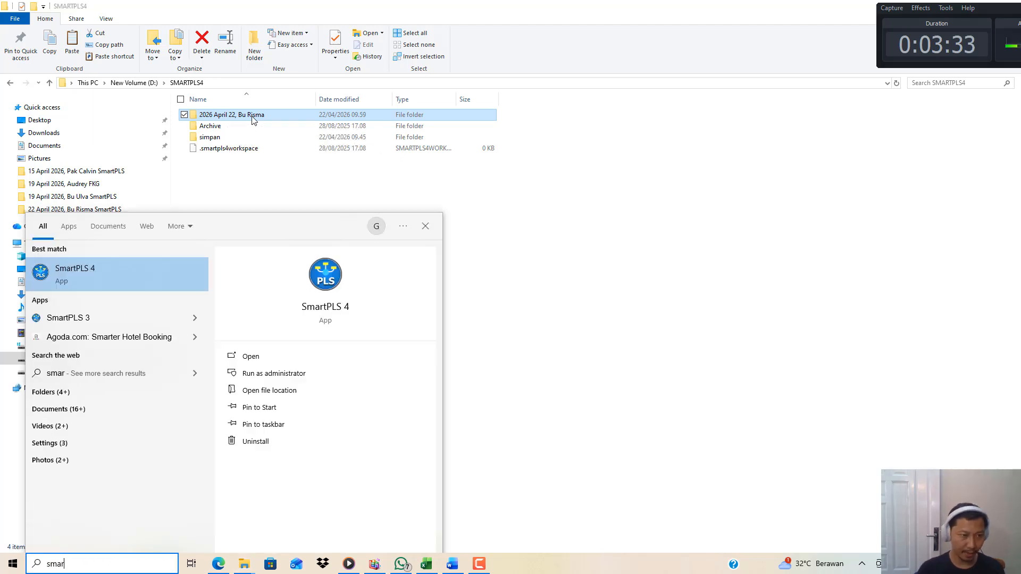
key(Return)
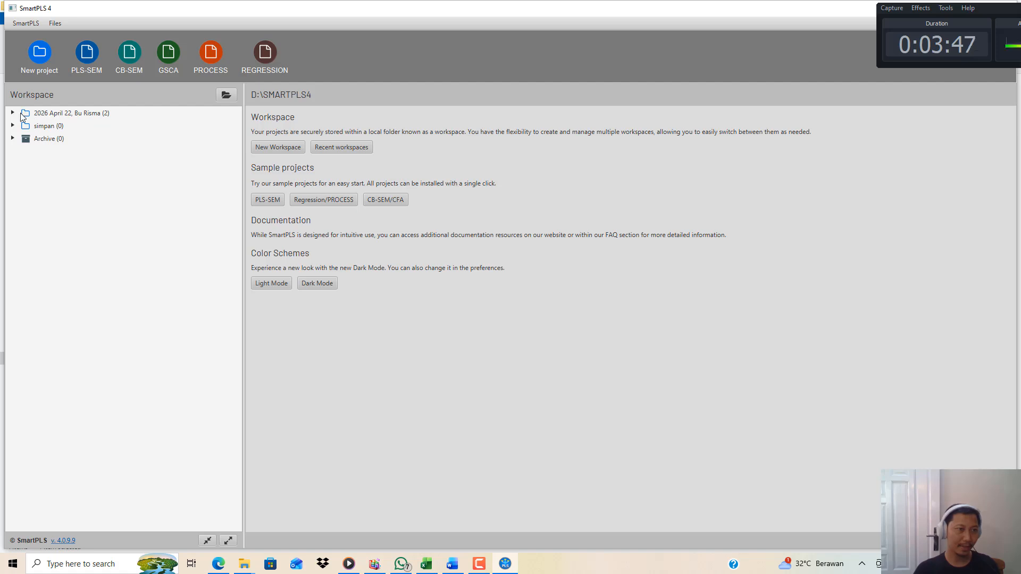
click(12, 113)
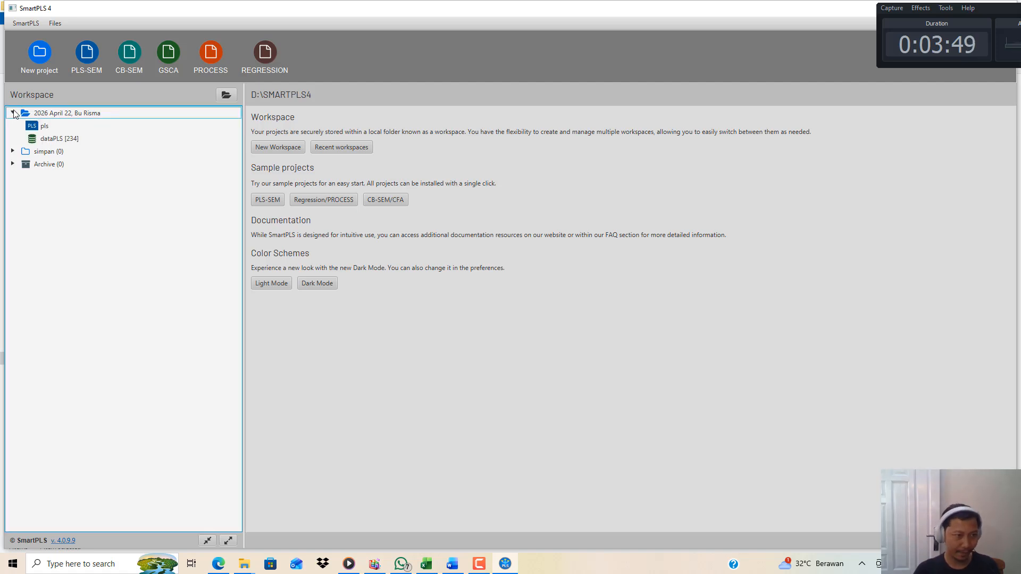
click(43, 127)
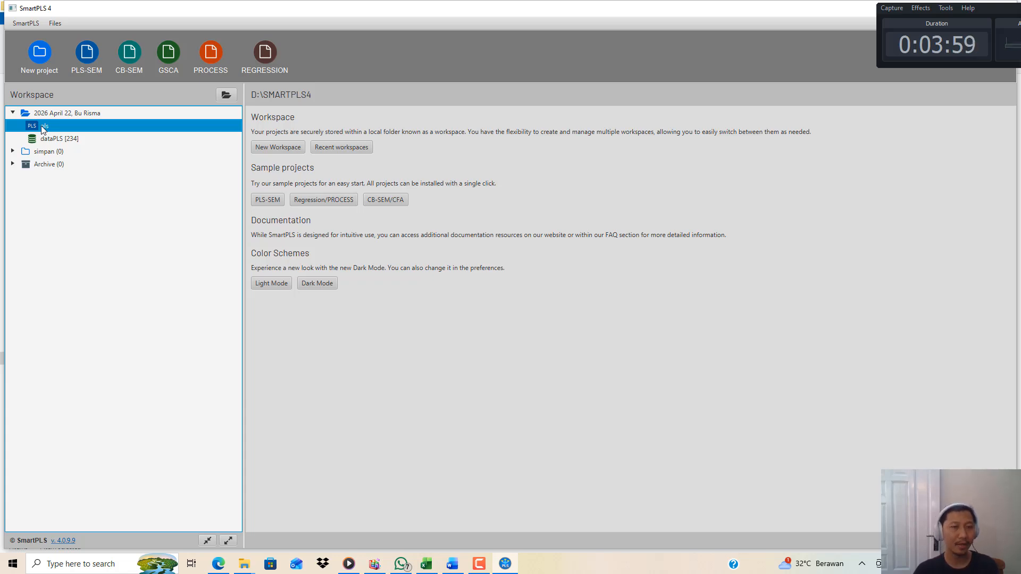
double_click(40, 125)
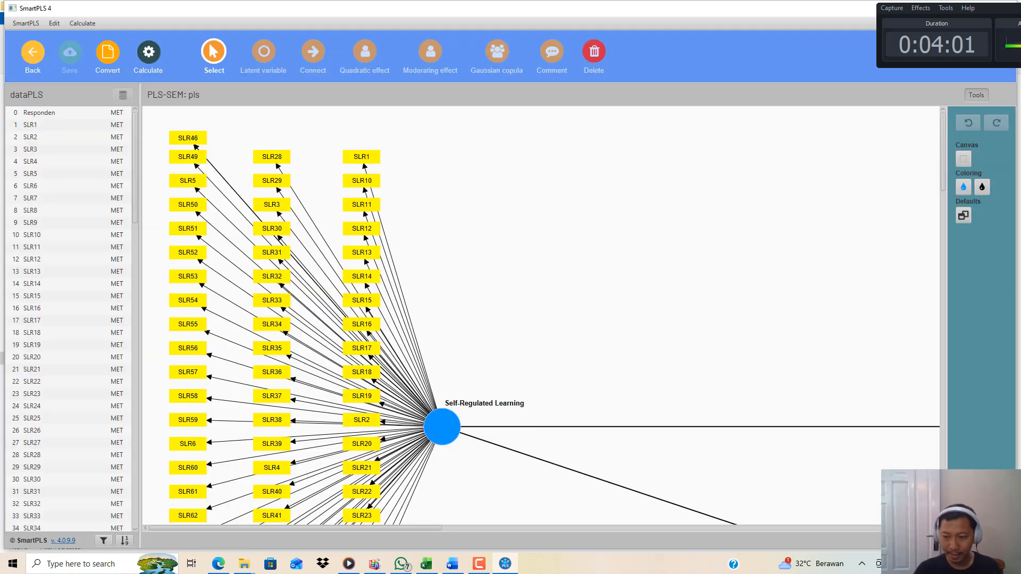
- Examine the whole path model and the Self-Regulated Learning construct with its label
scroll(540, 316, down, 8)
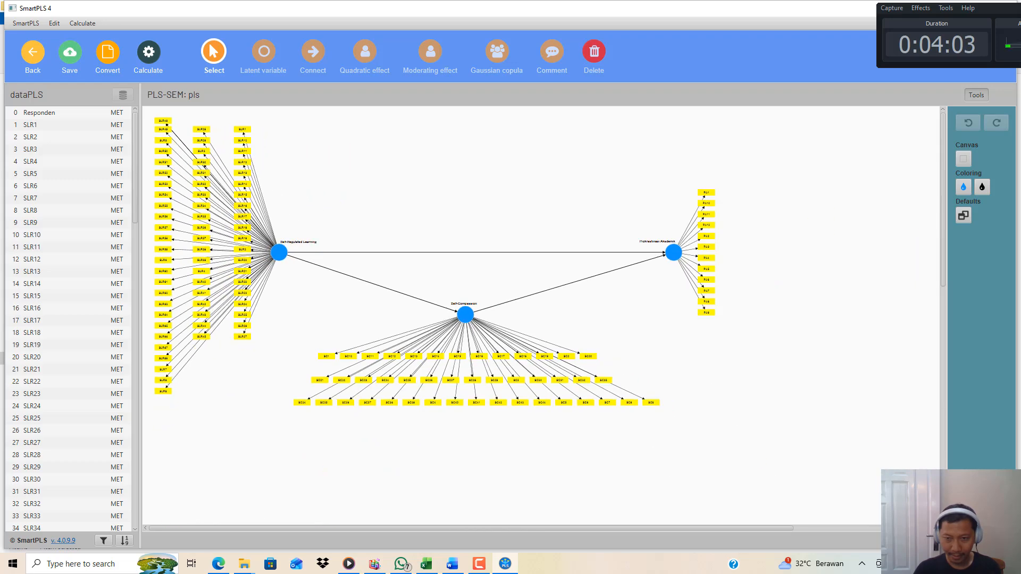
scroll(492, 292, up, 3)
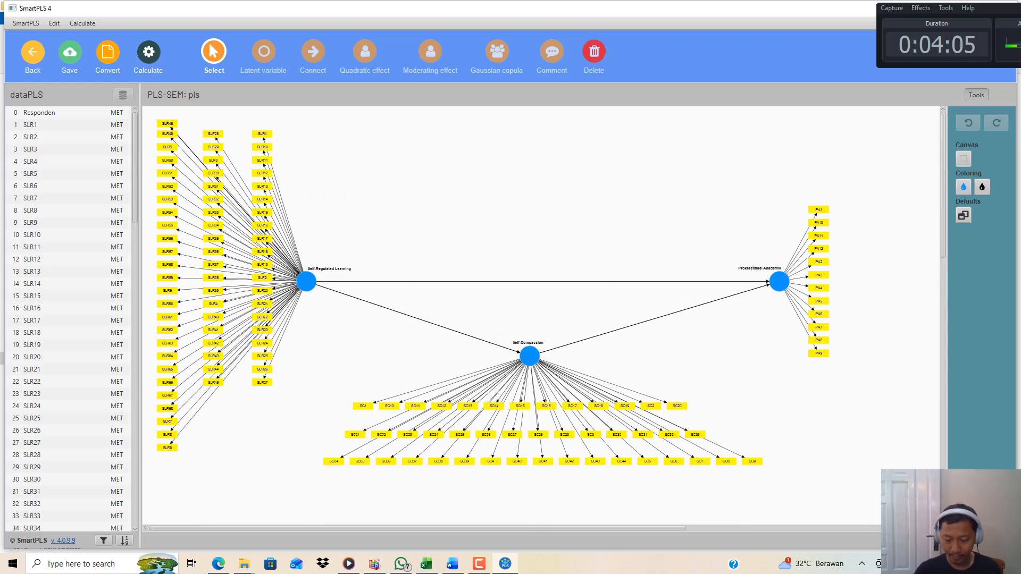
scroll(492, 293, up, 1)
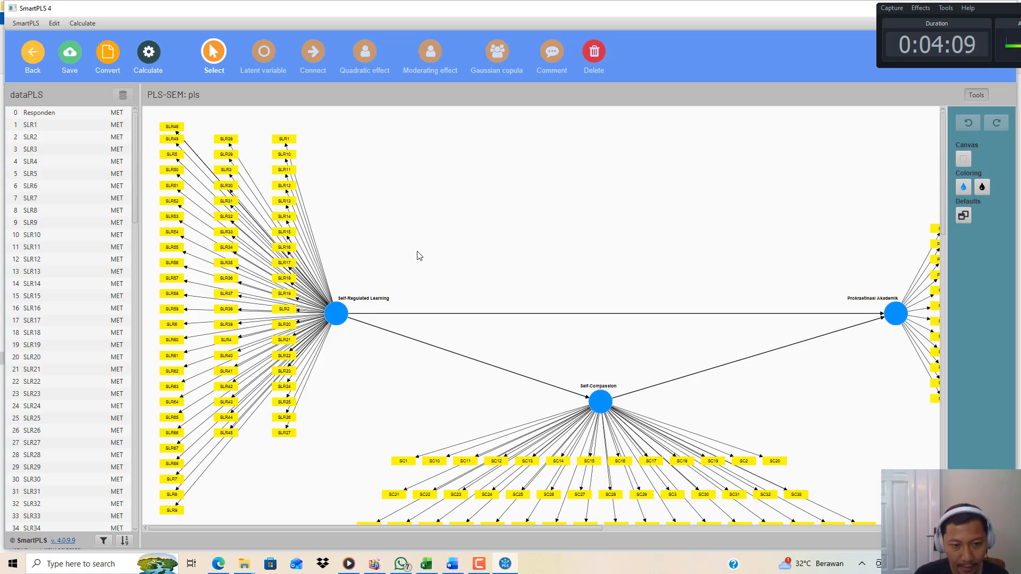
click(343, 320)
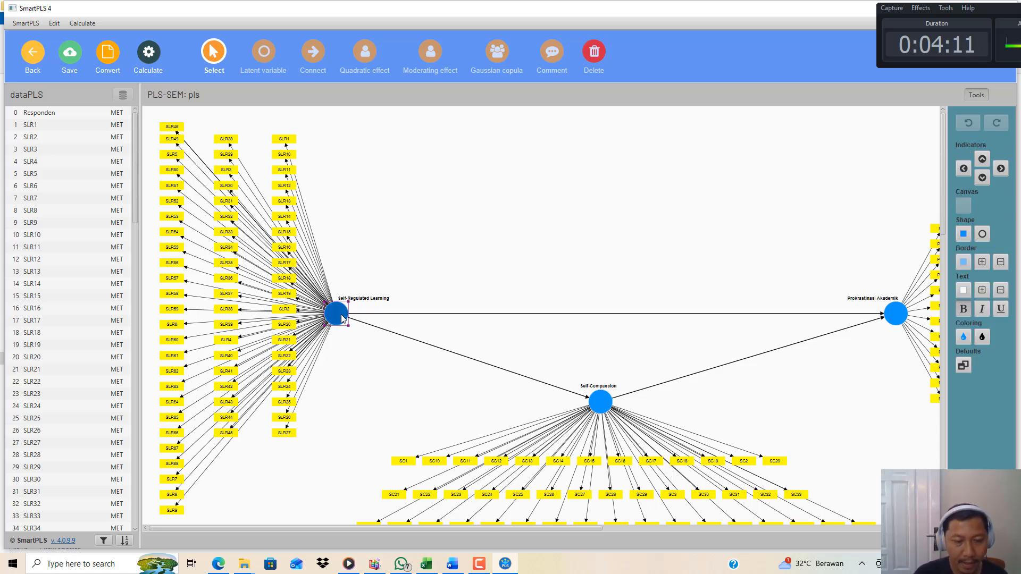
click(370, 300)
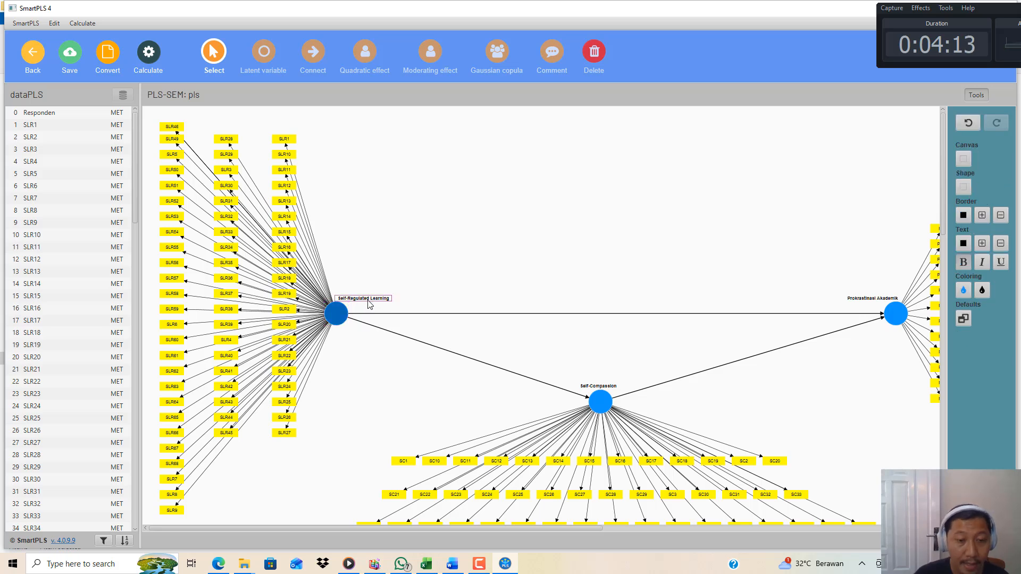
click(339, 317)
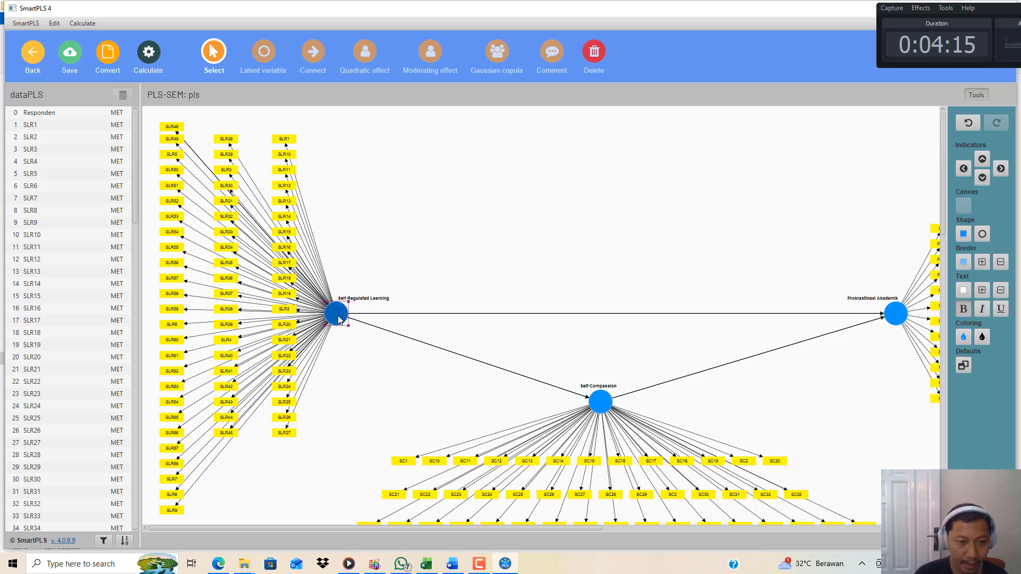
- Switch to the Data Rapi workbook in Excel and review the abbreviation and item count of Self-Regulated Learning in the variable table
click(426, 564)
drag(746, 533, 653, 526)
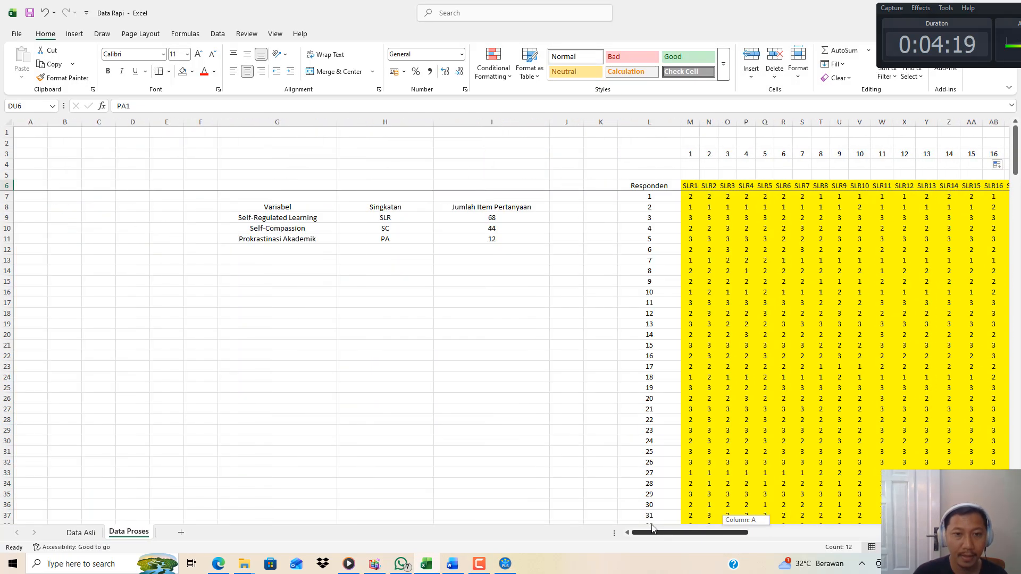
click(299, 220)
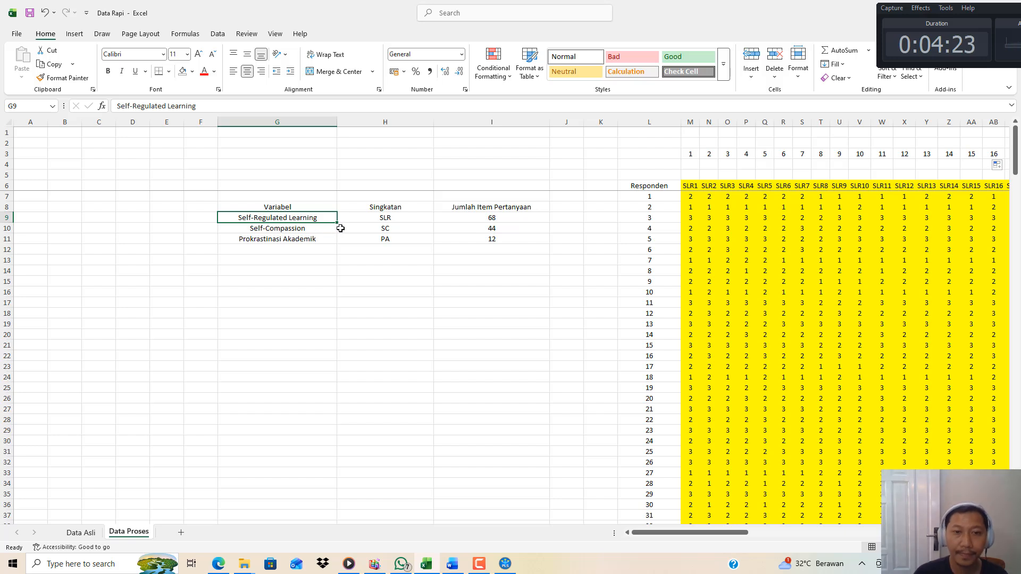
click(377, 218)
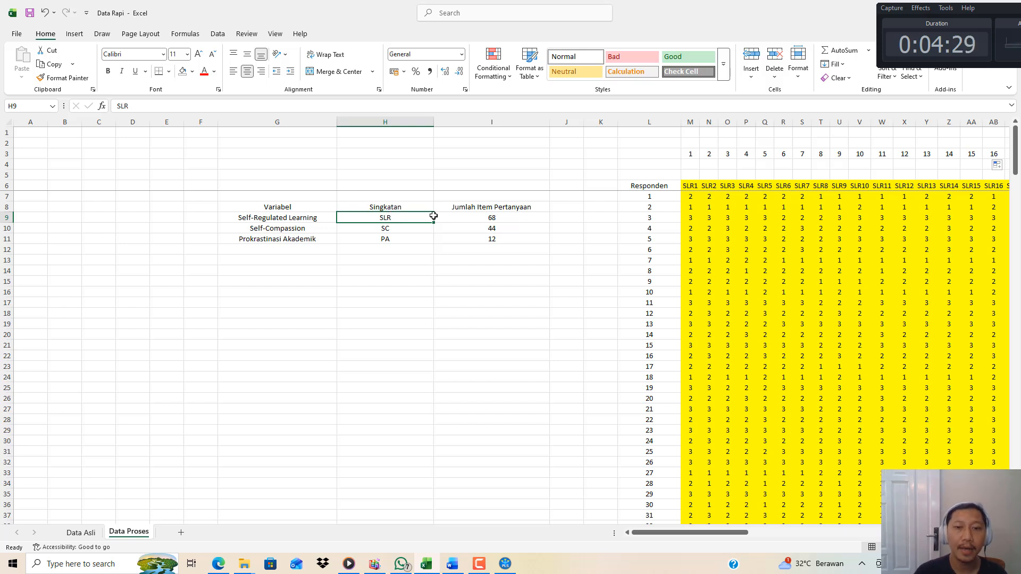
click(500, 221)
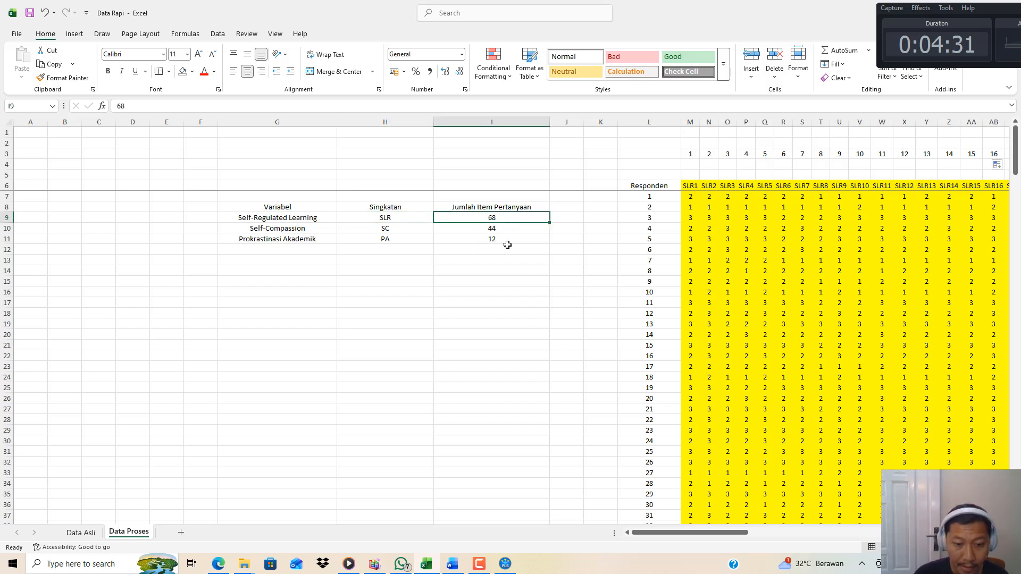
- Switch back to SmartPLS and examine the Self-Regulated Learning indicators SLR1 and SLR11 to SLR15 in the model
click(505, 563)
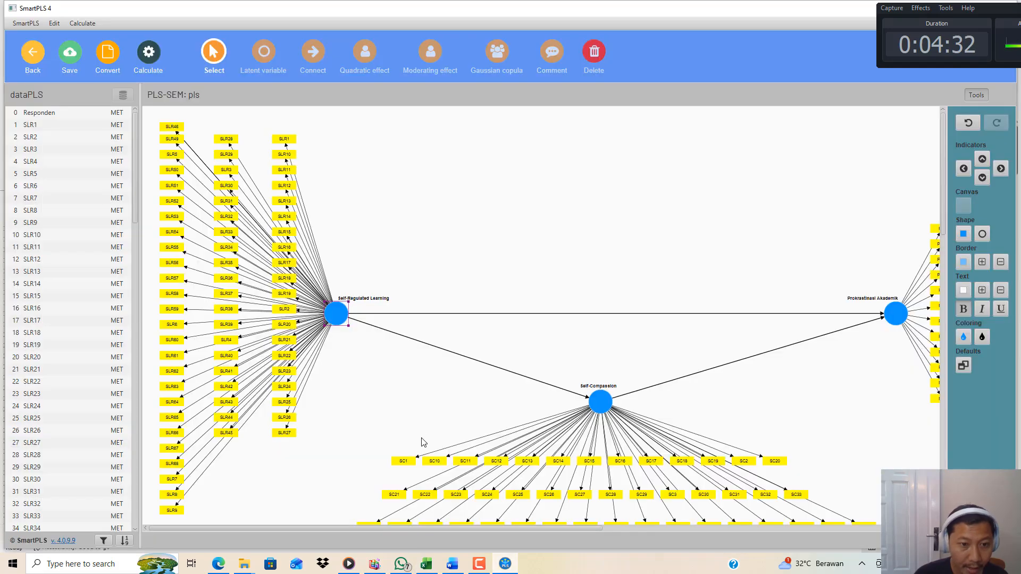
click(386, 254)
click(285, 141)
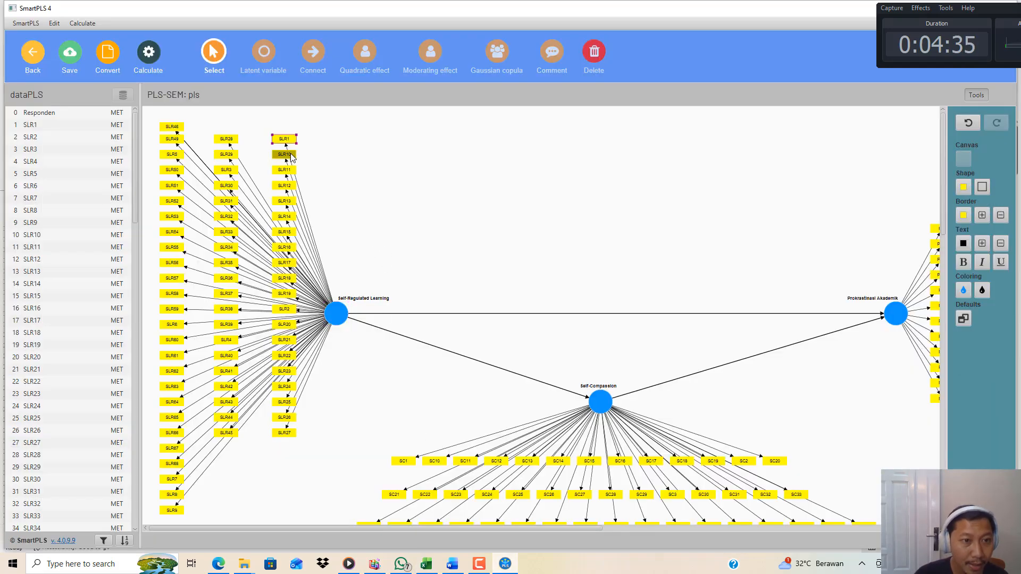
click(285, 170)
click(286, 186)
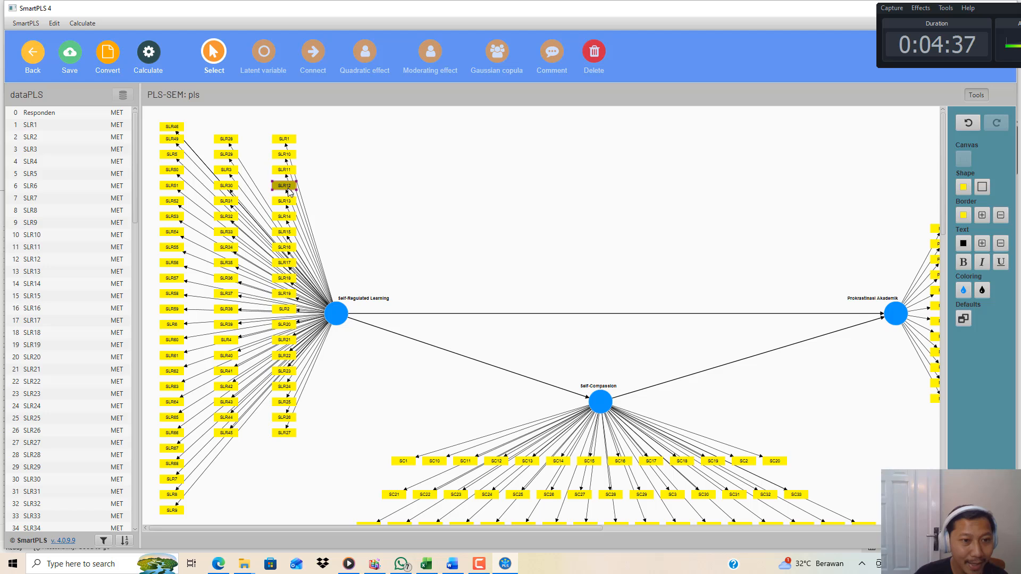
click(286, 201)
click(286, 217)
click(286, 233)
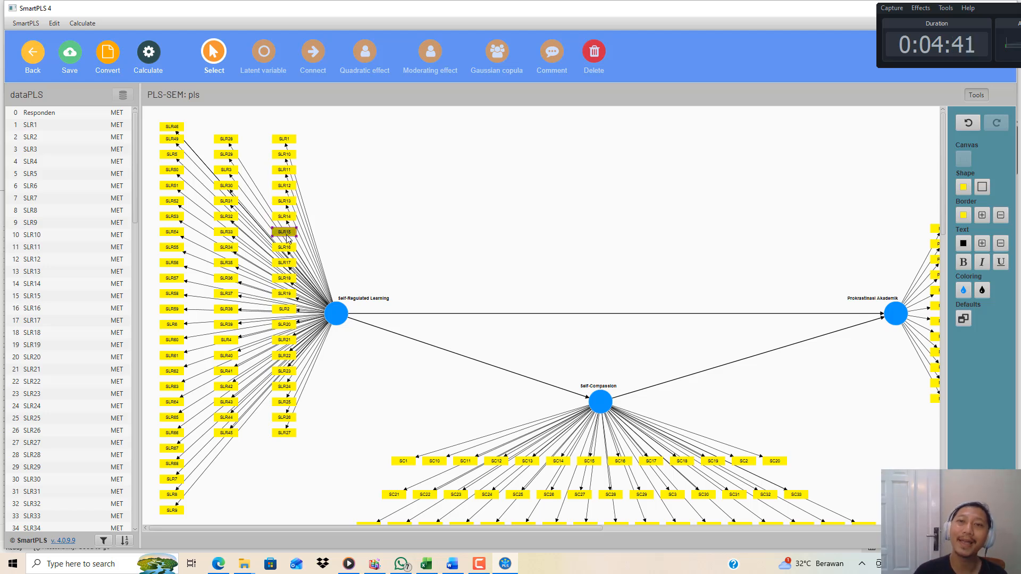
- Examine how the Self-Regulated Learning indicators are ordered in the model, comparing SLR1, SLR10 to SLR13, SLR2 and SLR20
click(282, 141)
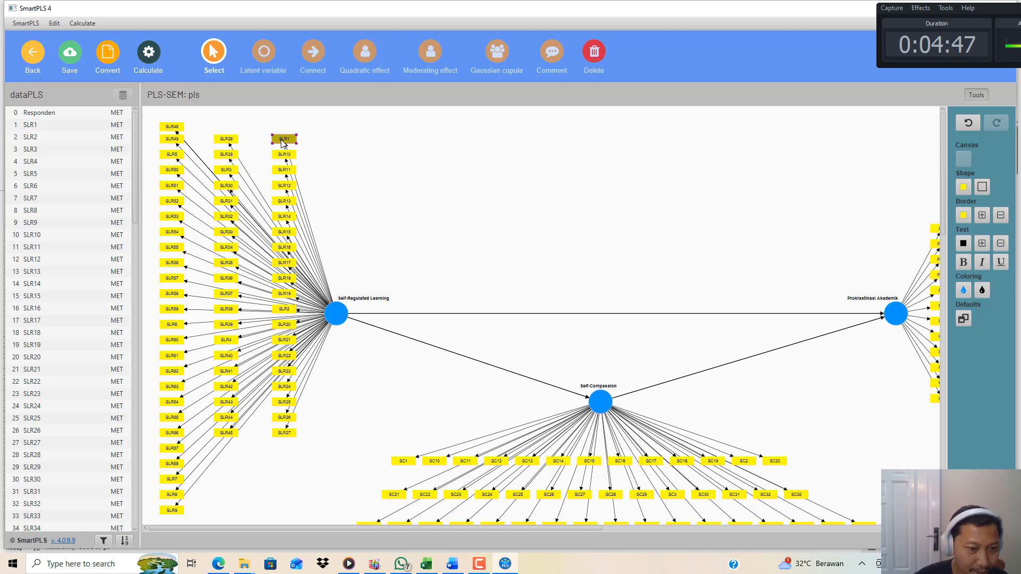
click(282, 311)
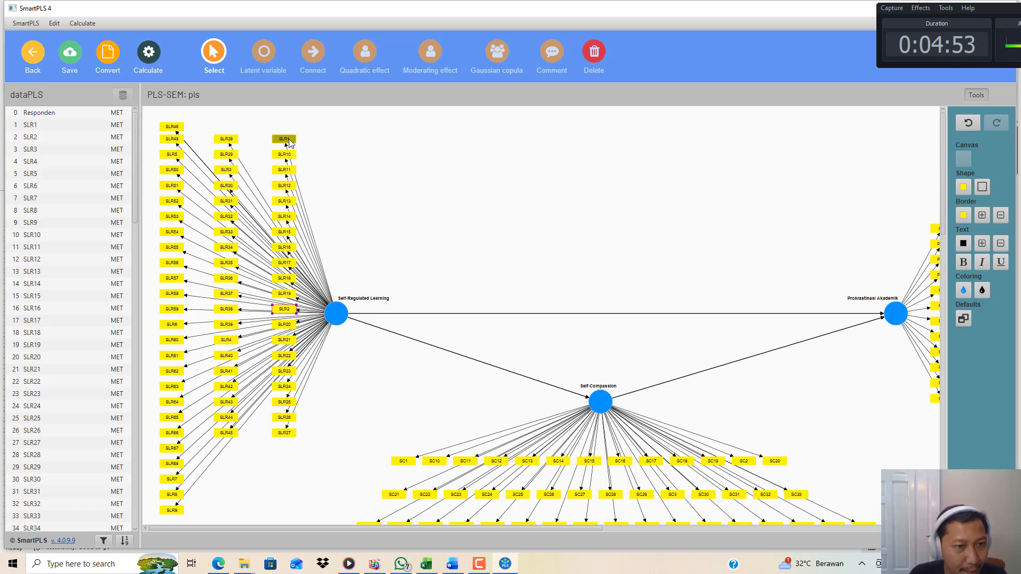
click(286, 139)
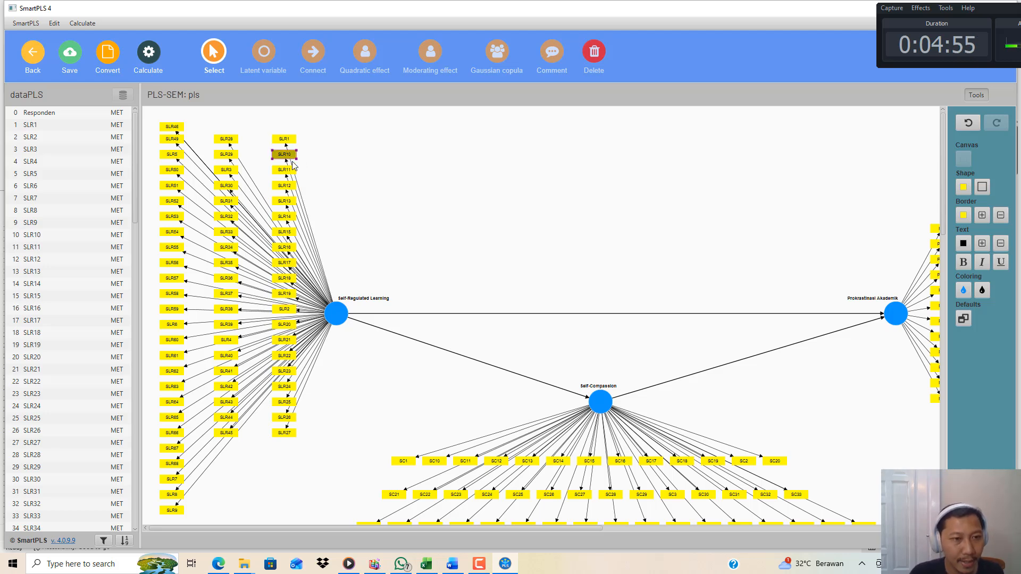
click(287, 172)
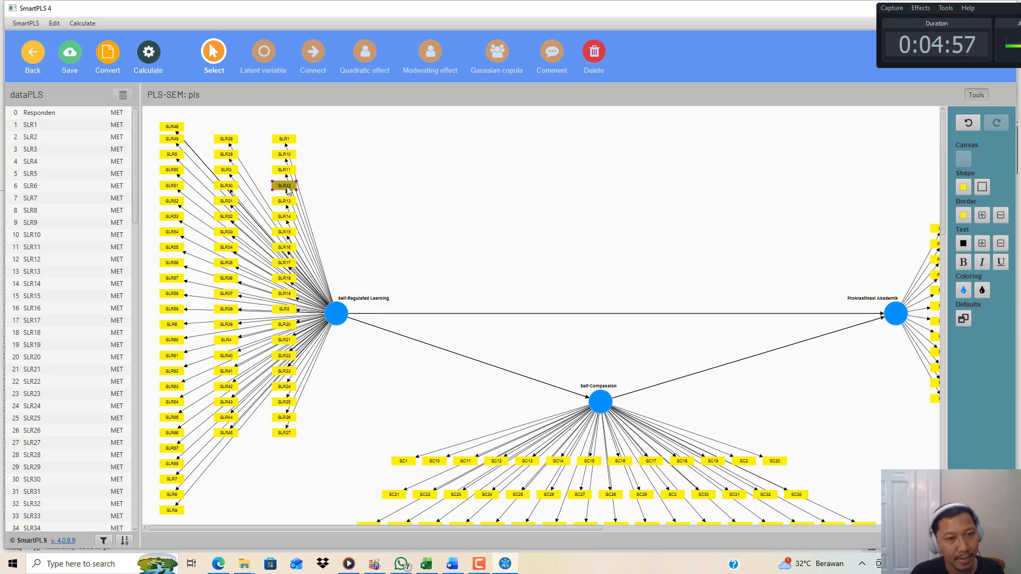
click(285, 201)
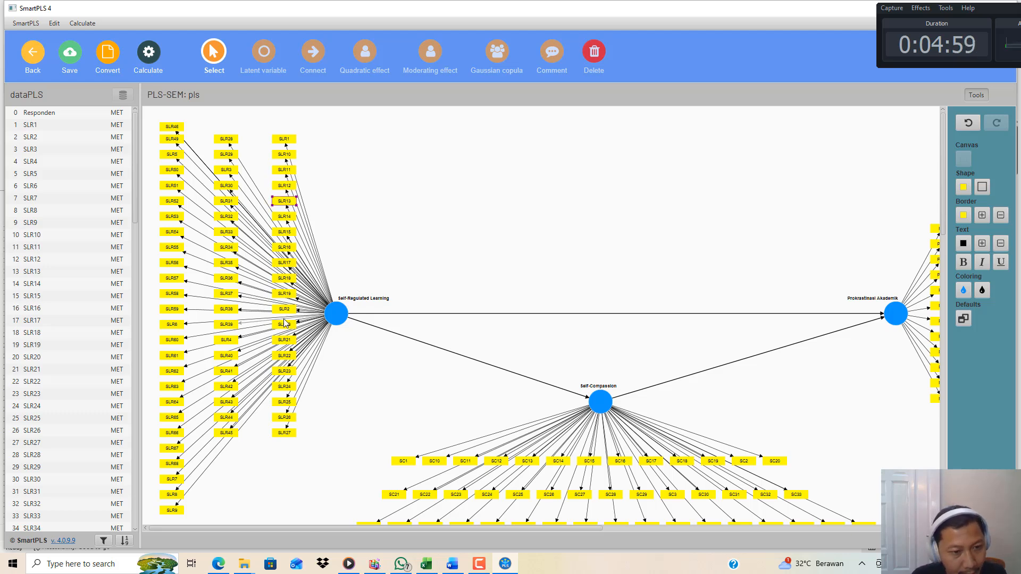
click(285, 311)
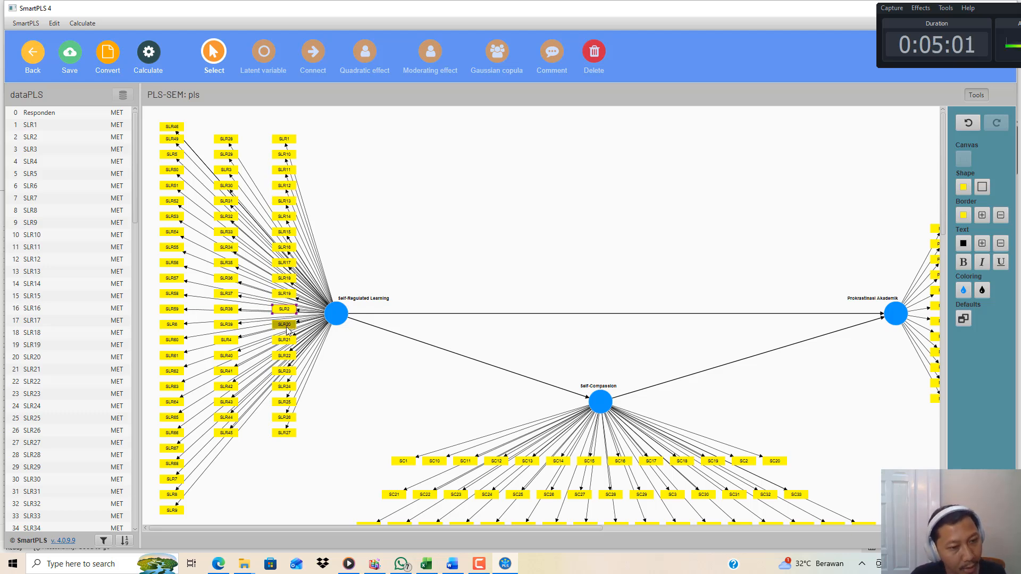
click(286, 326)
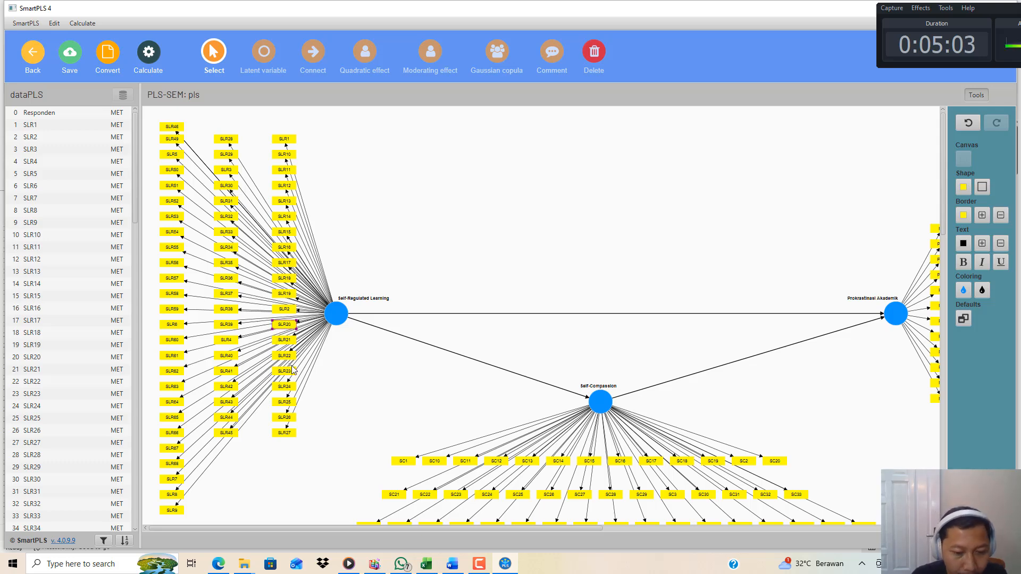
- Check the Self-Regulated Learning item count in the Excel variable table, and return to SmartPLS to locate its highest-numbered indicator, SLR68
click(426, 563)
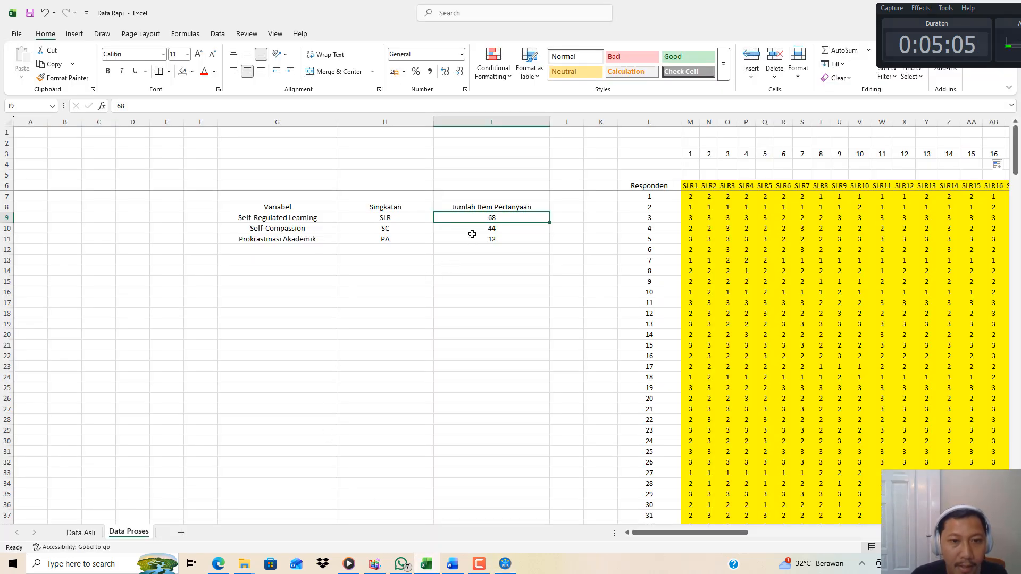
click(505, 564)
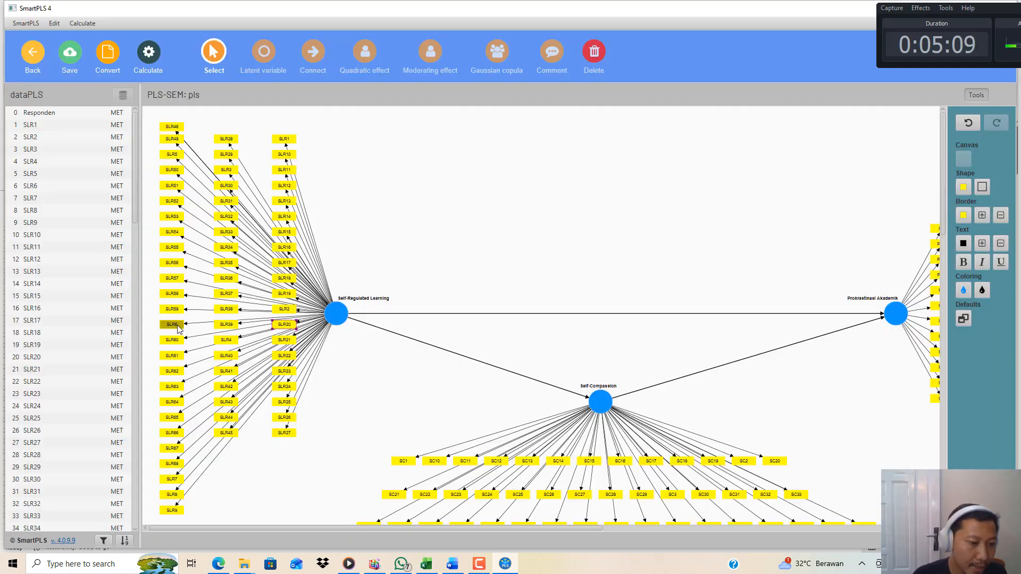
click(173, 464)
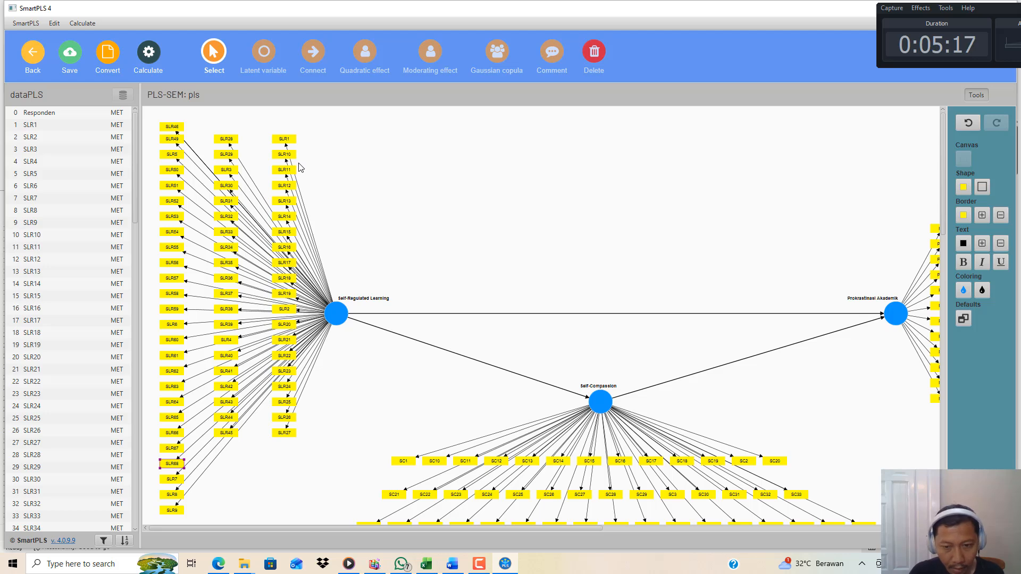
- Select the Self-Compassion construct and switch to Excel to review its abbreviation and item count in the variable table
scroll(586, 302, down, 1)
click(596, 325)
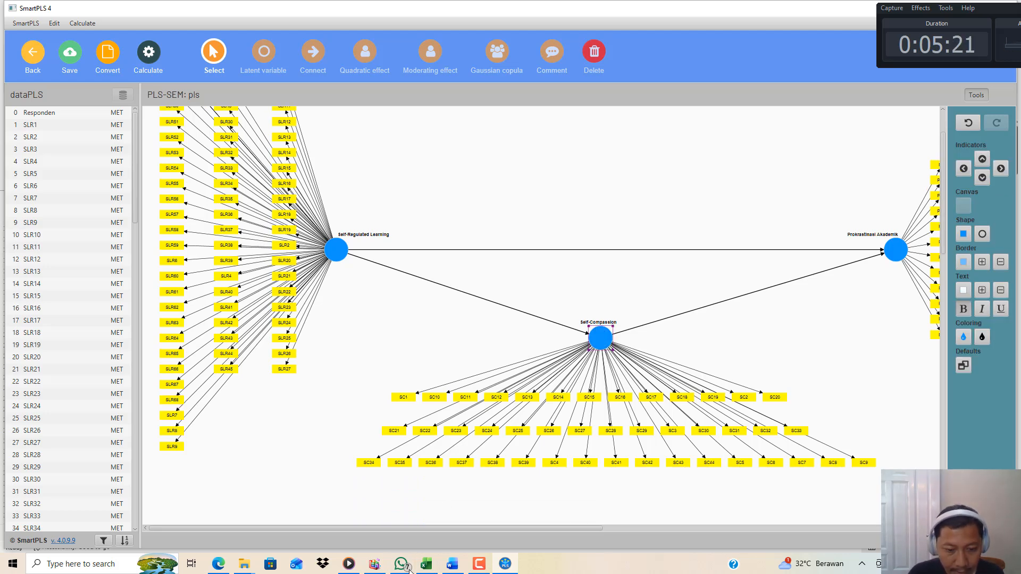
click(432, 566)
click(298, 229)
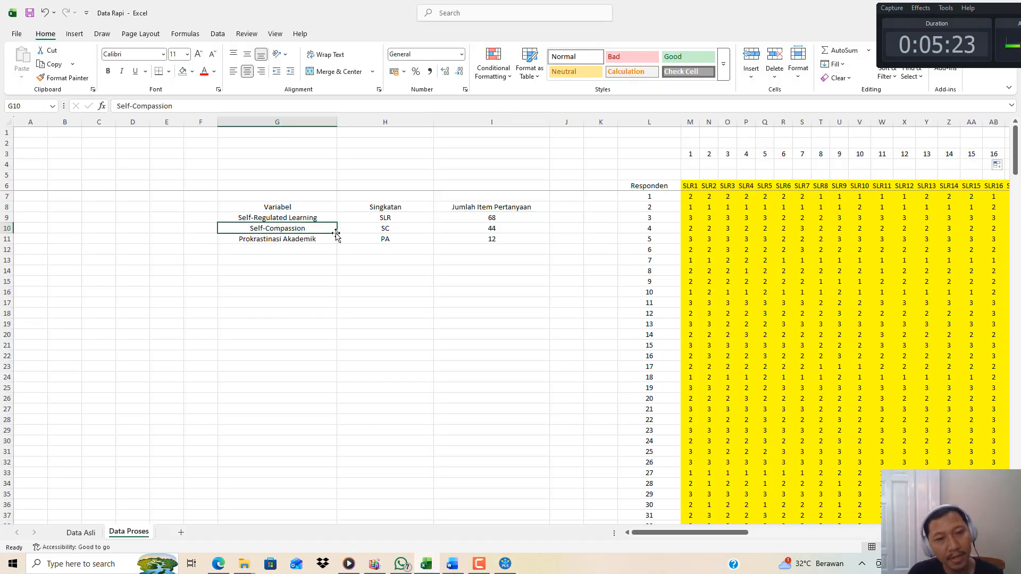
click(369, 227)
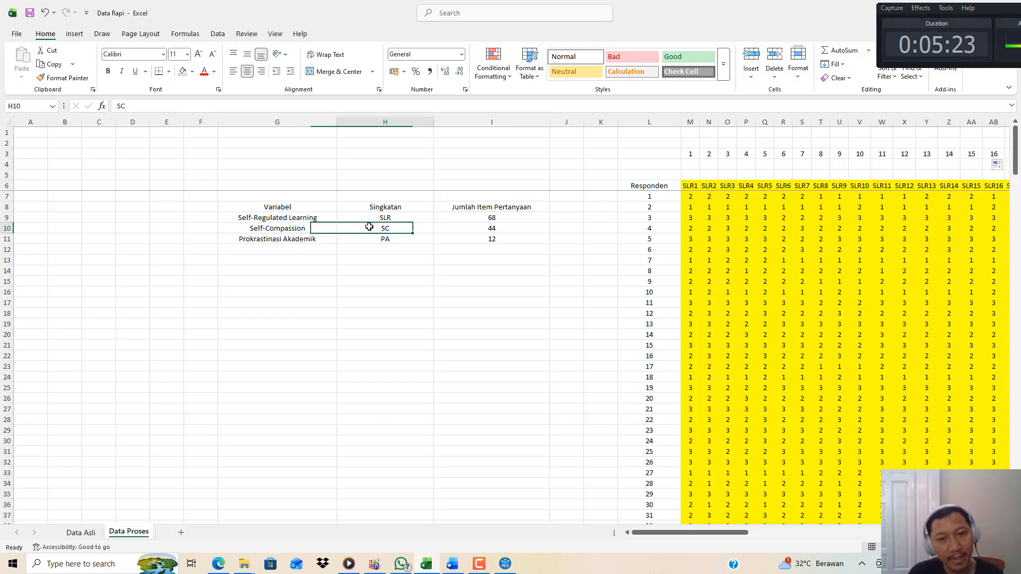
click(507, 227)
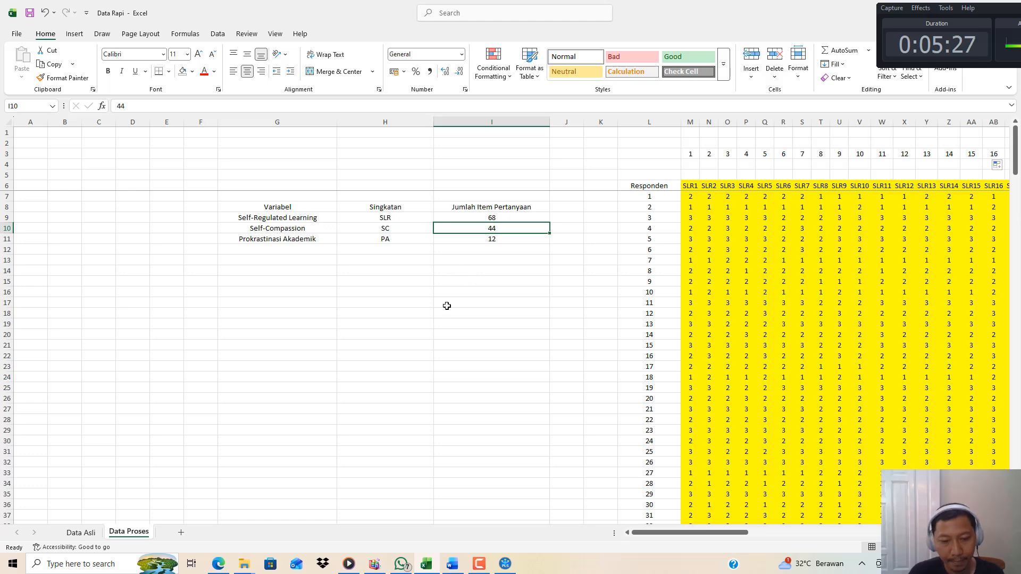
- Switch back to SmartPLS and examine the Self-Compassion indicators SC1, SC10 to SC12 and SC44
click(506, 564)
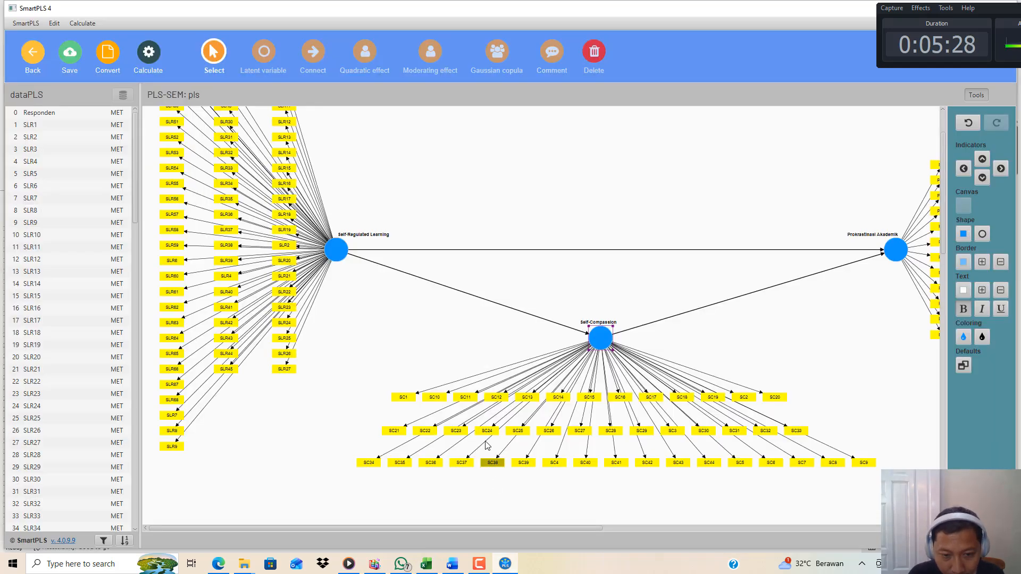
click(403, 398)
click(439, 398)
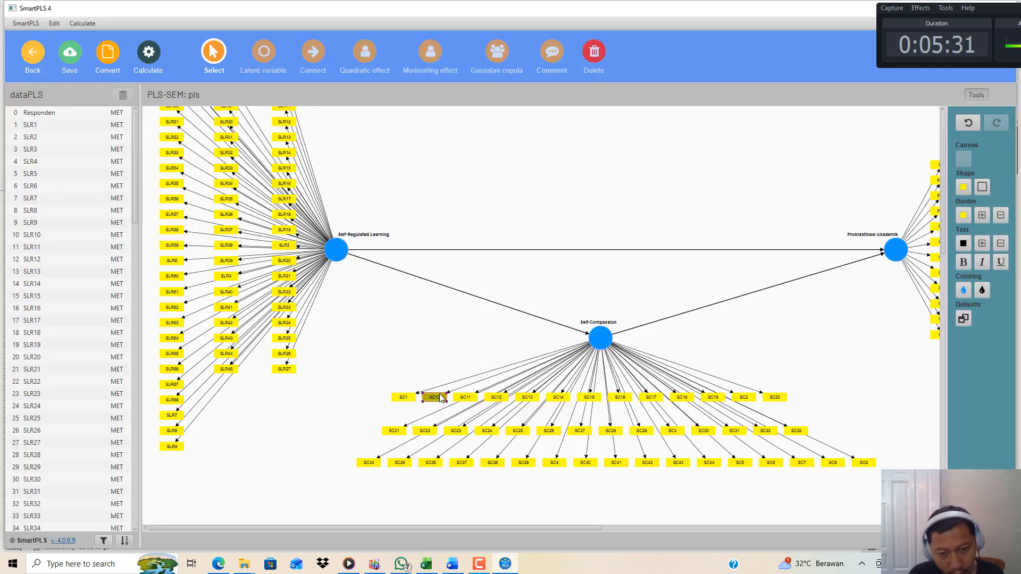
click(466, 398)
click(496, 398)
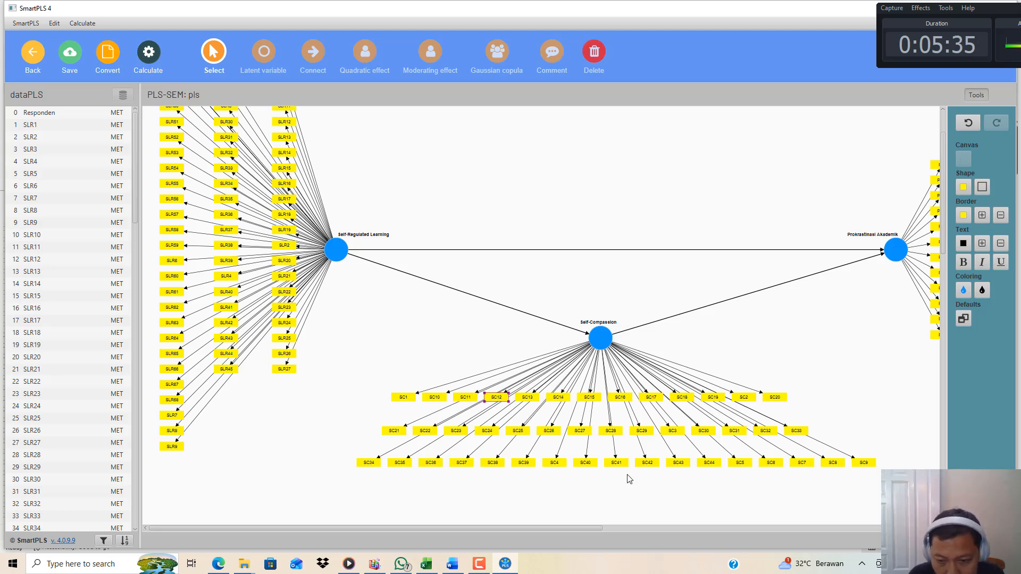
click(709, 463)
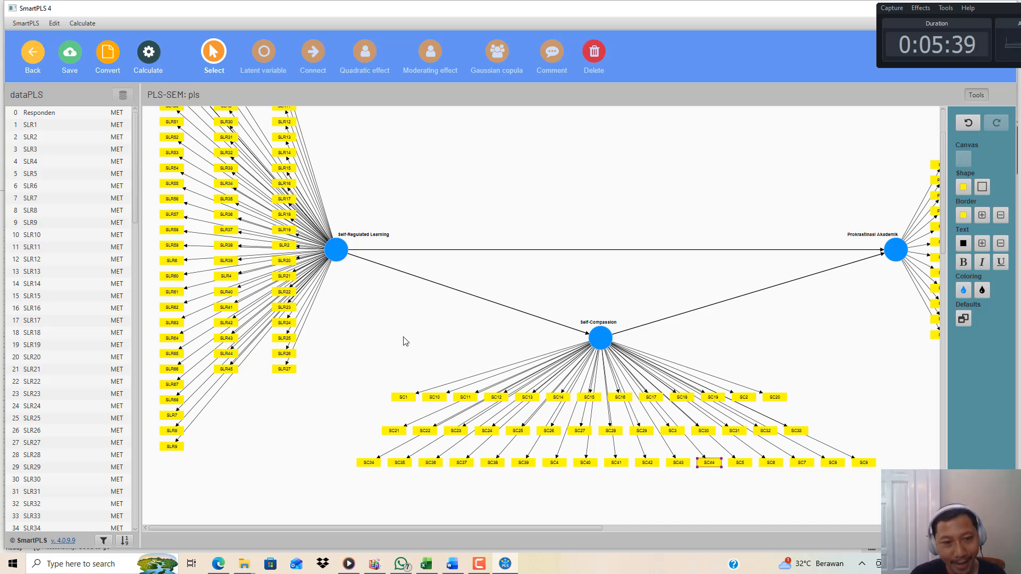
- Examine the three constructs in turn: Self-Regulated Learning, Self-Compassion and Prokrastinasi Akademik
click(338, 251)
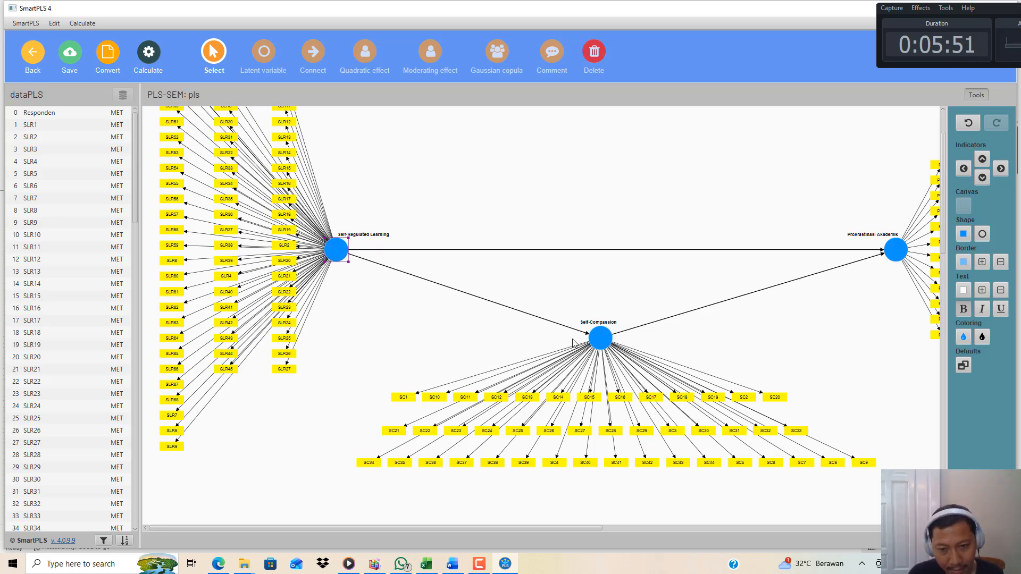
click(602, 330)
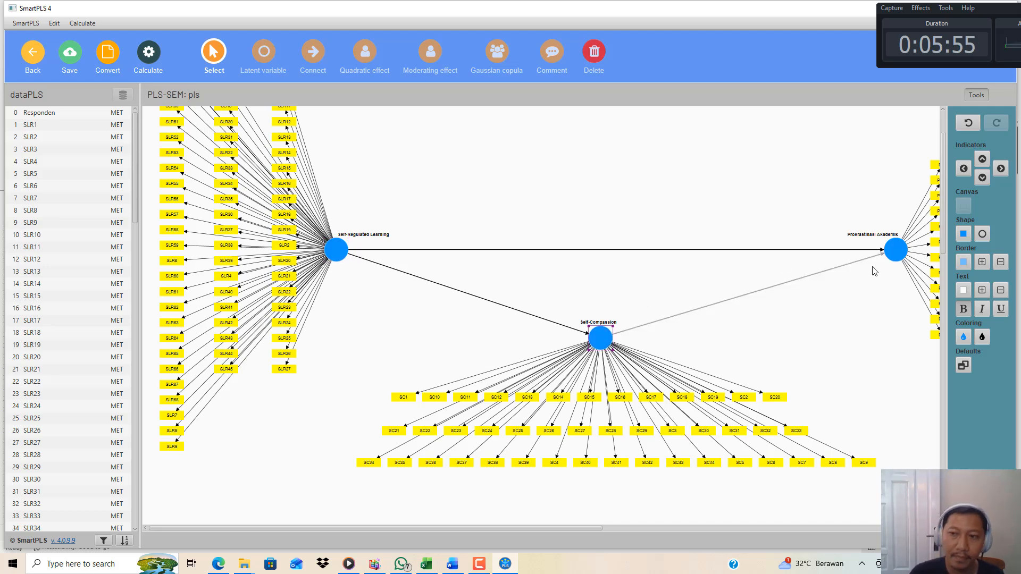
click(898, 249)
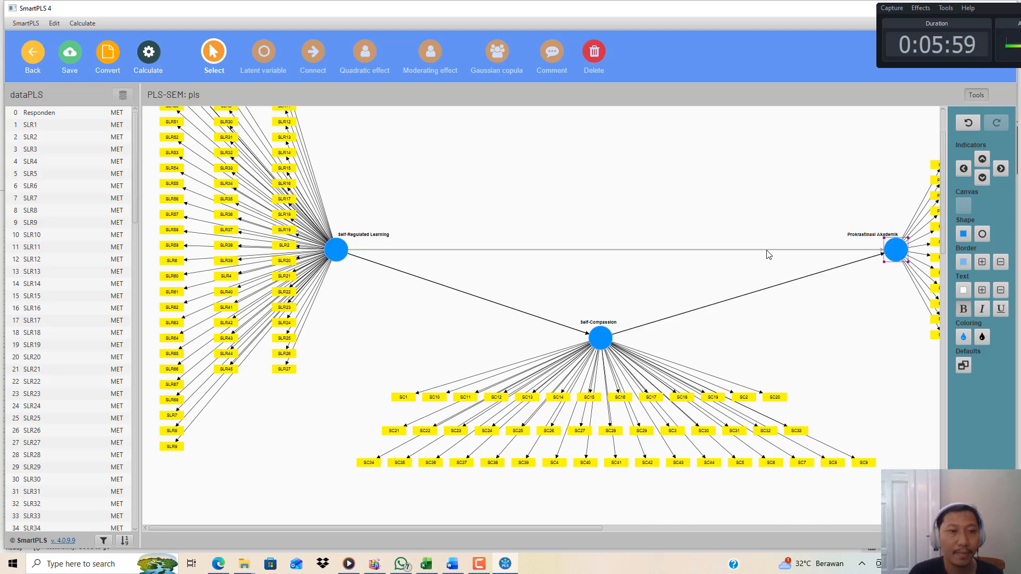
- Review the Self-Regulated Learning indicators SLR1 and SLR10 to SLR12 as the measured items of their construct
scroll(371, 268, up, 2)
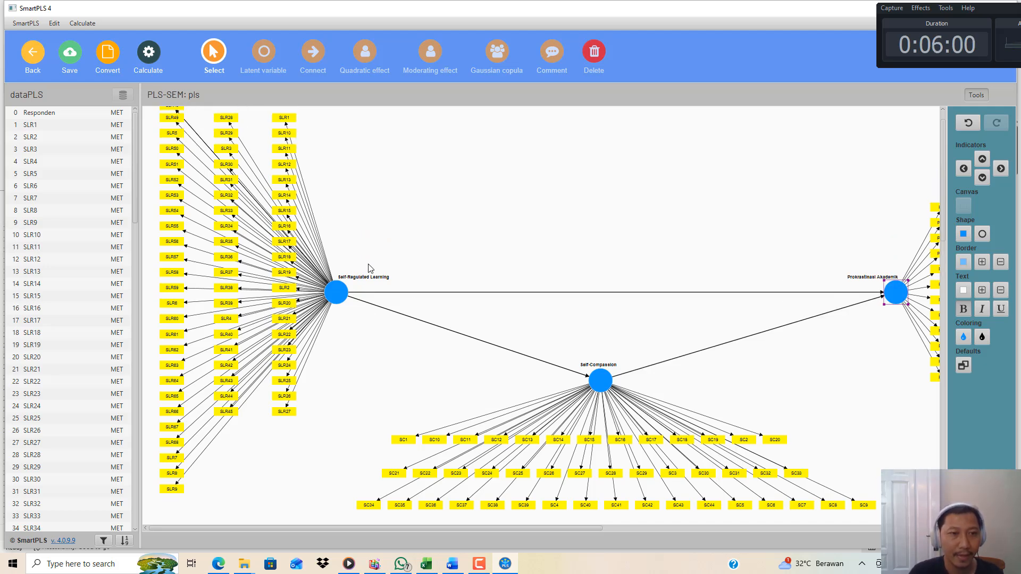
click(282, 121)
click(286, 136)
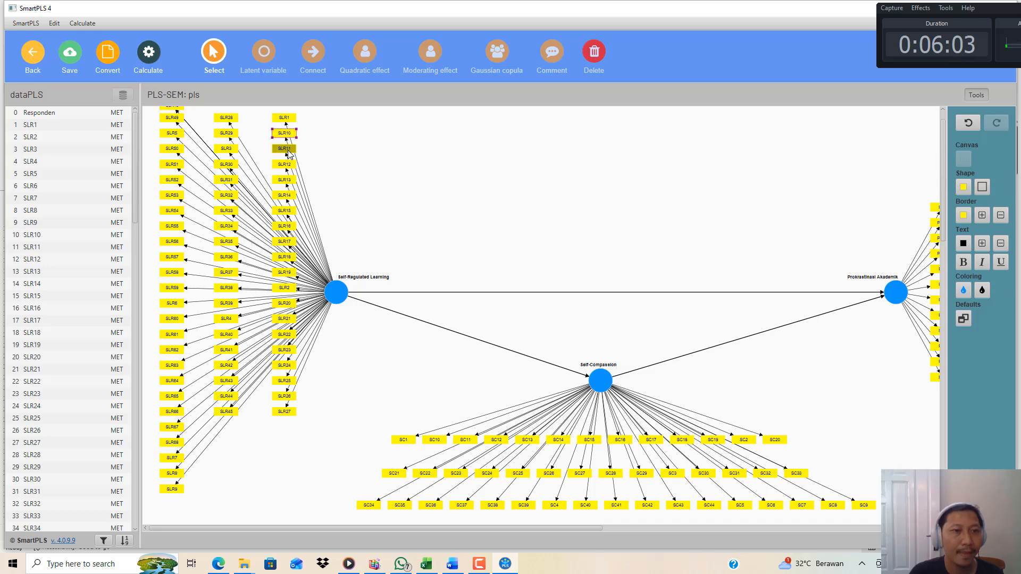
click(287, 150)
click(288, 166)
click(381, 177)
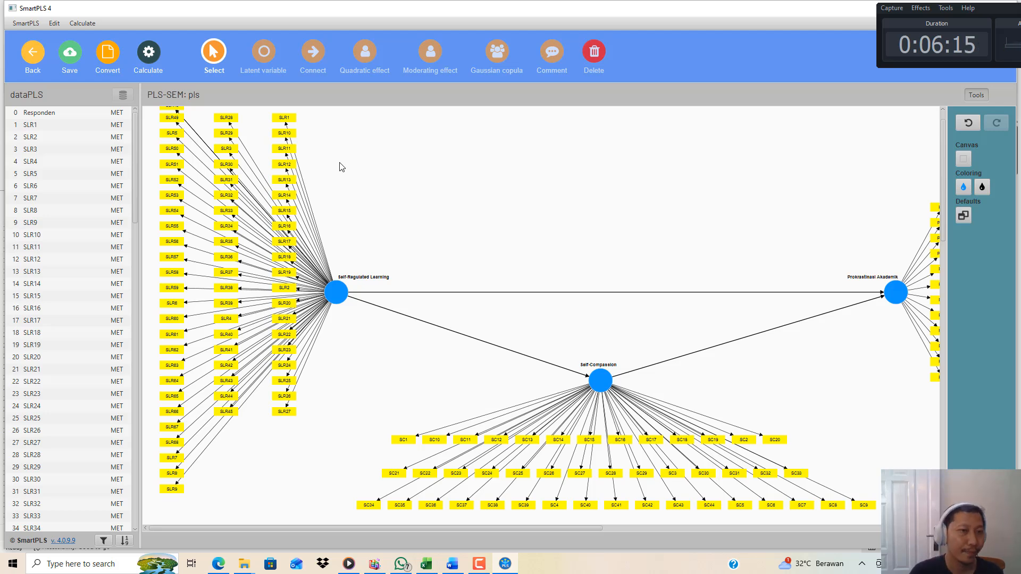
click(284, 118)
click(288, 140)
click(287, 148)
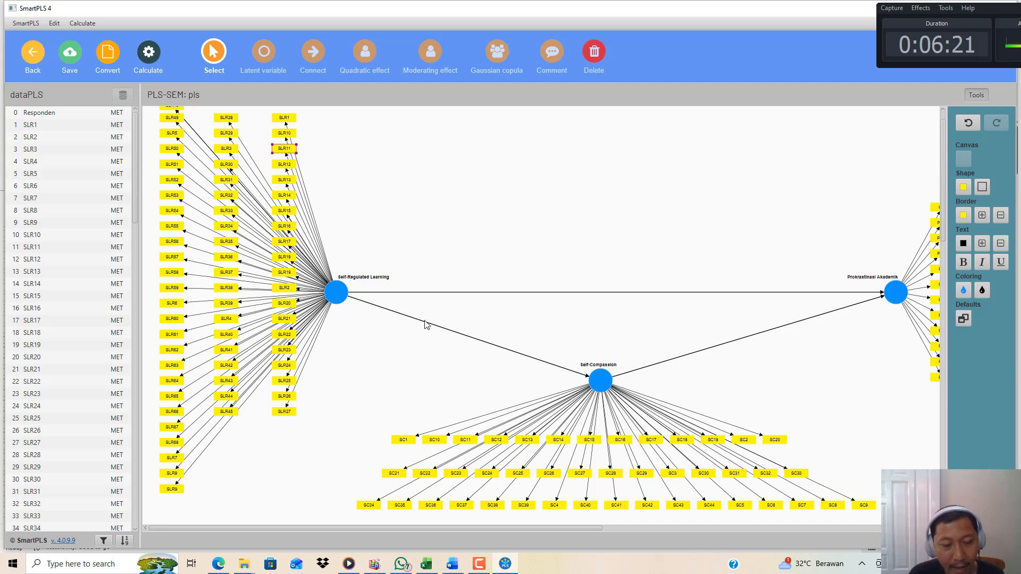
- Examine the structural path leading from Self-Regulated Learning to Self-Compassion
click(341, 294)
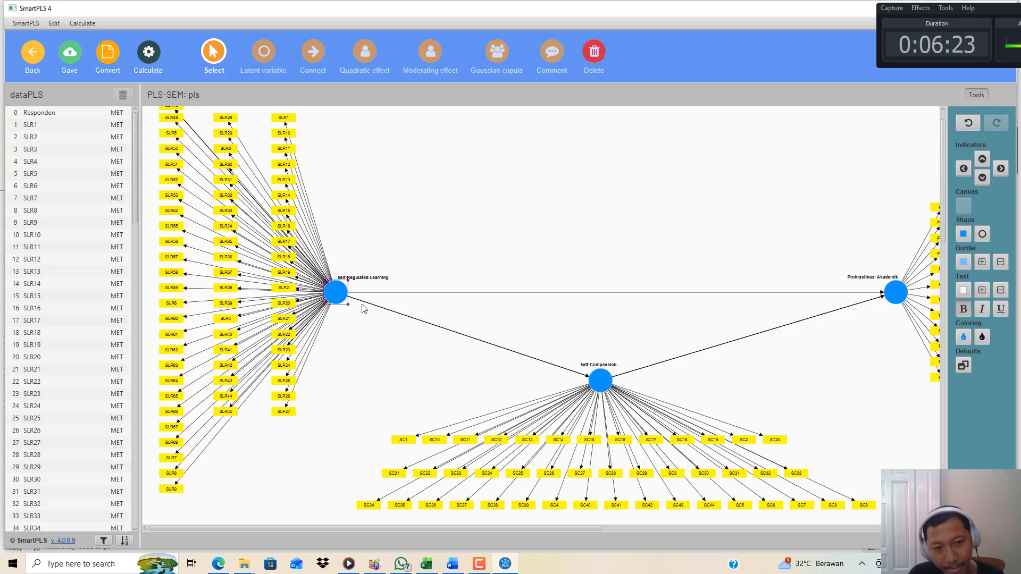
click(388, 261)
click(343, 297)
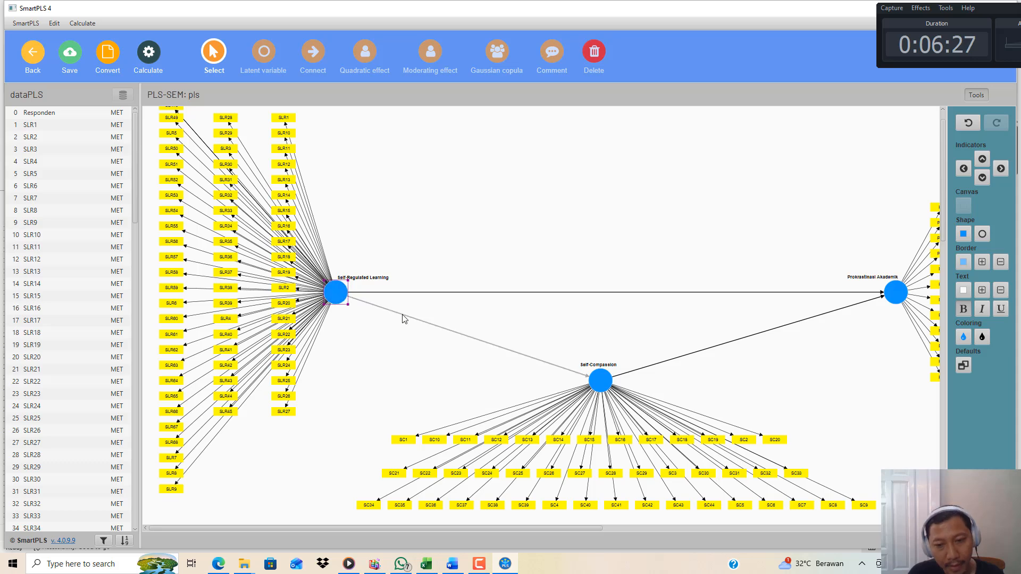
click(596, 387)
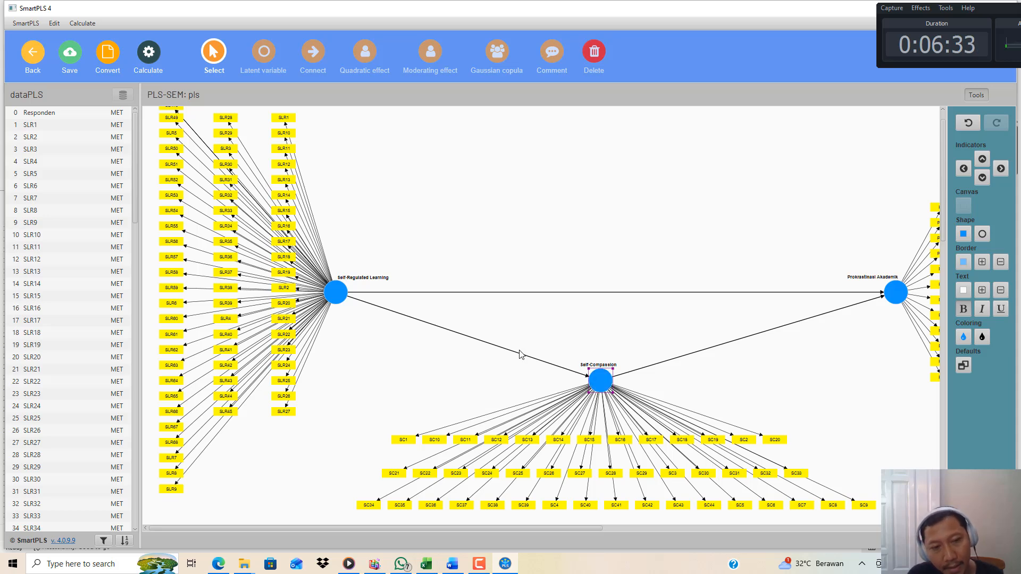
click(328, 296)
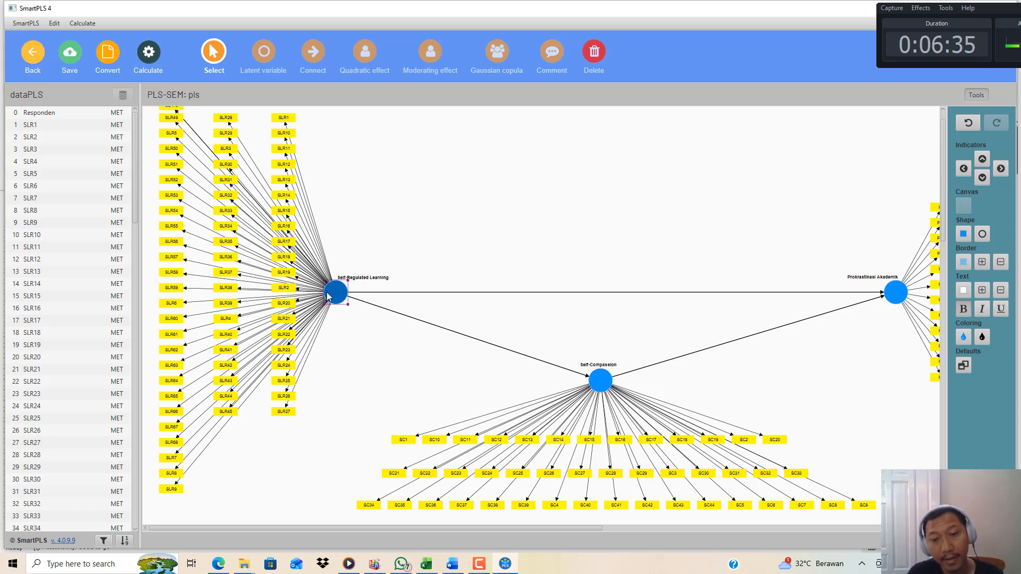
click(604, 382)
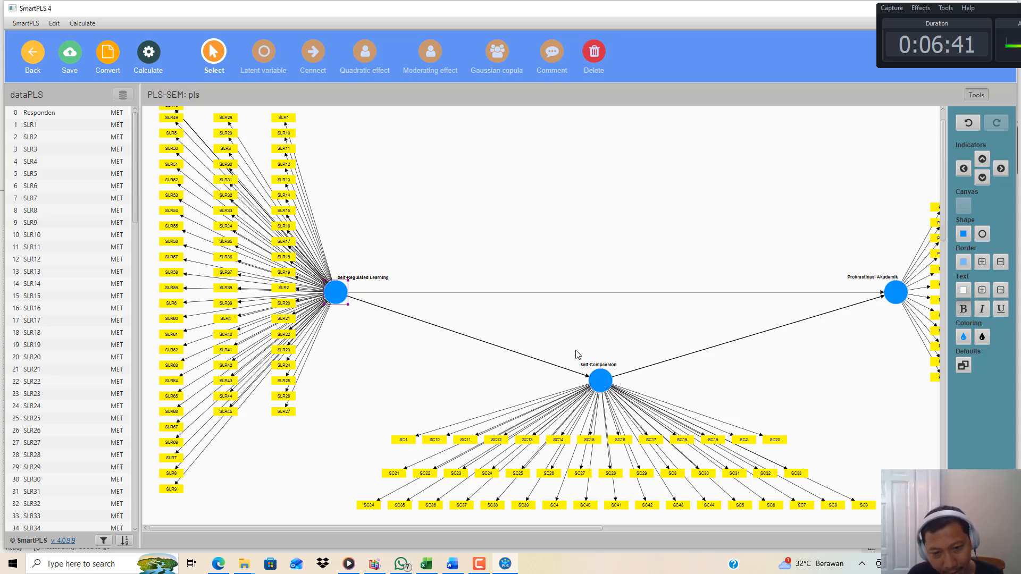
- Examine the direct path from Self-Regulated Learning to Prokrastinasi Akademik, with the whole Prokrastinasi Akademik construct in view
drag(421, 529, 509, 529)
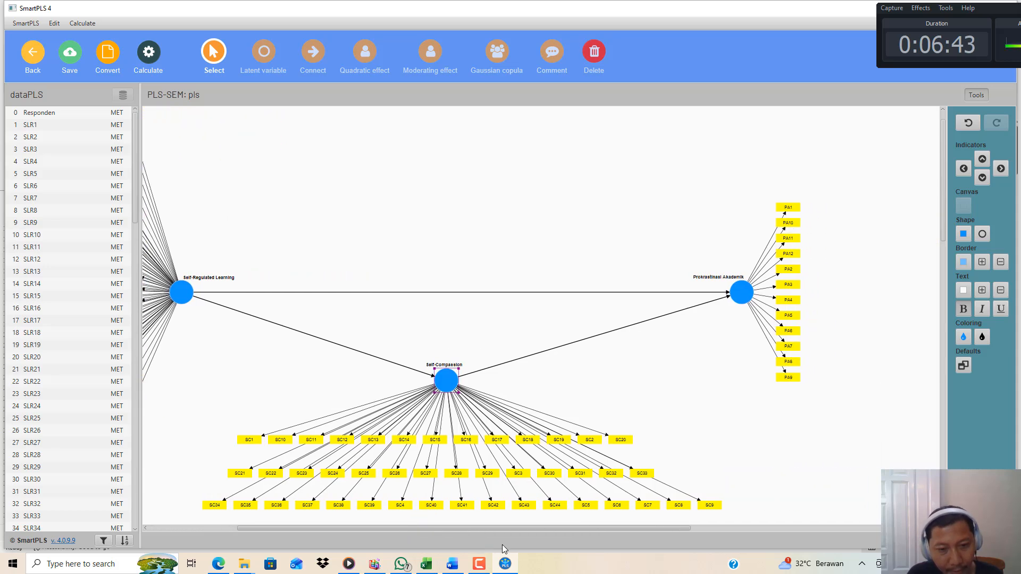
click(180, 298)
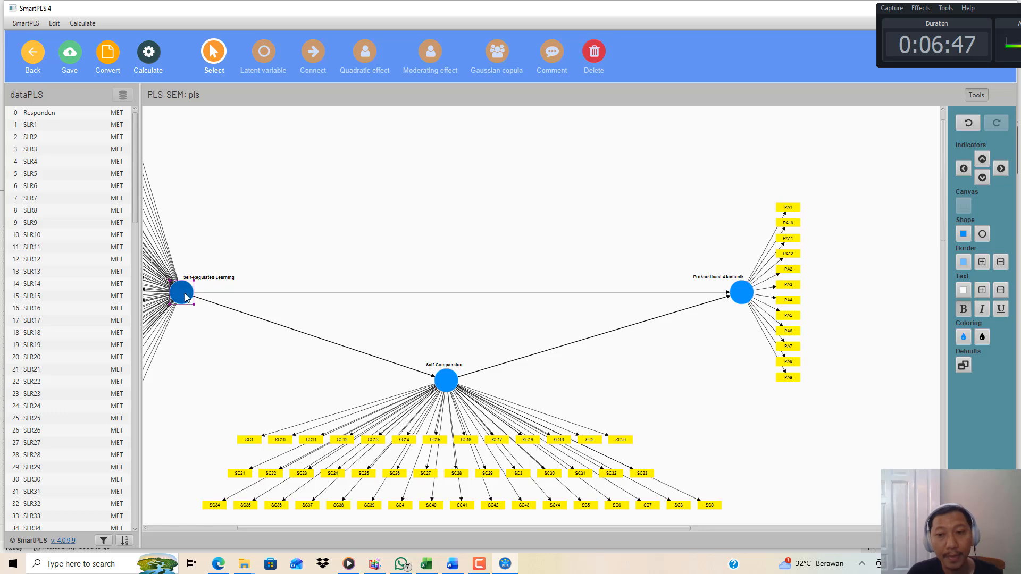
click(743, 292)
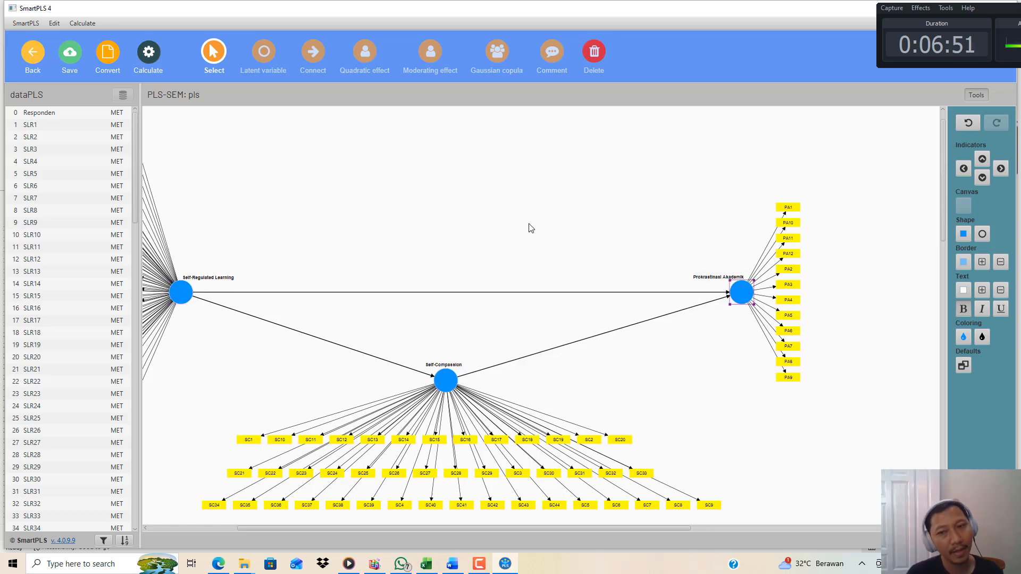
click(181, 289)
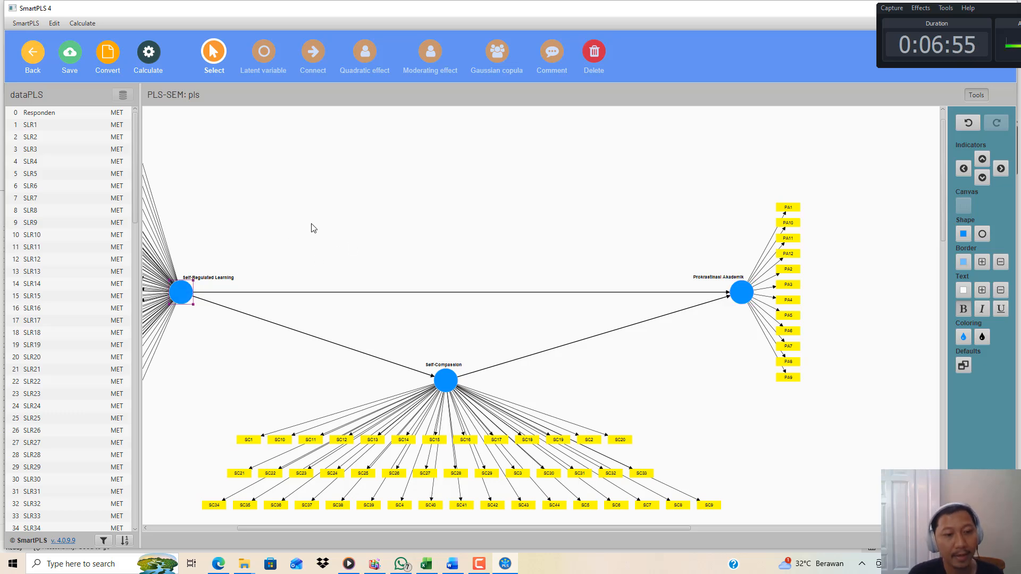
click(741, 292)
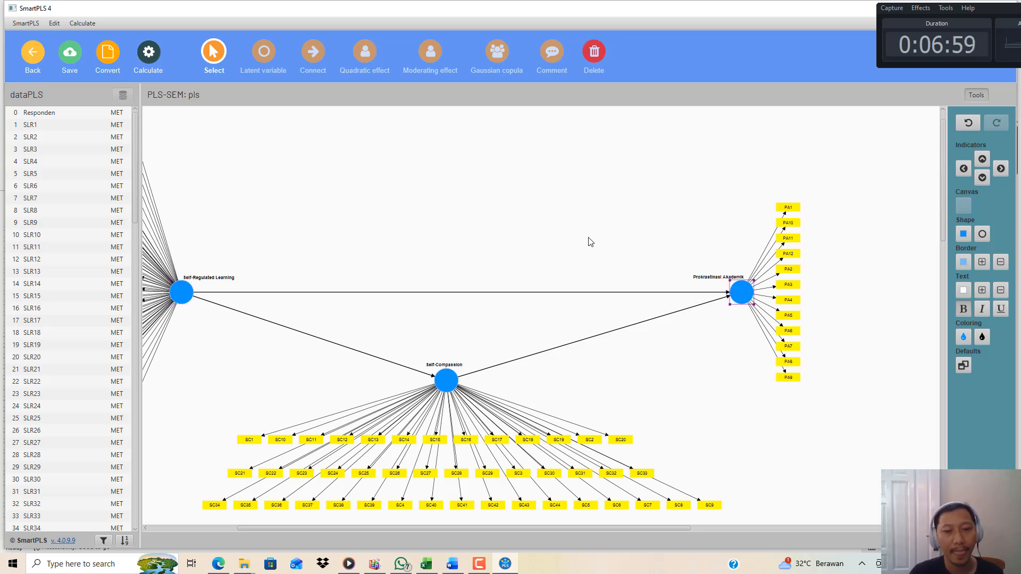
- Examine the structural path leading from Self-Compassion to Prokrastinasi Akademik
click(451, 384)
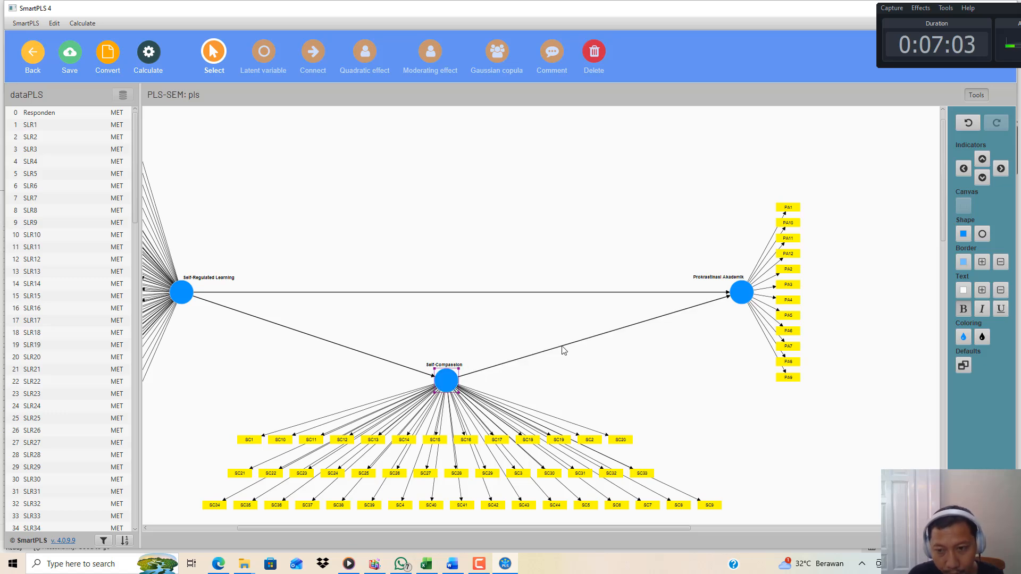
click(741, 293)
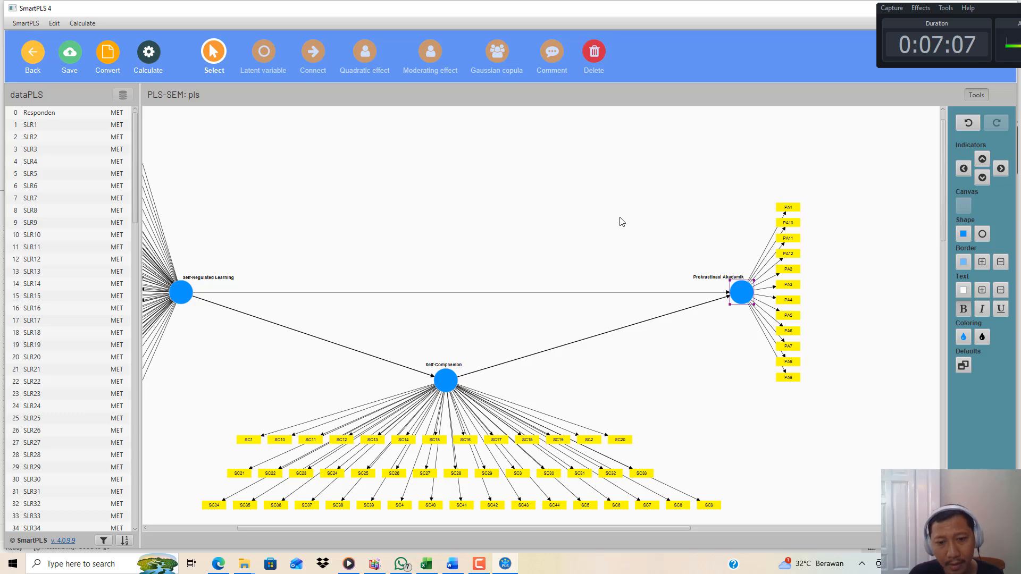
click(452, 384)
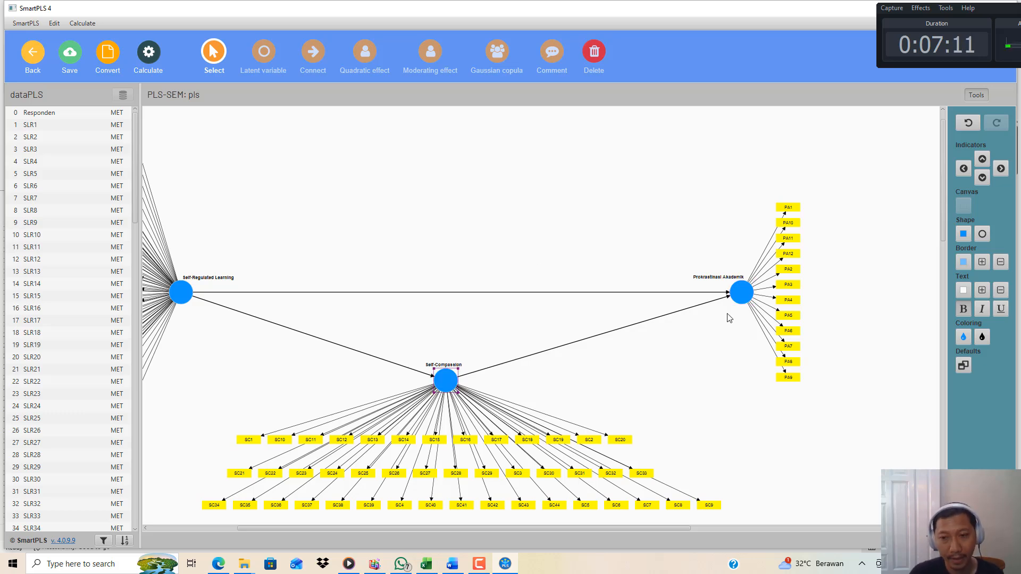
click(738, 301)
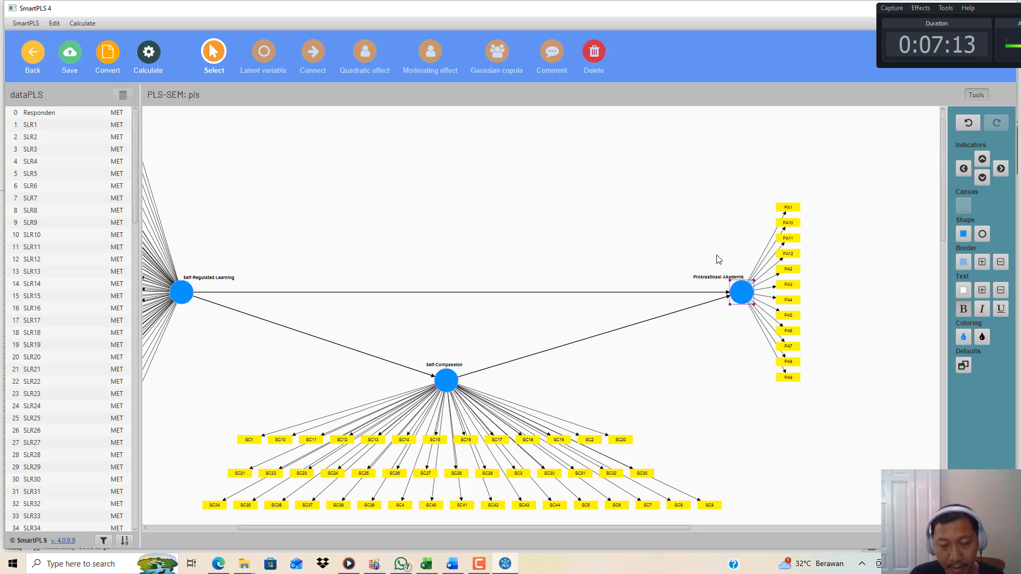
click(544, 242)
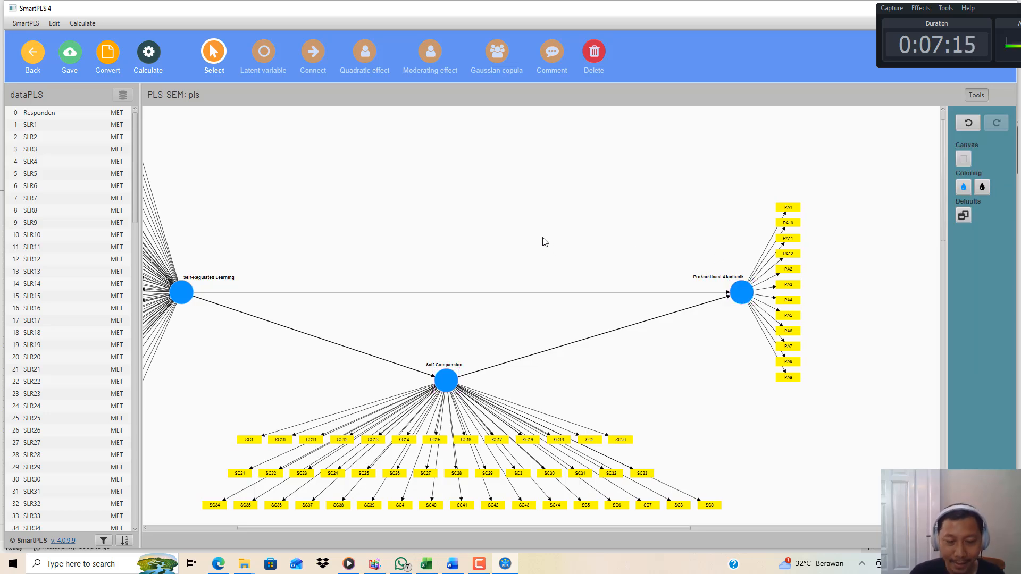
- Examine Self-Compassion as mediator between Self-Regulated Learning and Prokrastinasi Akademik, comparing the indirect route with the direct path
click(446, 381)
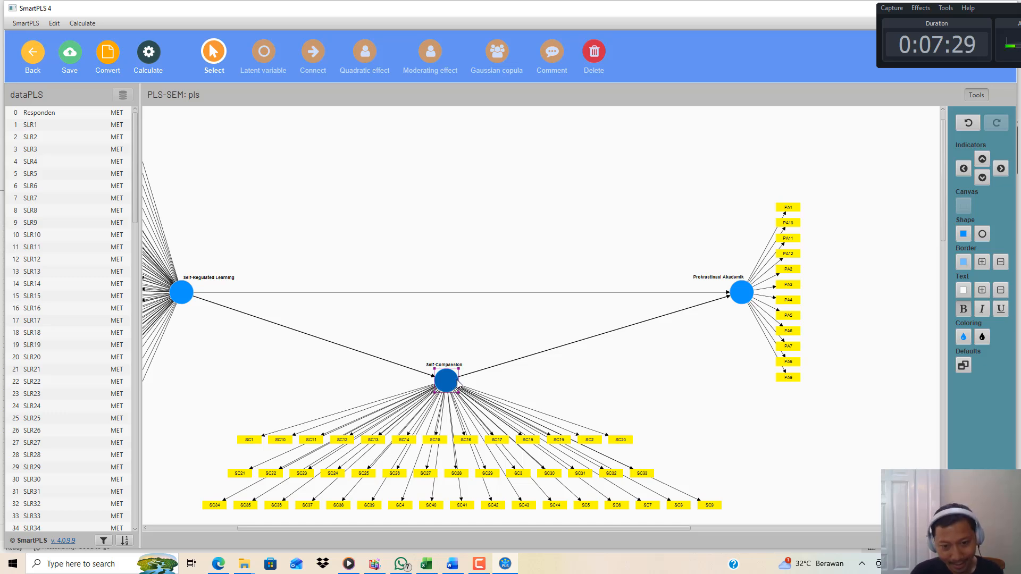
click(177, 294)
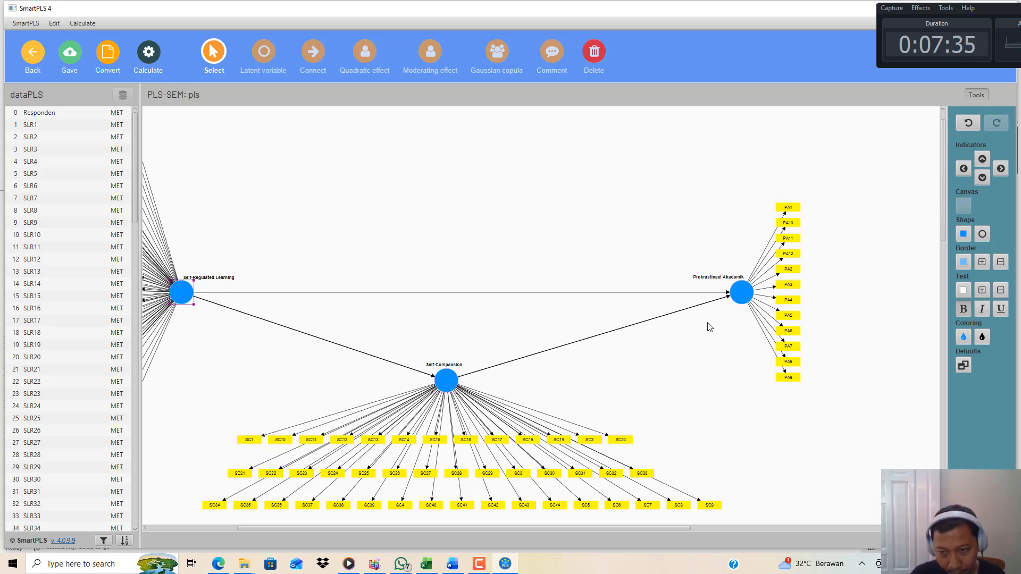
click(741, 293)
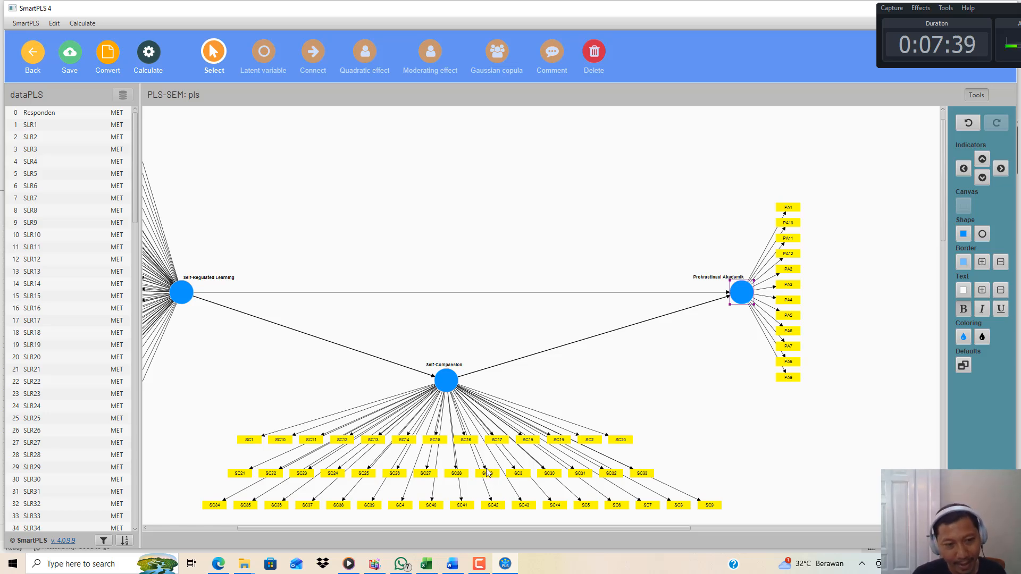
click(181, 296)
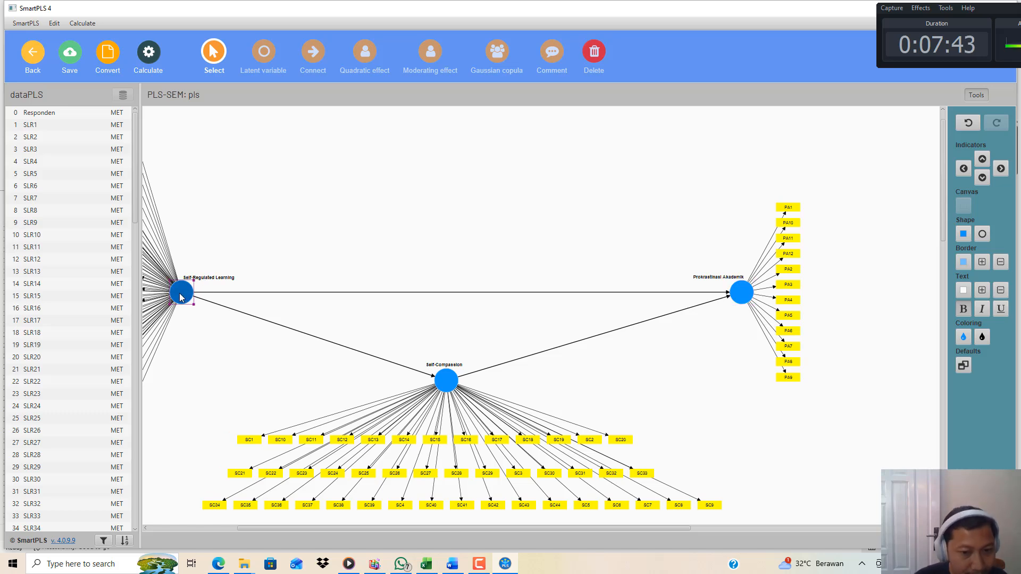
click(442, 383)
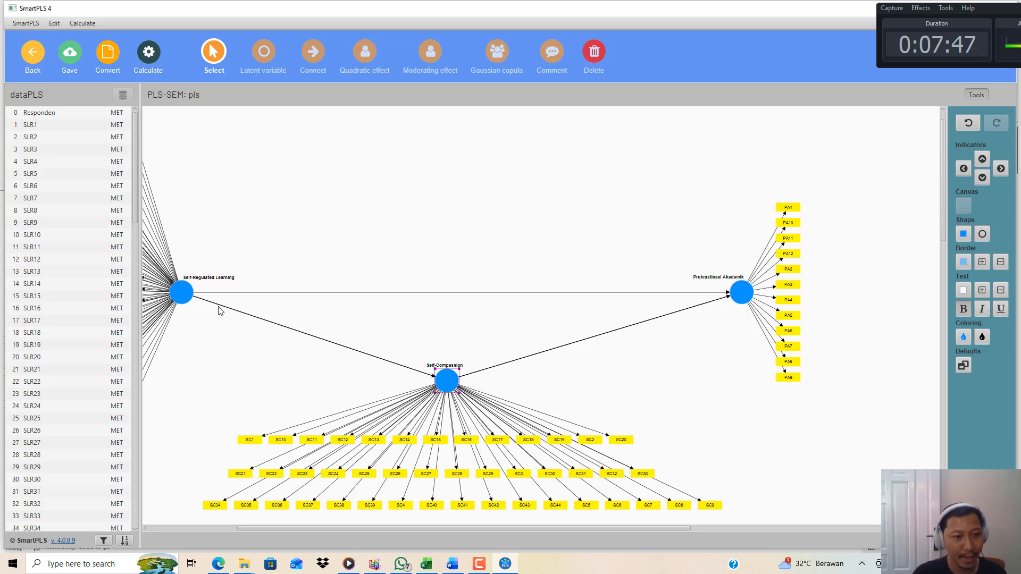
click(182, 295)
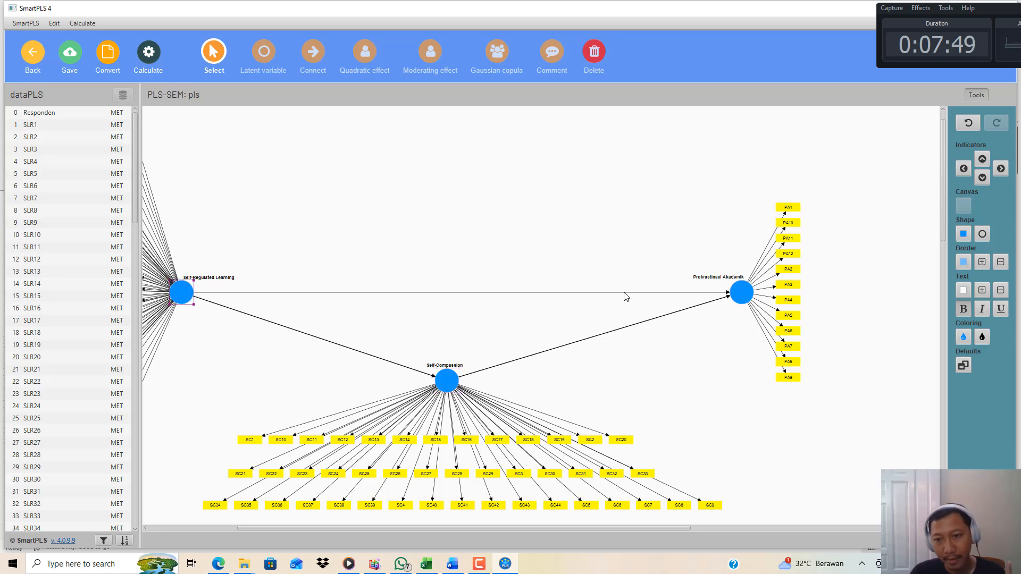
click(742, 292)
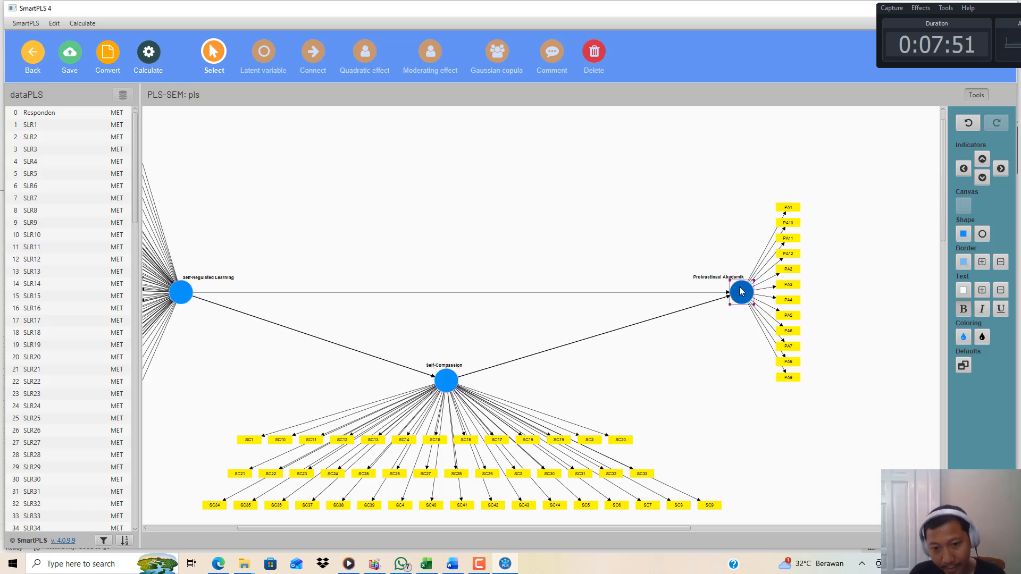
click(450, 386)
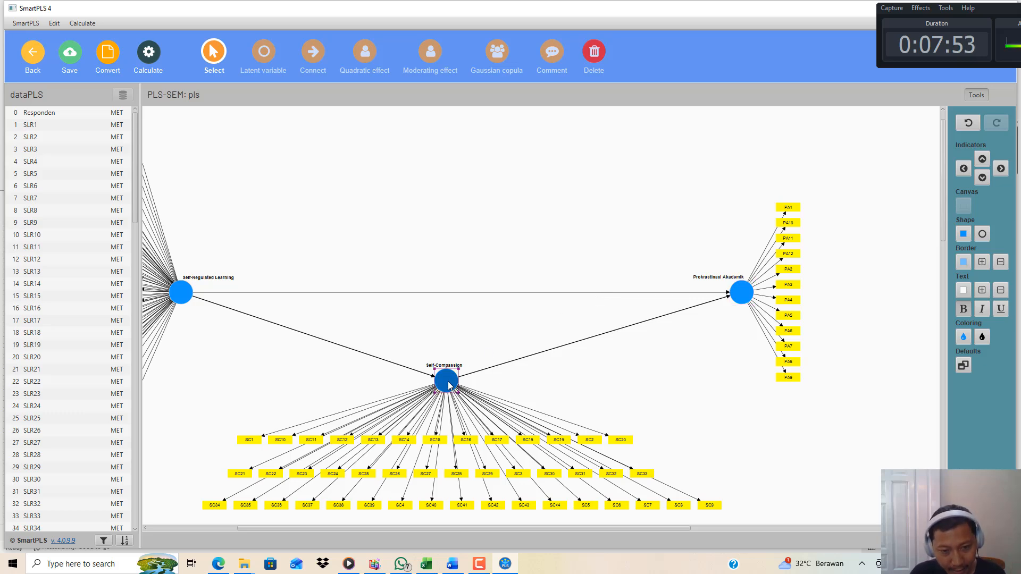
click(748, 296)
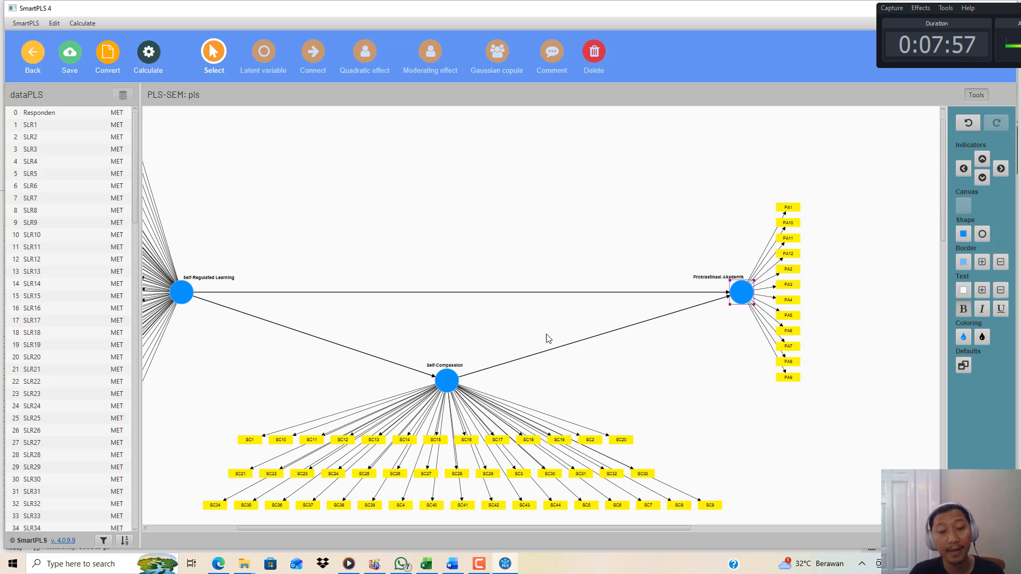
click(446, 386)
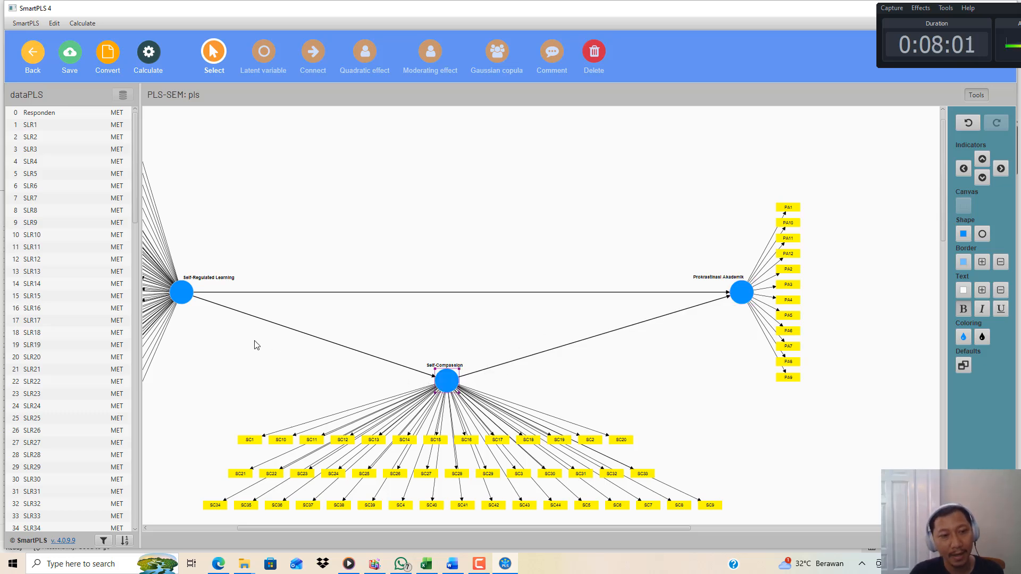
click(183, 294)
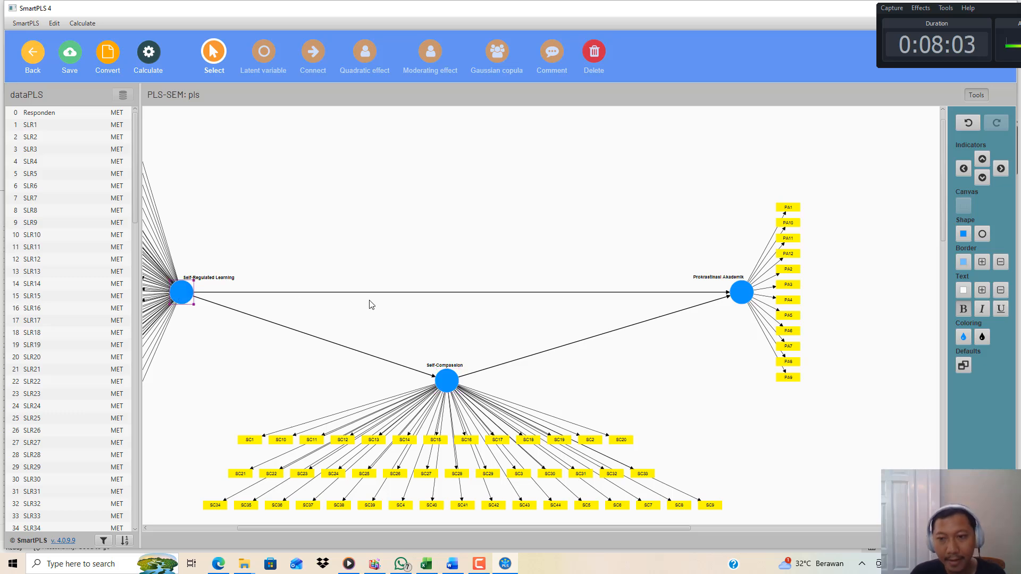
click(735, 301)
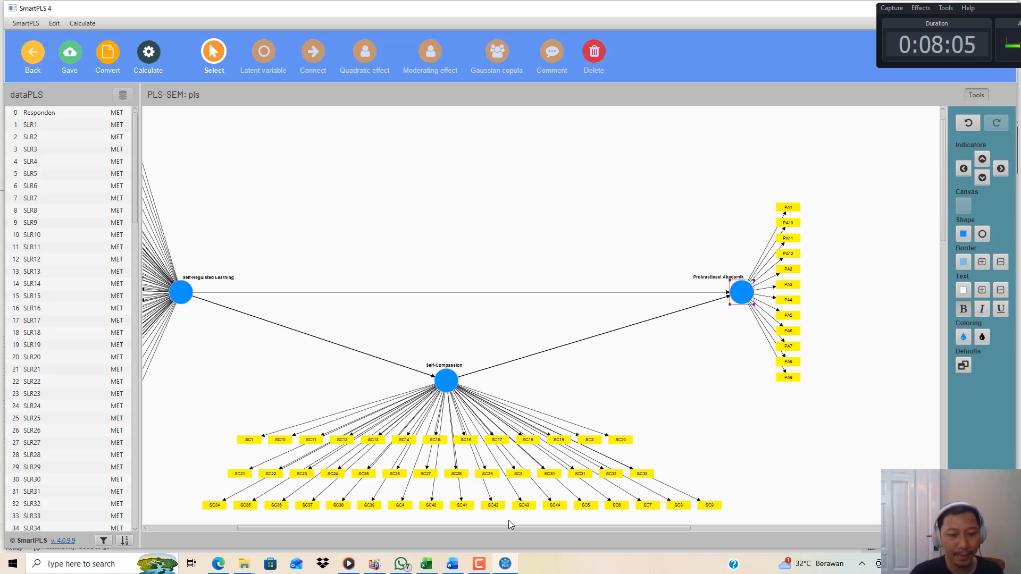
drag(505, 528, 440, 519)
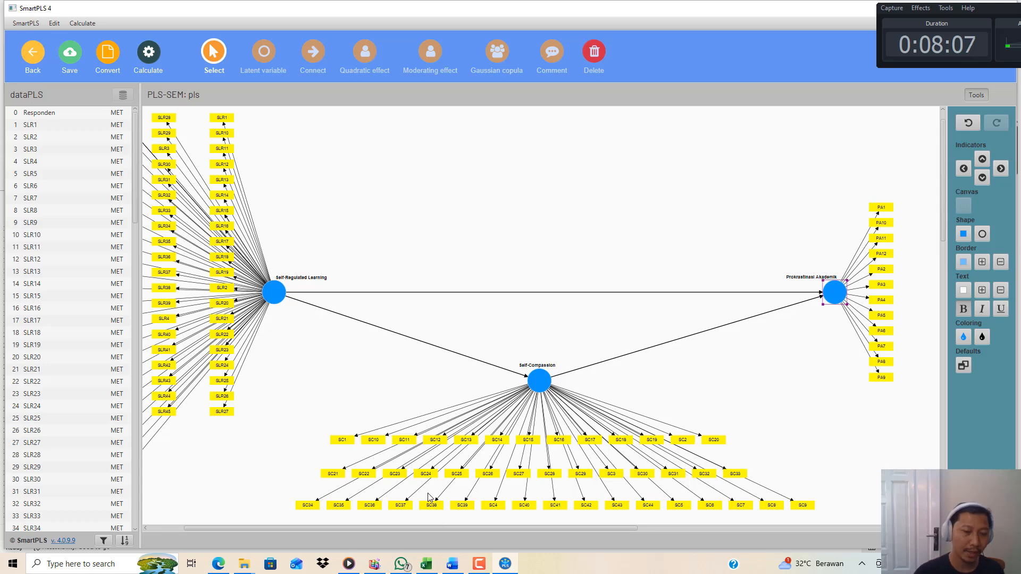
- Open a blank note in Notepad and write the heading "tahap pertama, dalam PLS-SEM"
key(super)
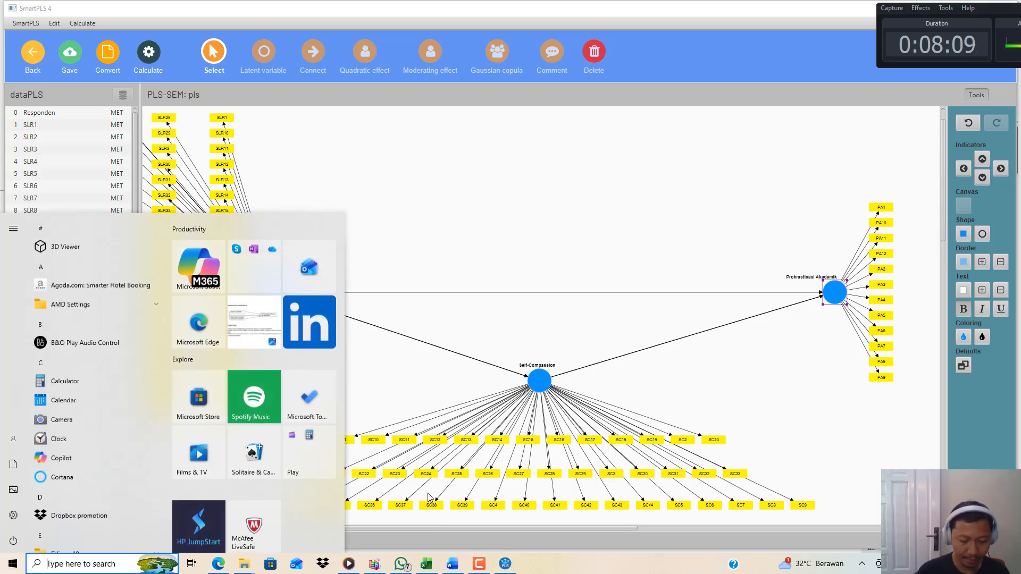
text(note)
key(Return)
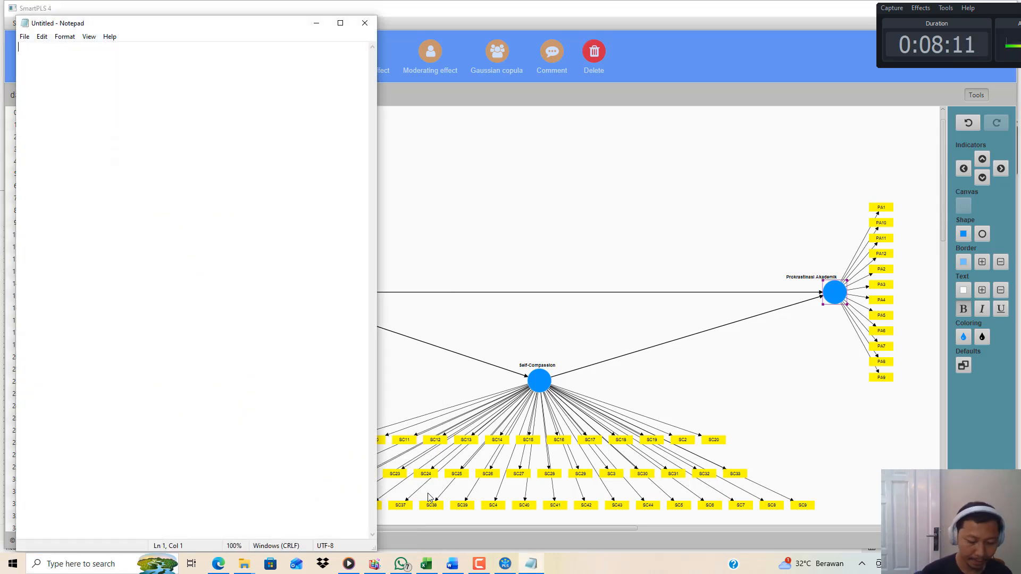
text(tahap pertama, )
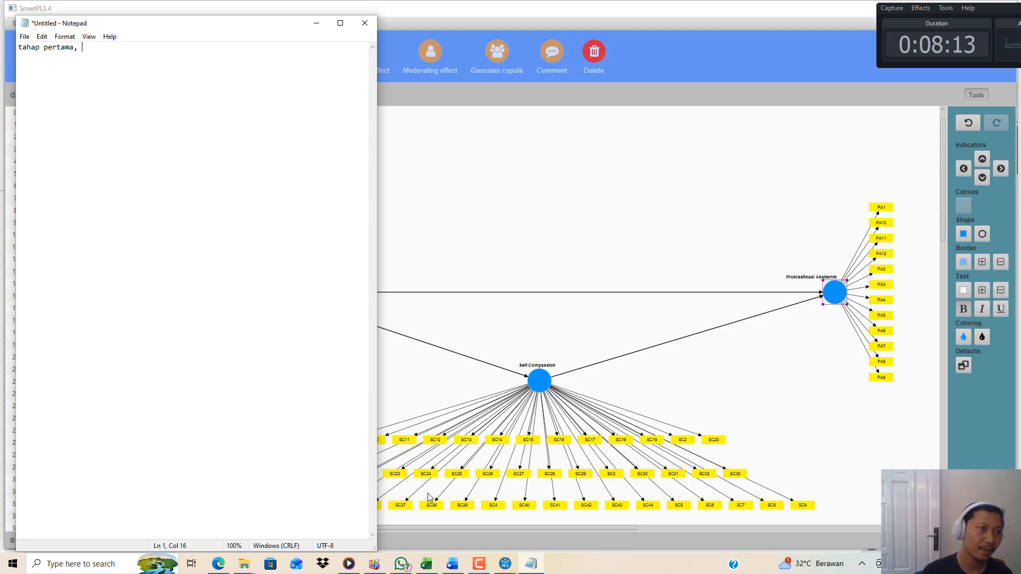
text(dalam PLS-SEM)
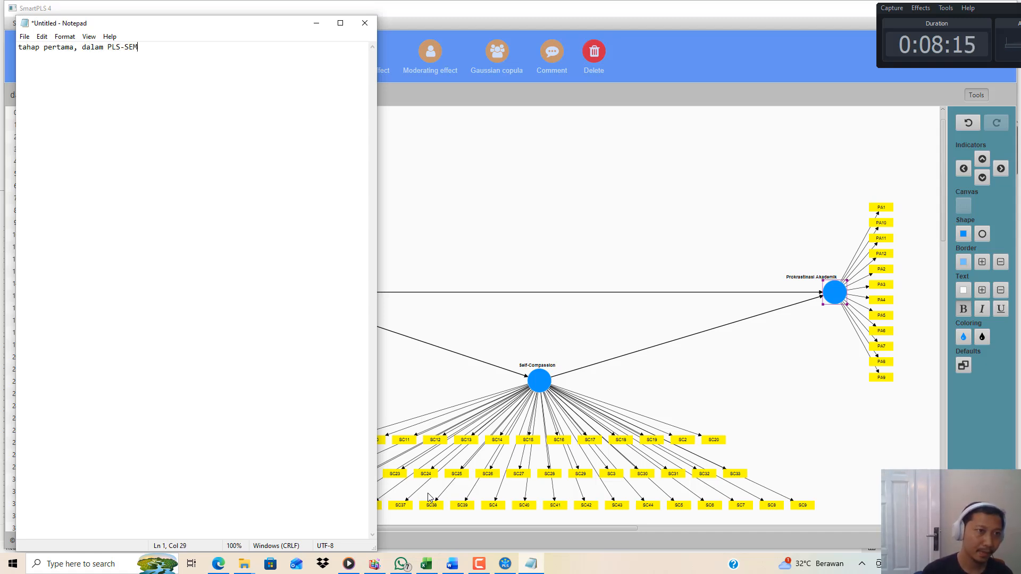
- Below the heading, after blank space, add the item "1. pengujian outer model (validitas dan reliabilitas) (CFA)"
key(Return)
key(Return)
text(1. pen)
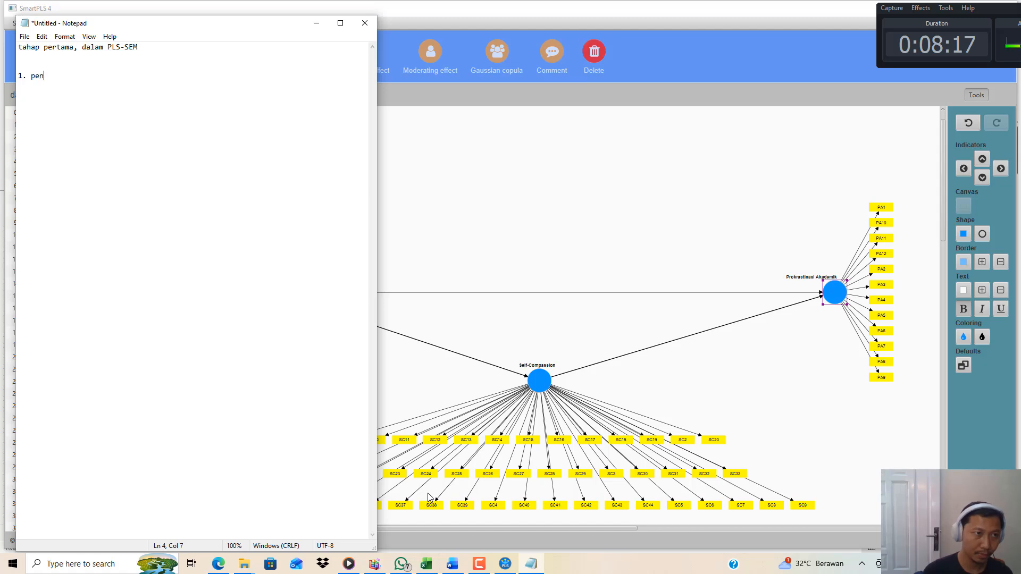
text(gujian)
key(BackSpace)
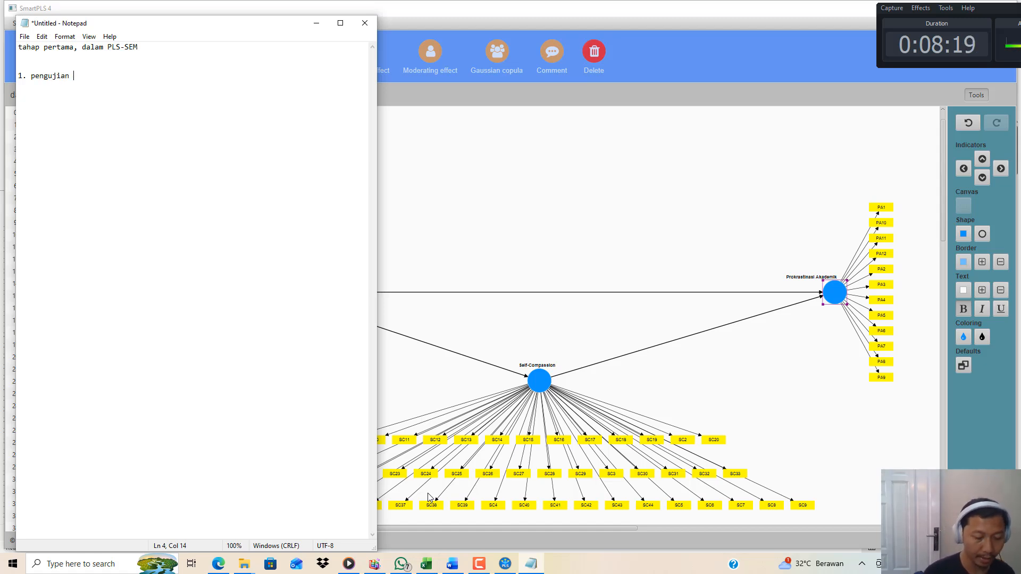
text(outer model )
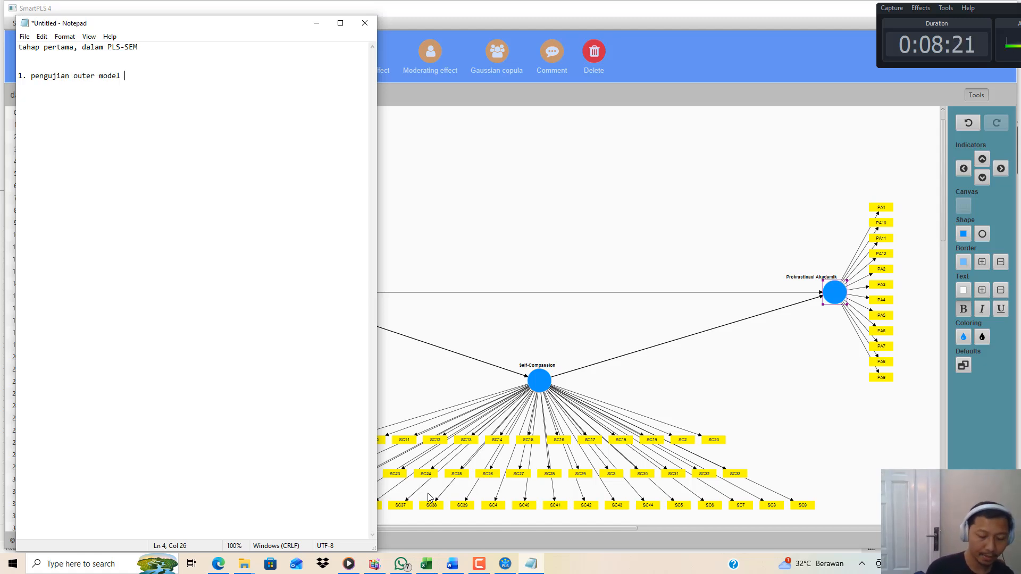
text((validitas dan re)
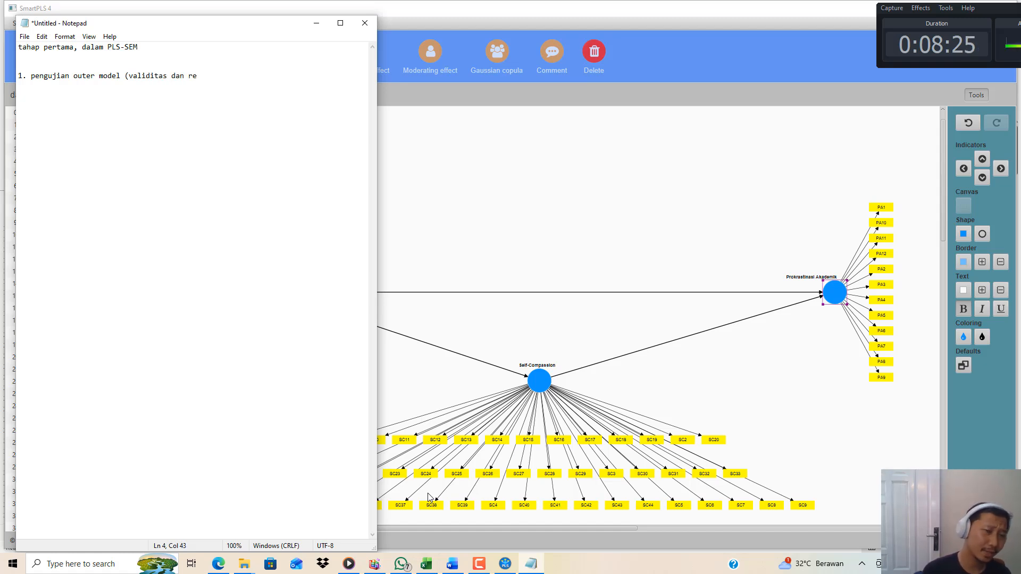
text(liab)
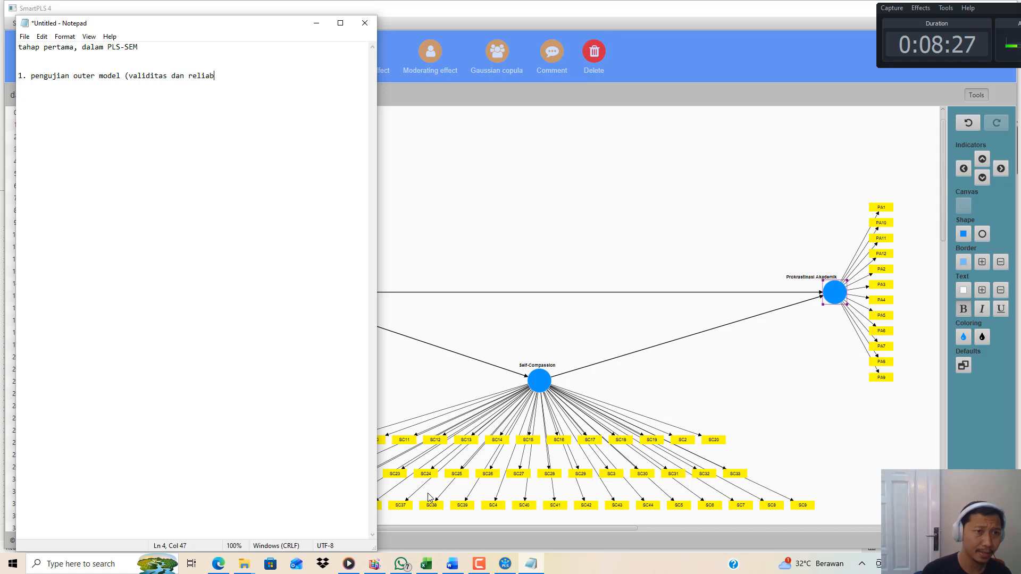
text(ilitas))
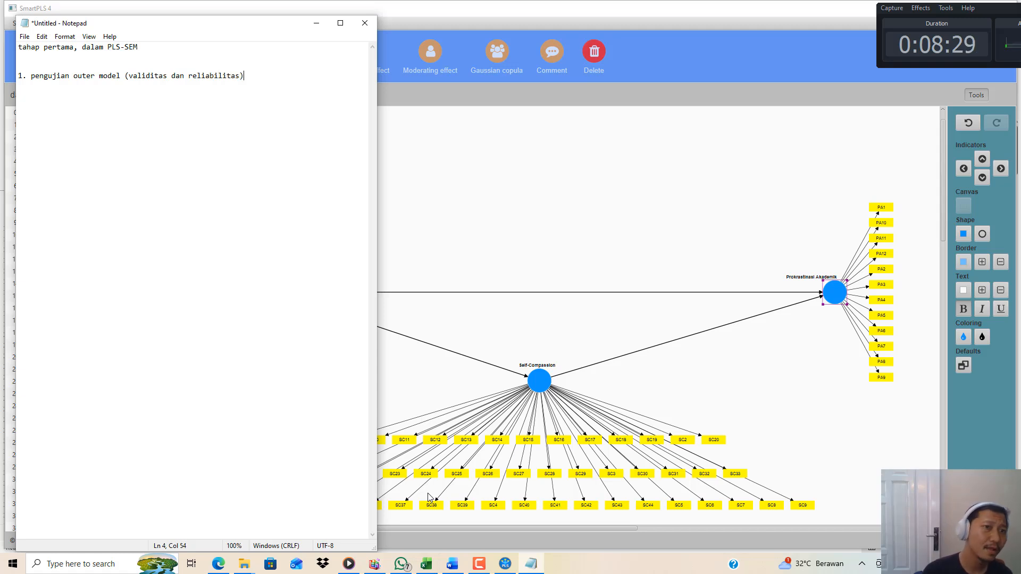
text(,)
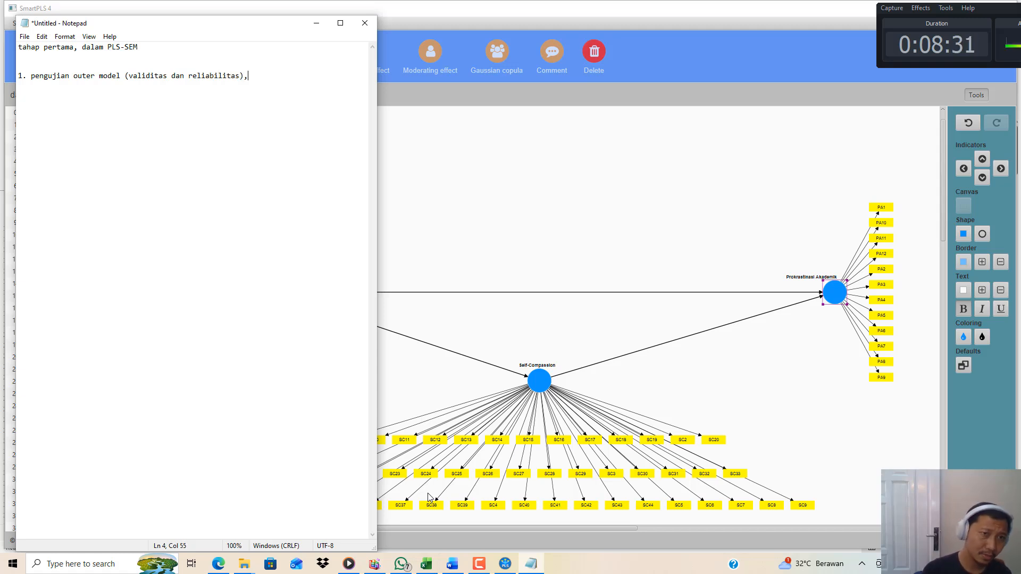
key(BackSpace)
text((CFA)
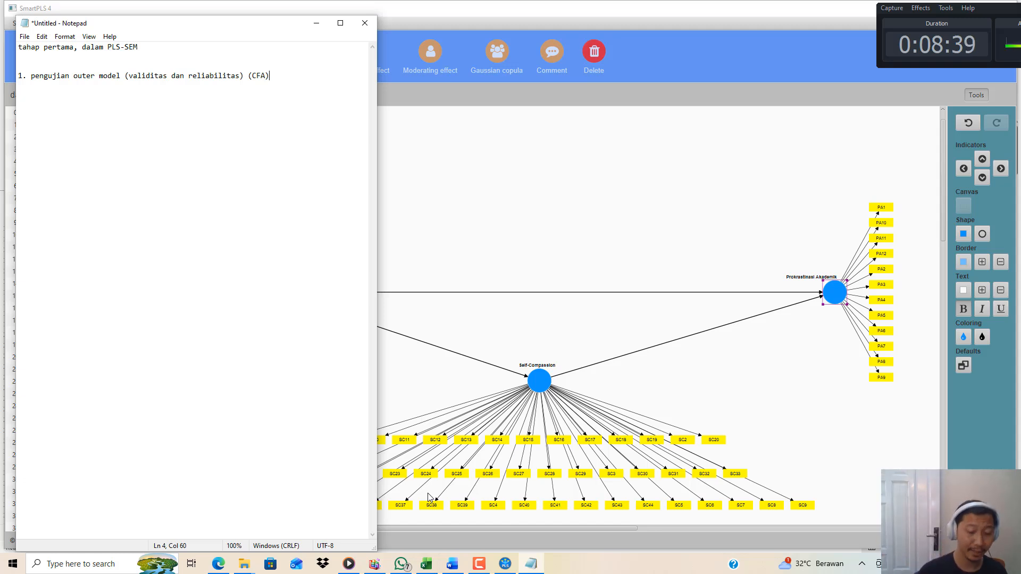
- Add the sub-item "1.1 validitas berdasarkan nilai outer loading, dikatakan valid > 0.7" below the outer model item
key(Return)
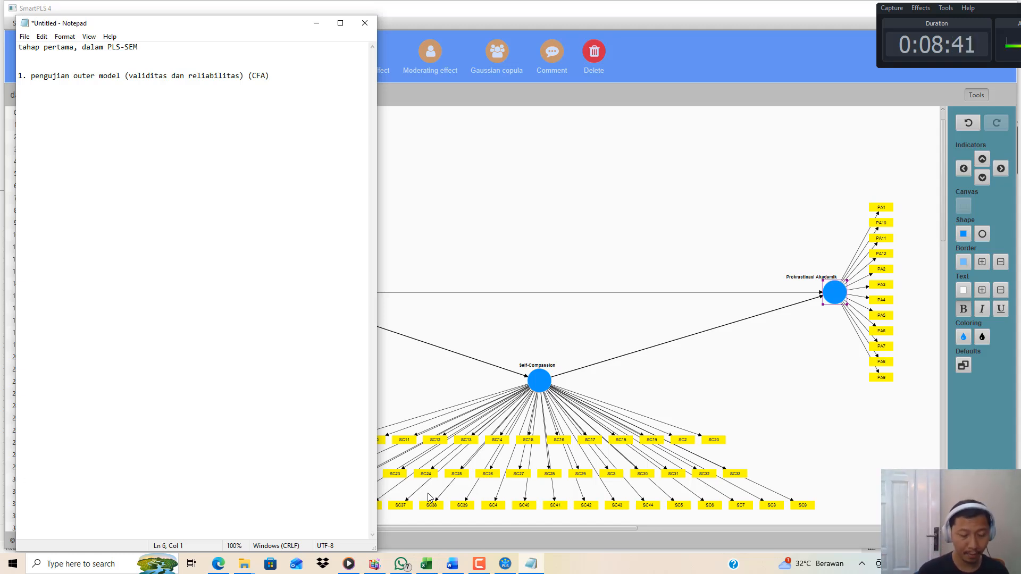
text(vali)
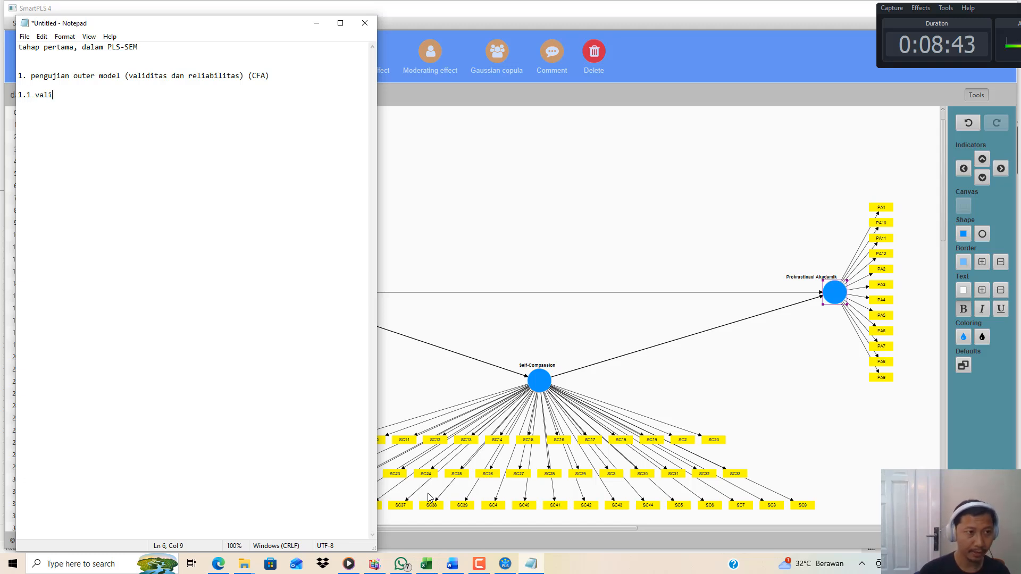
text(ditas ber)
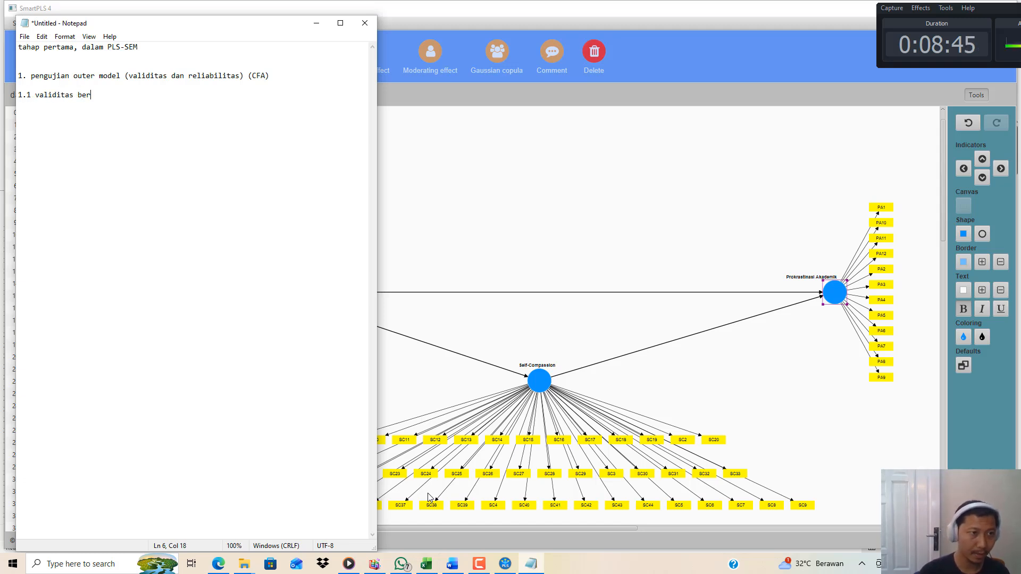
text(dasarkan )
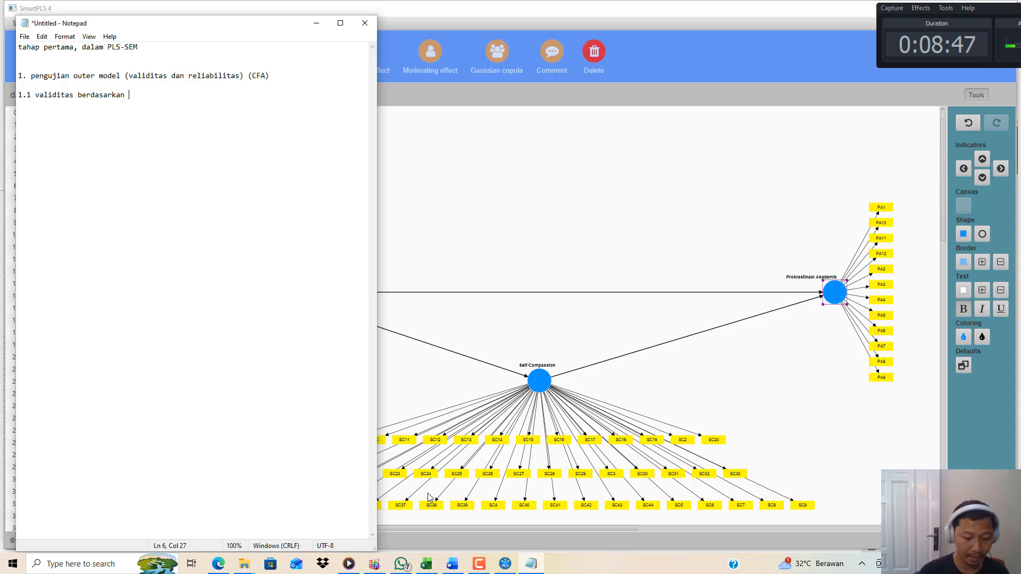
text(nilai outer )
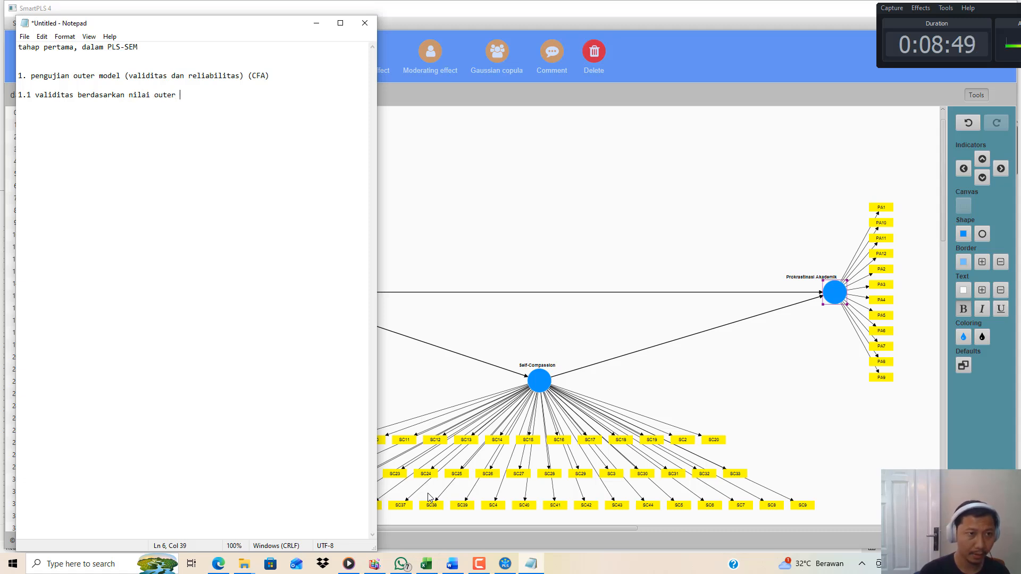
text(loading, dikat)
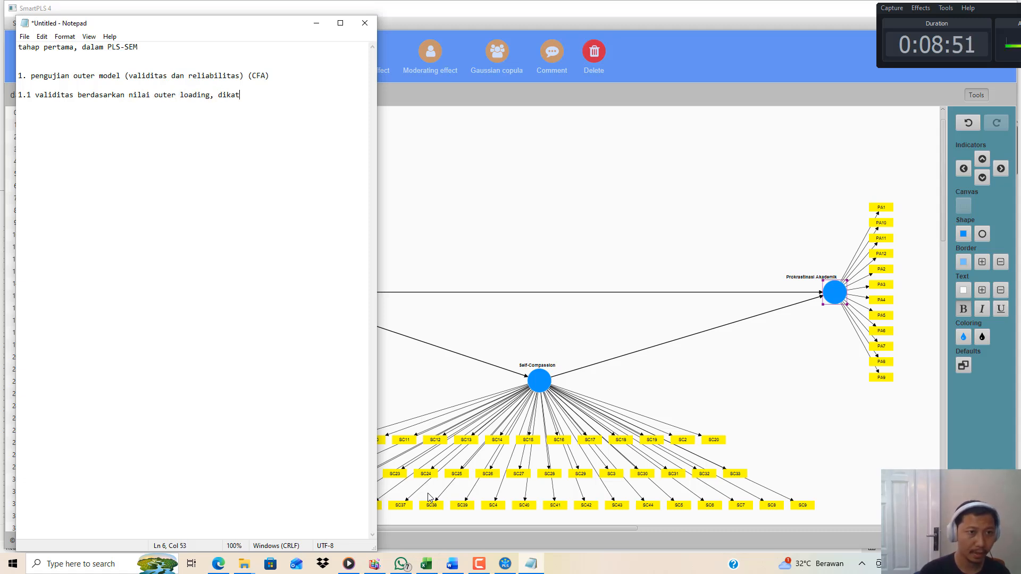
text(akan valid)
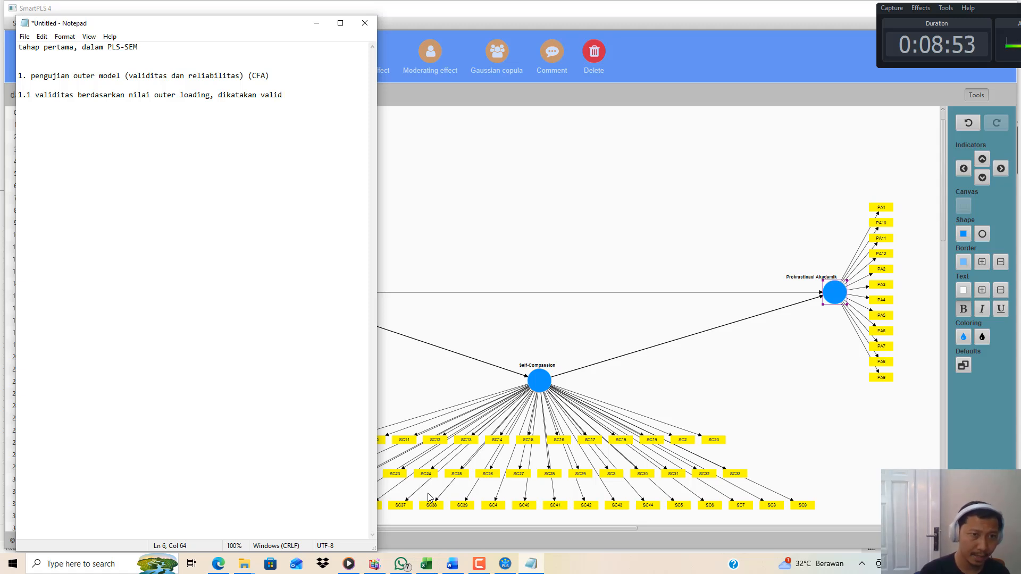
text( > 0.7)
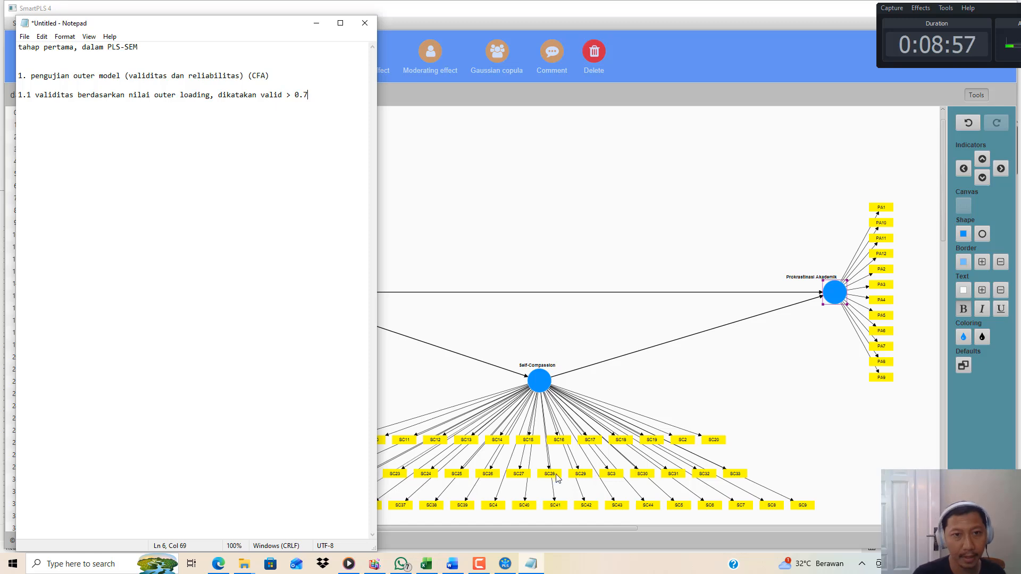
- Switch to SmartPLS and save the PLS-SEM model
click(460, 232)
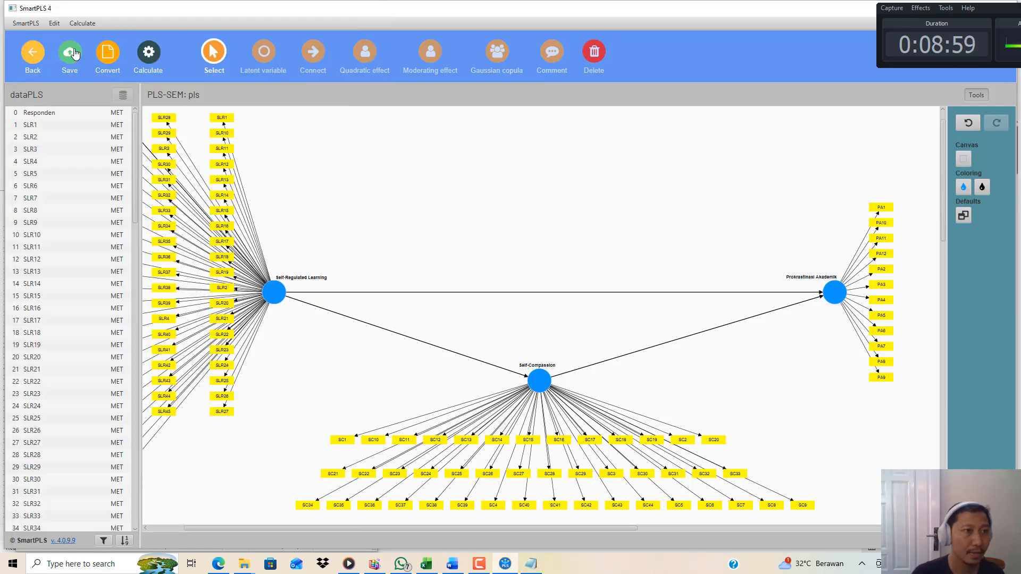
- Switch to the Data Rapi workbook in Excel and copy the Data Proses responses from SLR1 through PA12, range M6:EF240
click(426, 563)
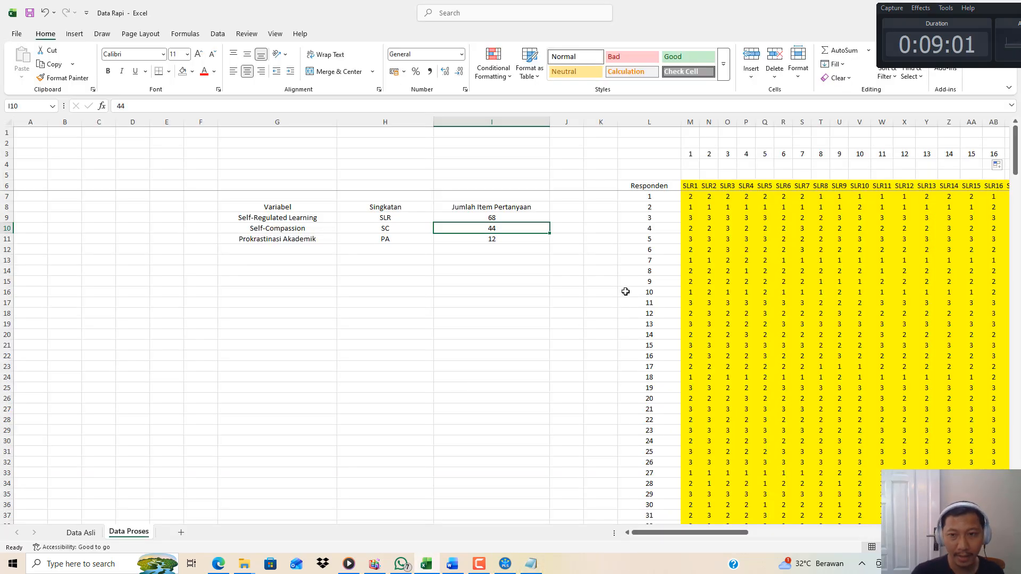
click(691, 185)
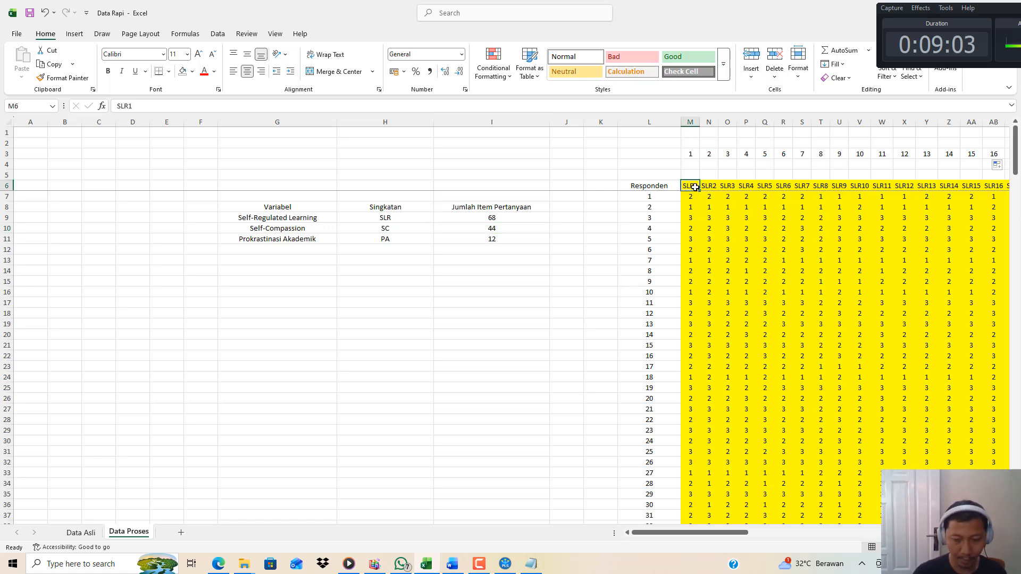
mouse_move(696, 187)
mouse_down()
mouse_move(999, 187)
mouse_move(695, 186)
mouse_up()
key(shift+Right)
key(shift+Right)
key(shift+Right)
key(shift+Right)
key(shift+Right)
key(shift+Right)
key(shift+Right)
key(shift+Right)
key(shift+Right)
key(shift+Right)
key(shift+Right)
key(shift+Right)
key(shift+Right)
key(shift+Right)
key(shift+Right)
key(shift+Right)
key(shift+Right)
key(shift+Right)
key(shift+Right)
key(shift+Right)
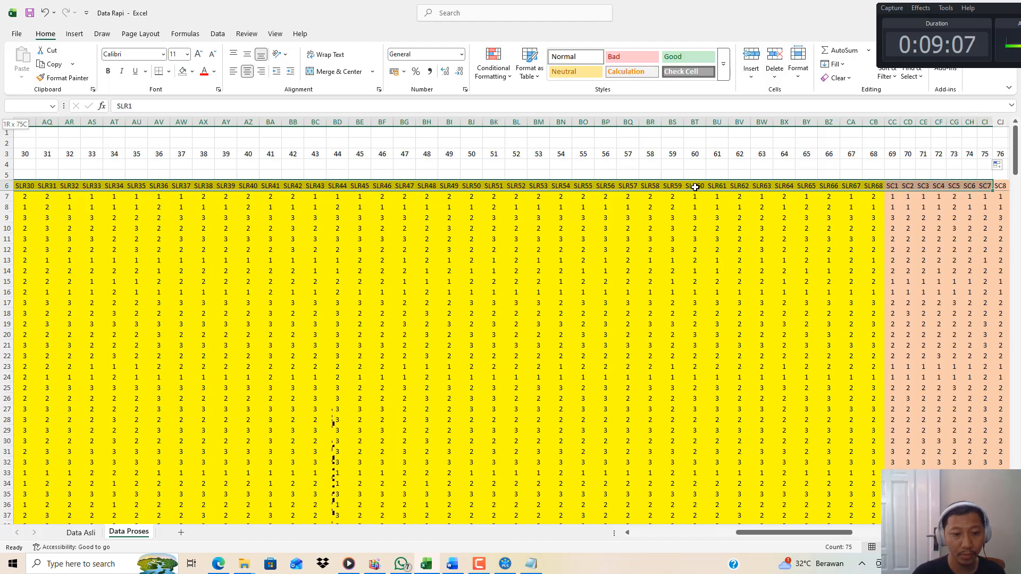
key(shift+Right)
key(shift+Right)
key(shift+Right)
key(shift+Right)
key(shift+Right)
key(shift+Right)
key(shift+Right)
key(shift+Right)
key(shift+Right)
key(shift+Right)
key(shift+Right)
key(shift+Right)
key(shift+Right)
key(shift+Right)
key(shift+Right)
key(shift+Right)
key(shift+Right)
key(shift+Right)
key(shift+Right)
key(shift+Right)
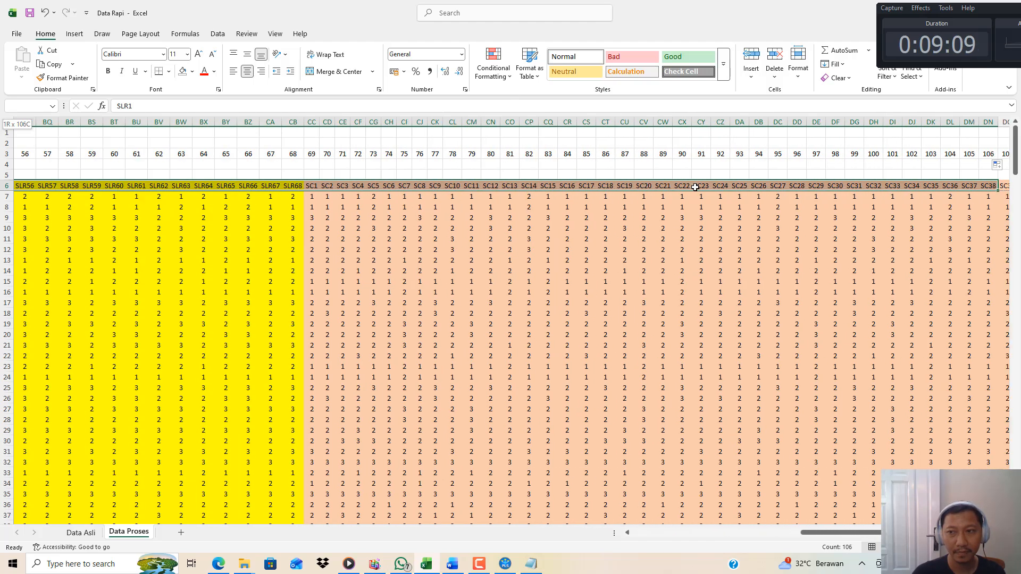
key(shift+Right)
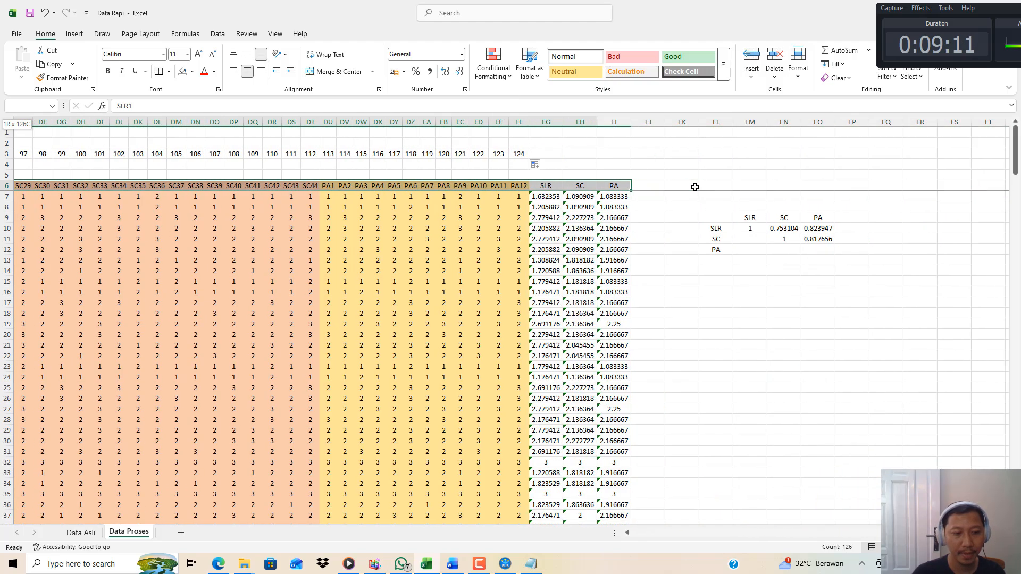
key(shift+Right)
key(shift+Down)
key(shift+Down)
key(shift+Down)
key(shift+Down)
key(shift+Down)
key(shift+Down)
key(shift+Down)
key(shift+Down)
key(shift+Down)
key(shift+Down)
key(shift+Down)
key(shift+Down)
key(shift+Down)
key(shift+Down)
key(shift+Down)
key(shift+Down)
key(shift+Down)
key(shift+Down)
key(shift+Down)
key(shift+Down)
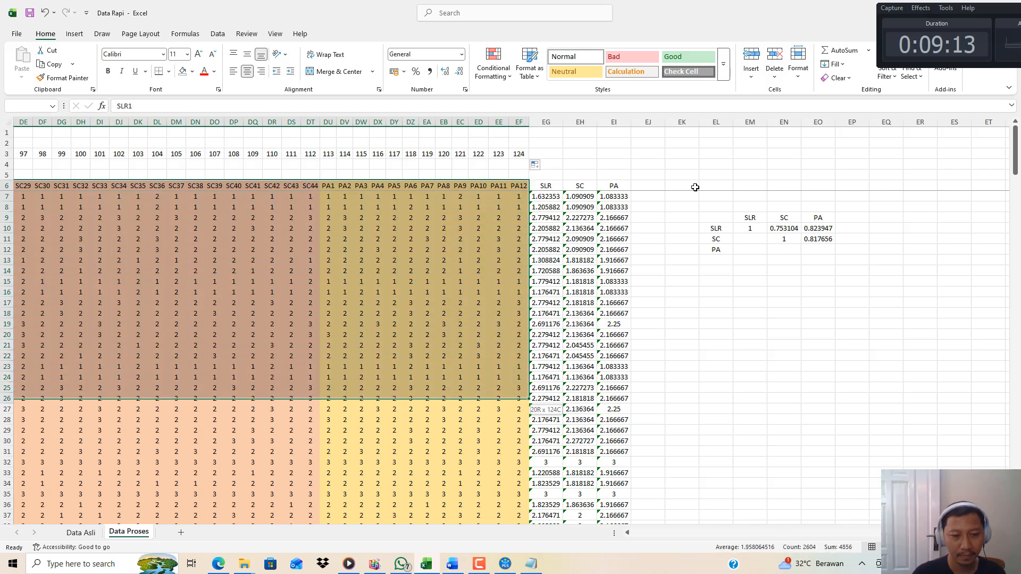
key(shift+Down)
key(shift+Down)
key(shift+Down)
key(shift+Down)
key(shift+Down)
key(shift+Down)
key(shift+Down)
key(shift+Down)
key(shift+Down)
key(shift+Down)
key(shift+Down)
key(shift+Down)
key(shift+Down)
key(shift+Down)
key(shift+Down)
key(shift+Down)
key(shift+Down)
key(shift+Down)
key(shift+Down)
key(shift+Down)
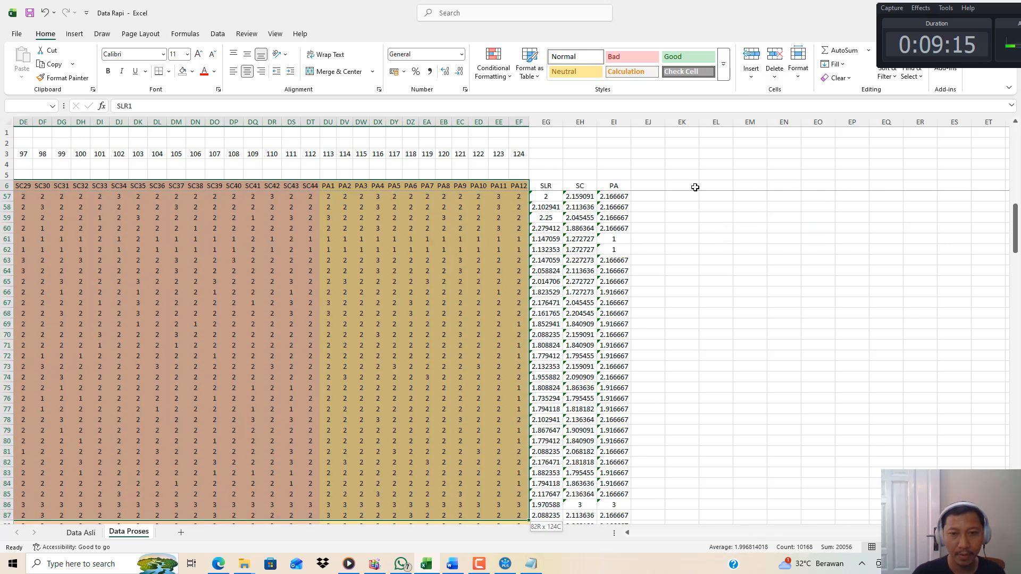
key(shift+Down)
key(shift+Down)
key(shift+Down)
key(shift+Down)
key(shift+Down)
key(shift+Down)
key(shift+Down)
key(shift+Down)
key(shift+Down)
key(shift+Down)
key(shift+Down)
key(shift+Down)
key(shift+Down)
key(shift+Down)
key(shift+Down)
key(shift+Down)
key(shift+Down)
key(shift+Down)
key(shift+Down)
key(shift+Down)
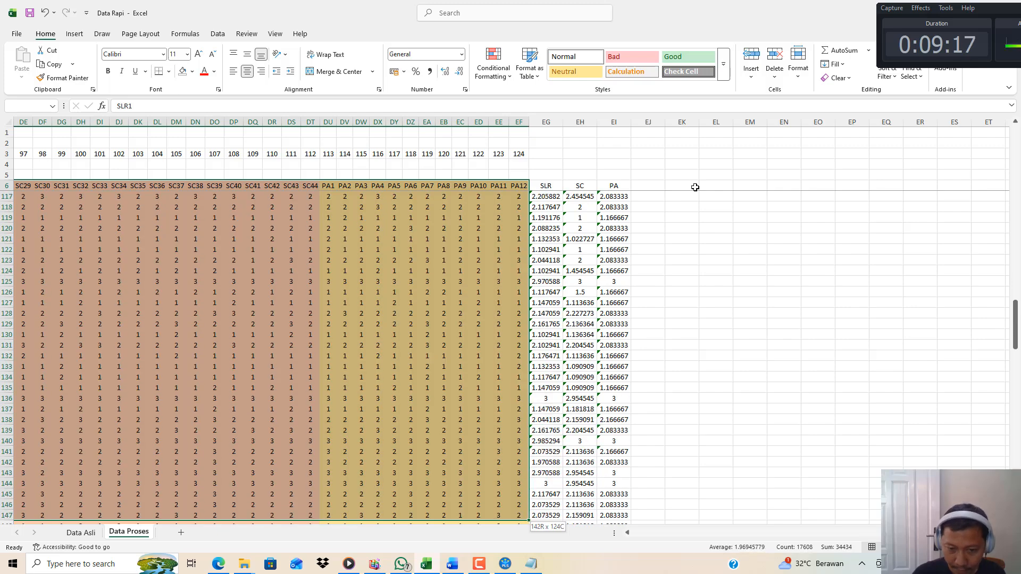
key(shift+Down)
key(shift+Down)
key(shift+Down)
key(shift+Down)
key(shift+Down)
key(shift+Down)
key(shift+Down)
key(shift+Down)
key(shift+Down)
key(shift+Down)
key(shift+Down)
key(shift+Down)
key(shift+Down)
key(shift+Down)
key(shift+Down)
key(shift+Down)
key(shift+Down)
key(shift+Down)
key(shift+Down)
key(shift+Down)
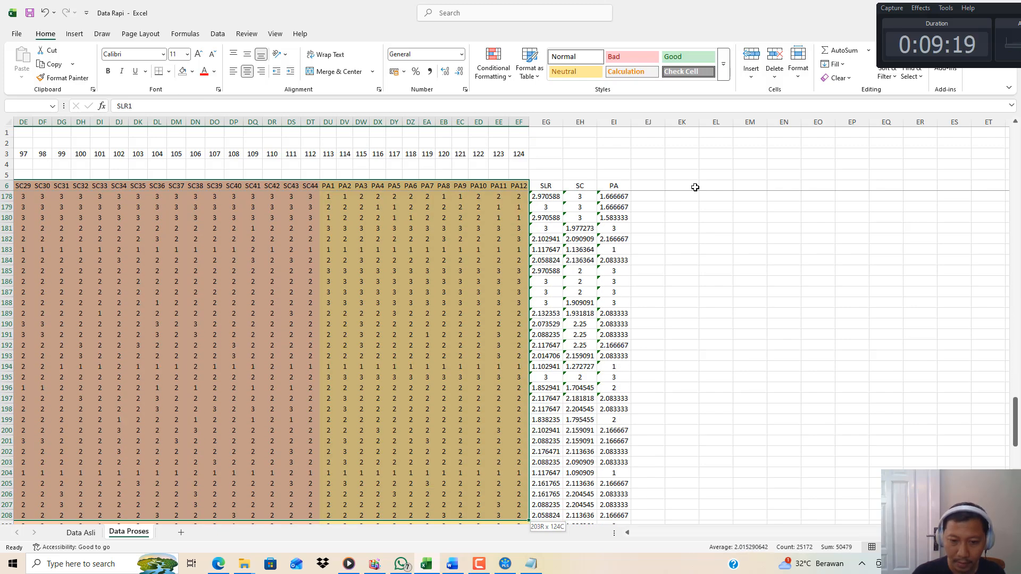
key(shift+Down)
key(shift+Down)
key(shift+Down)
key(shift+Down)
key(shift+Down)
key(shift+Down)
key(shift+Down)
key(shift+Down)
key(shift+Down)
key(shift+Down)
key(shift+Down)
key(shift+Down)
key(shift+Down)
key(shift+Down)
key(shift+Down)
key(shift+Down)
key(shift+Down)
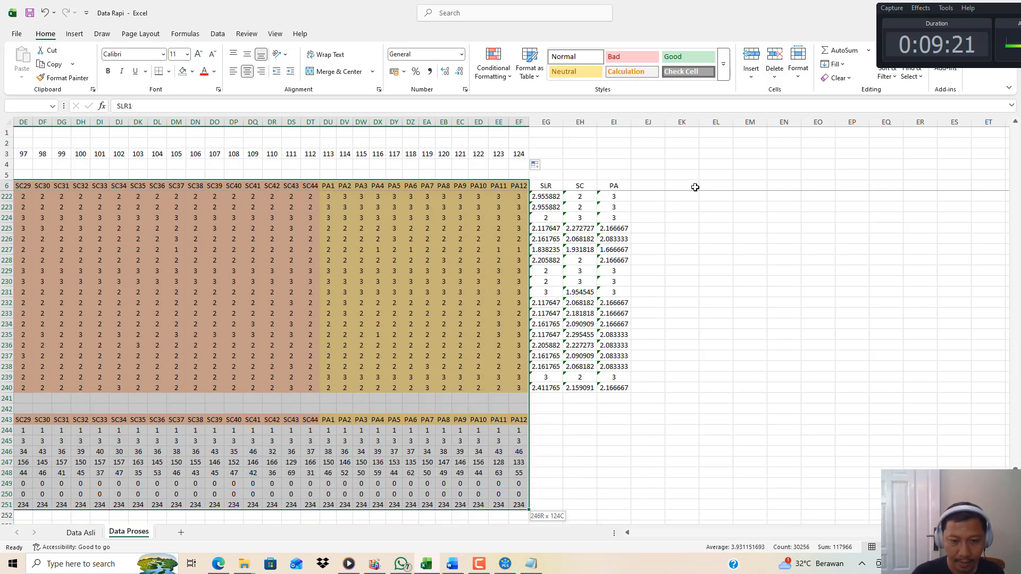
key(ctrl+c)
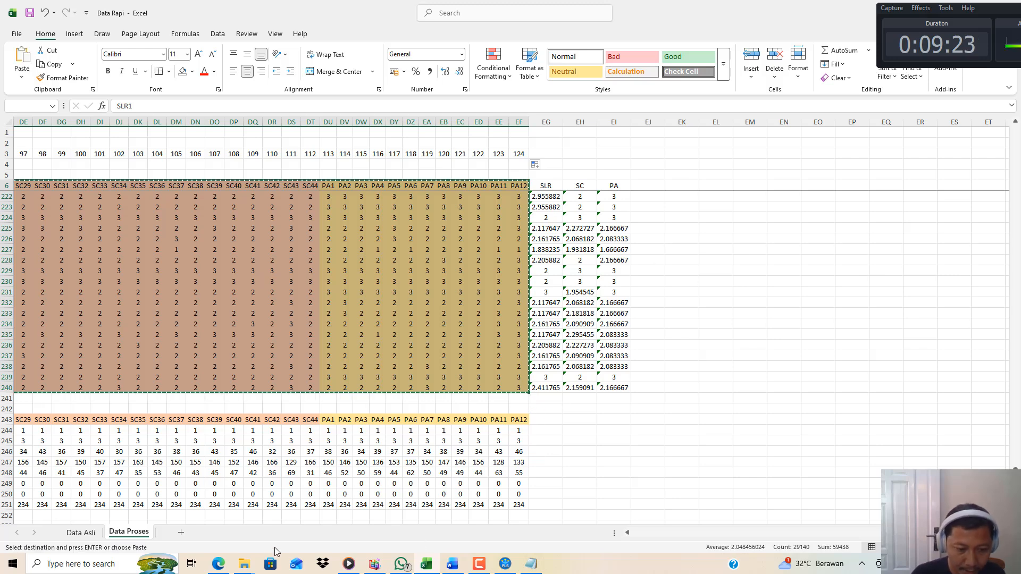
- Open the dataPLS text file from its project folder in File Explorer, examine its data layout, close it and return to SmartPLS
click(249, 568)
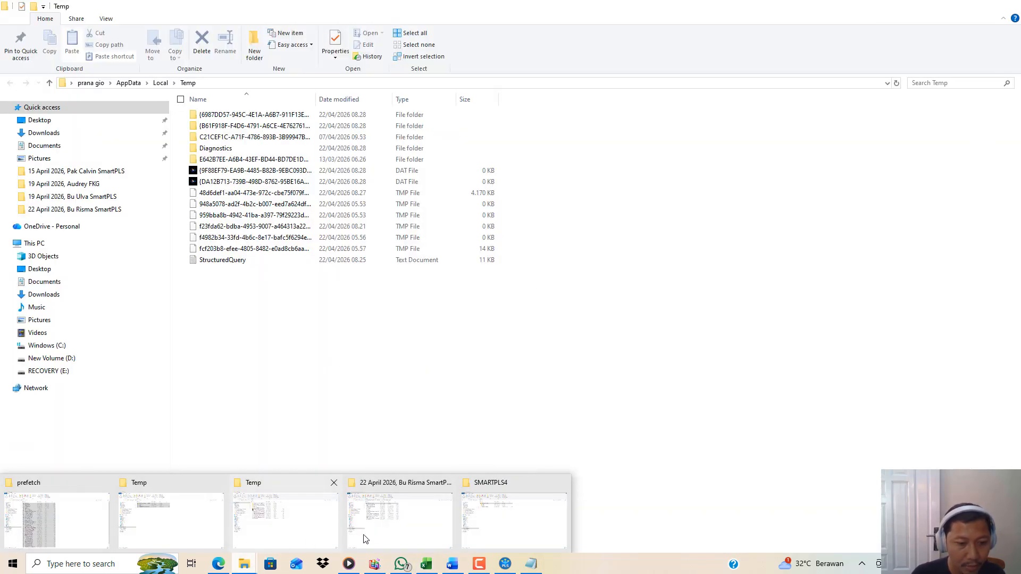
click(375, 527)
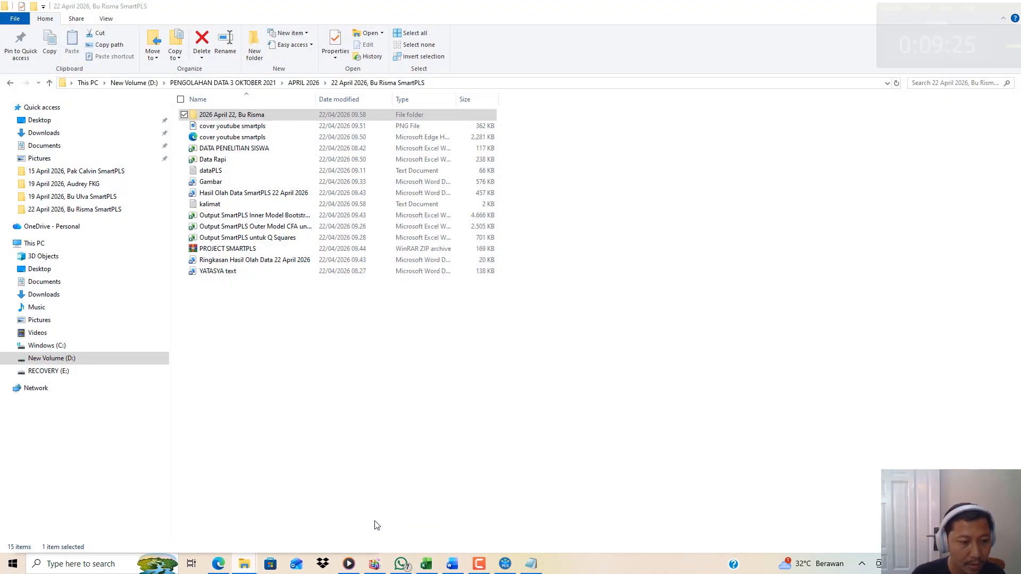
click(211, 171)
double_click(212, 174)
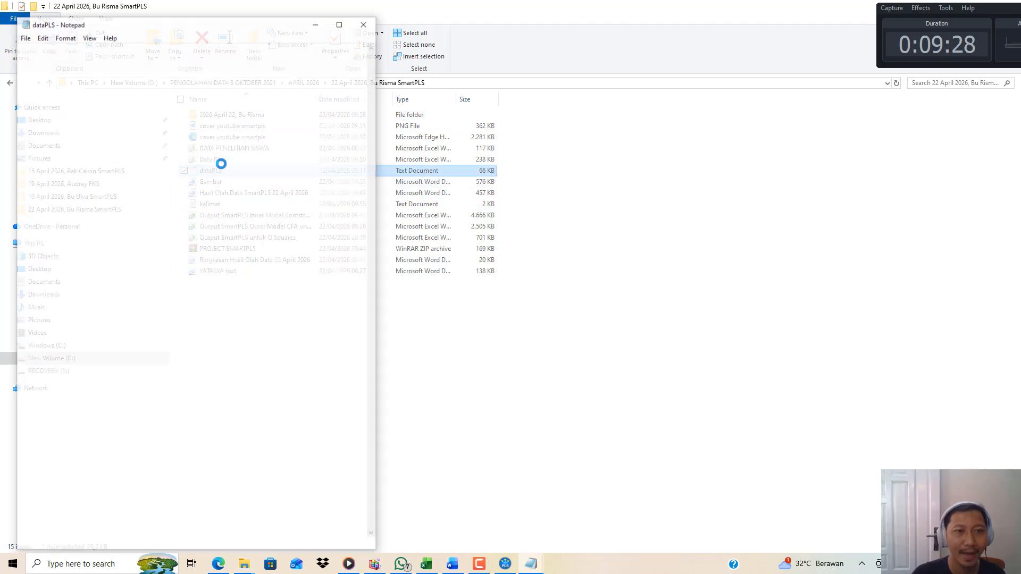
click(340, 20)
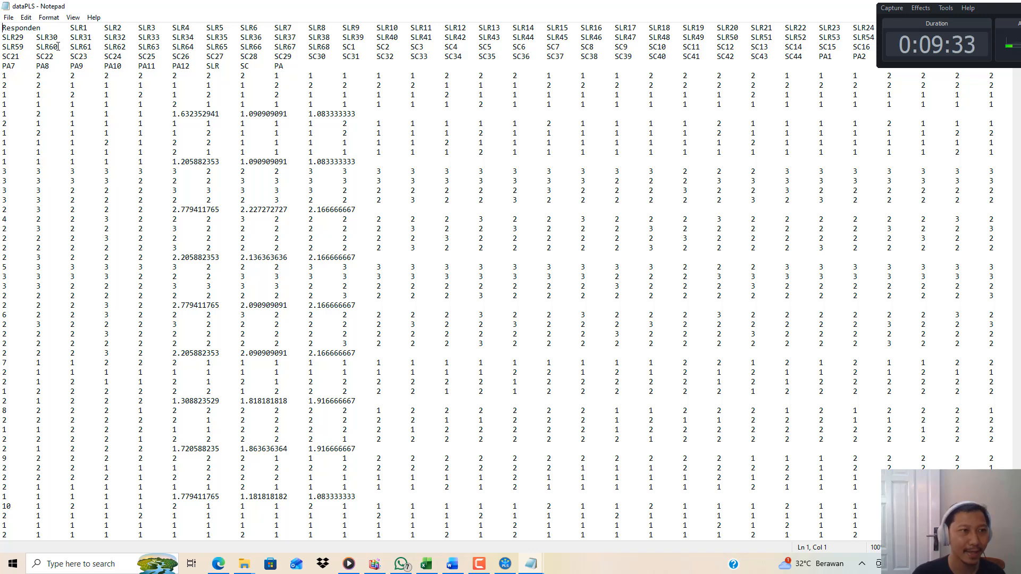
double_click(829, 8)
click(866, 107)
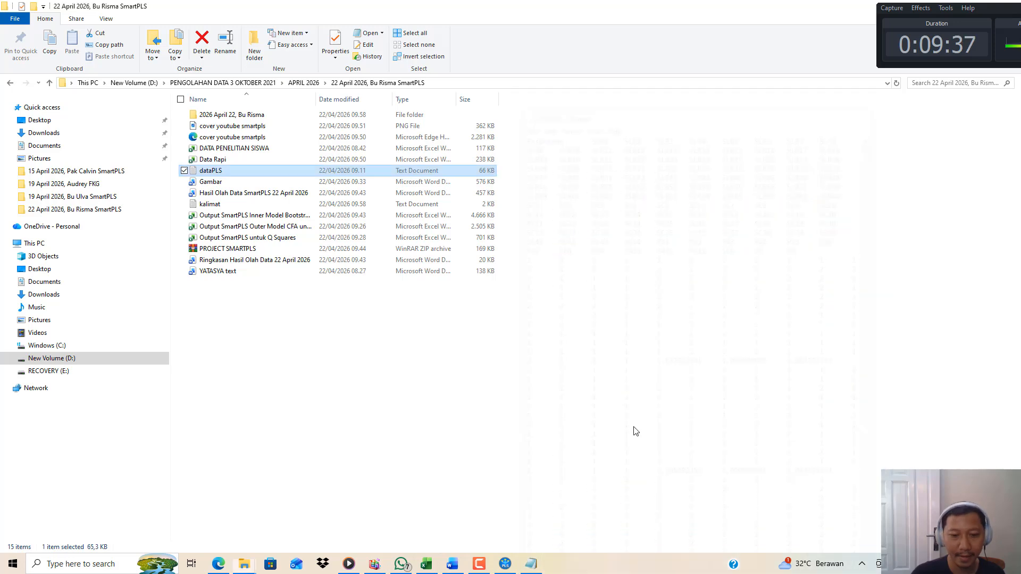
click(508, 562)
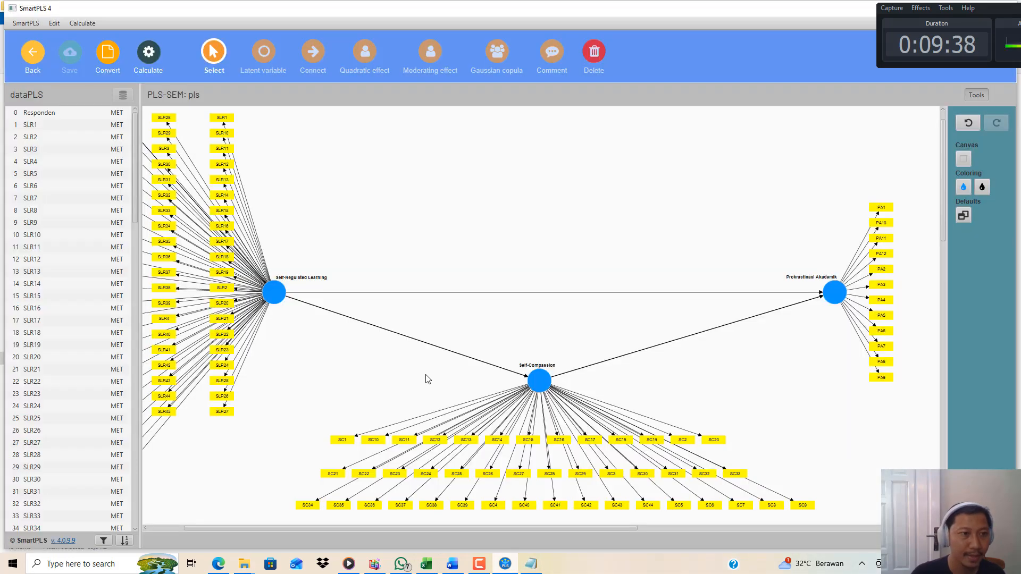
- Return to the workspace and delete the dataPLS data file from the project, confirming the deletion
click(33, 52)
click(59, 138)
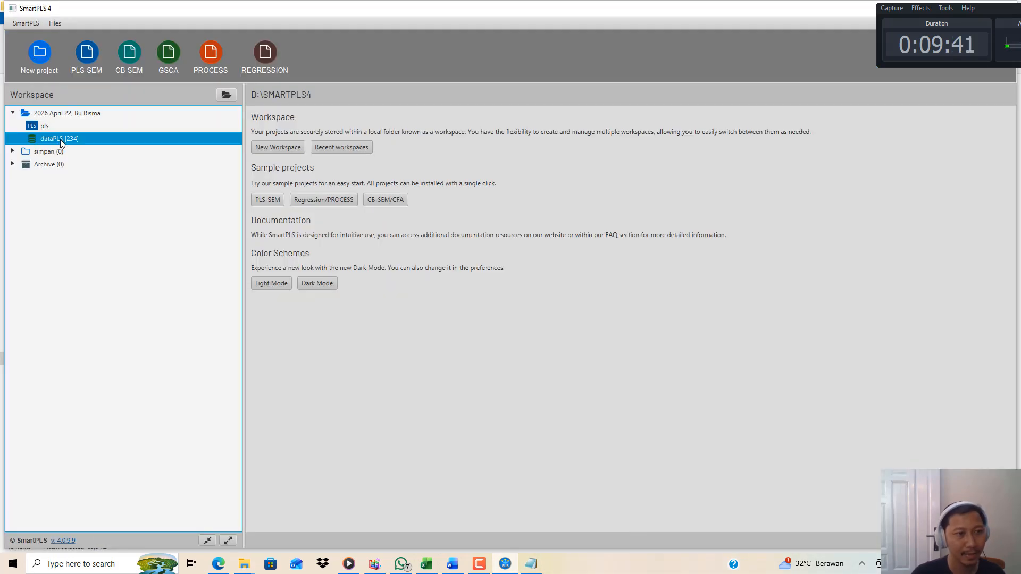
key(Delete)
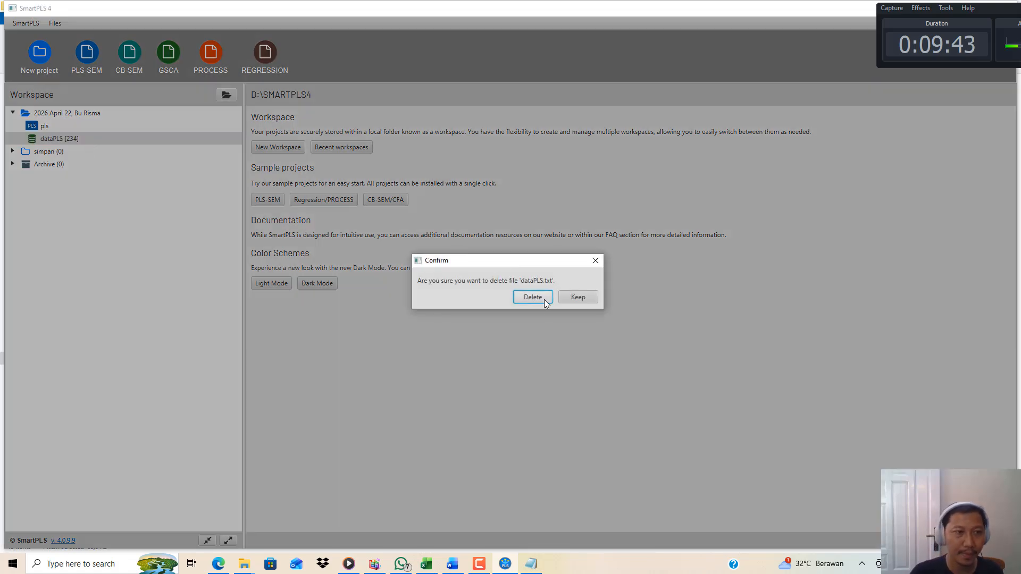
click(544, 299)
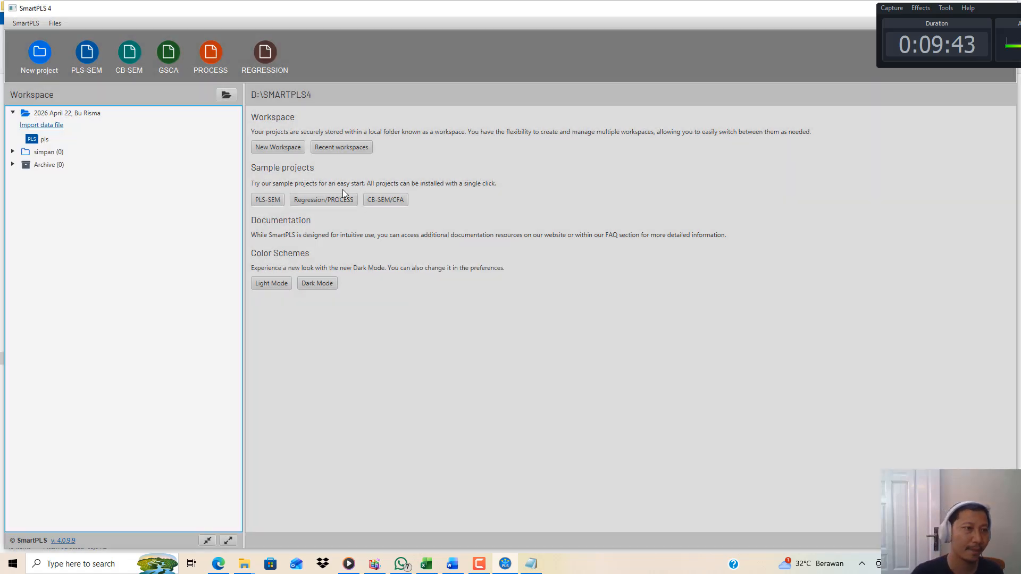
- Import the dataPLS text file into the project, check its indicator overview and reopen the pls model
click(53, 125)
click(209, 124)
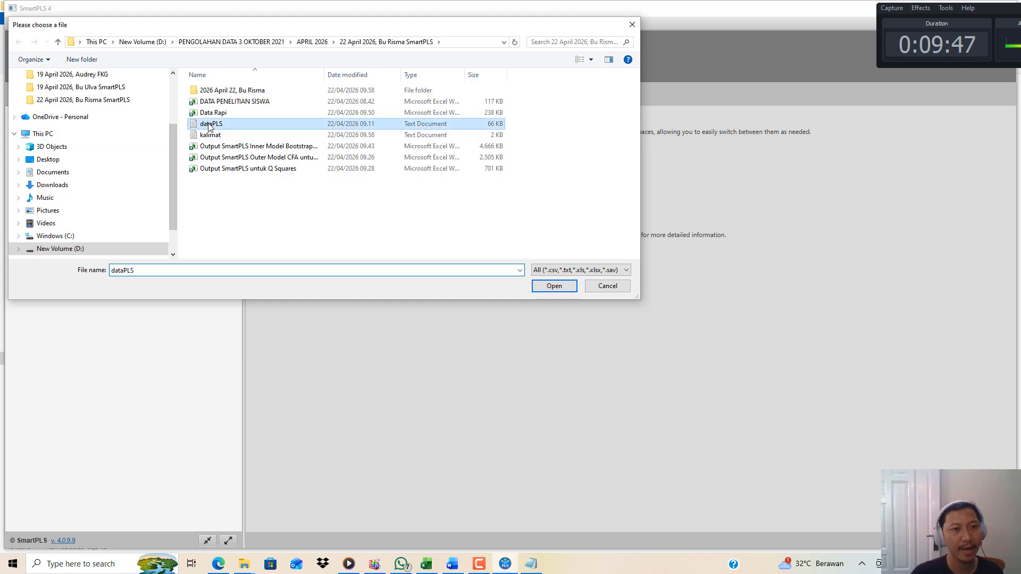
click(557, 290)
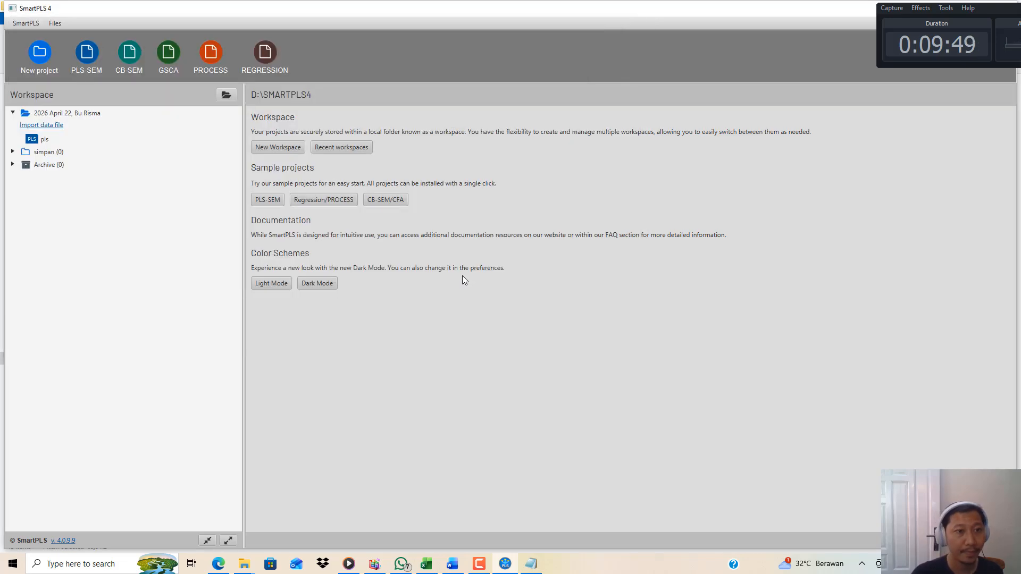
click(693, 438)
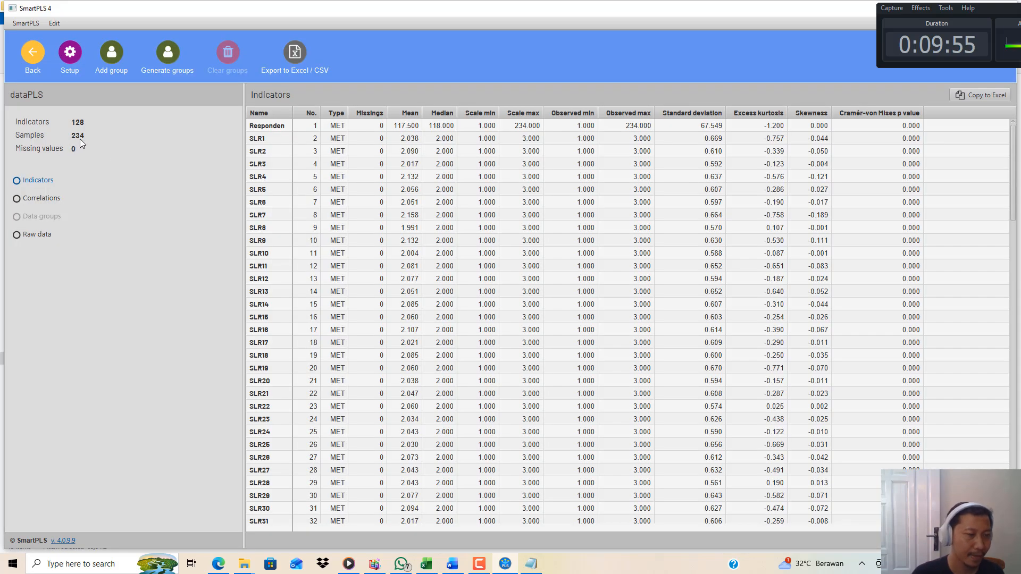
click(31, 56)
click(44, 124)
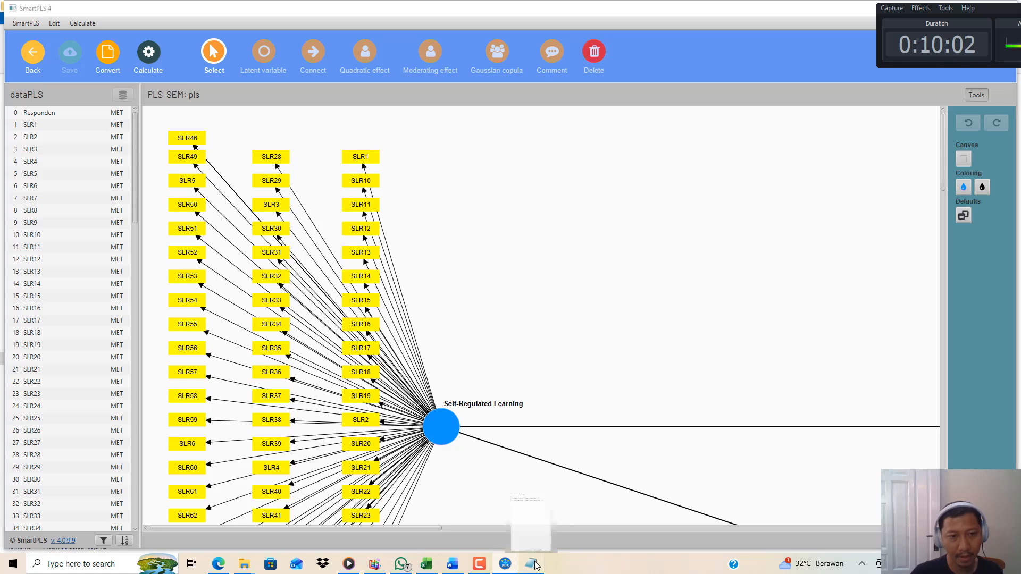
- Switch to Notepad, highlight the outer loading validity criterion in item 1.1 and return to SmartPLS
click(530, 564)
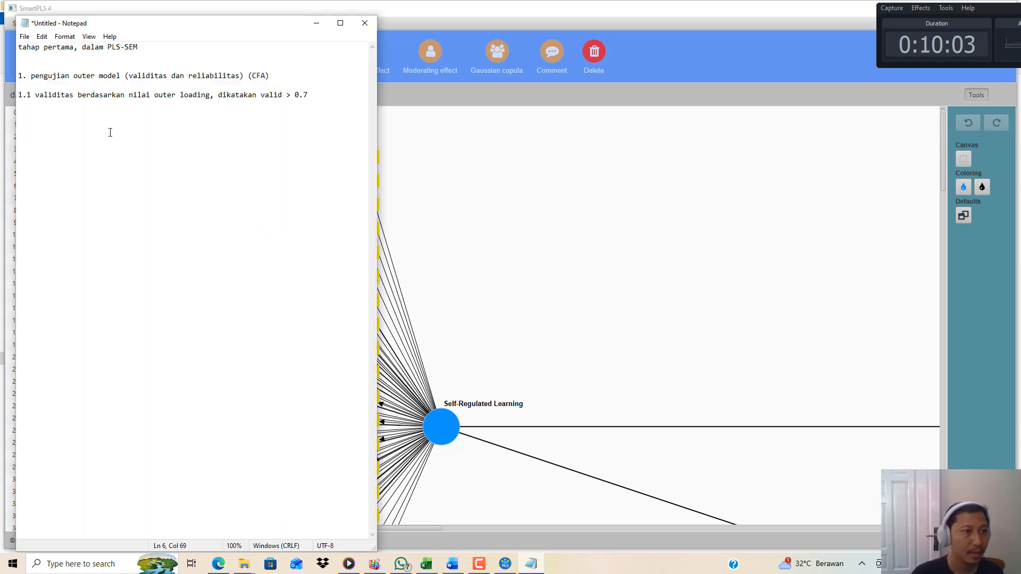
drag(54, 97, 310, 105)
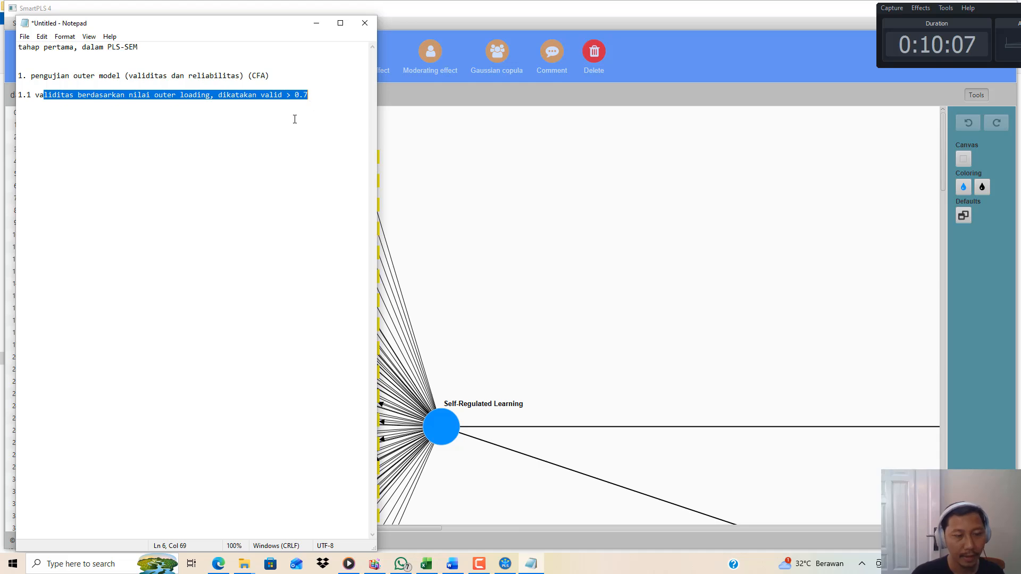
click(541, 316)
- Run the PLS-SEM algorithm on the pls model with the Path weighting scheme, Standardized results and Default initial weight
scroll(540, 316, down, 2)
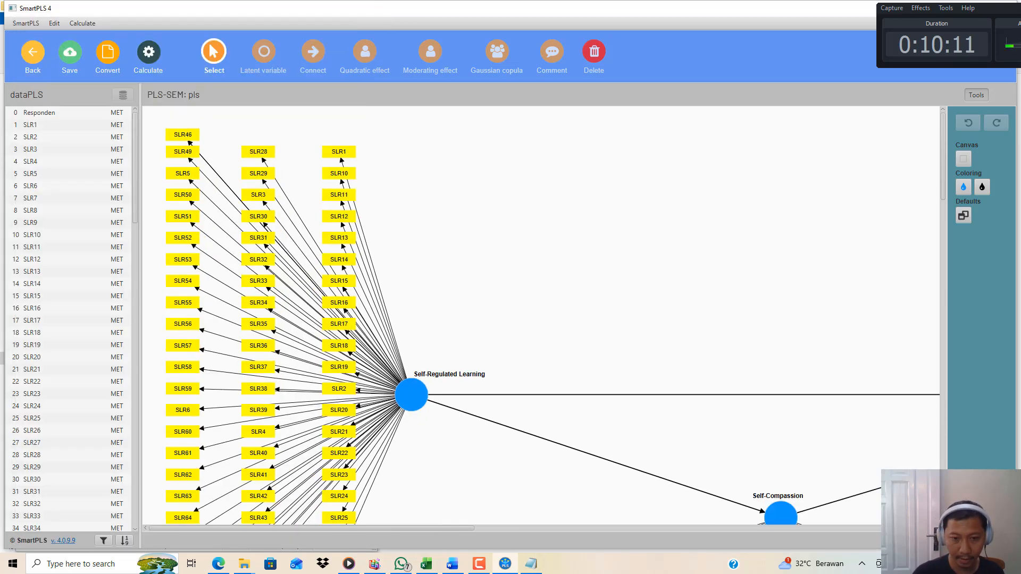
scroll(541, 316, down, 2)
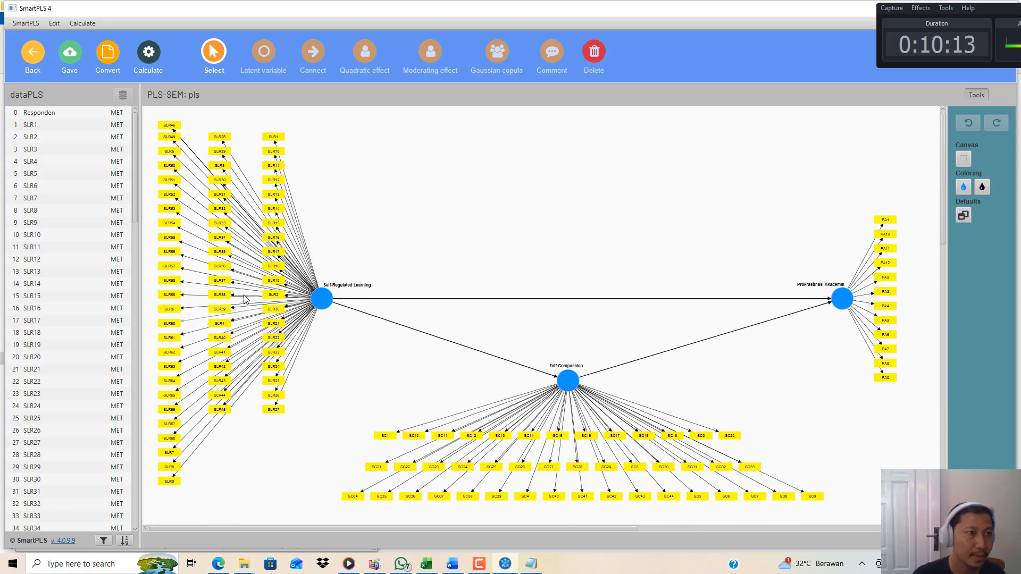
click(83, 23)
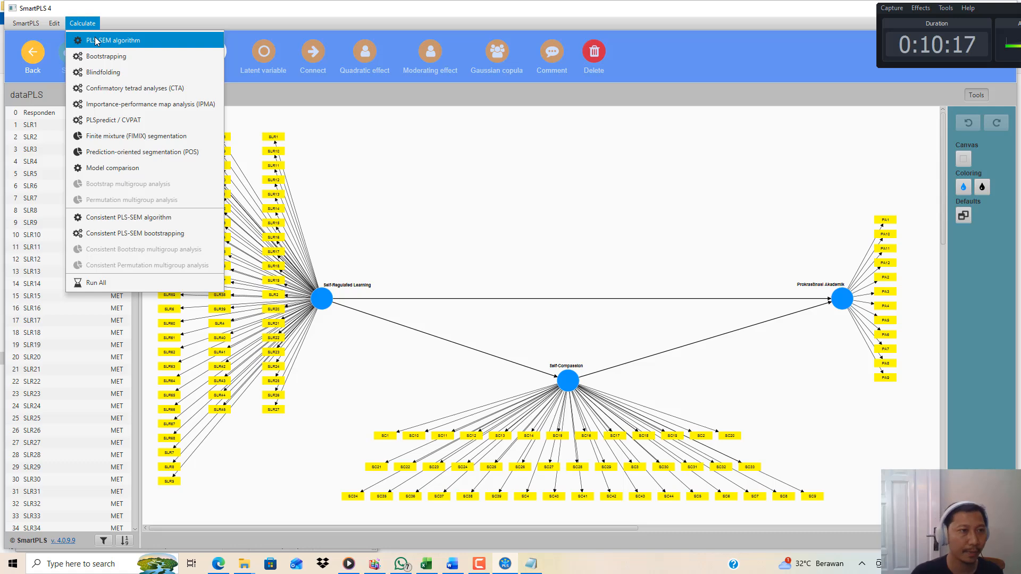
click(96, 41)
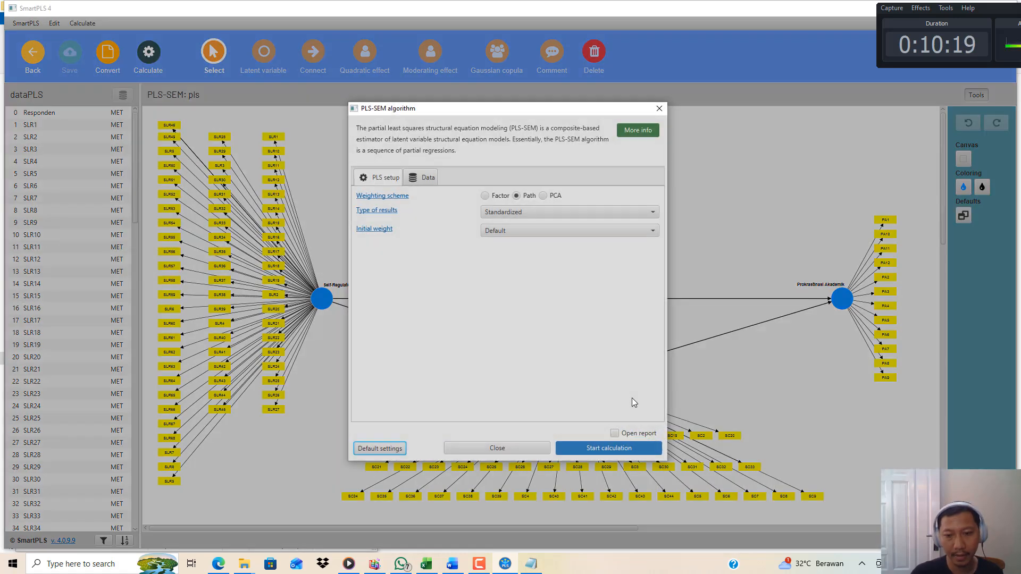
click(626, 450)
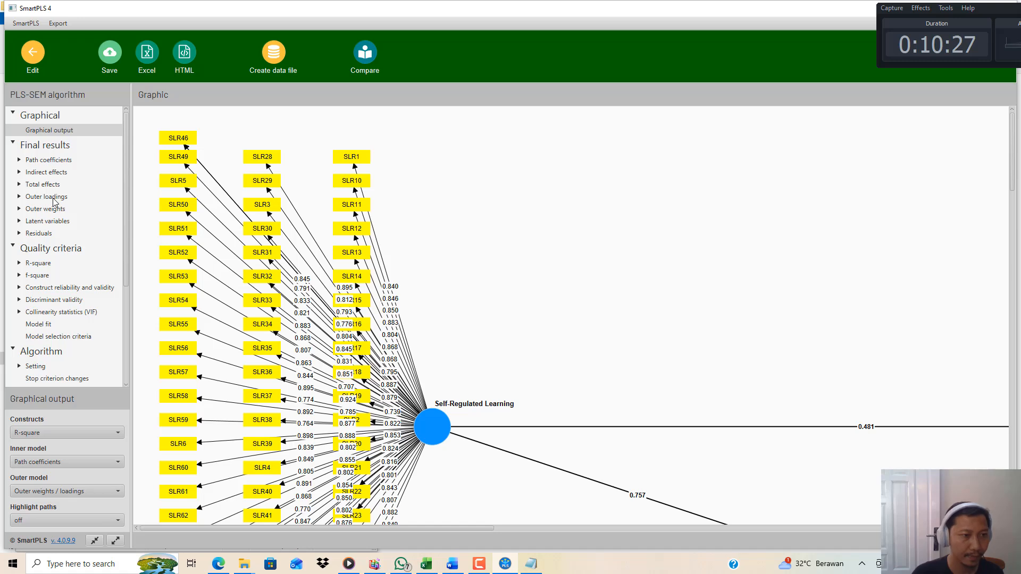
- Open the outer loadings matrix and examine the loadings of all indicators from PA1 down to SLR9
click(54, 198)
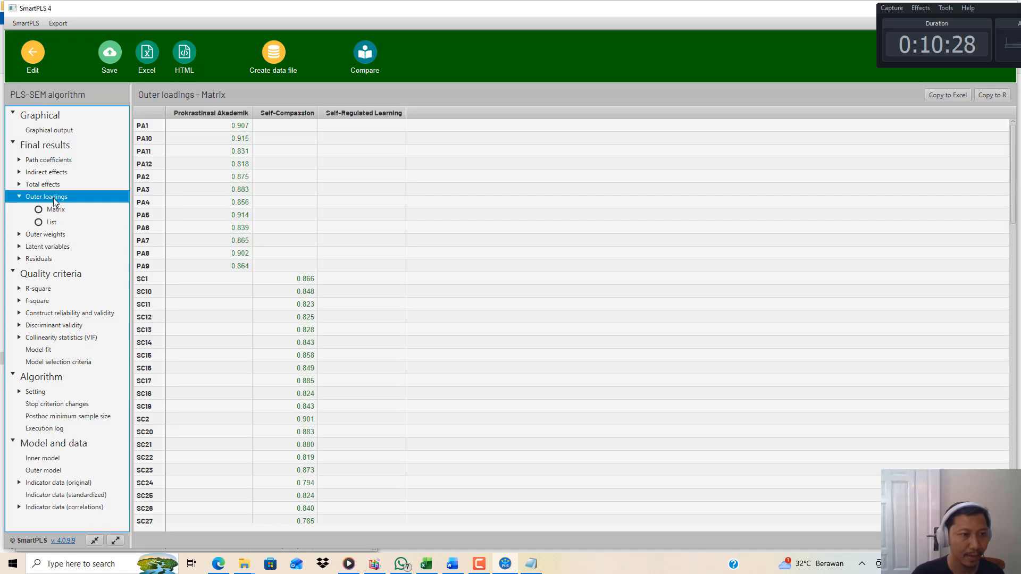
click(237, 130)
click(244, 138)
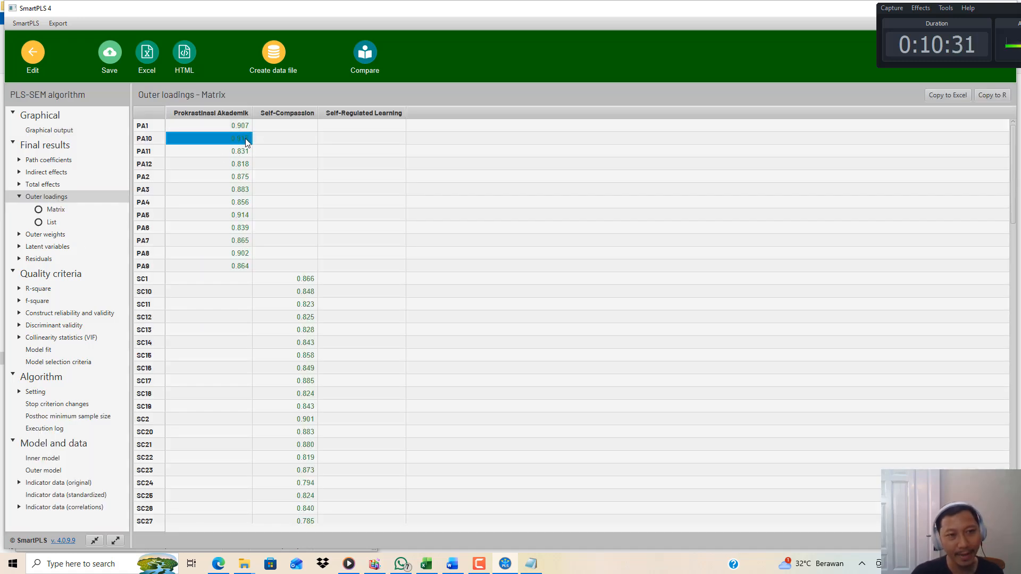
click(244, 151)
click(231, 128)
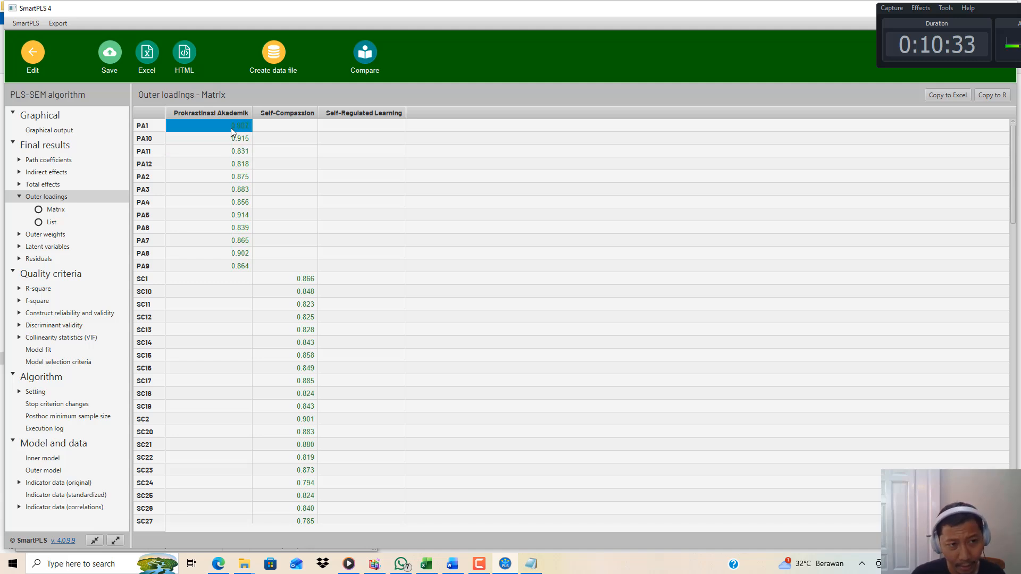
click(204, 144)
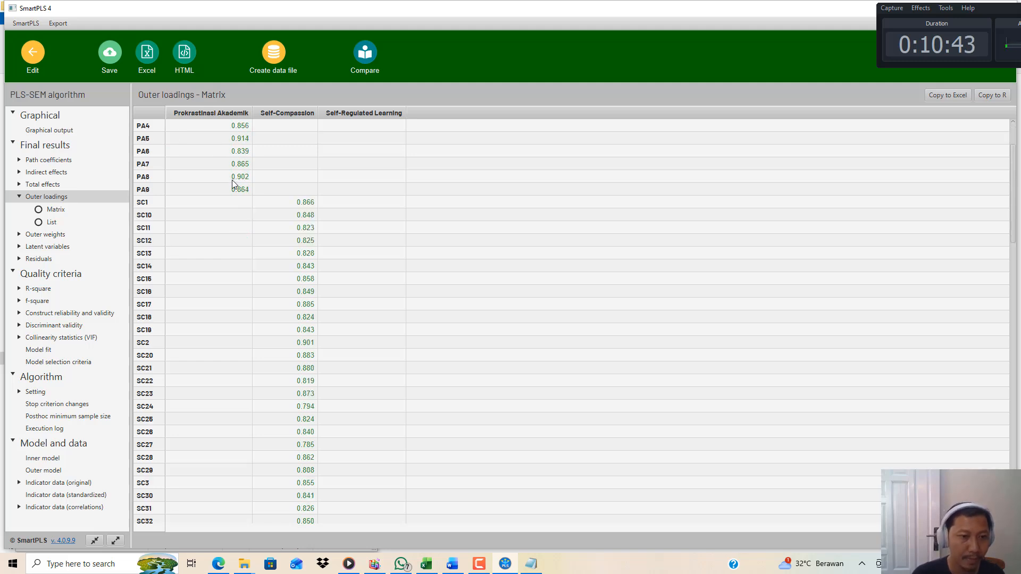
scroll(234, 229, down, 15)
scroll(243, 261, down, 1)
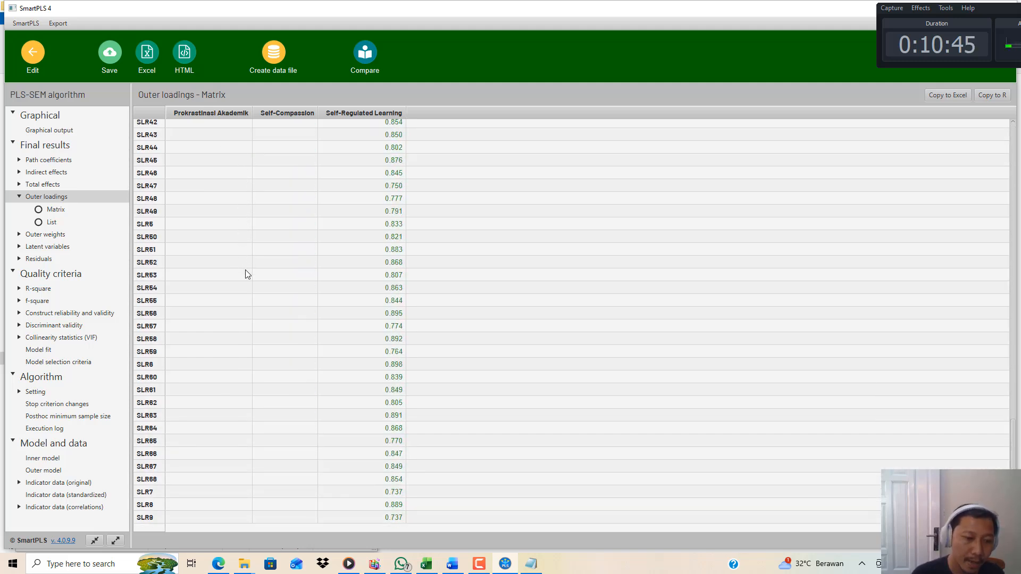
click(382, 518)
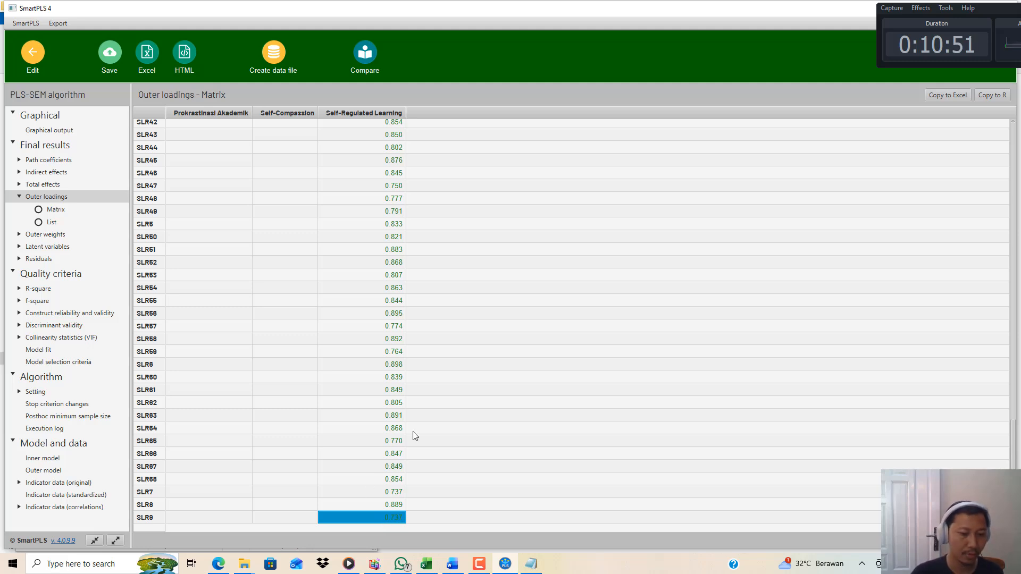
scroll(413, 401, up, 15)
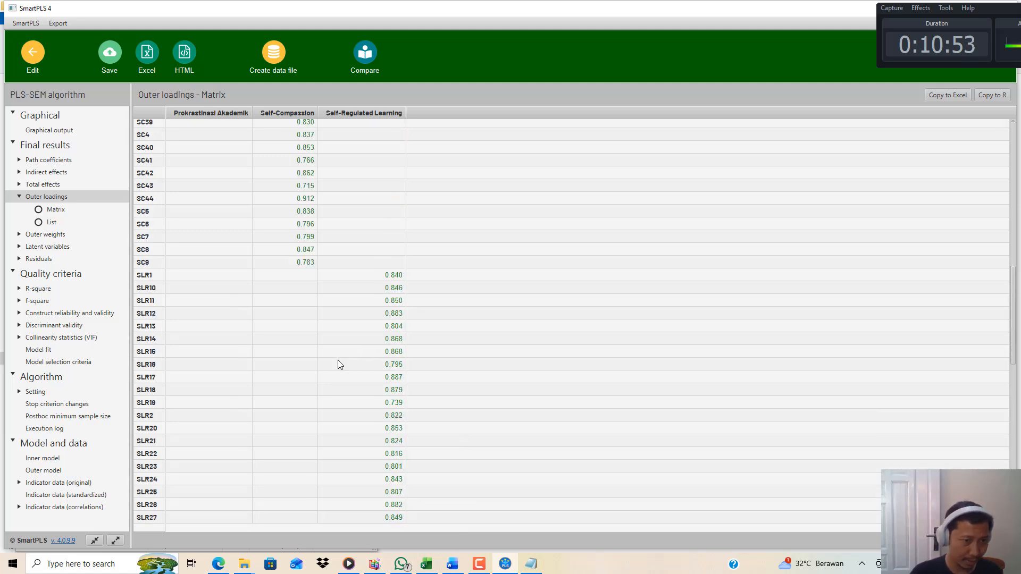
scroll(330, 366, up, 5)
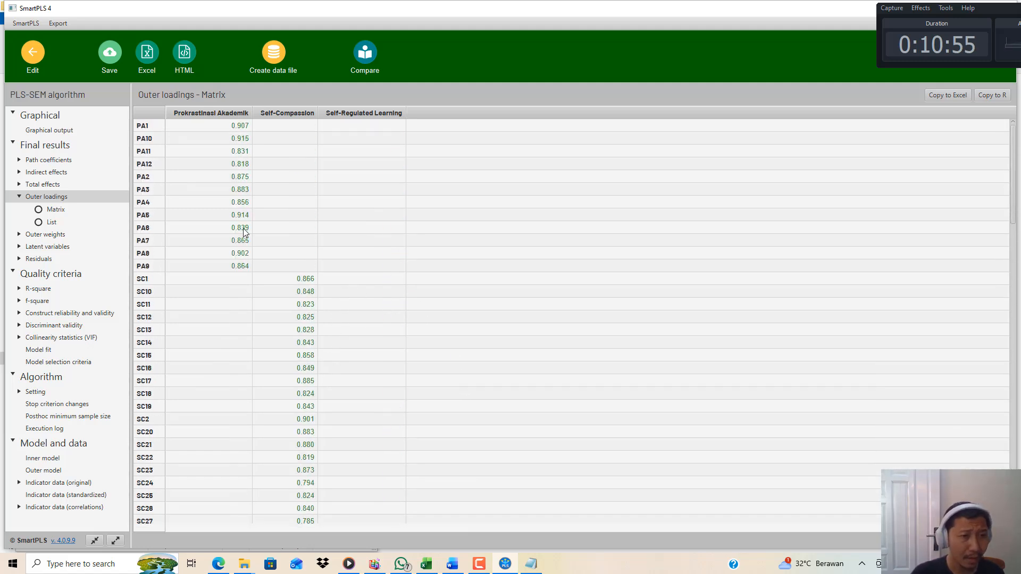
- Check the Prokrastinasi Akademik loadings one by one, then look over the Self-Compassion and Self-Regulated Learning loadings
click(225, 130)
click(232, 140)
click(238, 152)
click(242, 163)
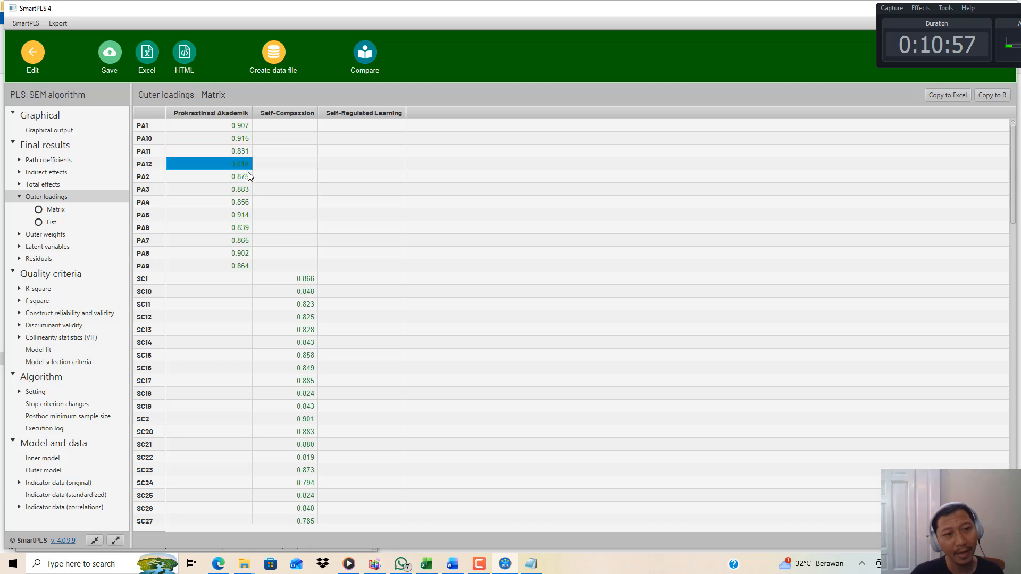
click(245, 177)
click(240, 193)
click(240, 203)
click(239, 215)
click(239, 228)
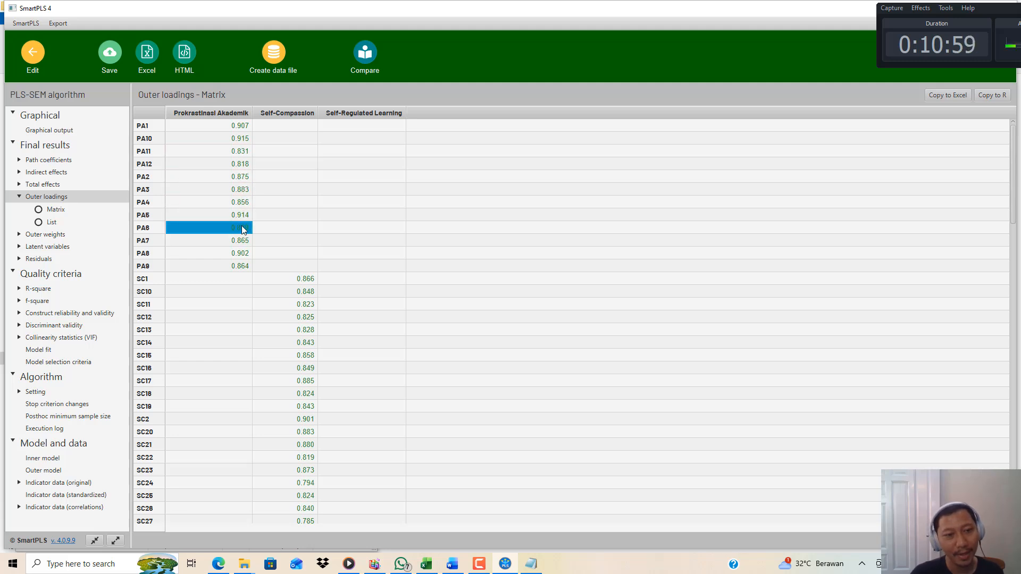
click(238, 240)
click(242, 254)
click(246, 266)
click(290, 279)
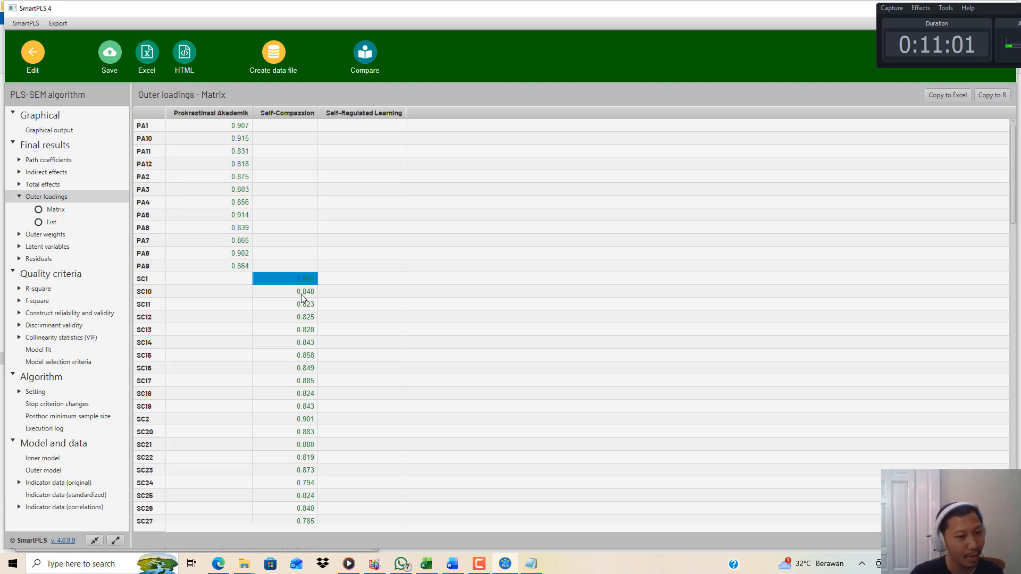
click(291, 291)
click(292, 317)
scroll(291, 316, down, 20)
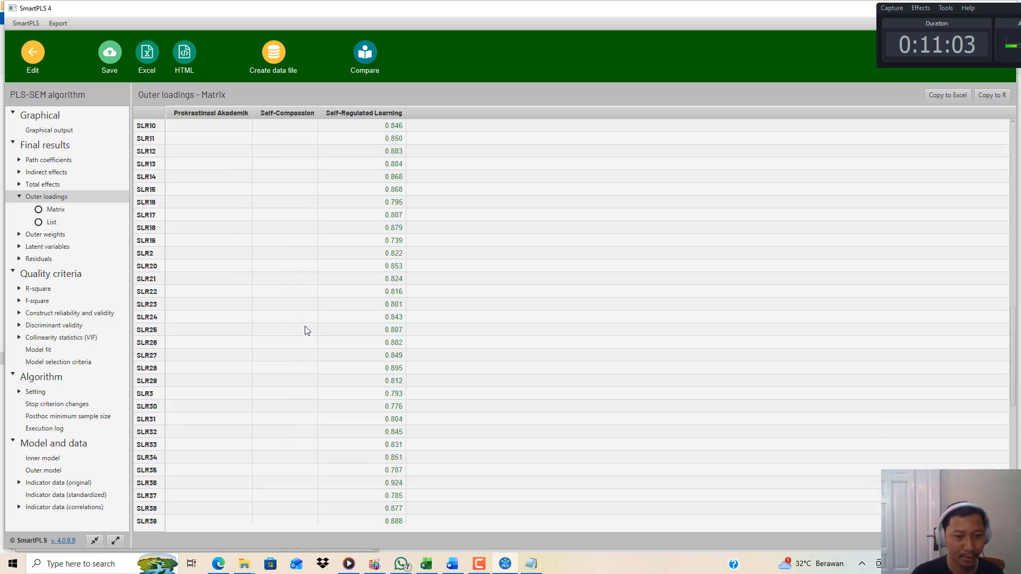
- Switch to the Word results report and review Tabel 4.1, Gambar 4.1 and the concluding paragraph on outer loading validity
click(453, 564)
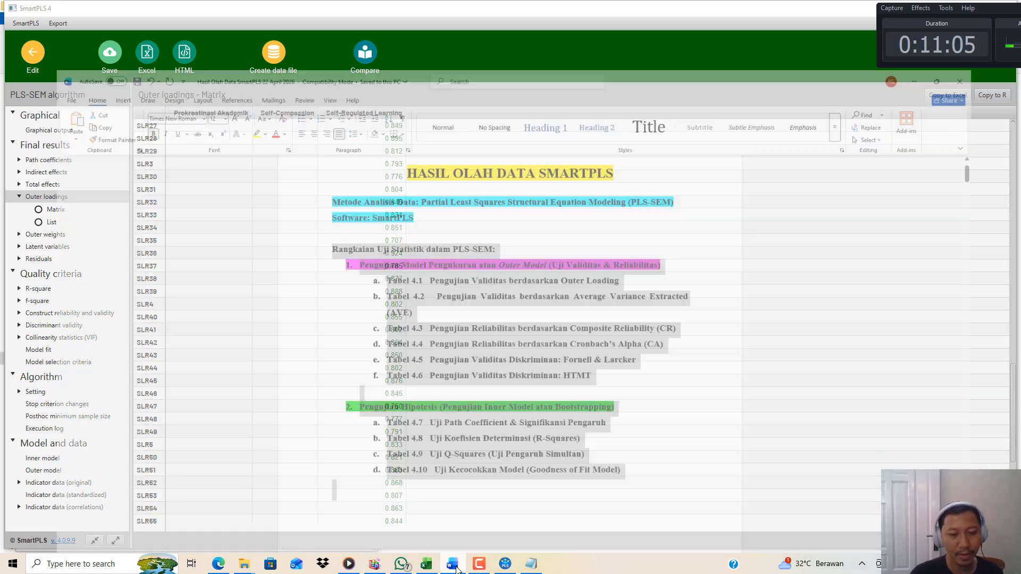
scroll(631, 399, down, 6)
scroll(1016, 430, down, 15)
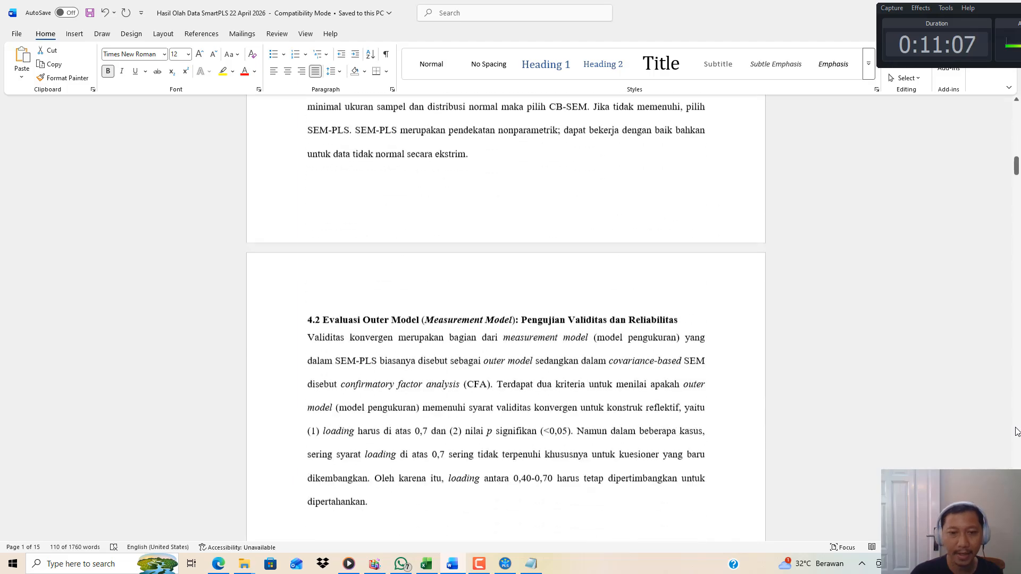
scroll(468, 214, up, 1)
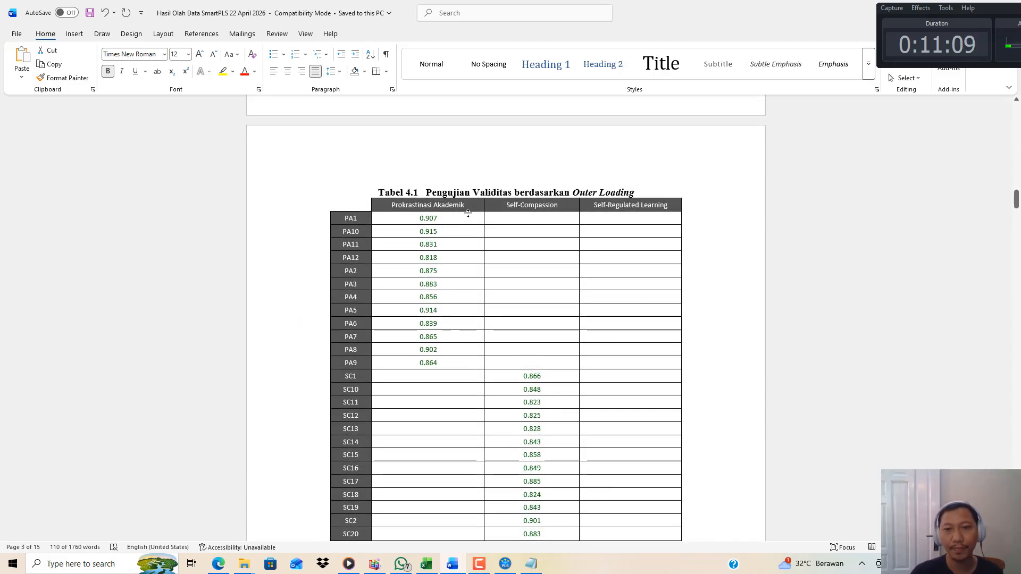
scroll(466, 213, down, 15)
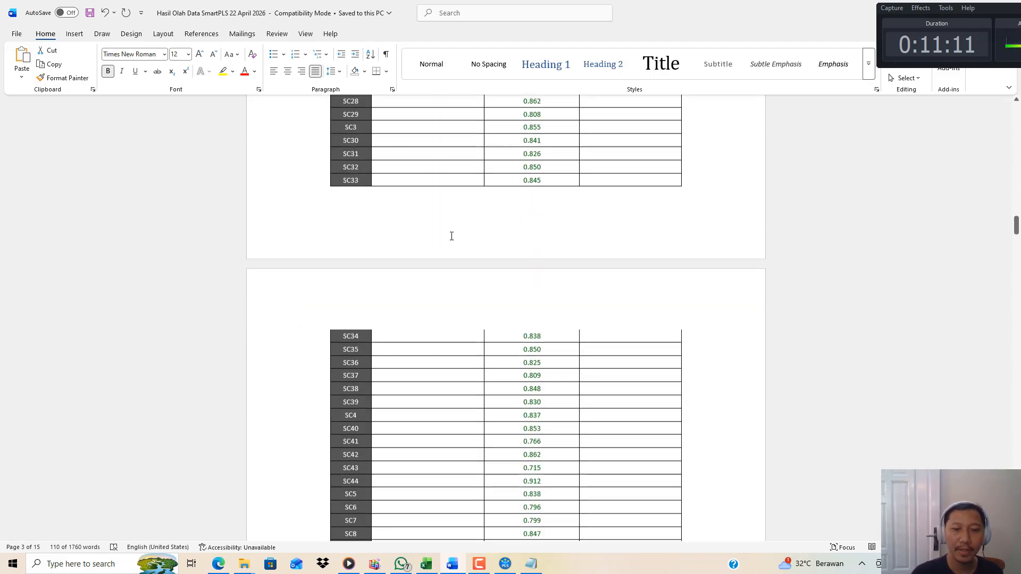
scroll(452, 239, down, 15)
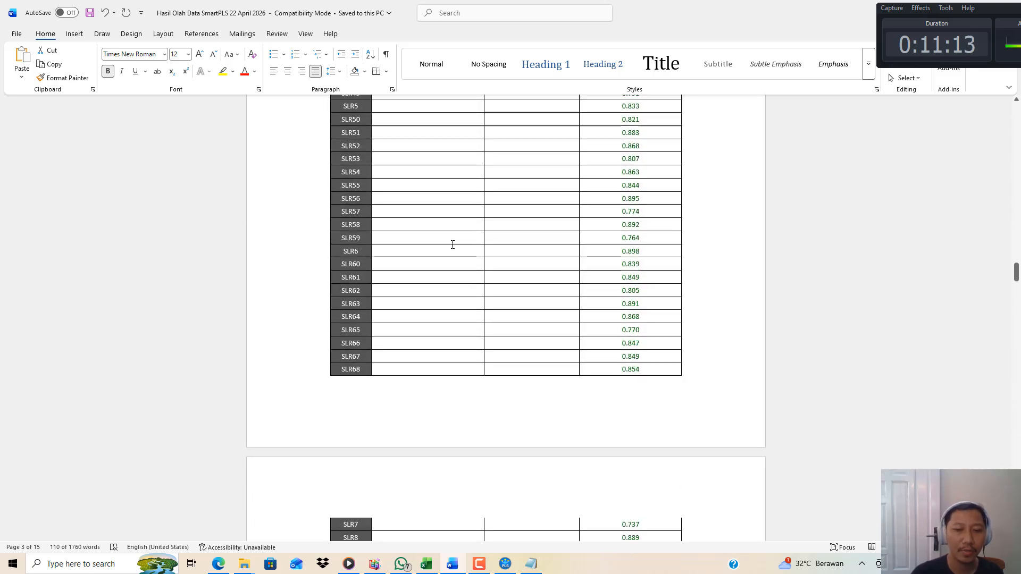
scroll(442, 242, down, 15)
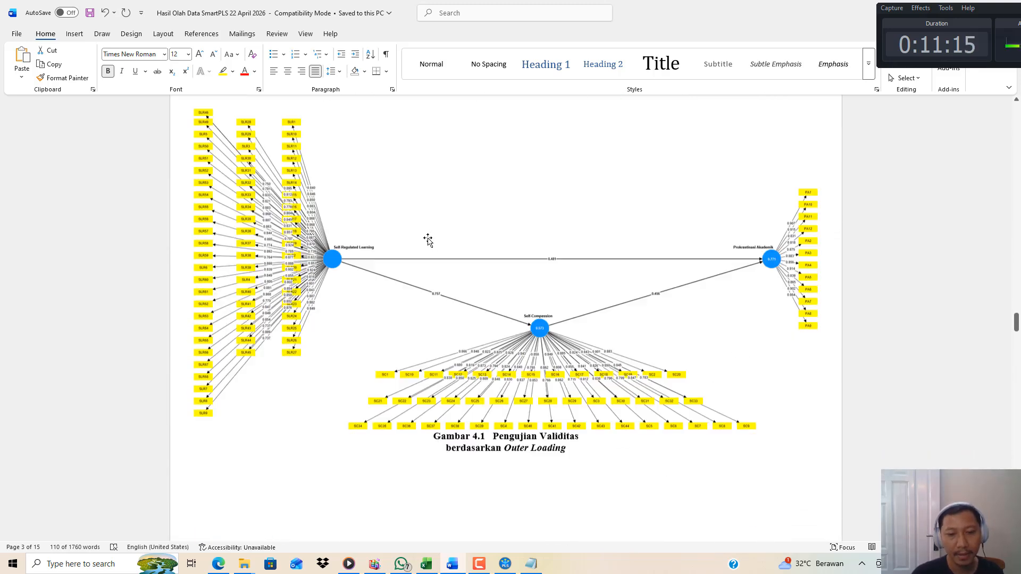
scroll(432, 243, down, 5)
drag(522, 247, 394, 294)
- Switch to the Notepad outline and add the line "1.2 validitas berdasarkan nilai average variance extracted (AVE), dikatakan valid > 0.5" below item 1.1
click(530, 564)
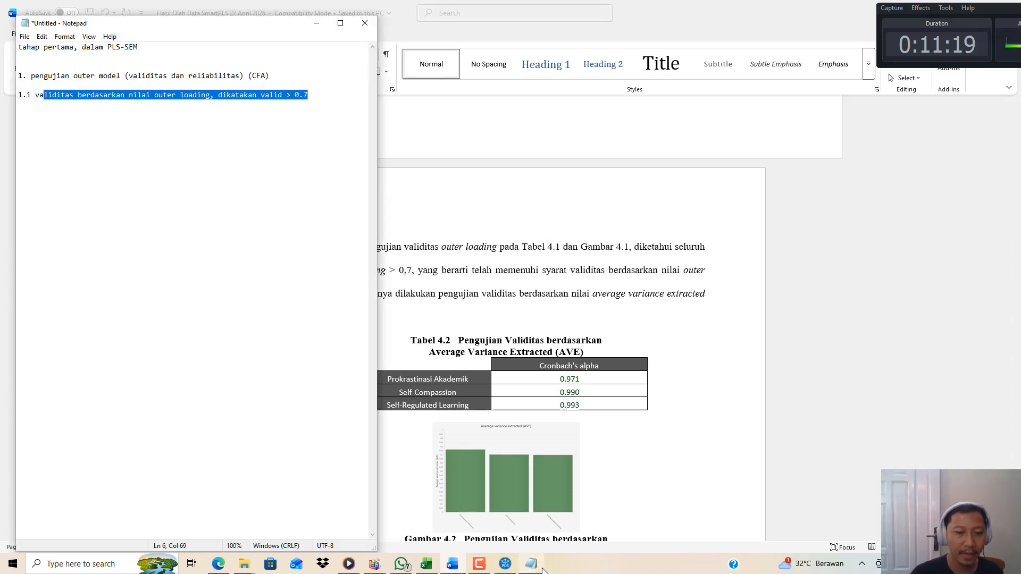
click(329, 95)
key(Return)
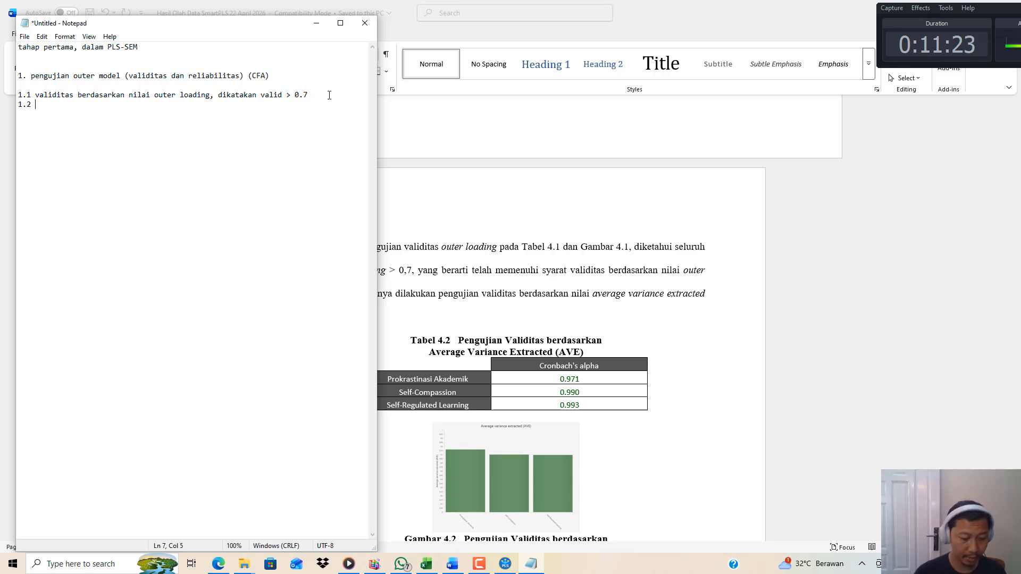
text(1.2 validits)
key(BackSpace)
text(a)
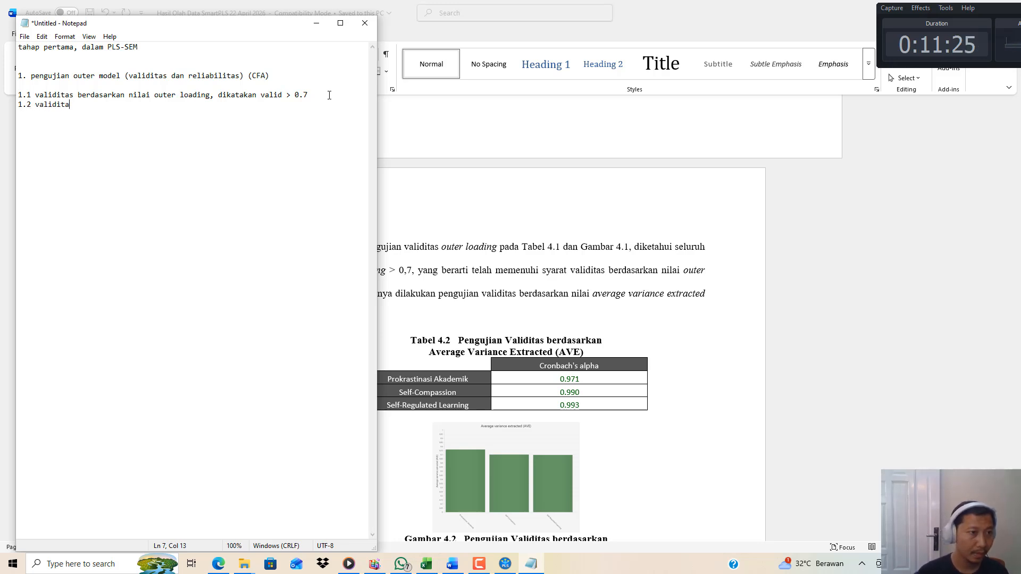
text(s berdasar)
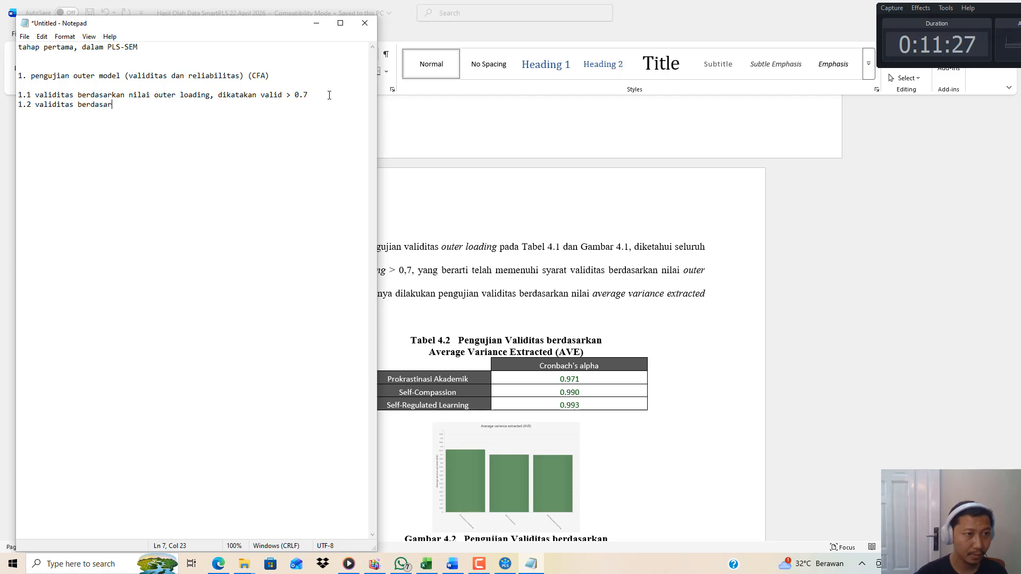
text(kan nilai averag)
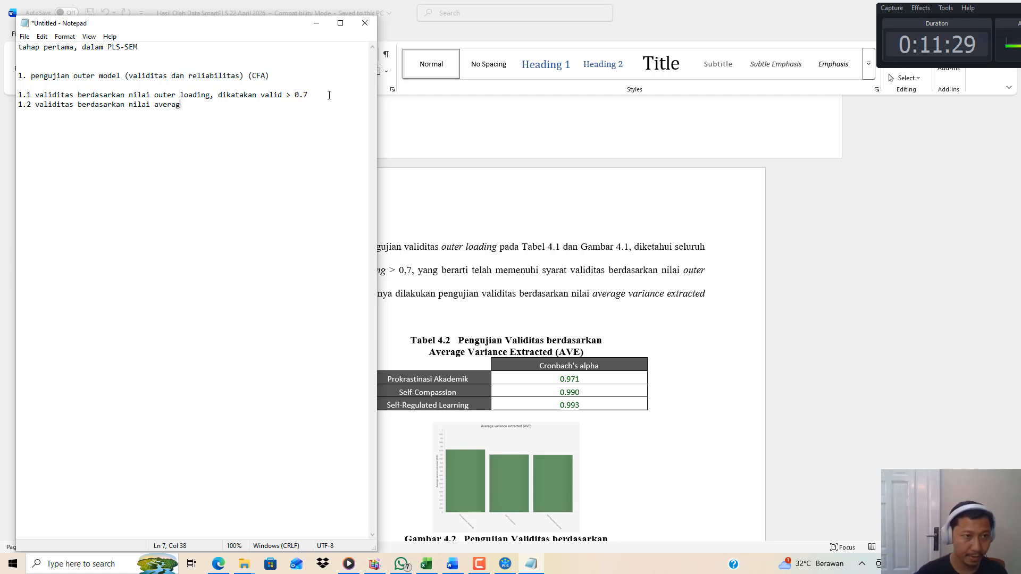
text(e variance ex)
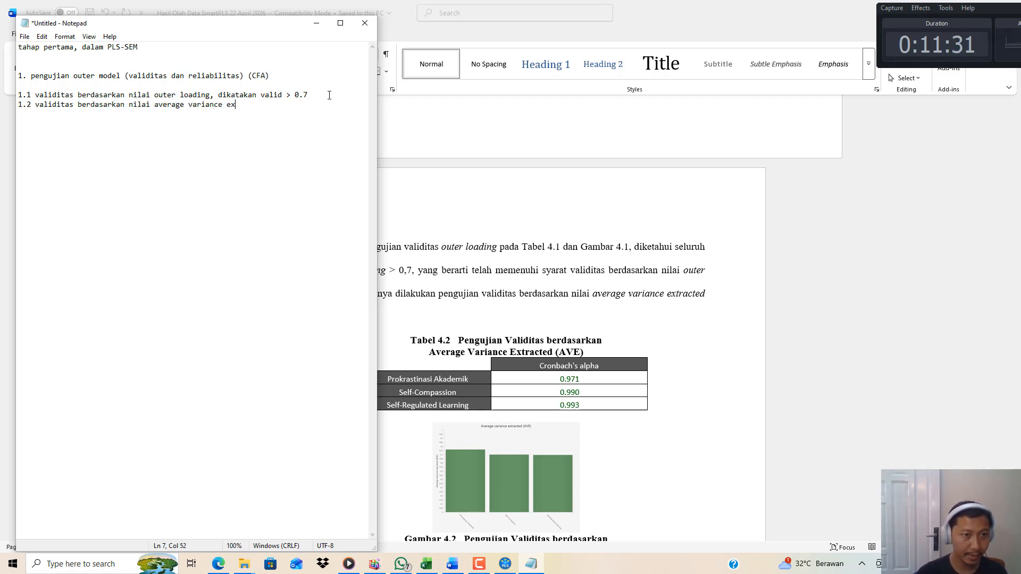
text(tracted (A)
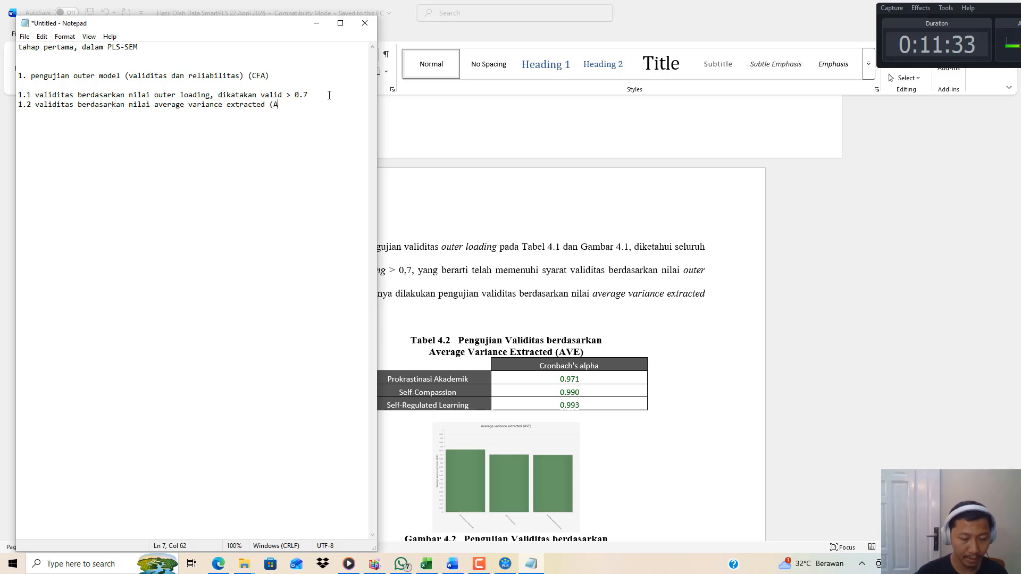
text(VE)
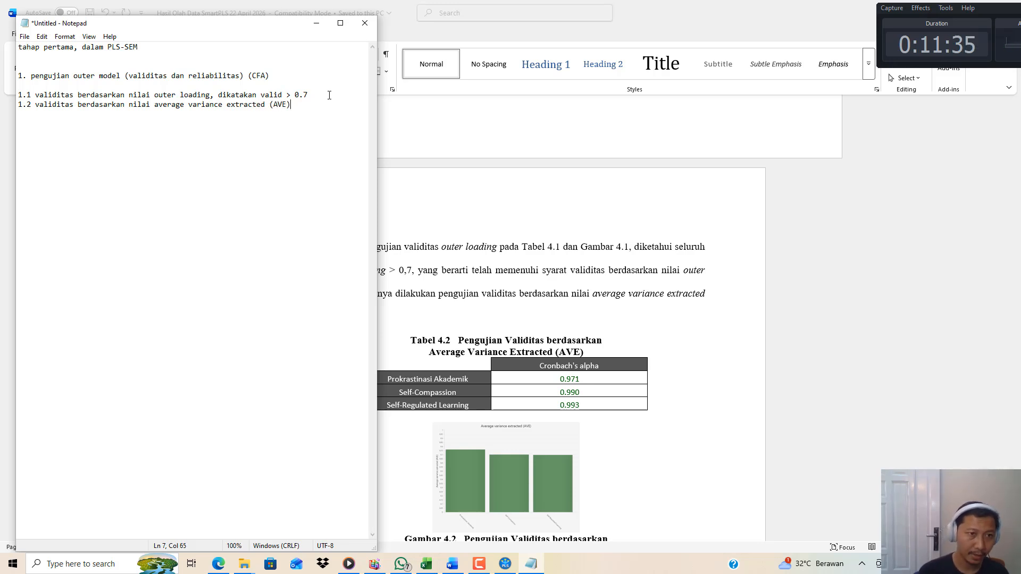
text(), dikatakan v)
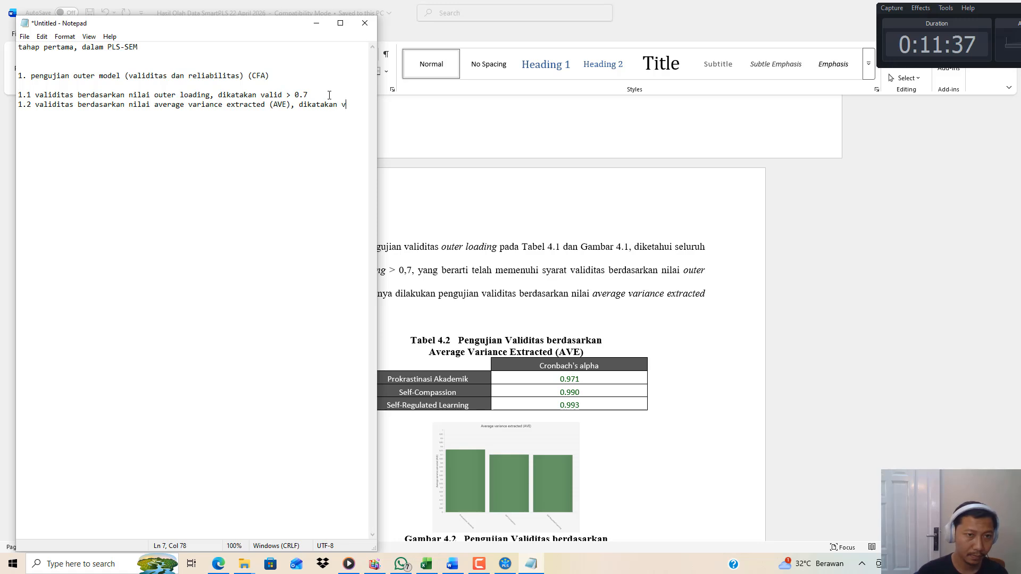
text(alid > 0.5)
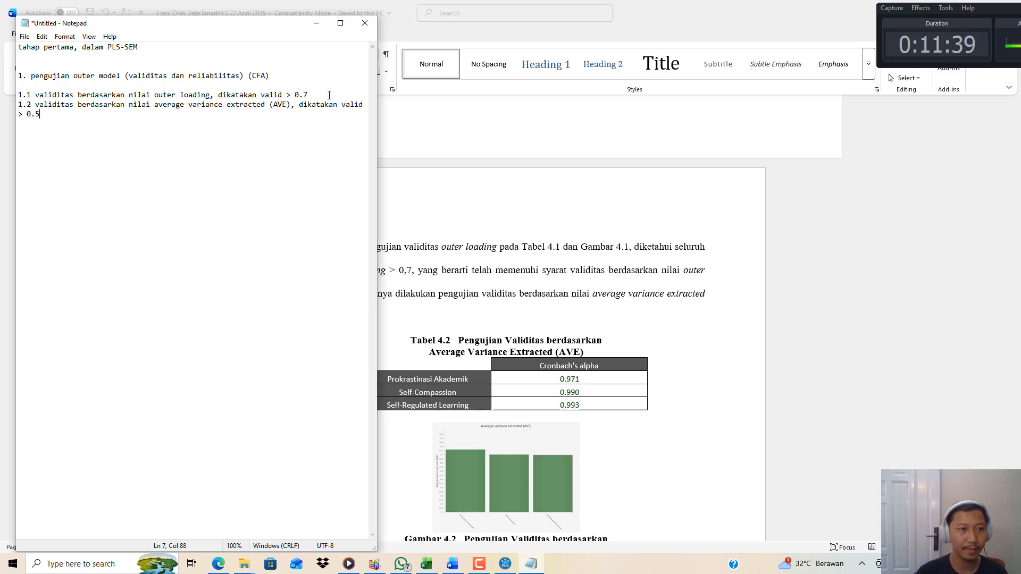
- Switch to SmartPLS, open the construct reliability and validity overview, and check the AVE of Prokrastinasi Akademik, Self-Compassion and Self-Regulated Learning
click(507, 565)
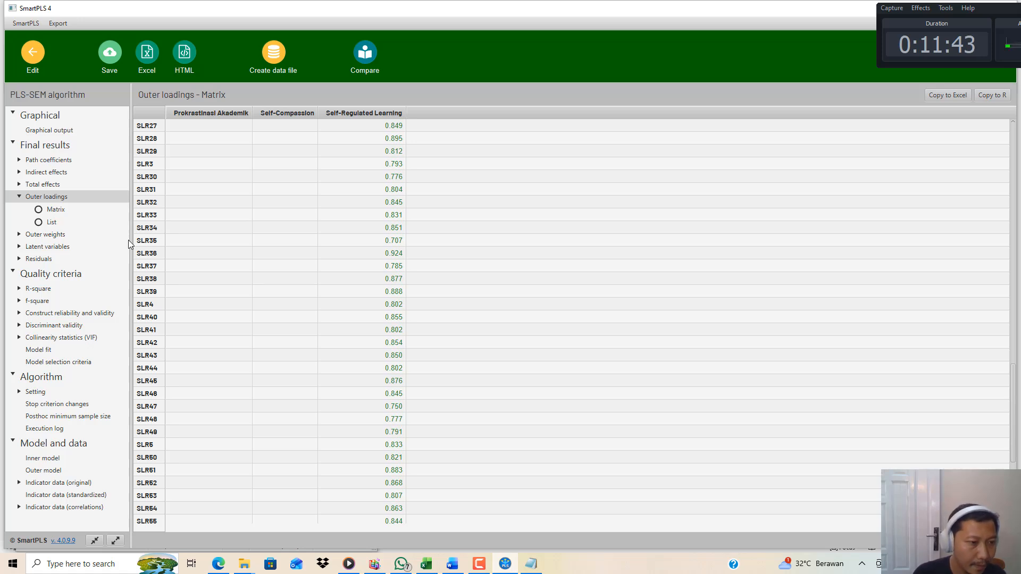
click(53, 314)
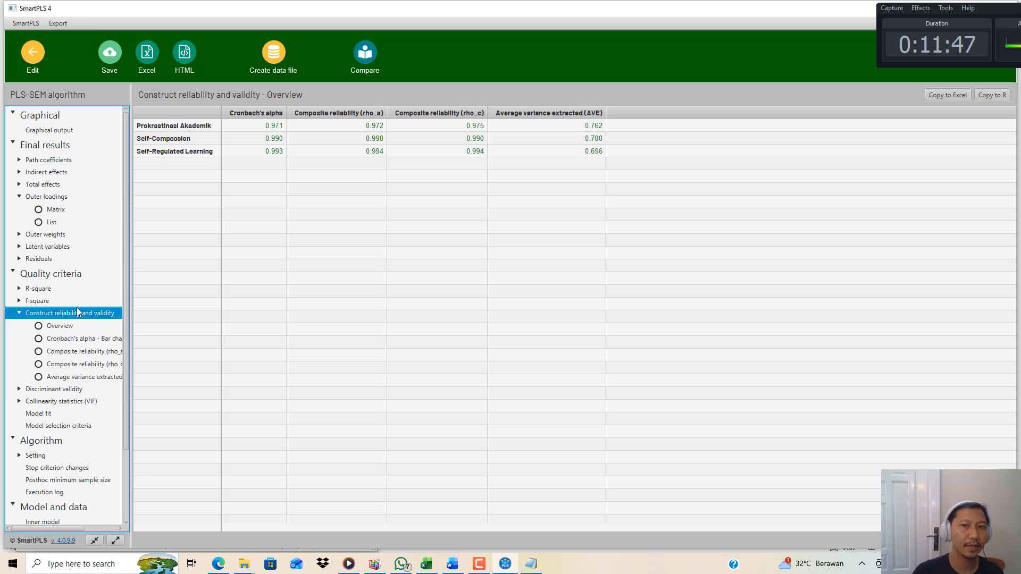
click(528, 128)
click(534, 141)
click(537, 153)
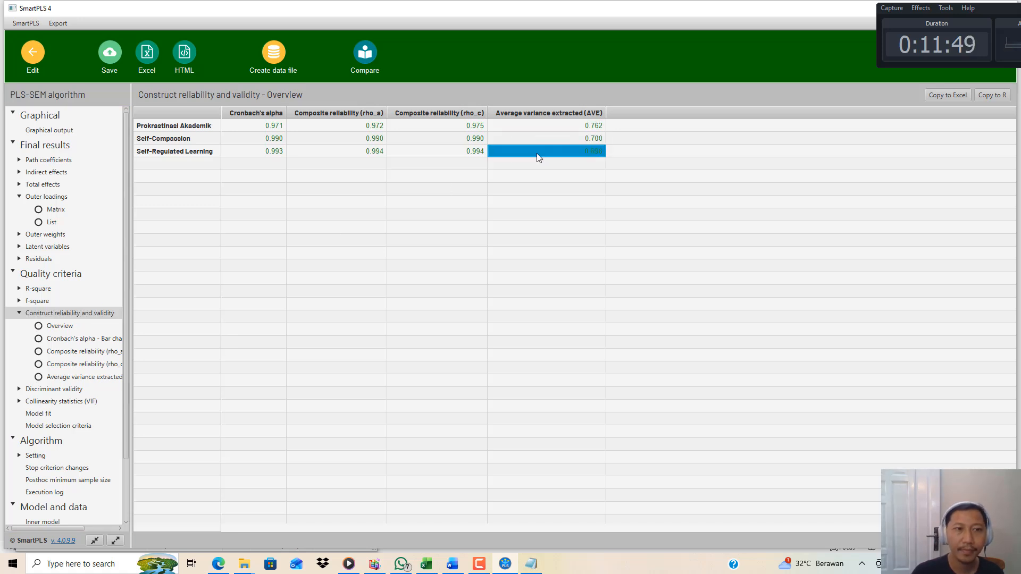
- Examine each construct's average variance extracted (AVE) and compare it with the validity criterion in item 1.2 of the Notepad notes
click(174, 125)
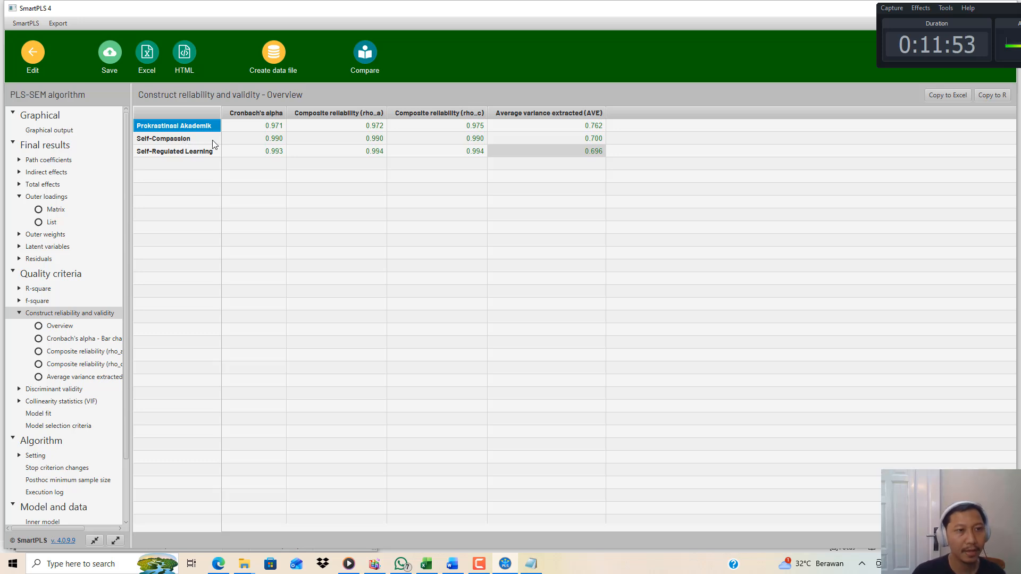
click(589, 128)
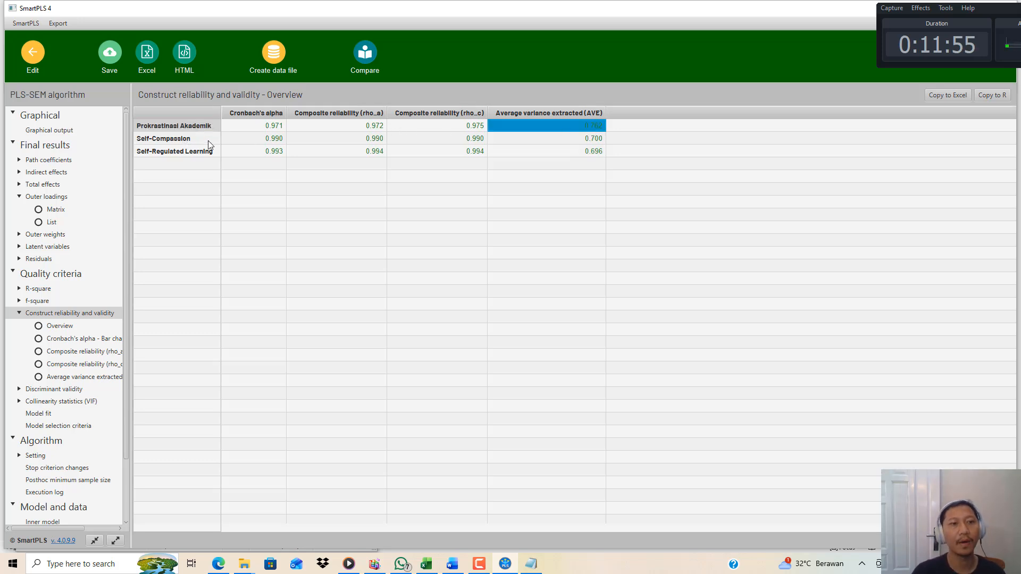
click(188, 141)
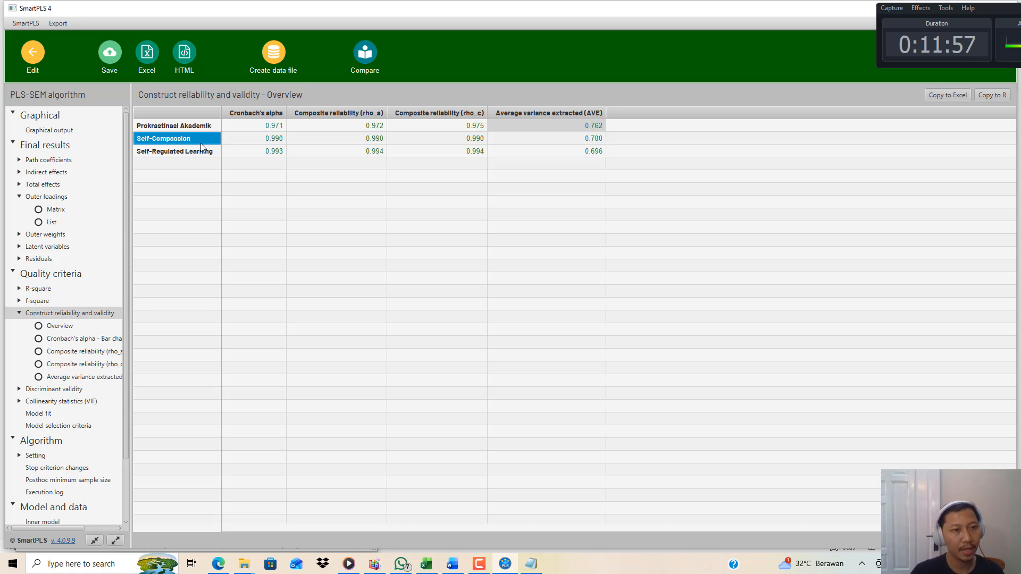
click(588, 137)
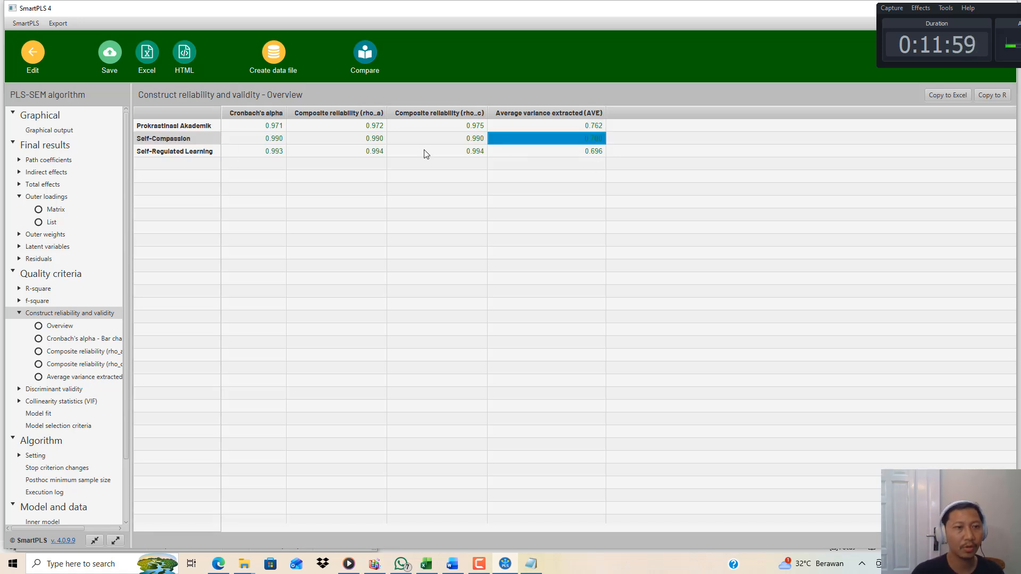
click(184, 150)
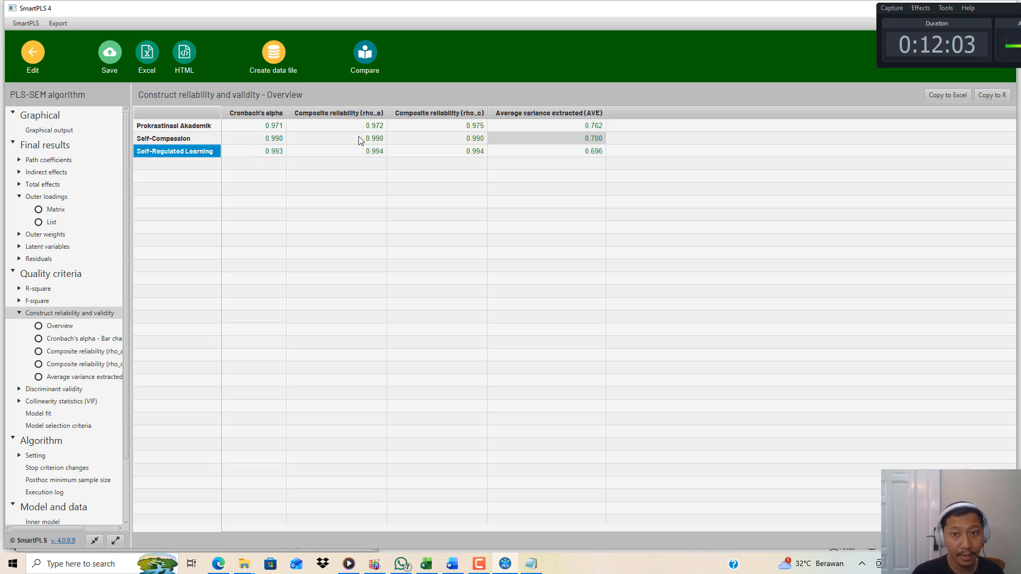
click(593, 152)
click(593, 139)
click(591, 126)
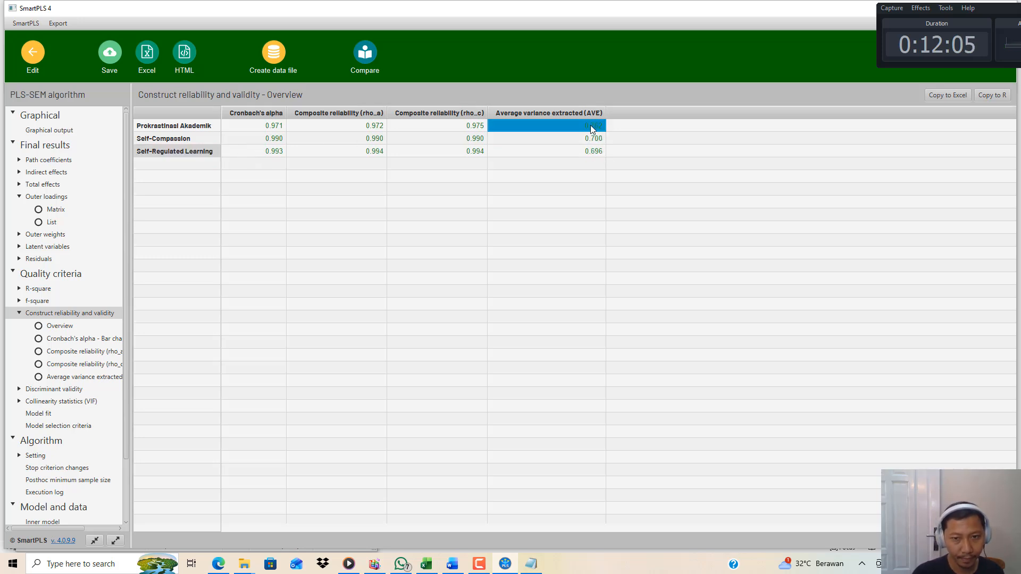
click(593, 151)
click(592, 139)
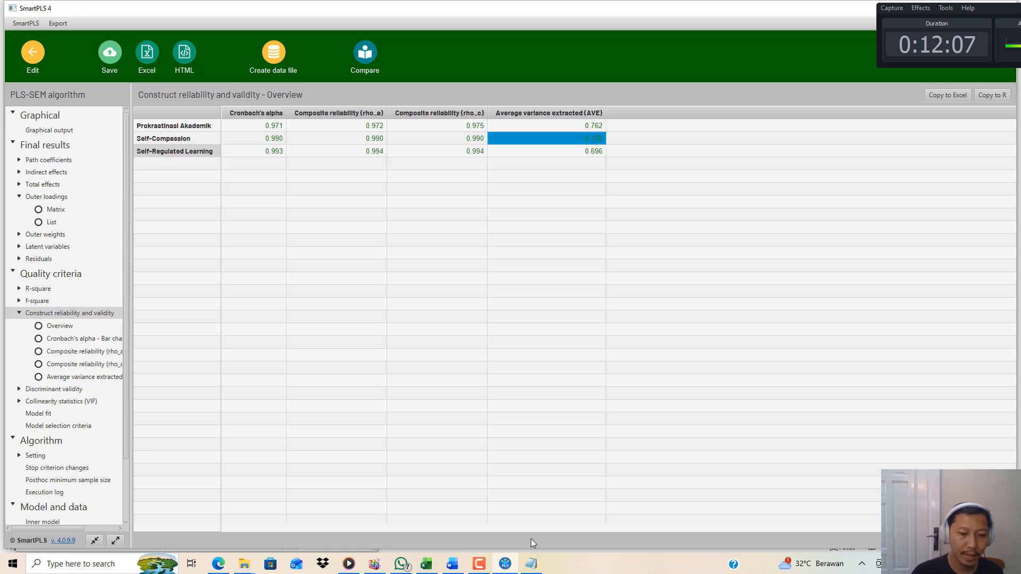
click(532, 563)
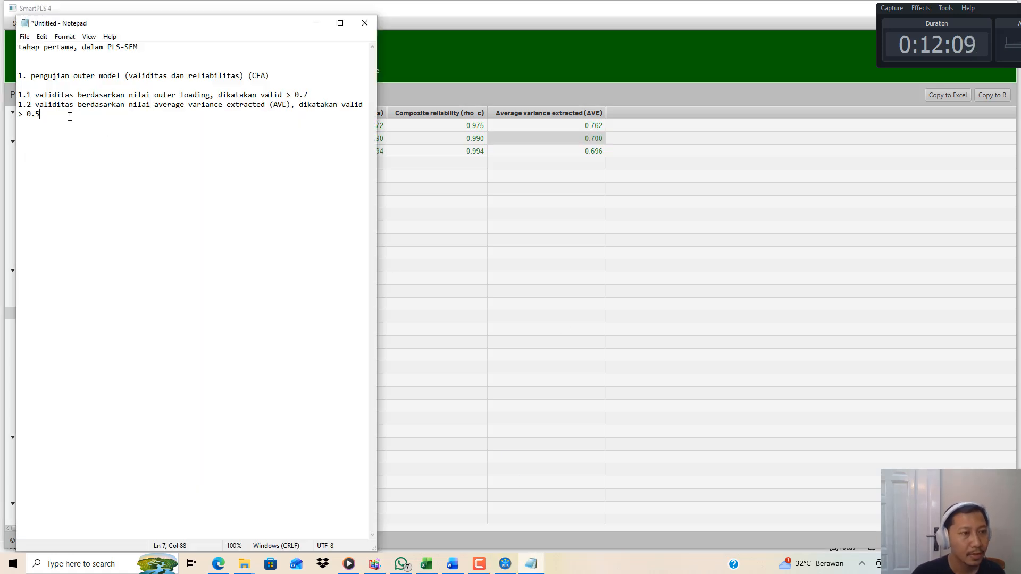
drag(68, 114, 28, 105)
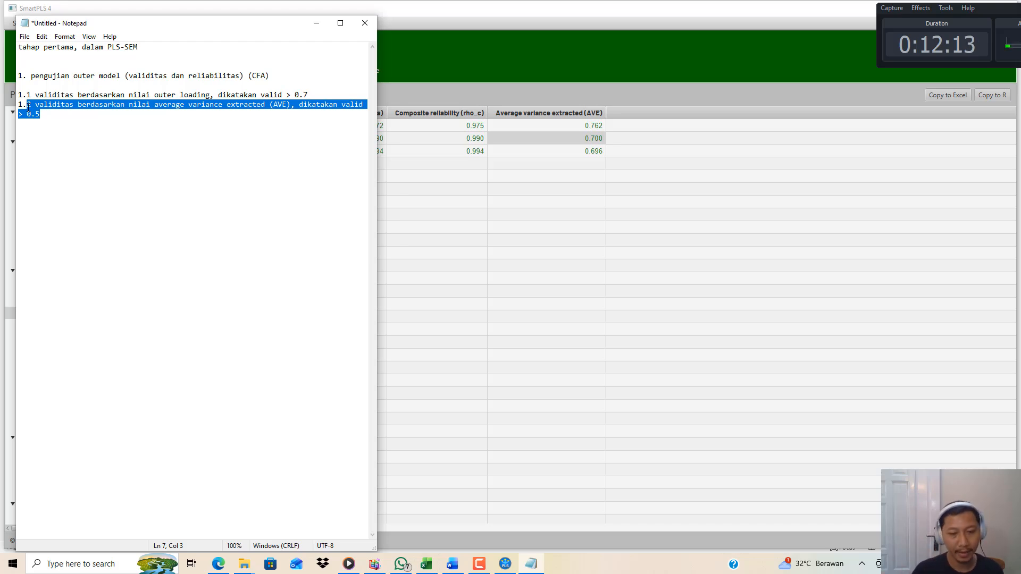
- In the Word results document, delete the Cronbach's alpha table placed under the Tabel 4.2 caption and save the document
click(451, 565)
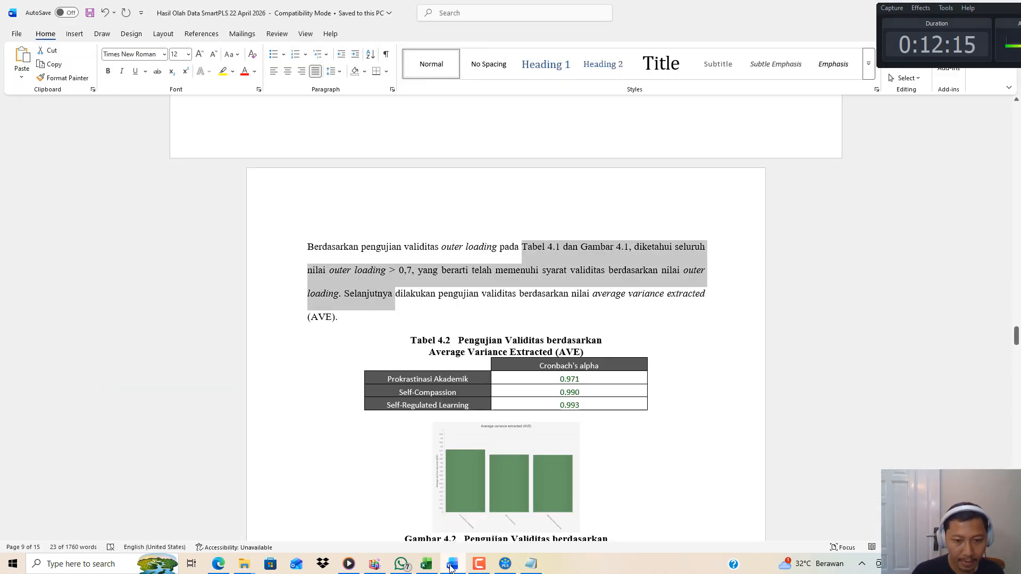
scroll(487, 414, down, 3)
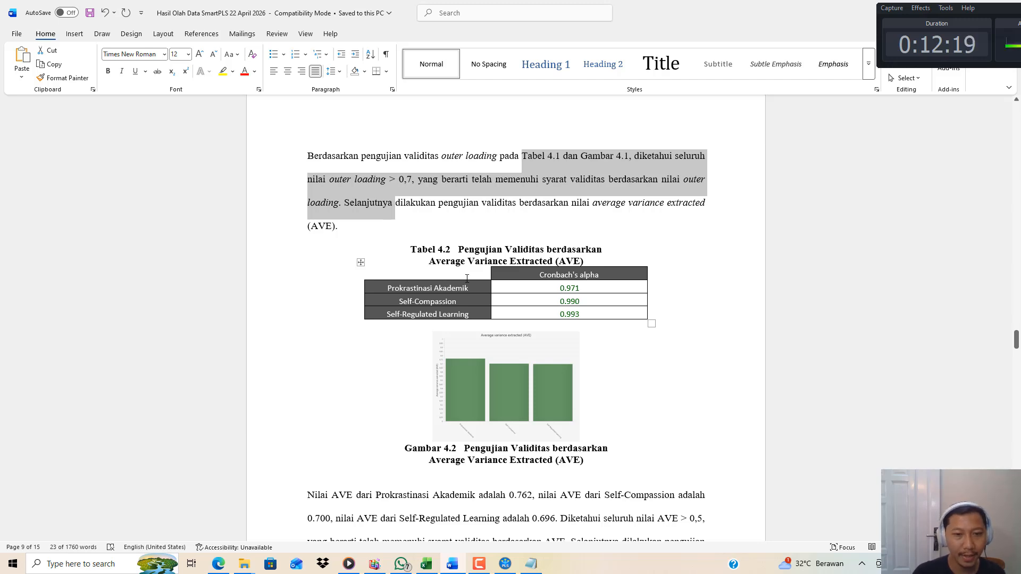
click(360, 263)
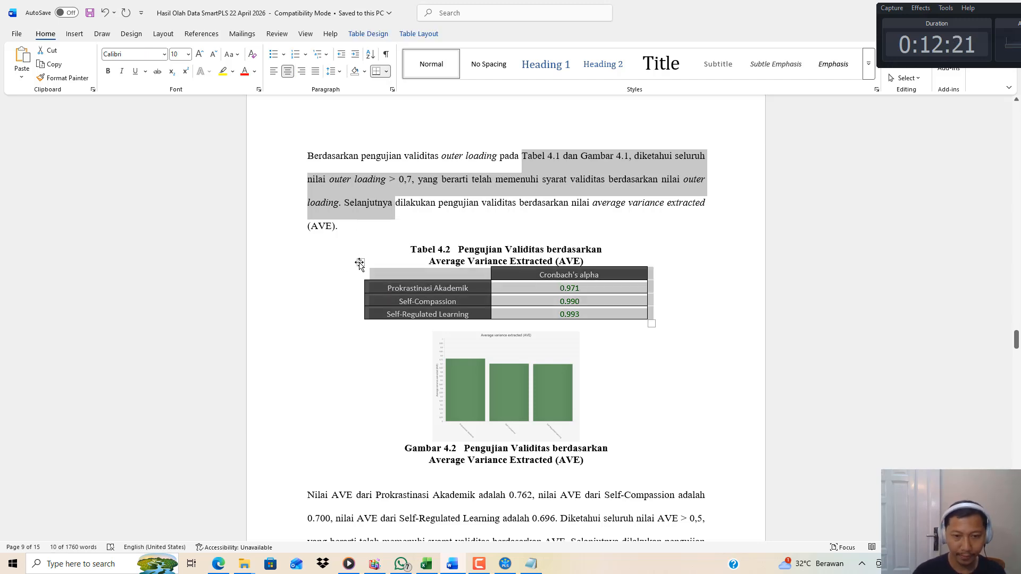
key(BackSpace)
key(ctrl+s)
- Open the workbook "Output SmartPLS Outer Model CFA untuk Validitas dan Reliabilitas" and copy the Average variance extracted (AVE) table from sheet "ca cr ave"
mouse_move(255, 569)
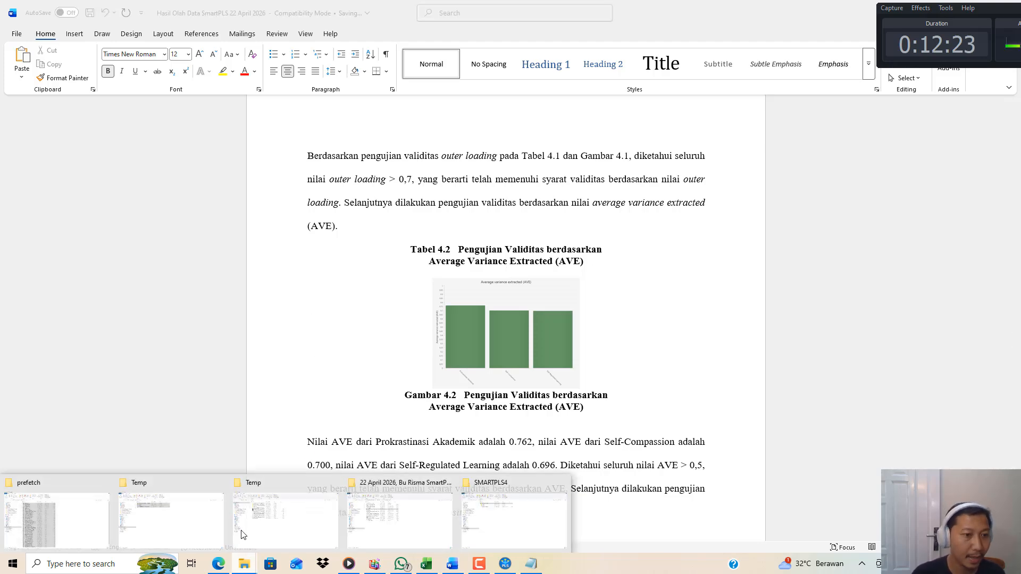
click(372, 516)
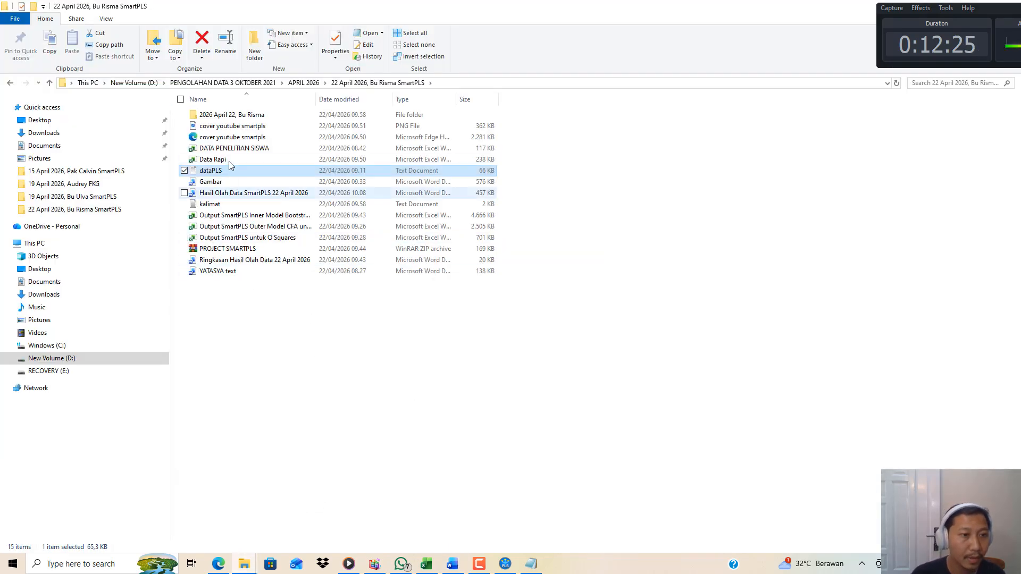
double_click(272, 228)
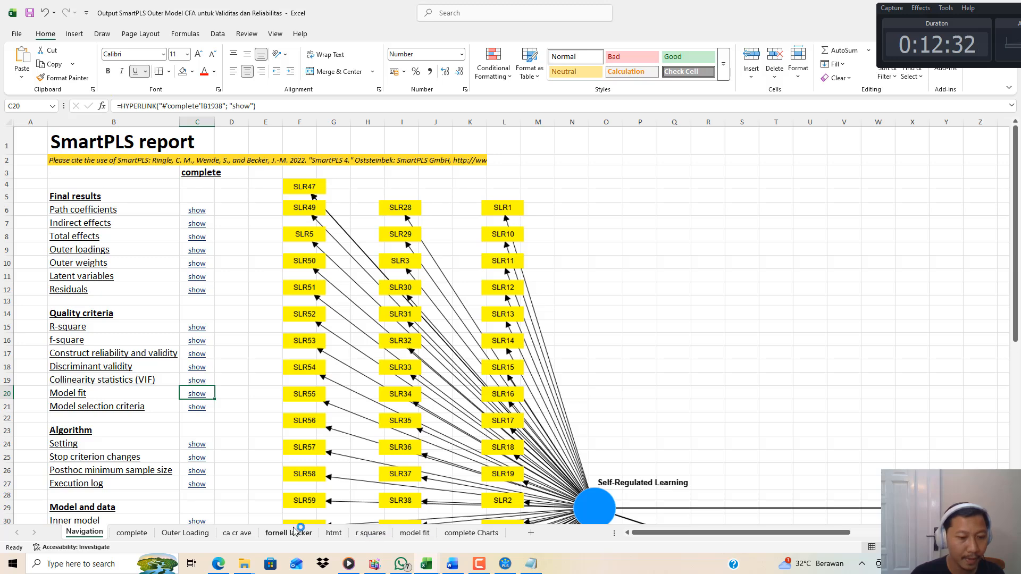
click(246, 533)
click(318, 283)
click(313, 421)
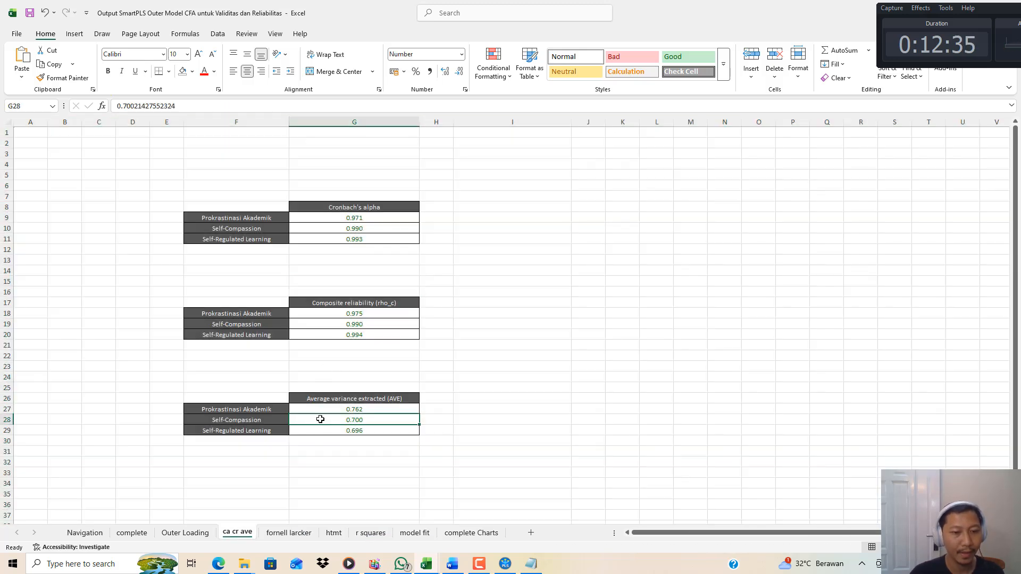
key(ctrl+a)
key(ctrl+c)
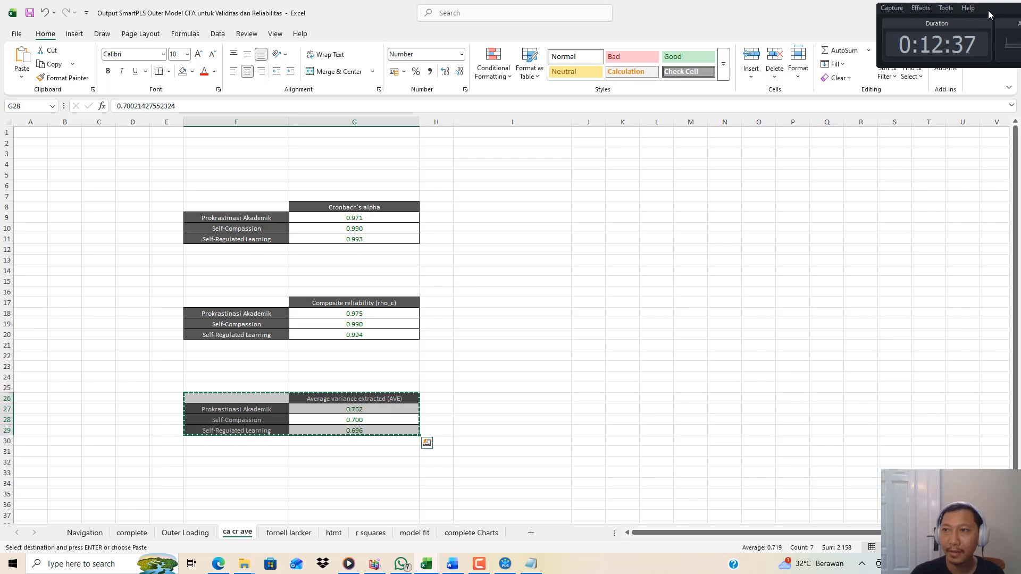
- Paste the AVE table under the Tabel 4.2 caption in the Word document, centre it, and review the interpretation paragraph below
drag(988, 9, 999, 35)
click(957, 13)
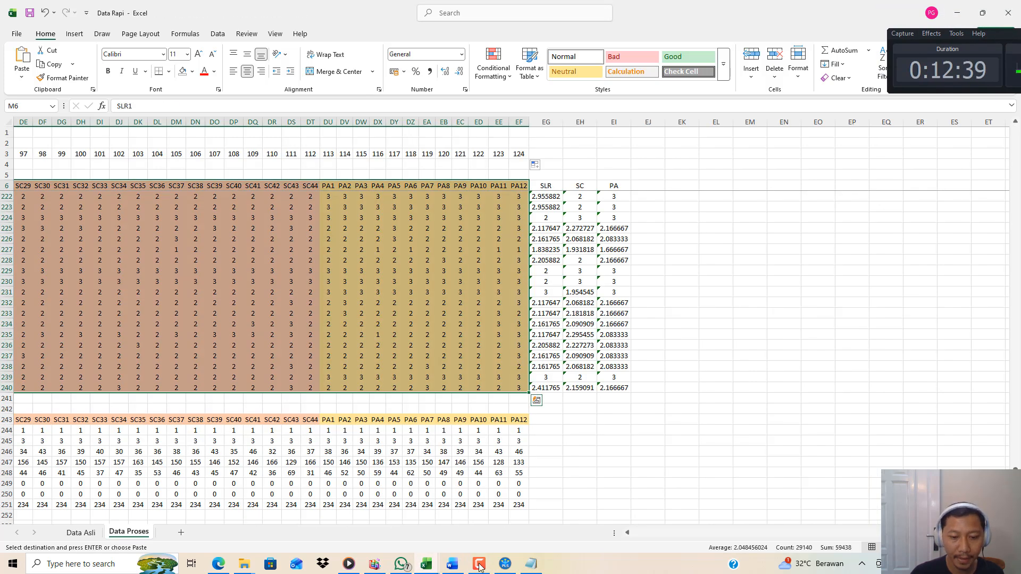
click(452, 564)
key(ctrl+v)
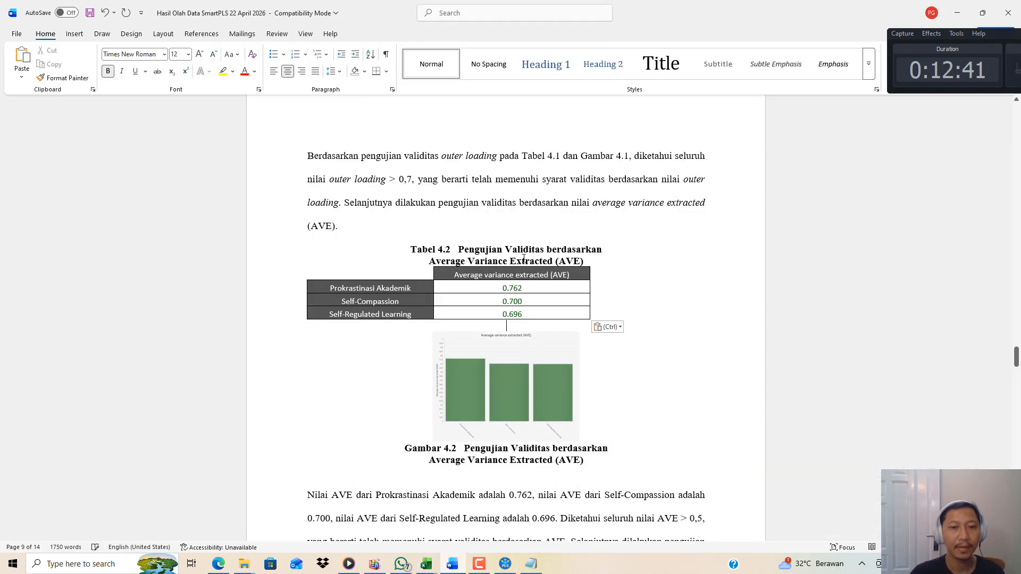
click(304, 262)
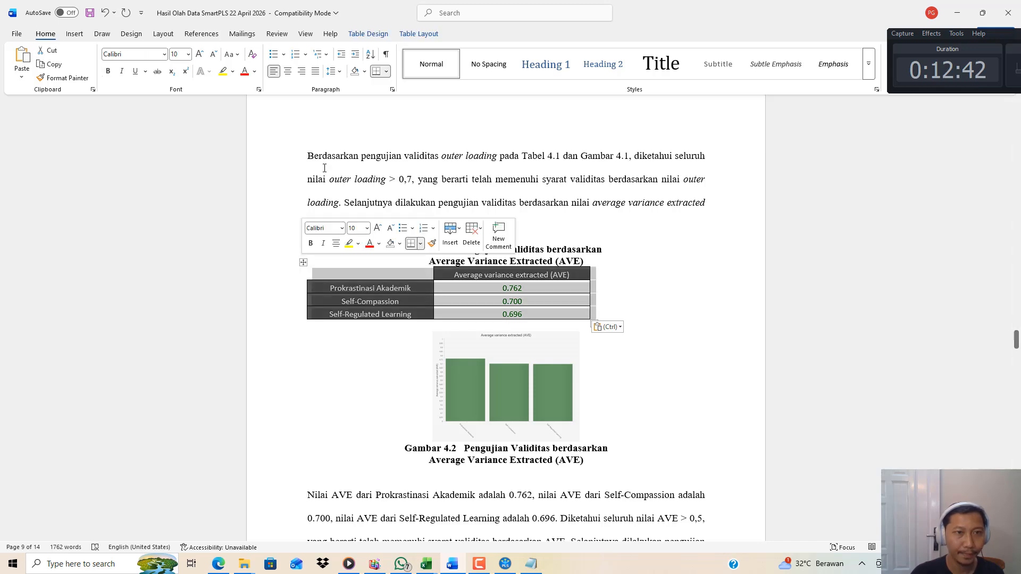
click(288, 71)
scroll(539, 357, down, 3)
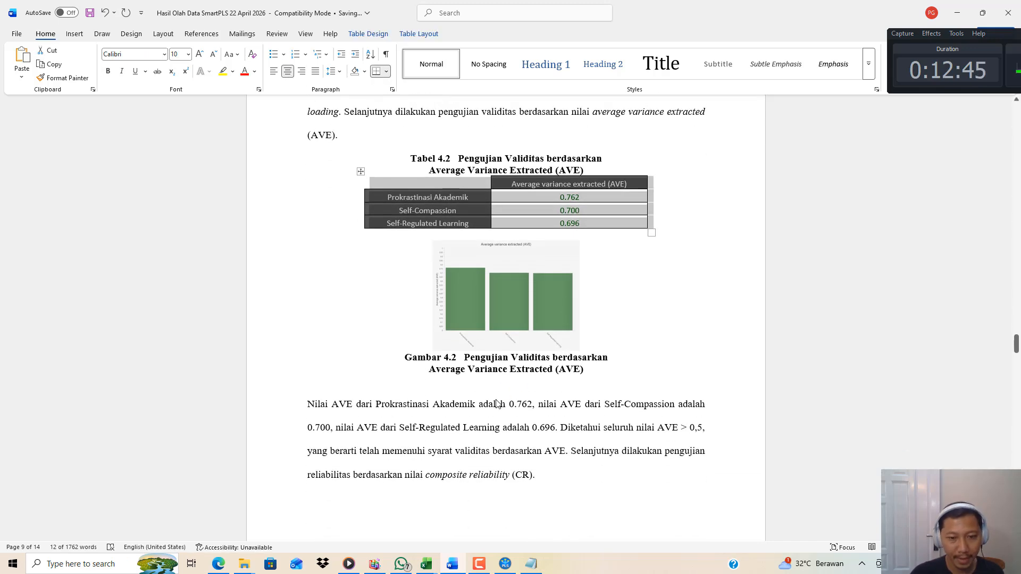
drag(480, 406, 552, 463)
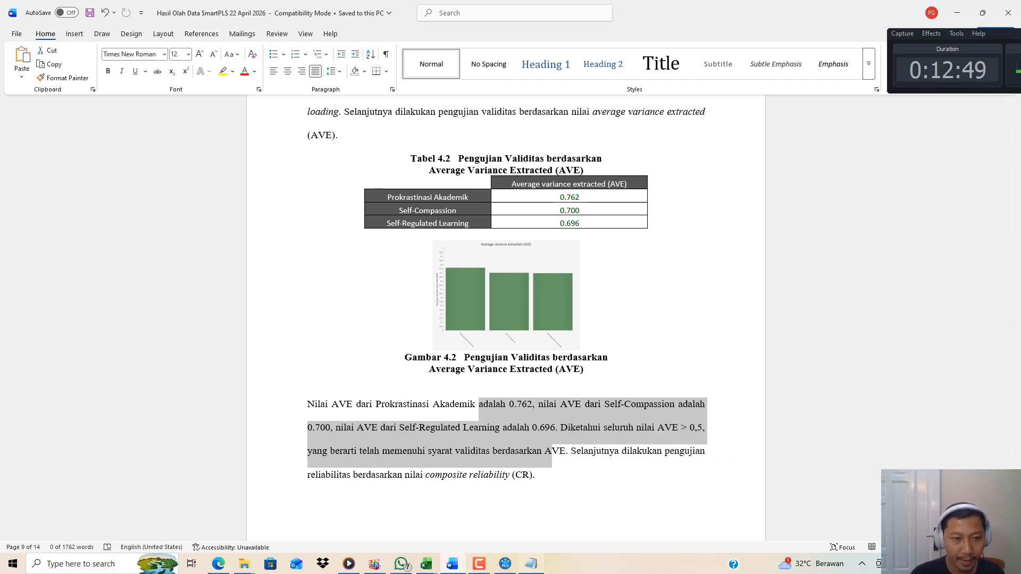
- In the Notepad notes, add below item 1.2 the line "1.3 reliabilitas berdasarkan nilai cronbach's alpha dan composite reliability"
click(531, 563)
click(281, 139)
key(Return)
key(Return)
key(Return)
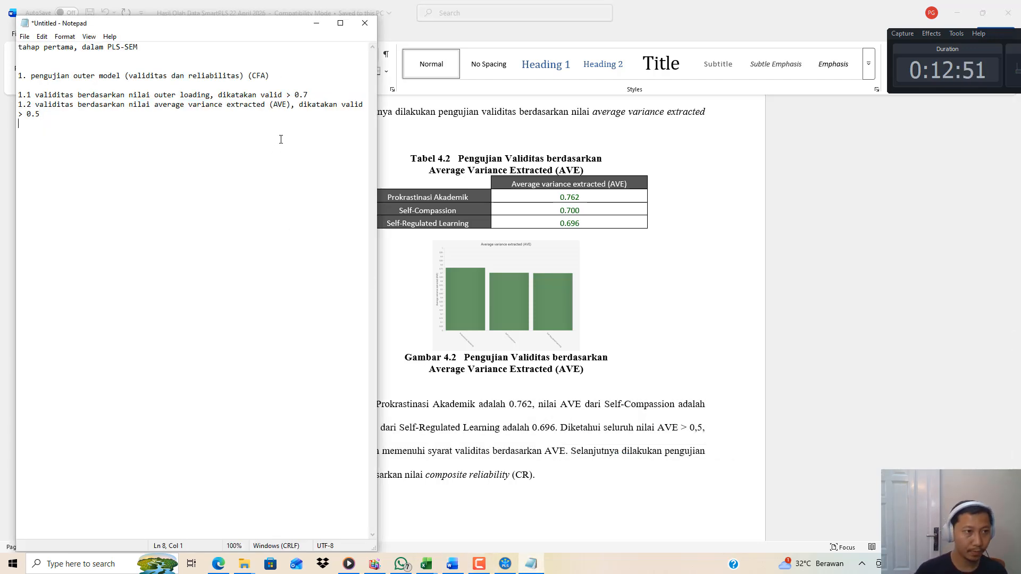
text(1.3)
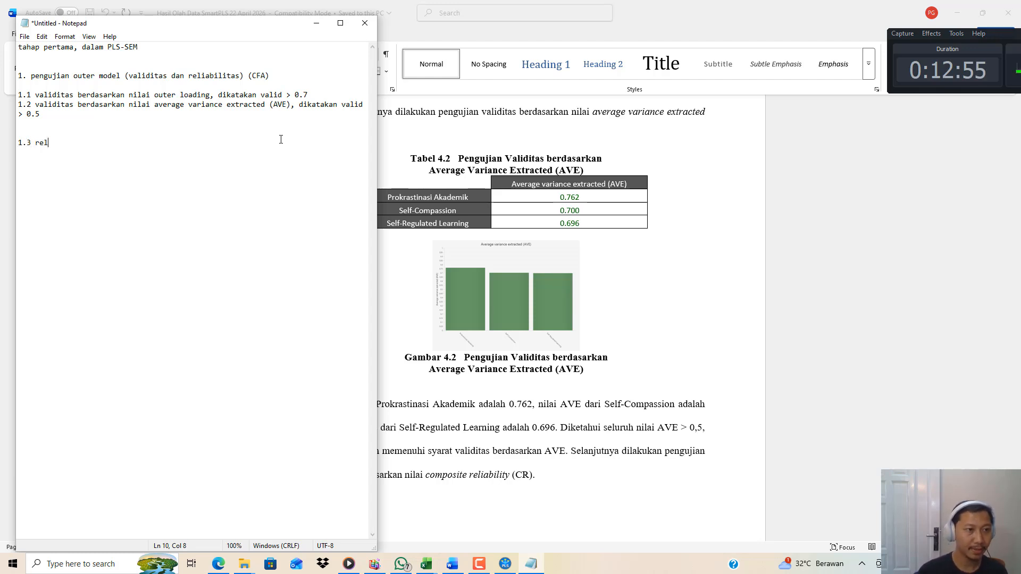
text( reliabilia)
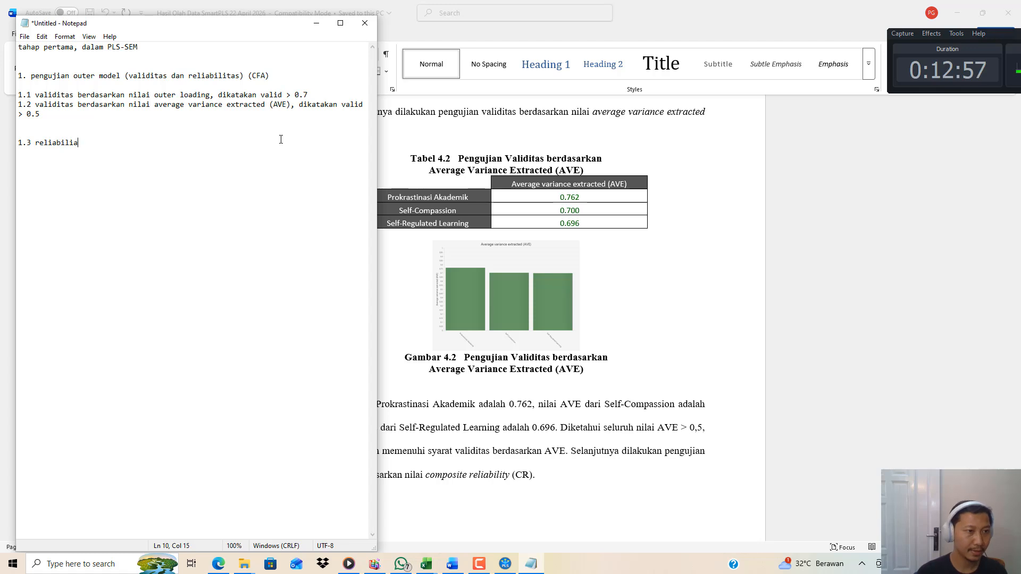
key(BackSpace)
text(tas berd)
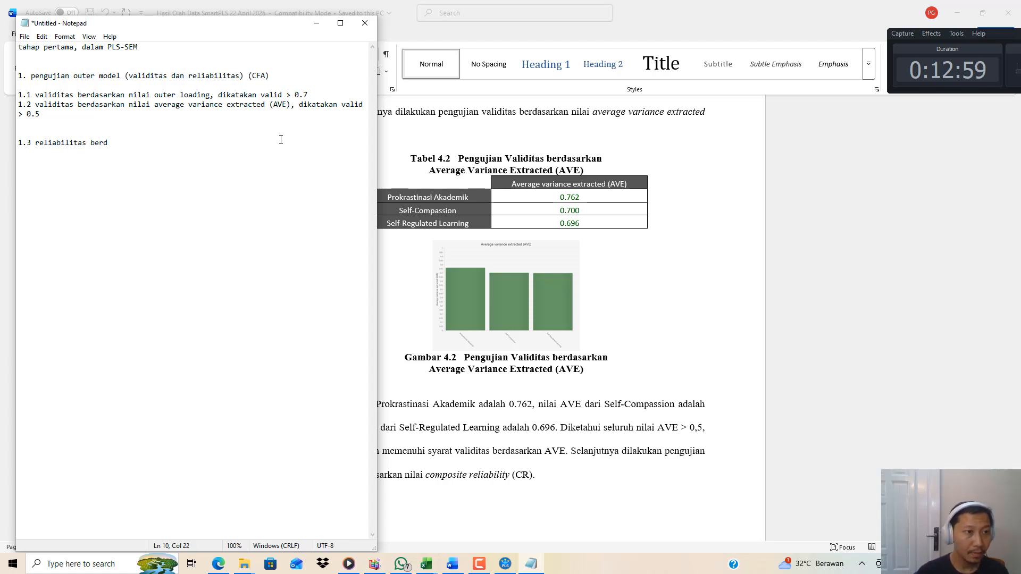
text(asarkan nilai )
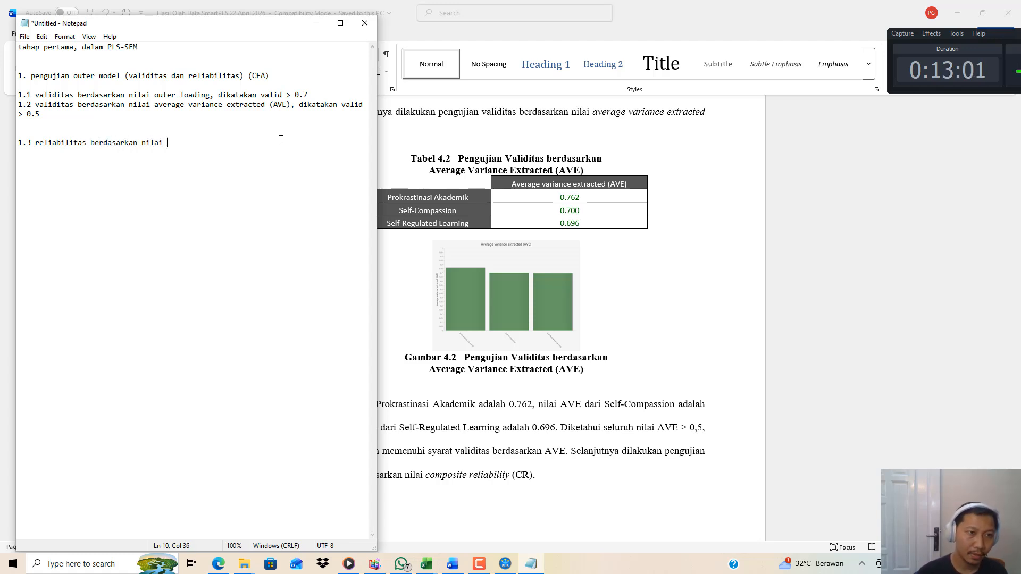
text(cronbach)
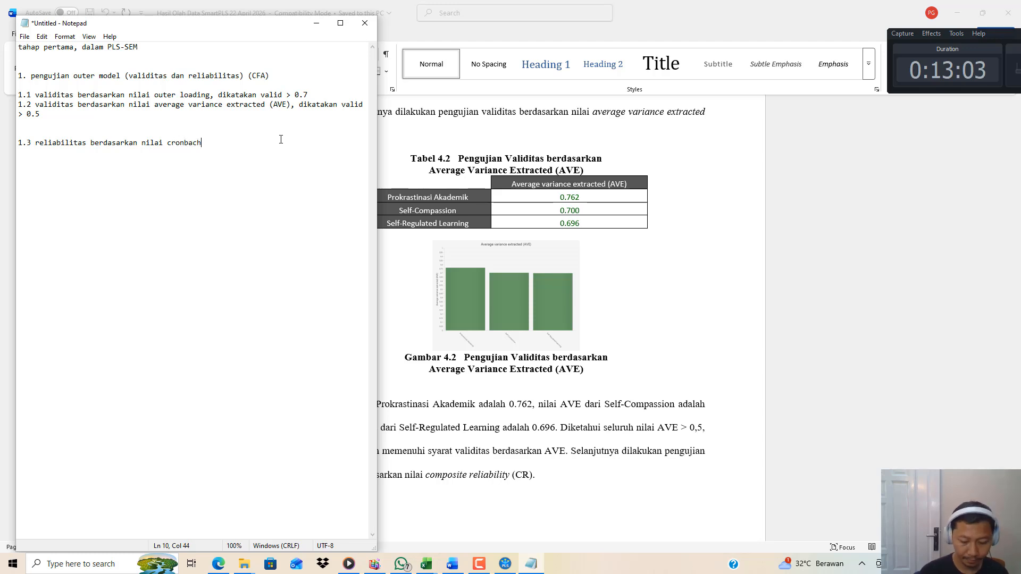
text('s alpha)
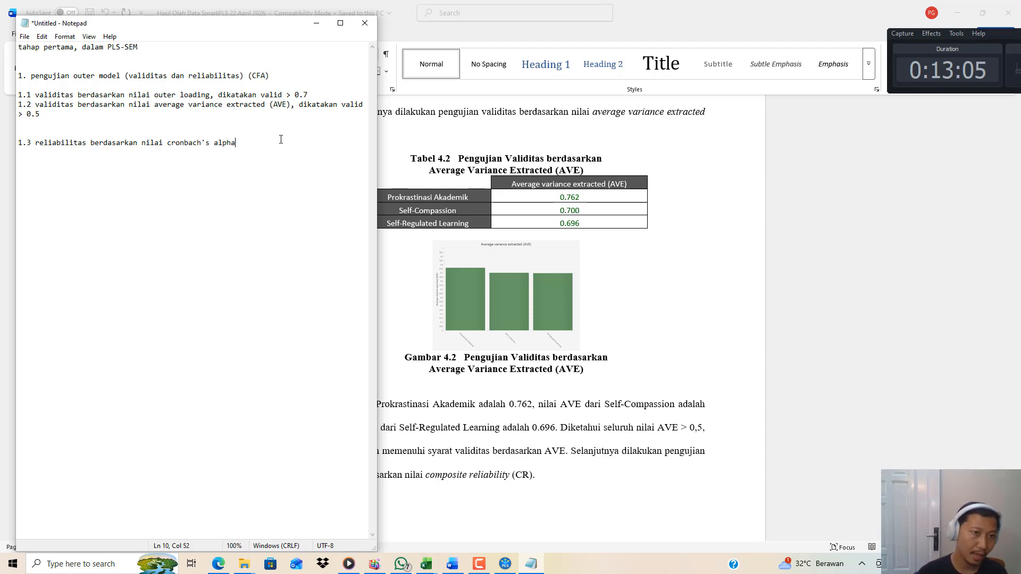
text( dan compos)
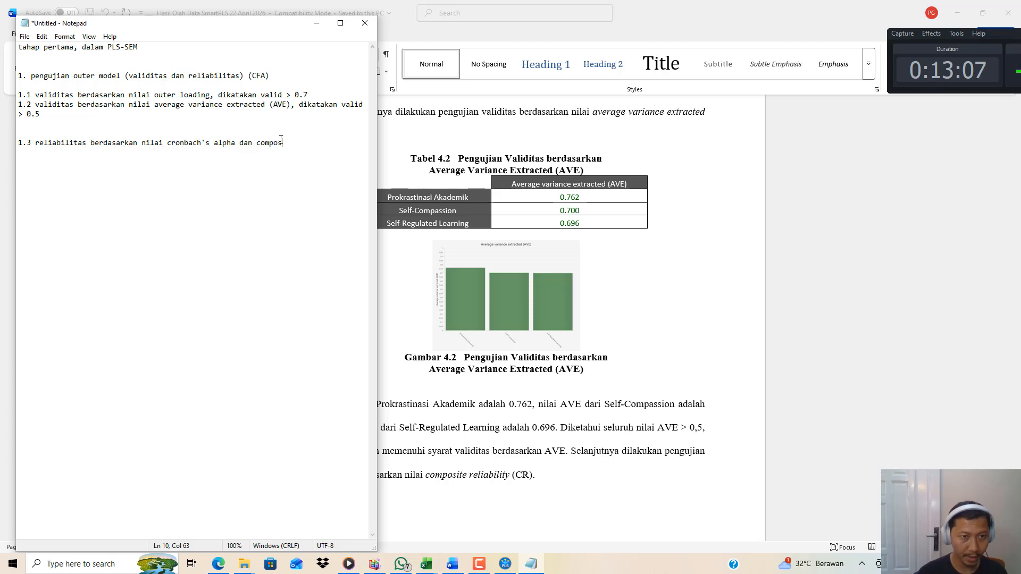
text(ite reliabilu)
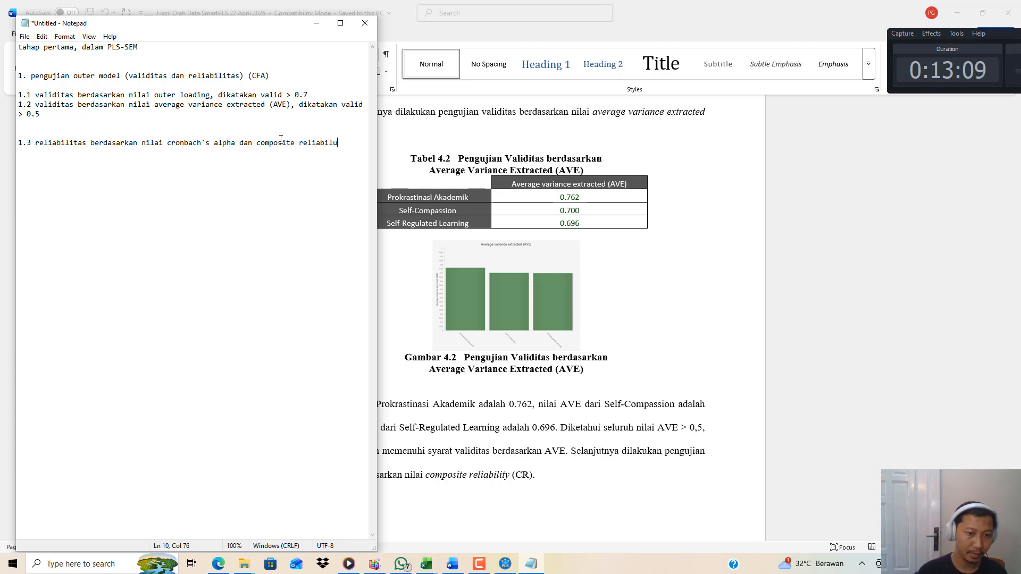
text(yt)
key(BackSpace)
key(BackSpace)
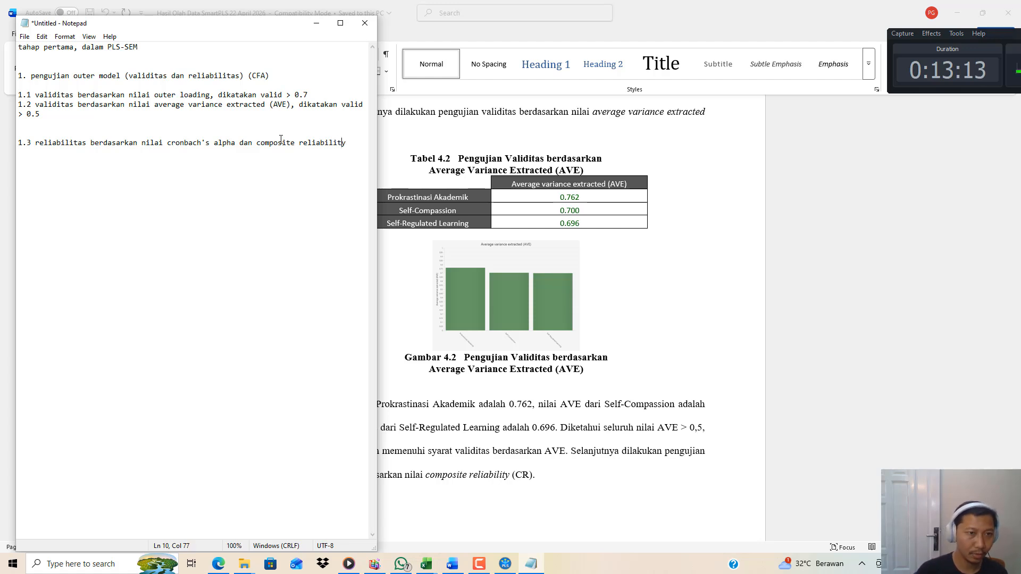
- In line 1.3 of the Notepad notes, insert the abbreviation "(CA)" after "cronbach's alpha"
key(Left)
key(Left)
key(Left)
key(Left)
key(Left)
key(Left)
key(Left)
key(Left)
key(Left)
key(Left)
key(Left)
key(Left)
key(Left)
key(Left)
key(Left)
text((CA))
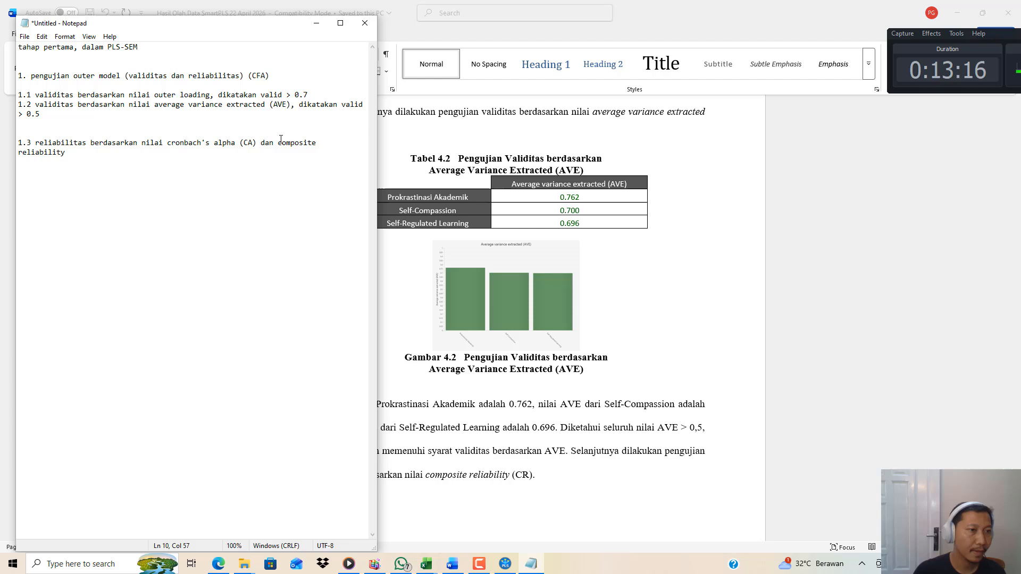
- Complete line 1.3 of the notes after "composite reliability" with "(CR), dikatakan reliabel > 0.7"
key(End)
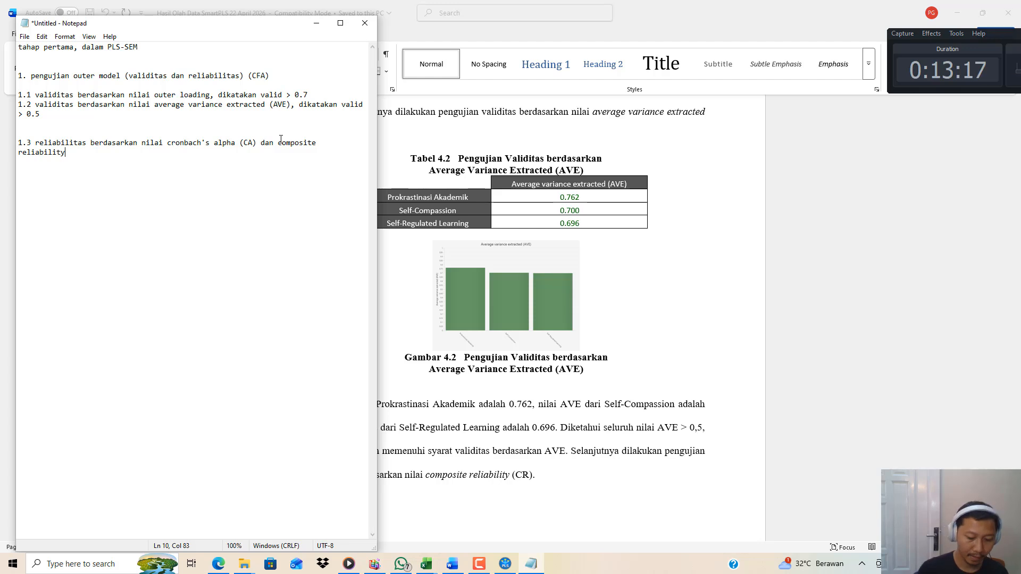
text((CR), dikat)
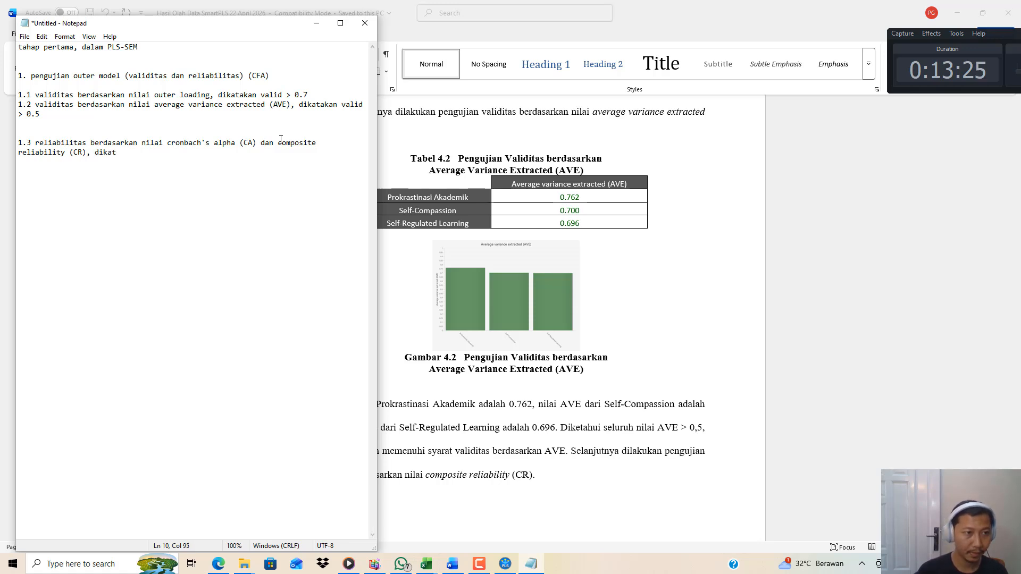
text(akan rel)
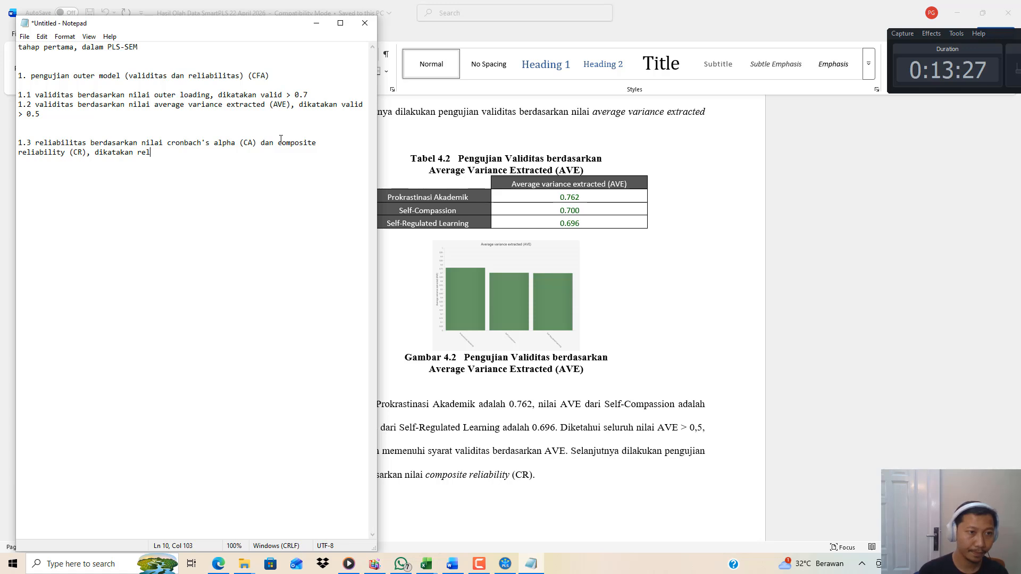
text(iabel > 0.7)
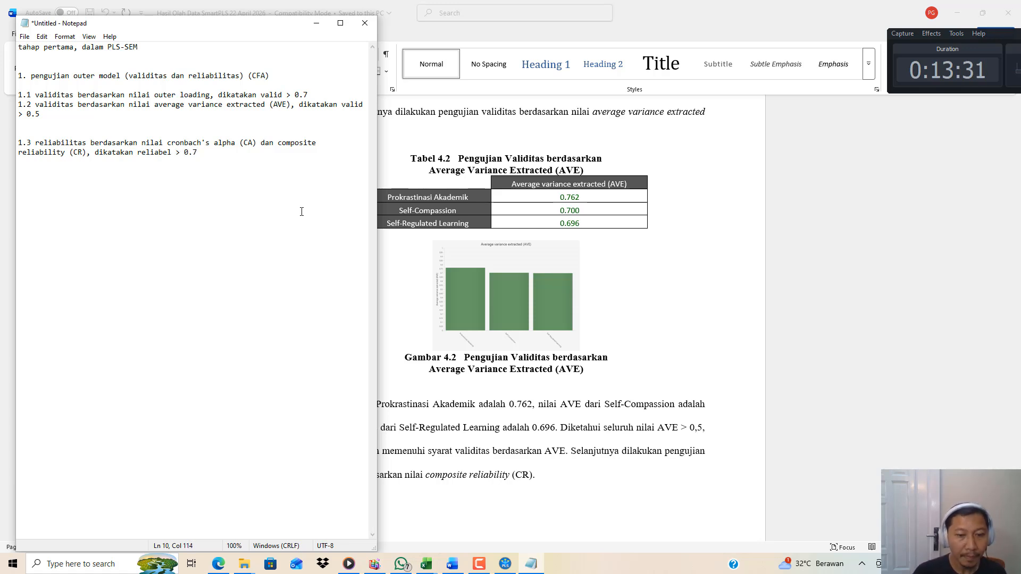
- In SmartPLS, examine each construct's Cronbach's alpha and Composite reliability (rho_c), comparing them with the reliability criterion in line 1.3 of the Notepad notes
click(504, 565)
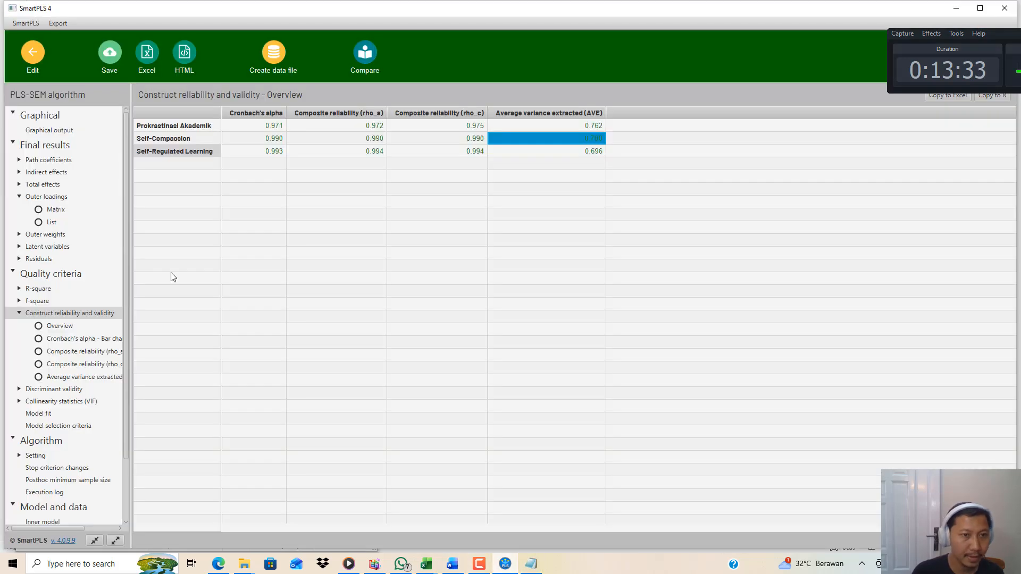
click(452, 128)
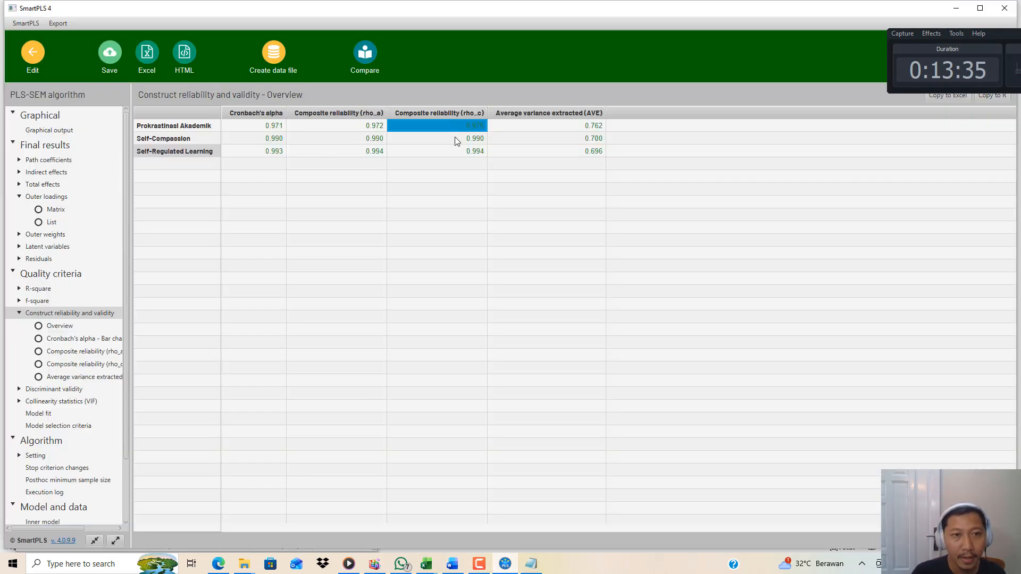
click(265, 126)
click(275, 152)
click(274, 139)
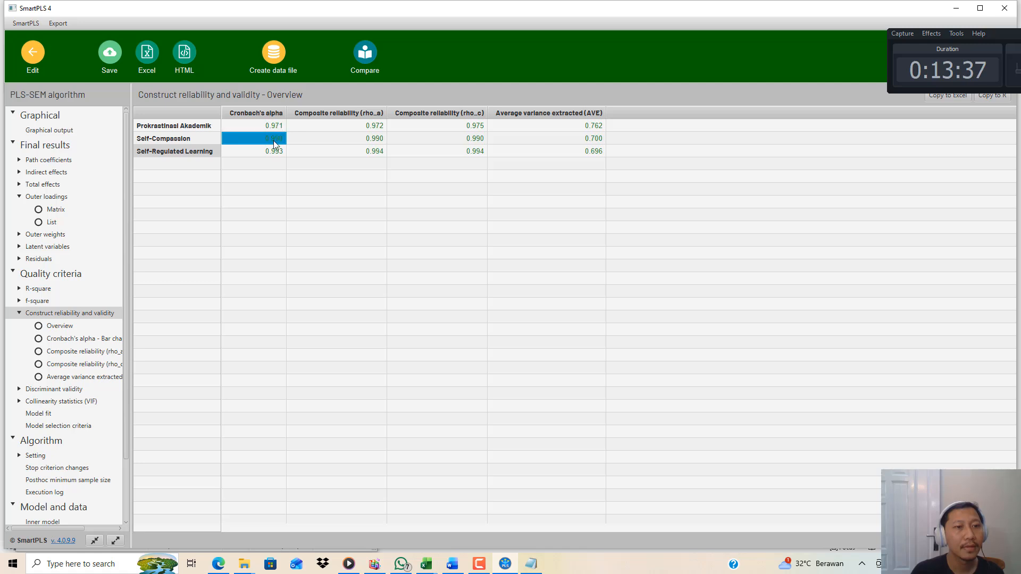
click(273, 151)
click(475, 126)
click(479, 139)
click(479, 152)
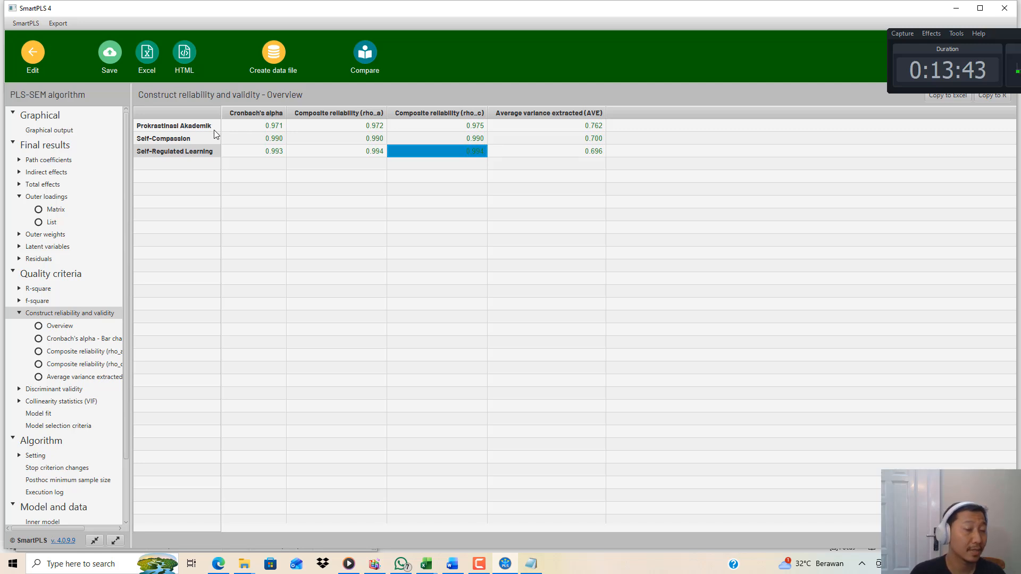
click(261, 126)
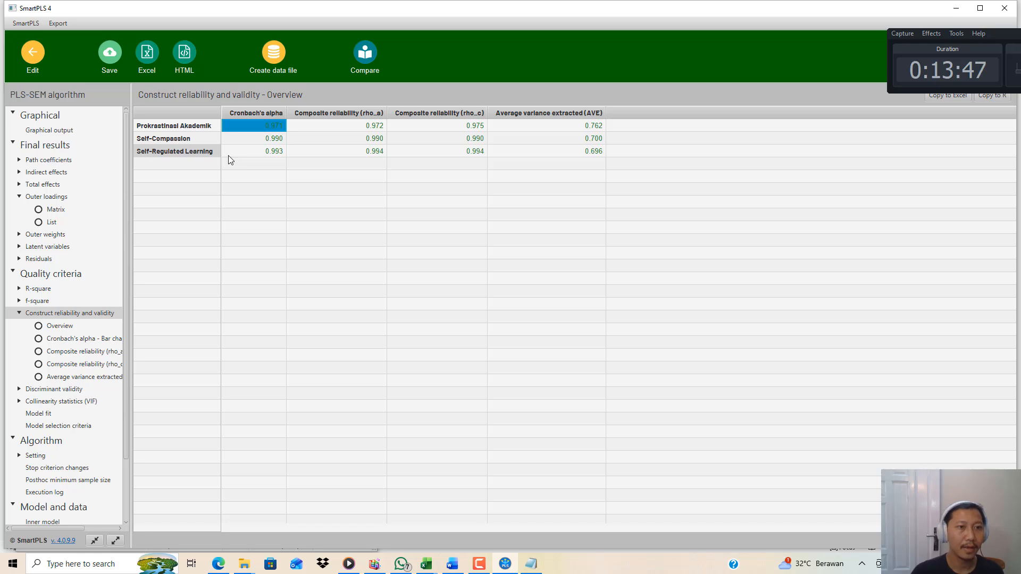
click(248, 139)
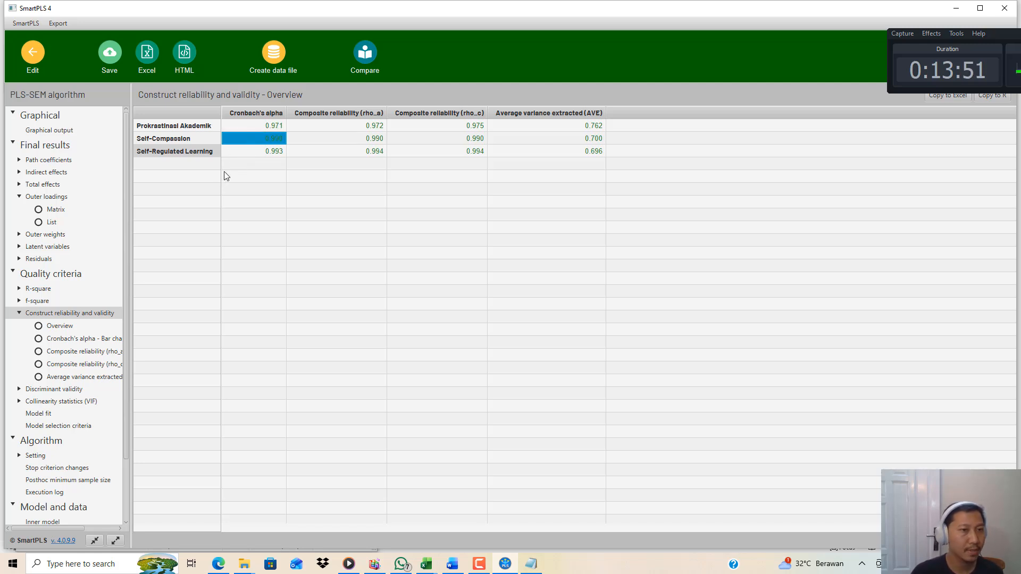
click(462, 128)
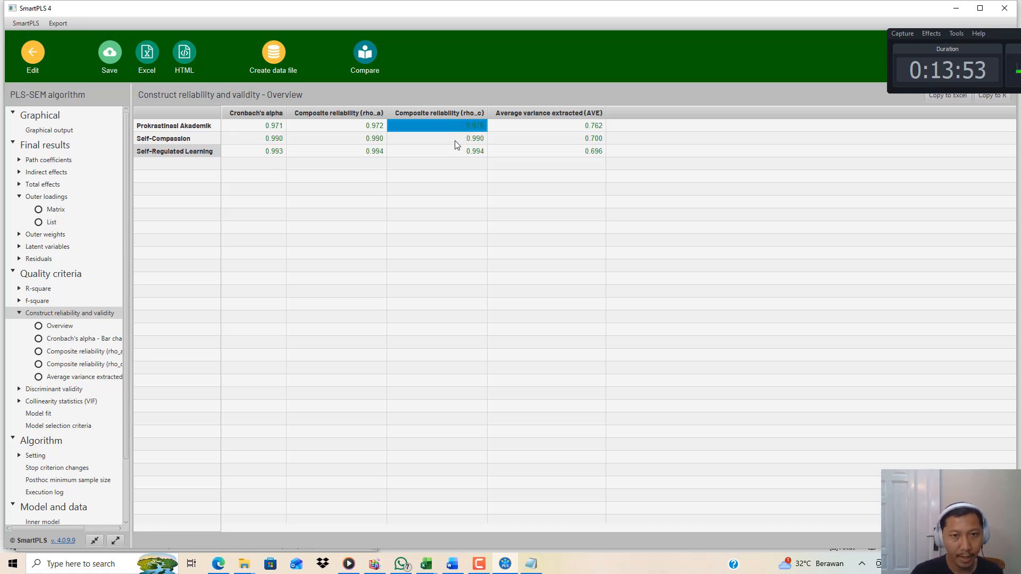
click(457, 152)
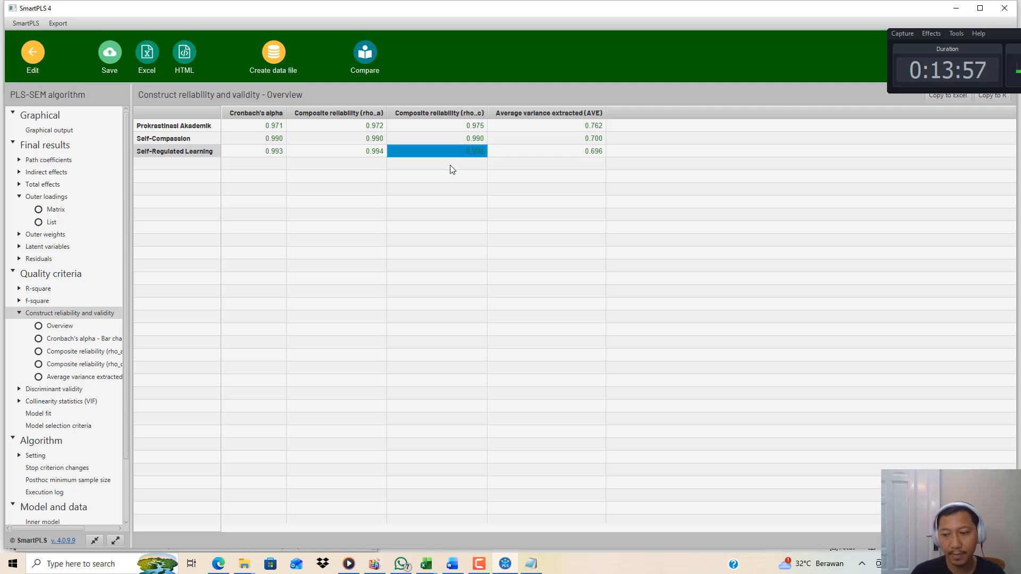
click(448, 135)
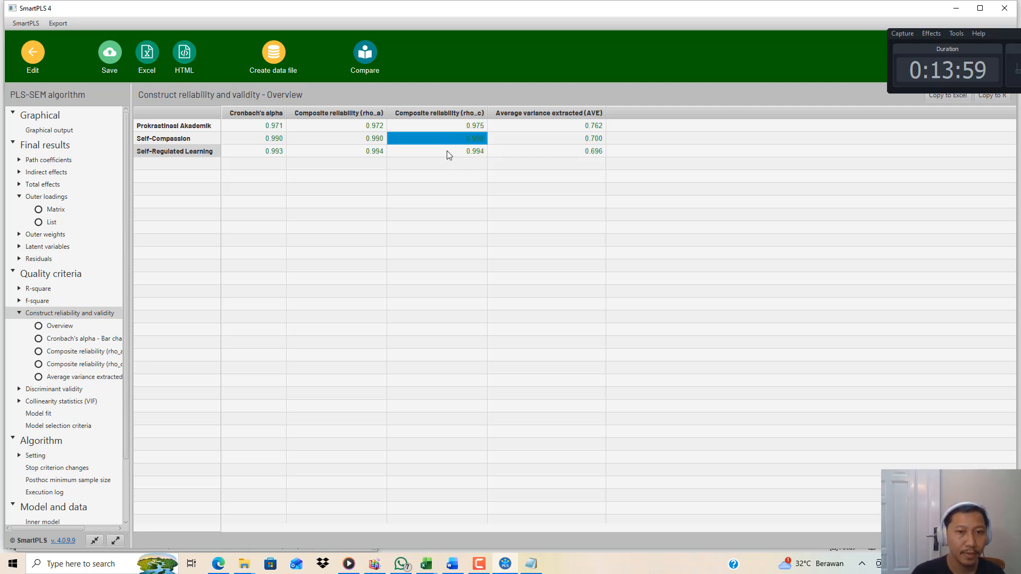
click(446, 152)
click(531, 563)
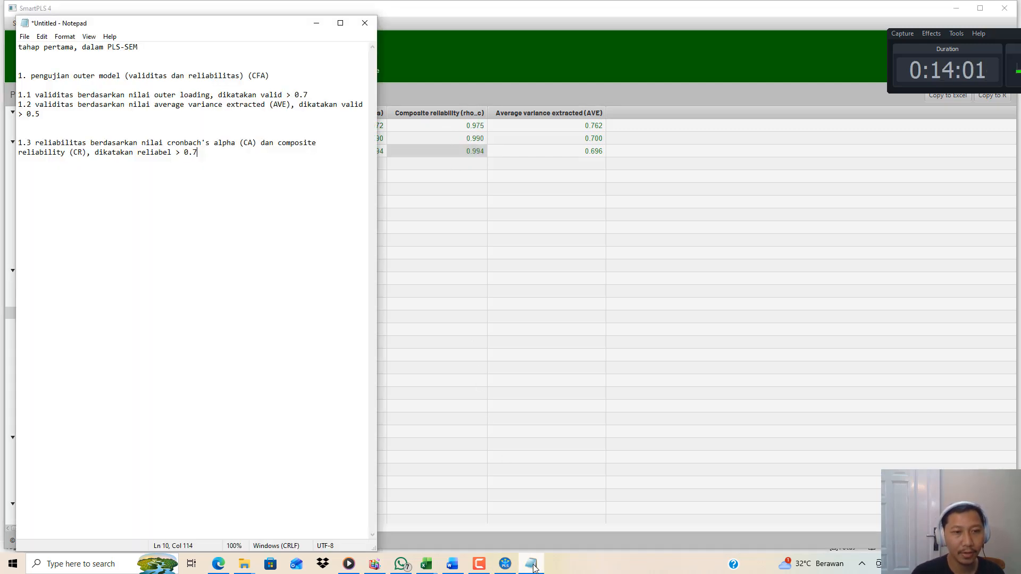
drag(197, 152, 34, 141)
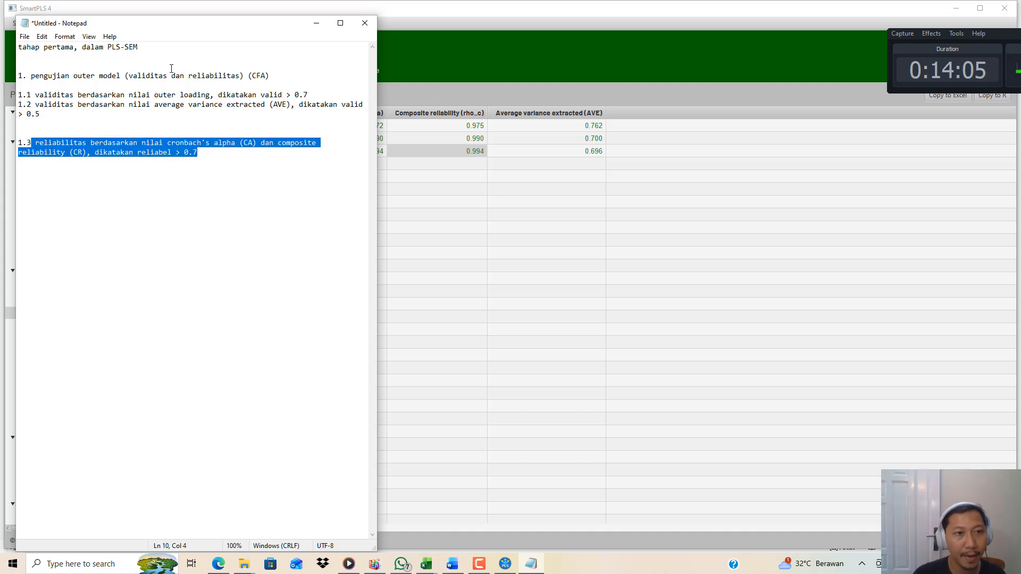
click(316, 23)
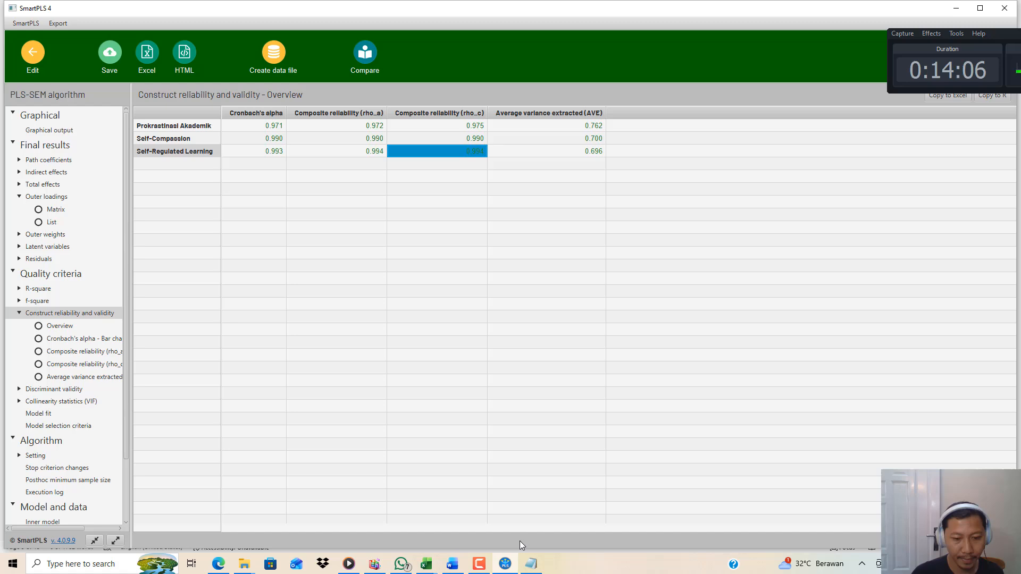
- In the Word results document, review the reliability section with Tabel 4.3 (Composite Reliability) and Tabel 4.4 (Cronbach's Alpha)
click(452, 563)
scroll(503, 295, down, 8)
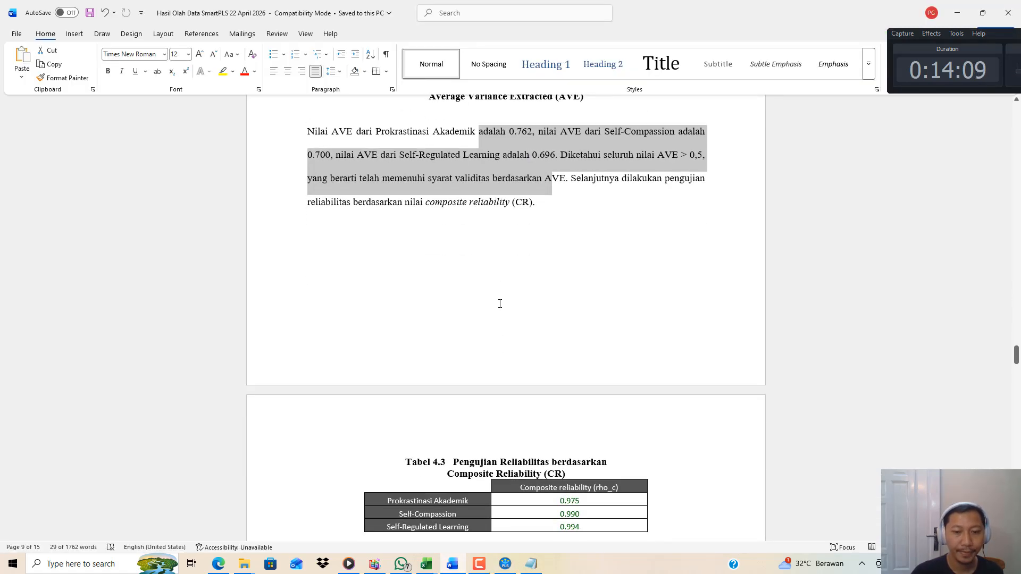
scroll(493, 300, down, 12)
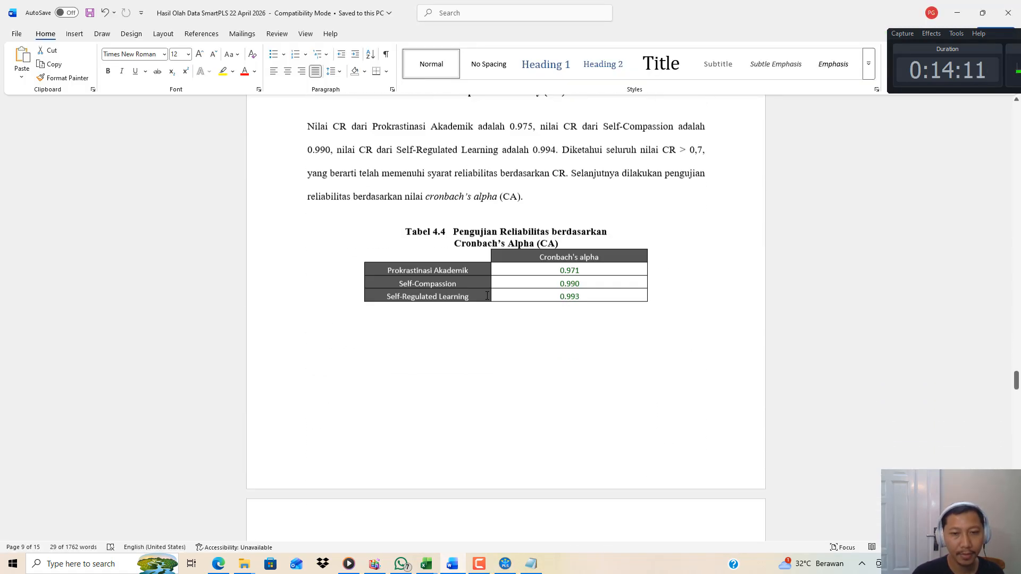
scroll(486, 287, up, 6)
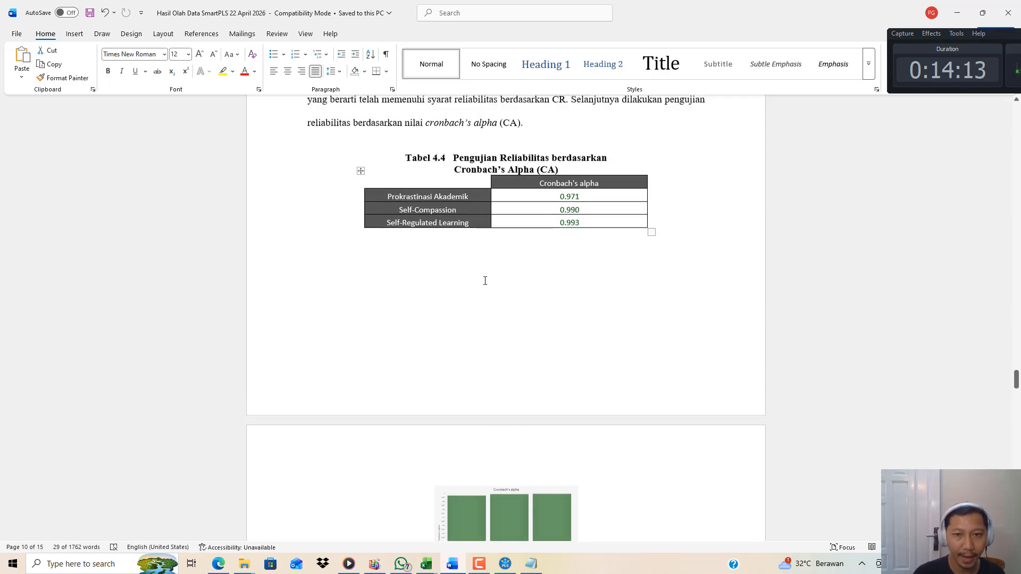
scroll(485, 277, up, 2)
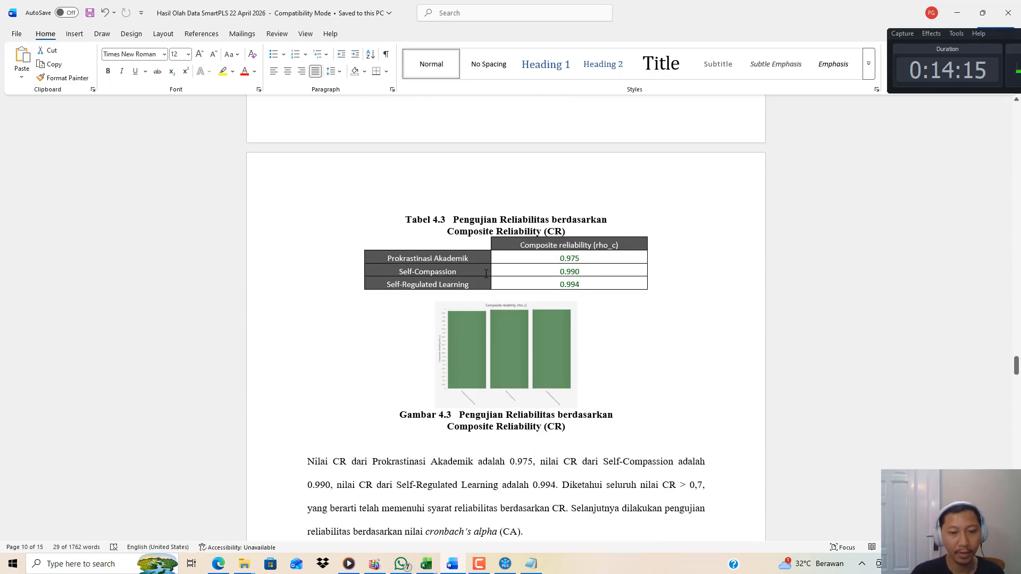
scroll(489, 298, down, 2)
- In the Notepad notes, add below item 1.3 the line "1.4 pengujian validitas diskriminan berdasarkan htmt"
click(531, 564)
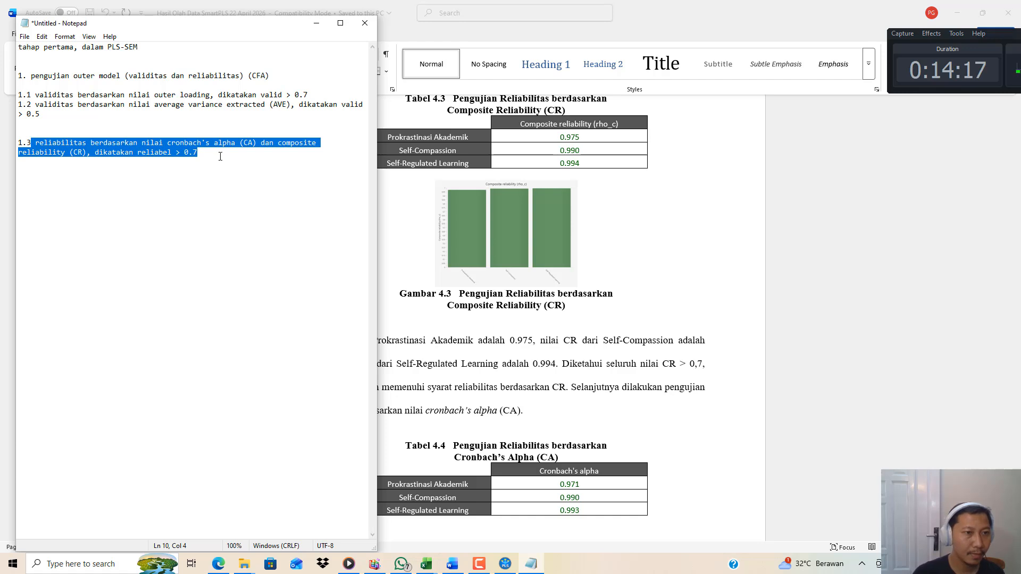
click(220, 157)
text(1.)
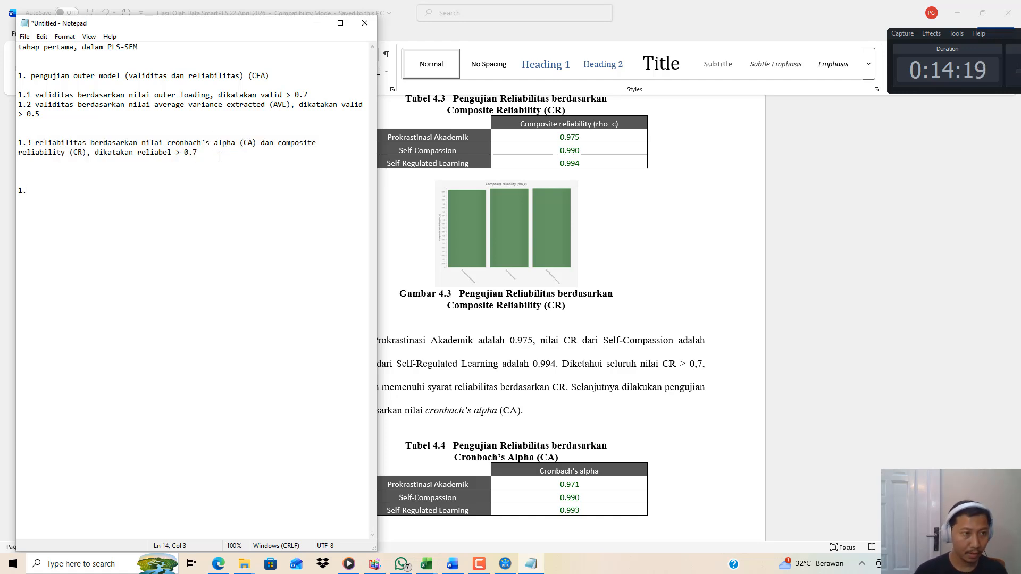
text(4 penguji)
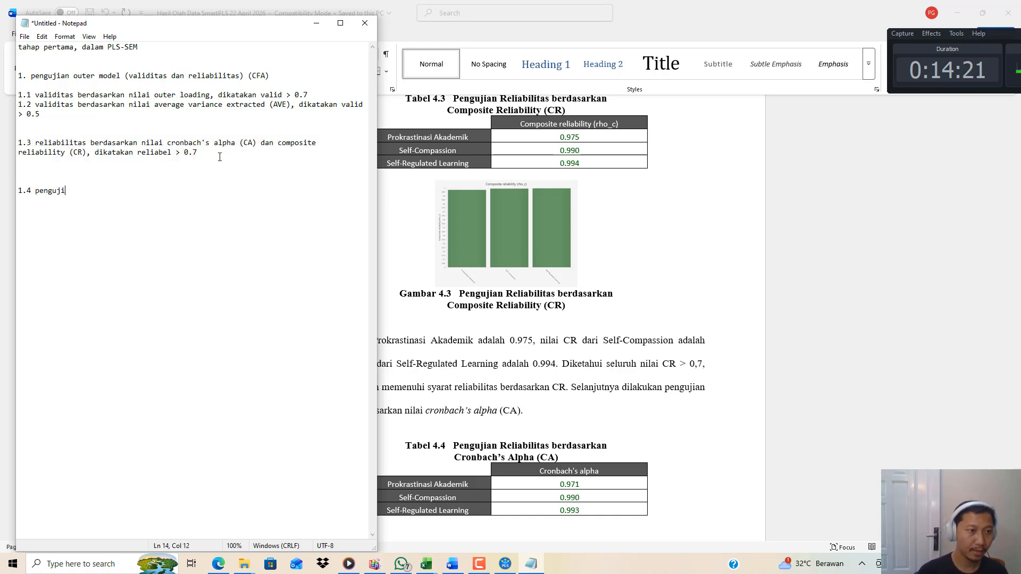
text(an validitas )
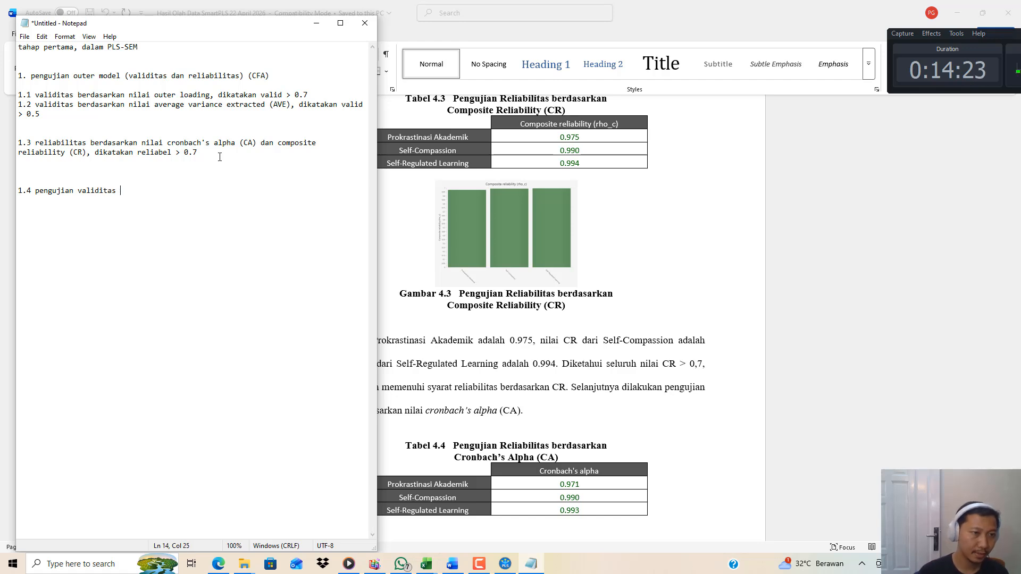
text(diskriminan )
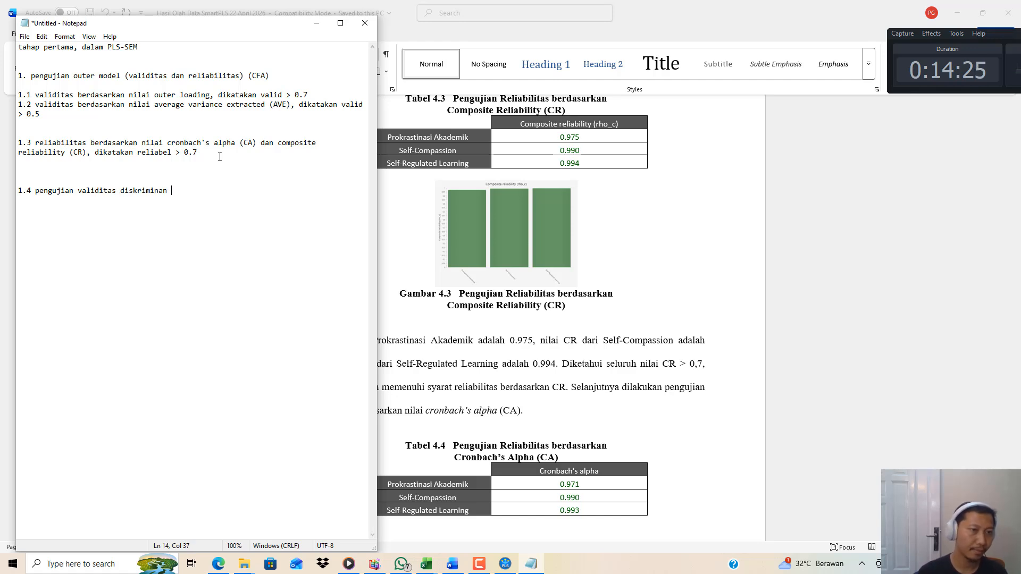
text(berdasarkan)
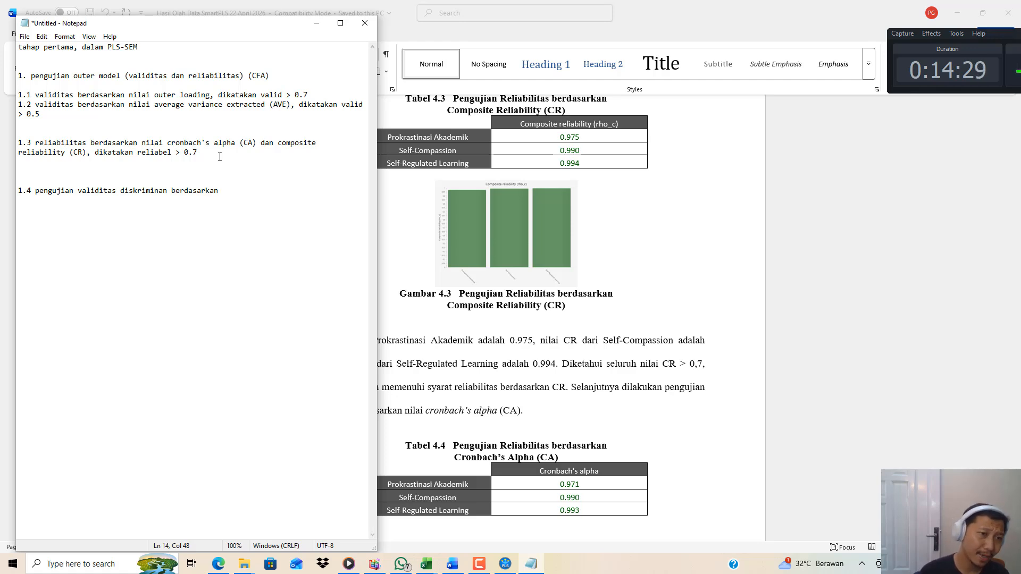
text( htmt)
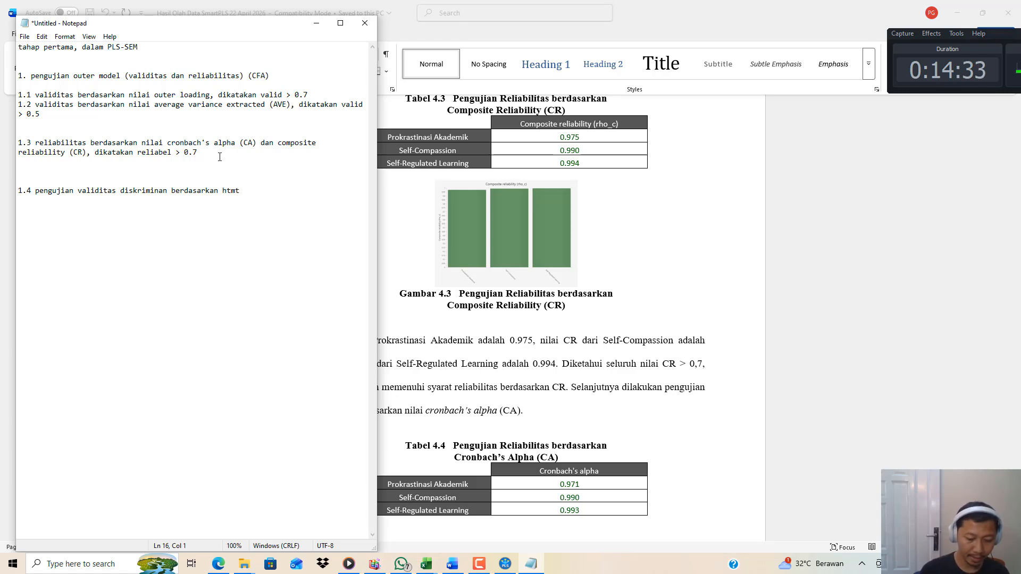
- Add below item 1.4 the line "1.5 pengujian validitas diskriminan berdasarkan fornell-larcker"
text(  1.5 v)
key(BackSpace)
text(p)
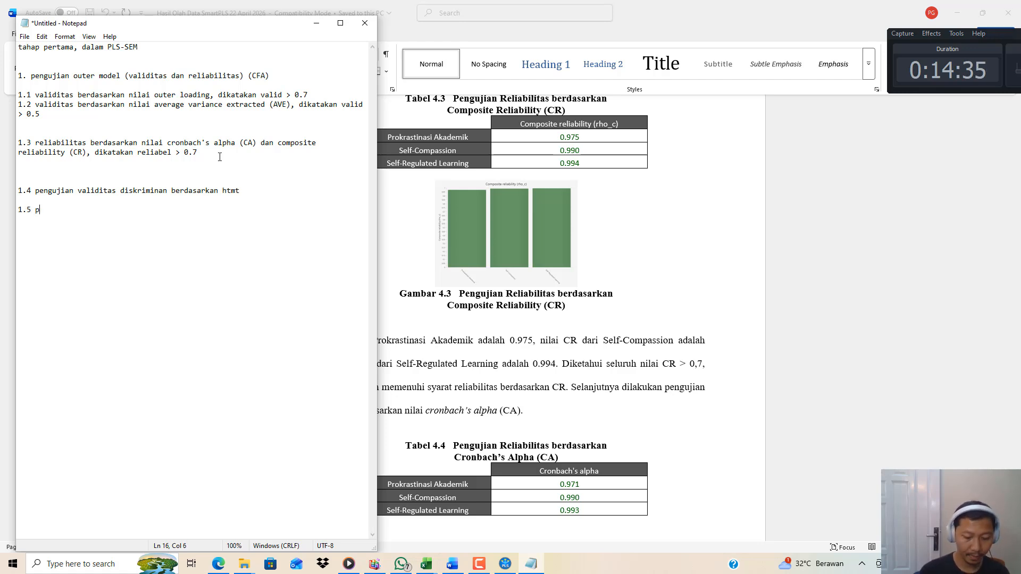
text(engujian val)
key(BackSpace)
text(al)
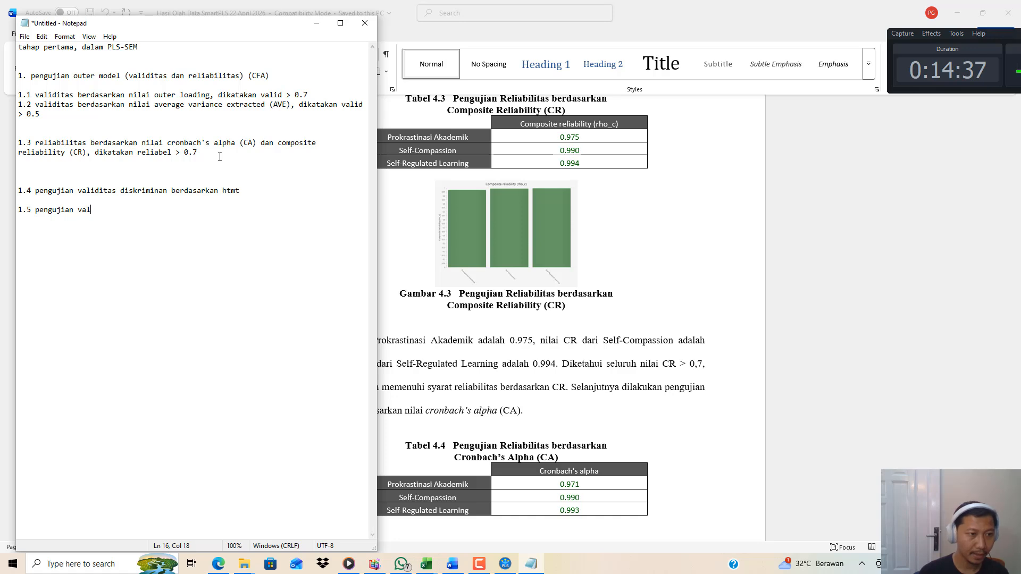
text(idita s diskriminan)
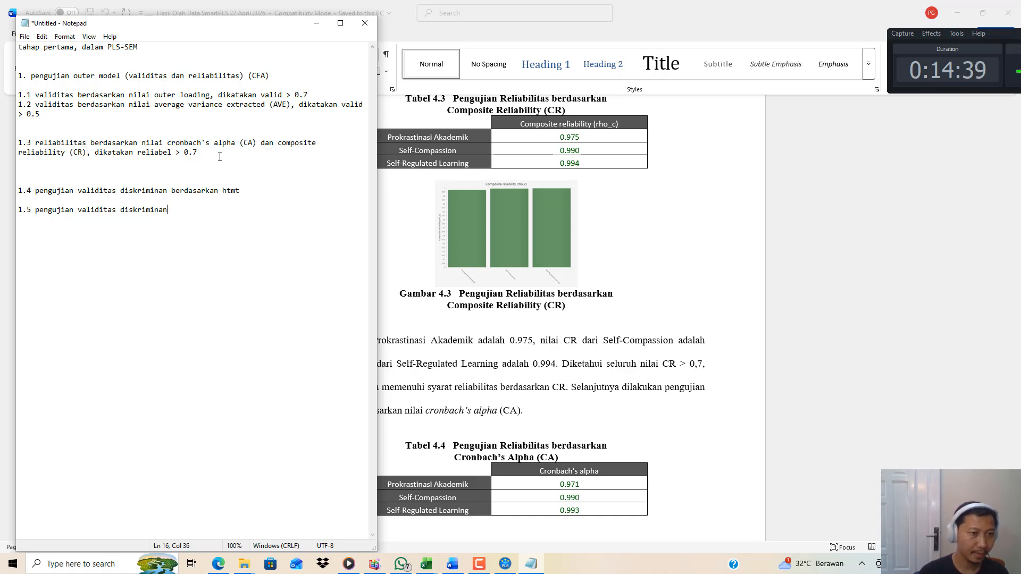
text( berdasarkan fo)
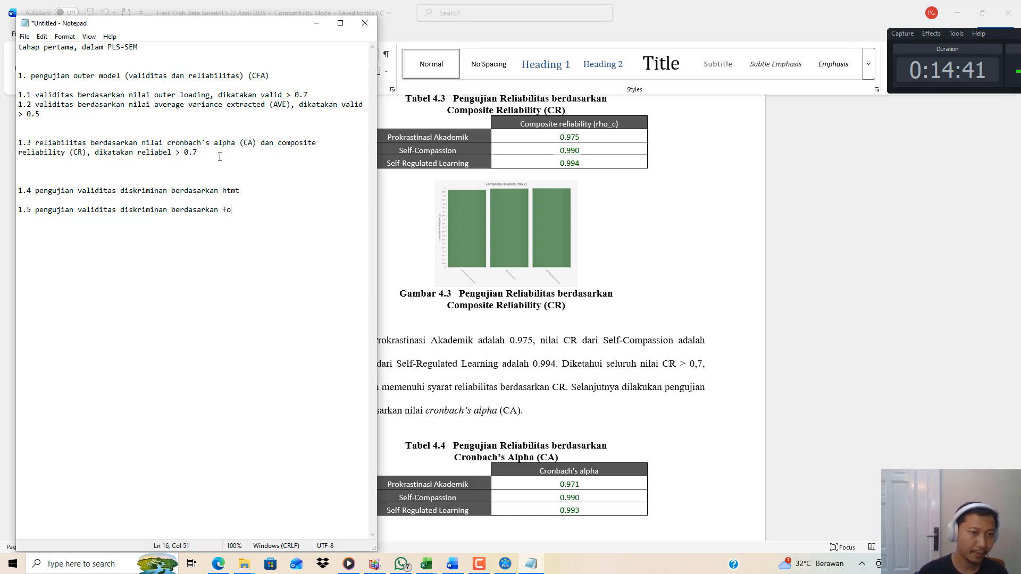
text(rnell-larkc)
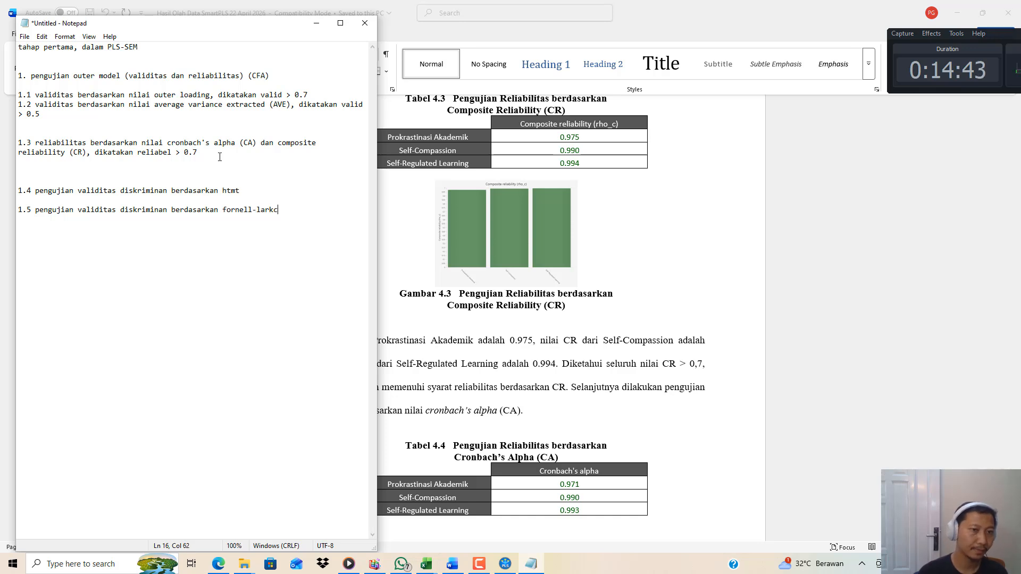
key(BackSpace)
key(BackSpace)
text(cker)
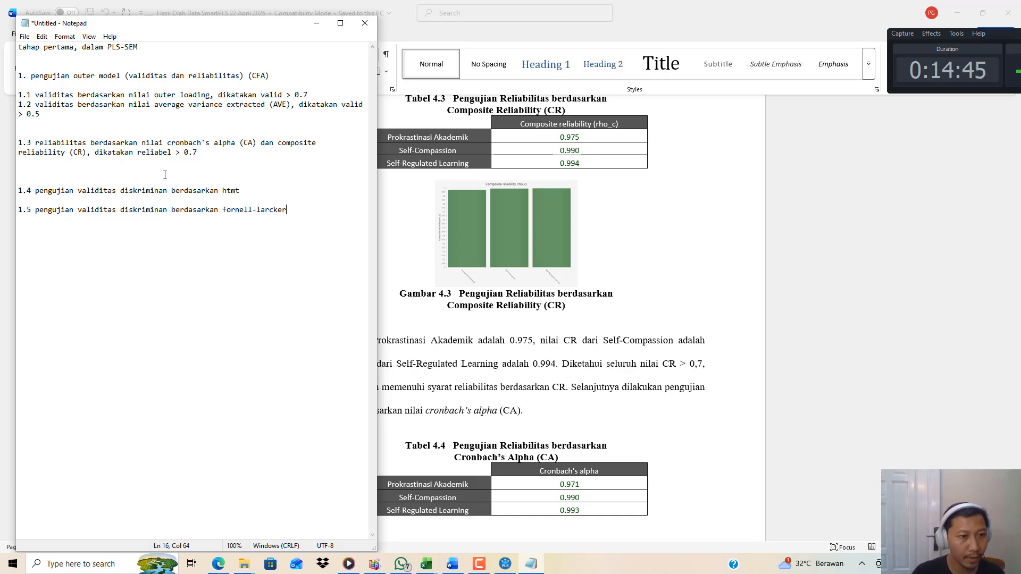
drag(299, 214, 103, 210)
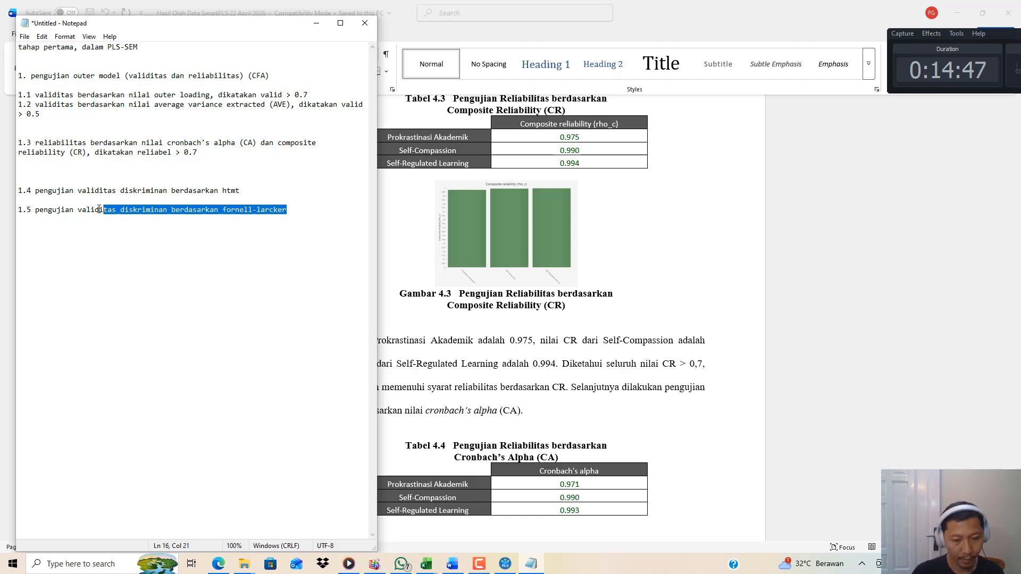
- In SmartPLS, open the Fornell-Larcker criterion under Discriminant validity and examine its matrix of construct values
click(505, 564)
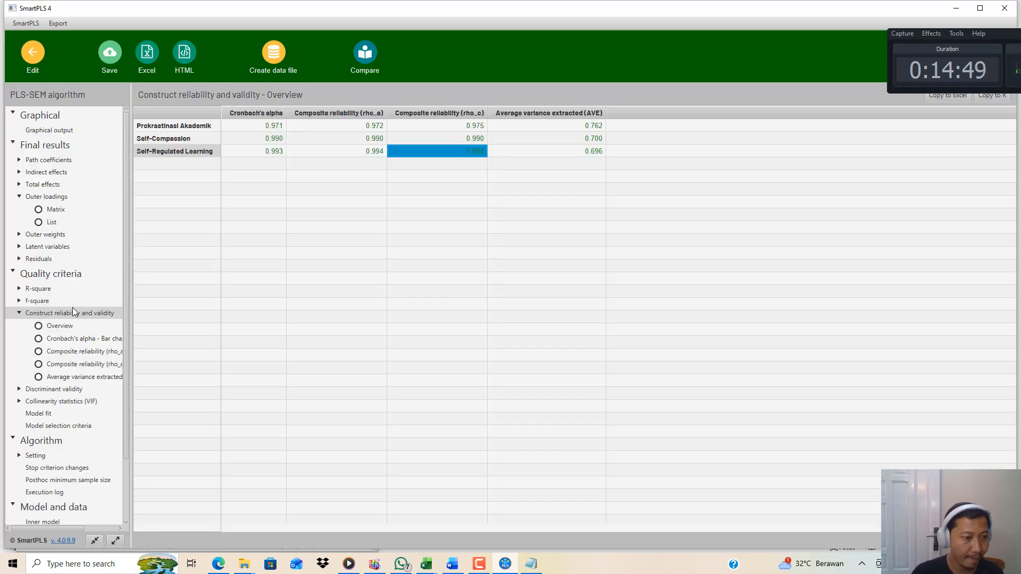
click(73, 390)
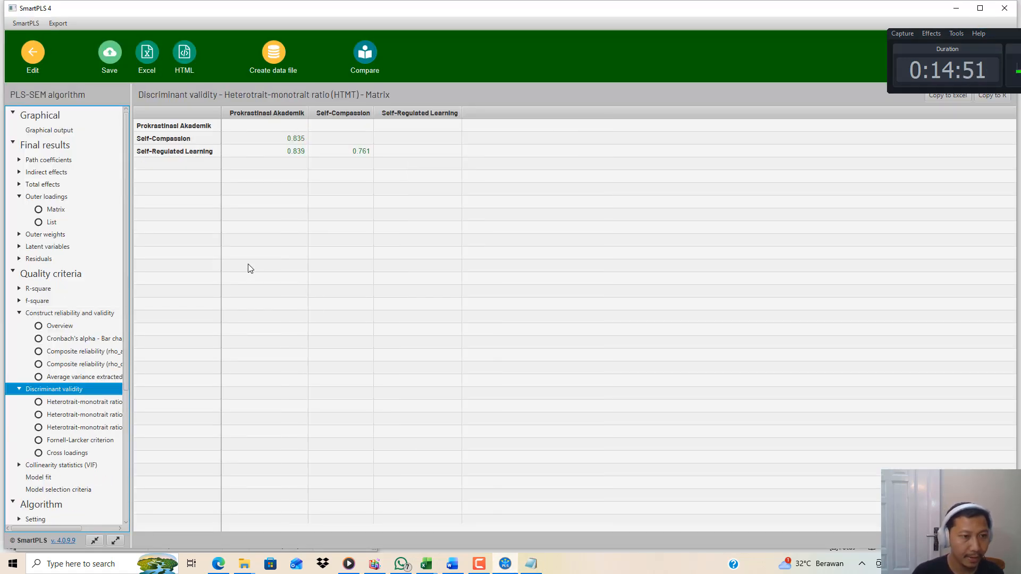
click(97, 441)
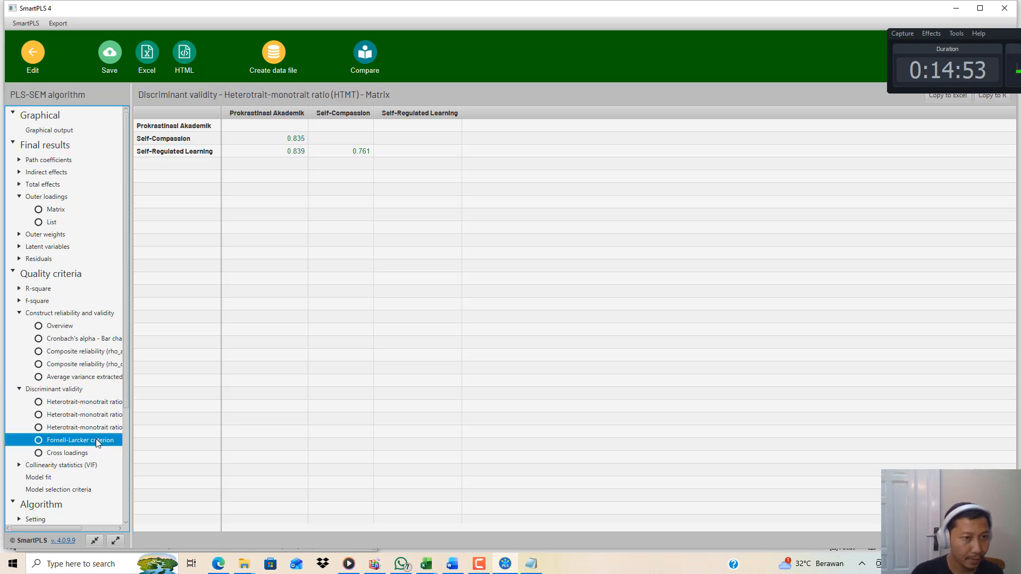
click(290, 138)
click(293, 151)
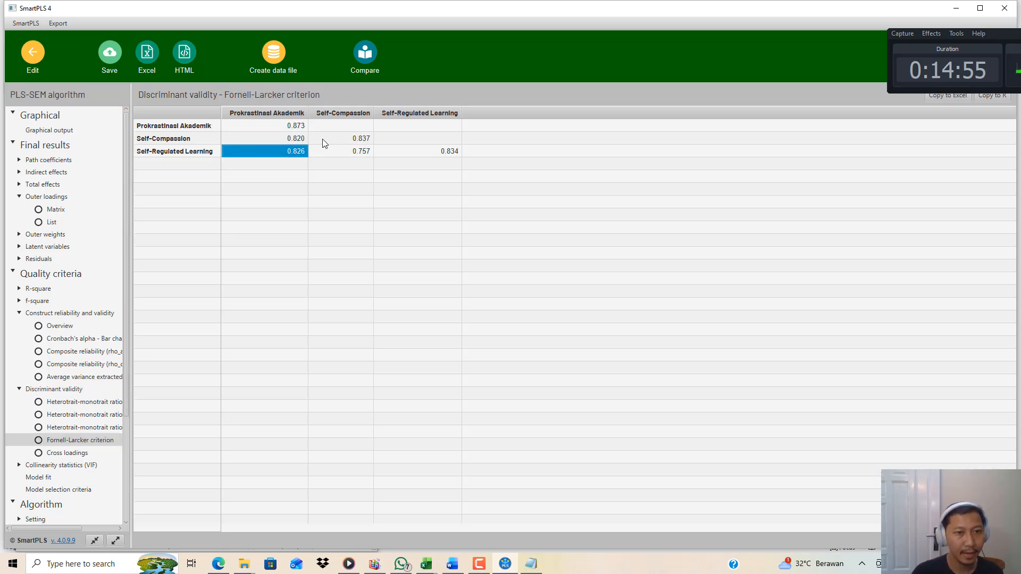
click(321, 140)
click(383, 152)
- In the Word results document, review Tabel 4.5 (Fornell & Larcker) and its note explaining the diagonal values as the square root of AVE
click(452, 563)
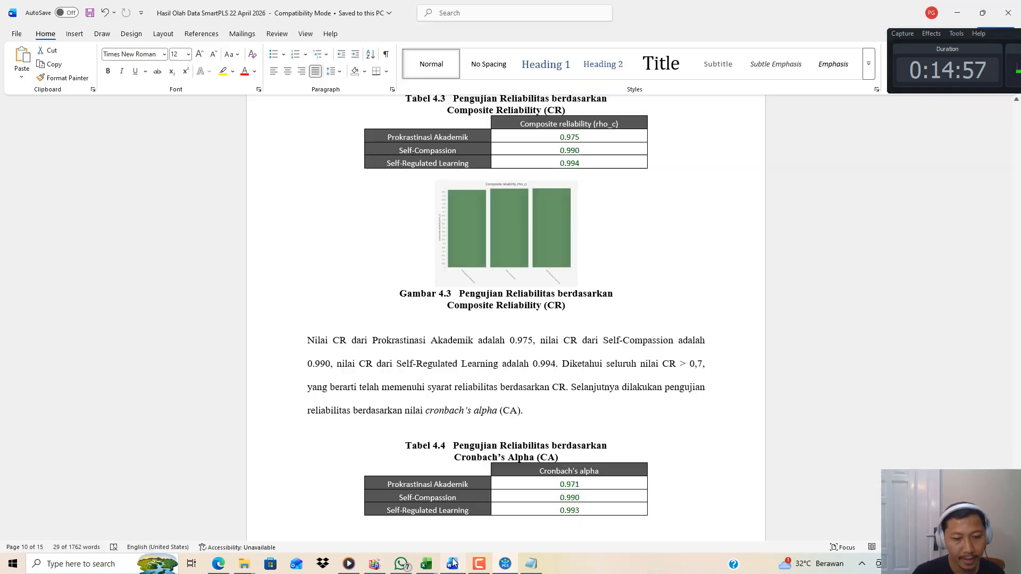
scroll(487, 338, down, 10)
scroll(487, 338, down, 4)
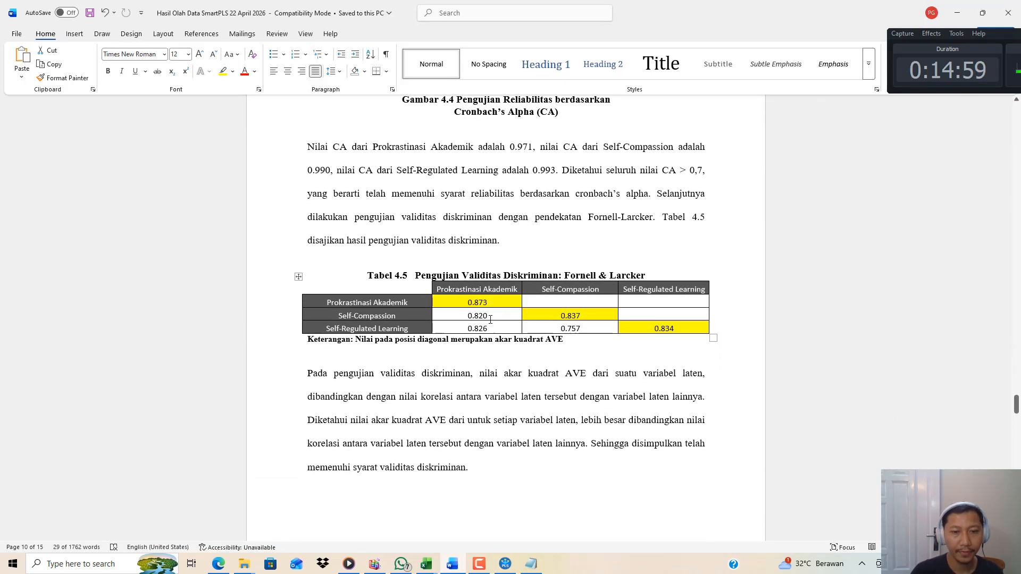
scroll(484, 302, down, 1)
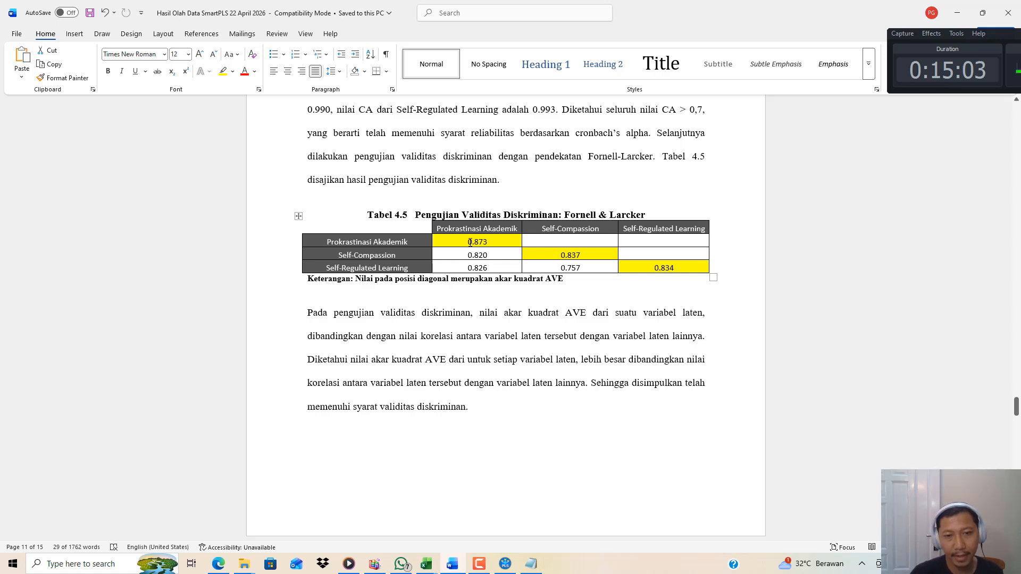
drag(470, 243, 488, 243)
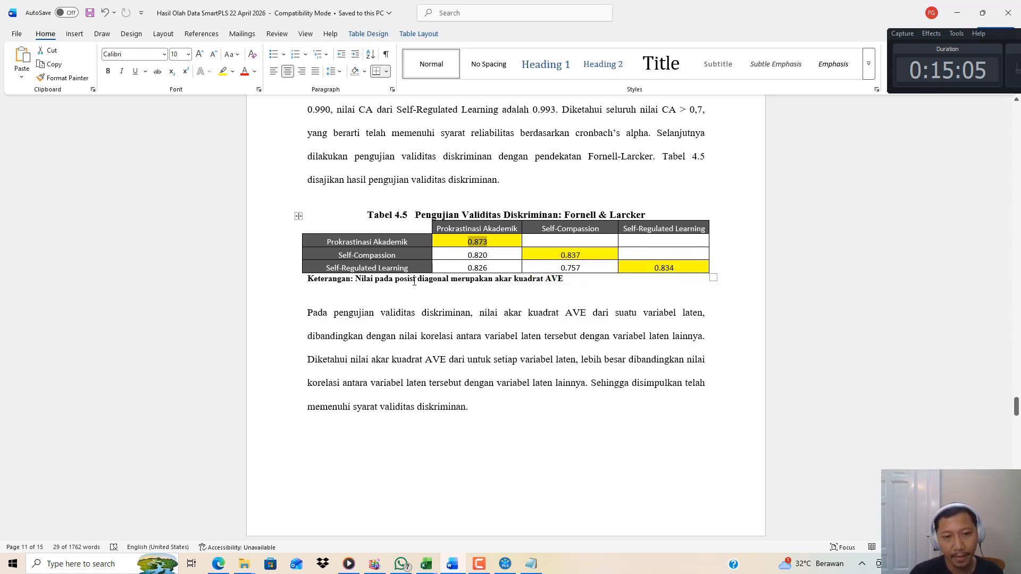
click(414, 282)
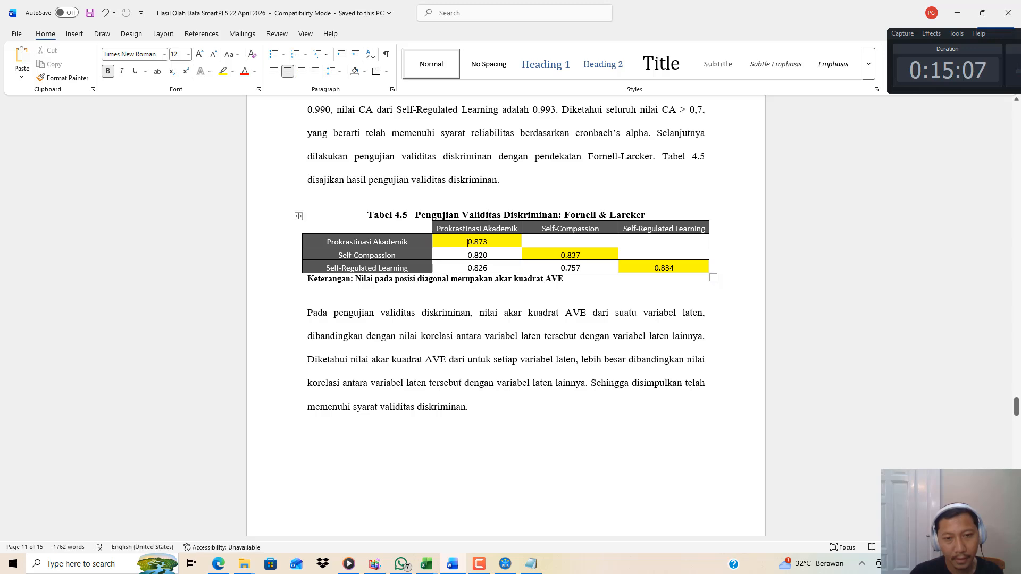
drag(468, 242, 488, 243)
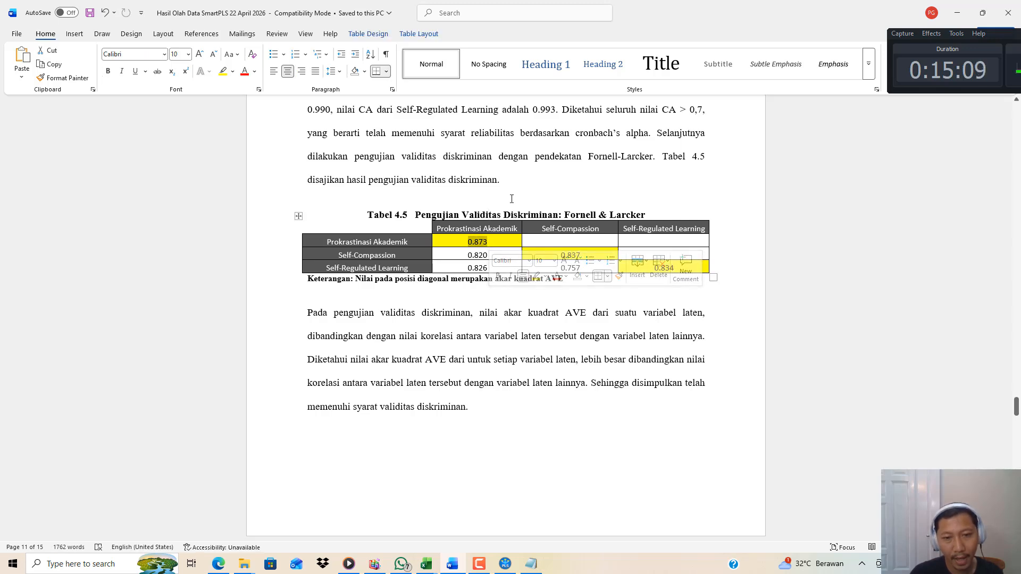
drag(495, 279, 548, 283)
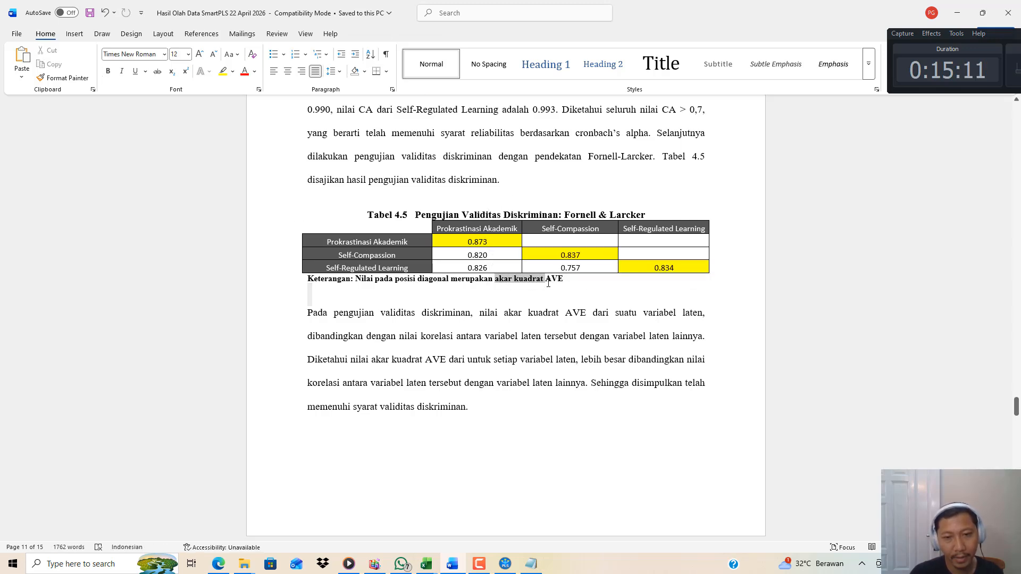
- Examine the highlighted diagonal value in Tabel 4.5 for Prokrastinasi Akademik, Self-Compassion and Self-Regulated Learning
drag(488, 242, 465, 243)
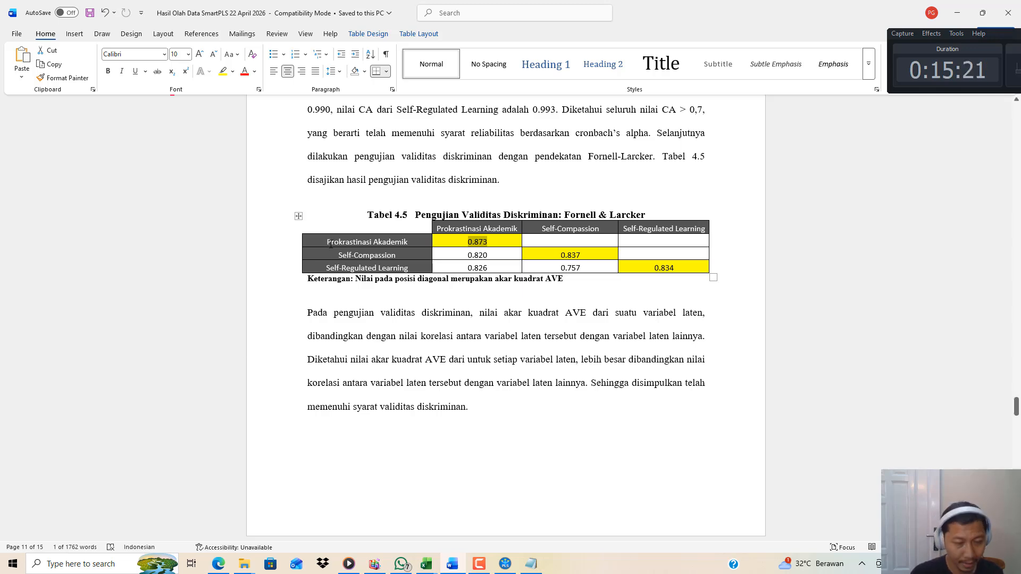
drag(331, 242, 407, 244)
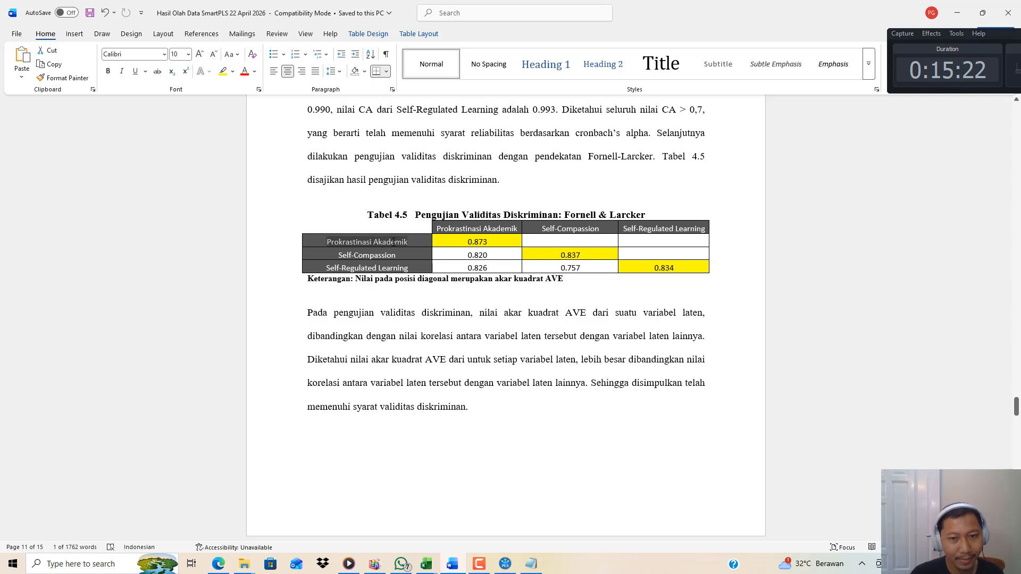
click(402, 333)
drag(585, 251, 560, 255)
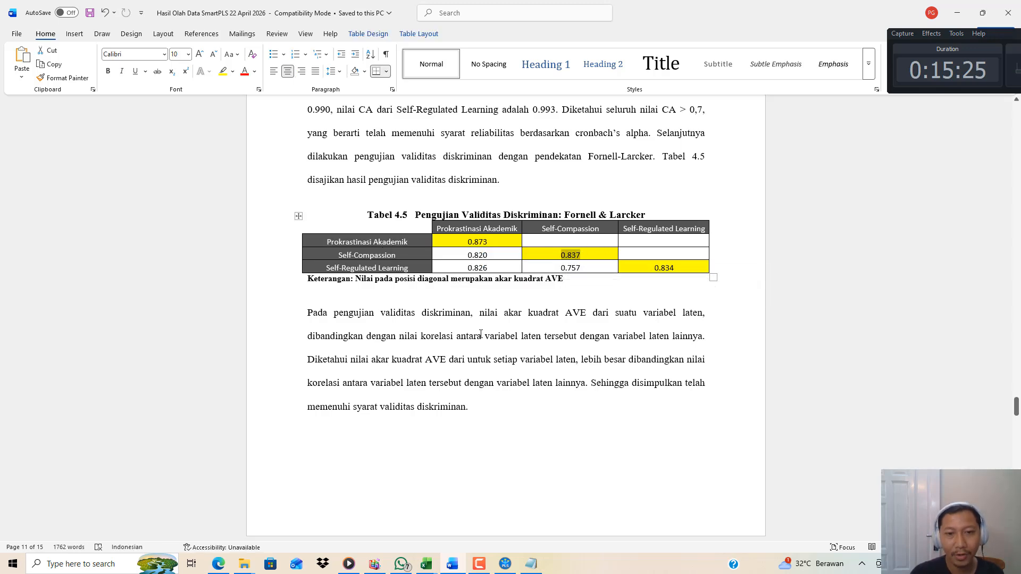
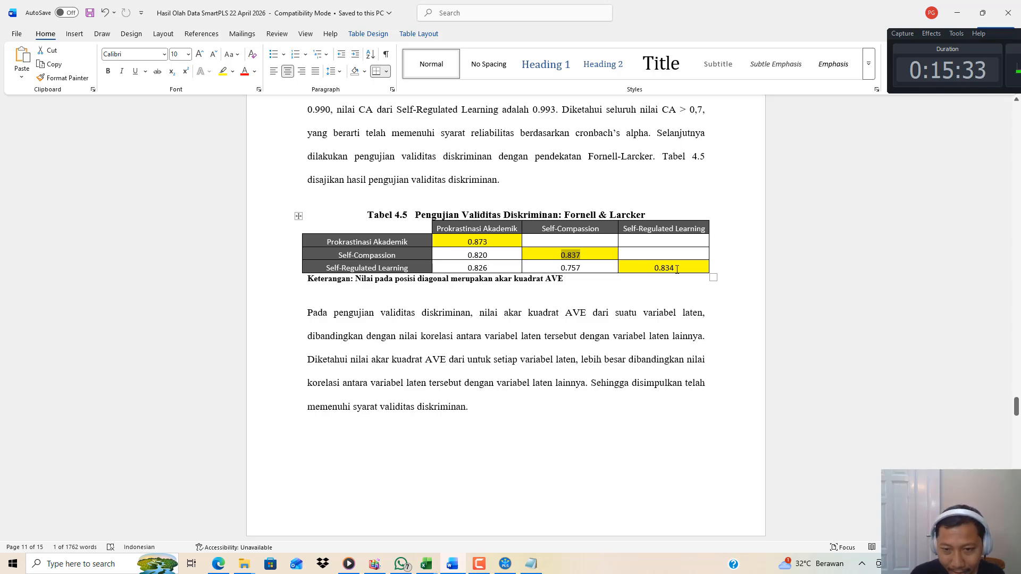
drag(675, 268, 654, 268)
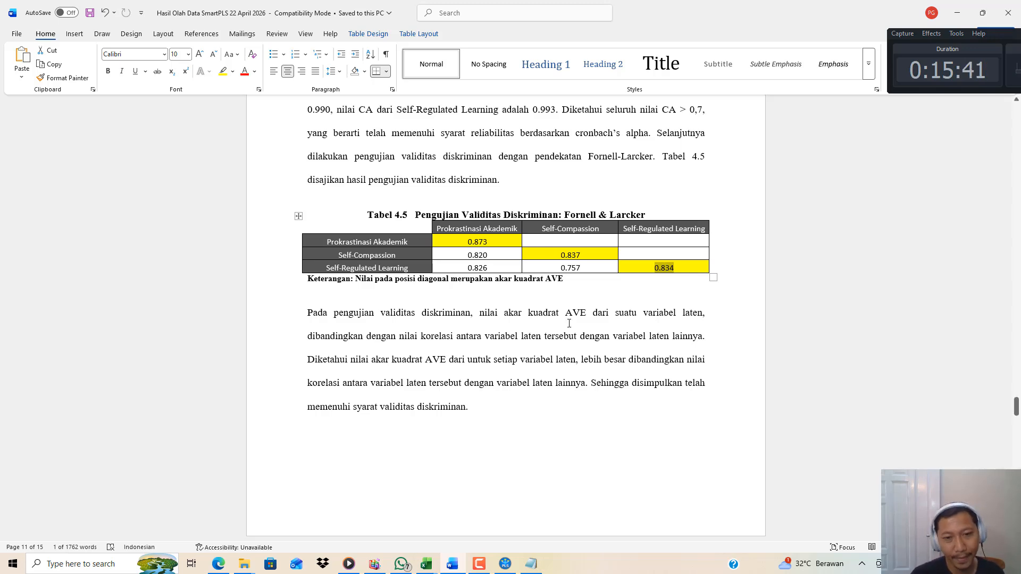
- Compare the off-diagonal correlations between constructs in Tabel 4.5 with the square roots of AVE on the diagonal
drag(480, 256, 481, 271)
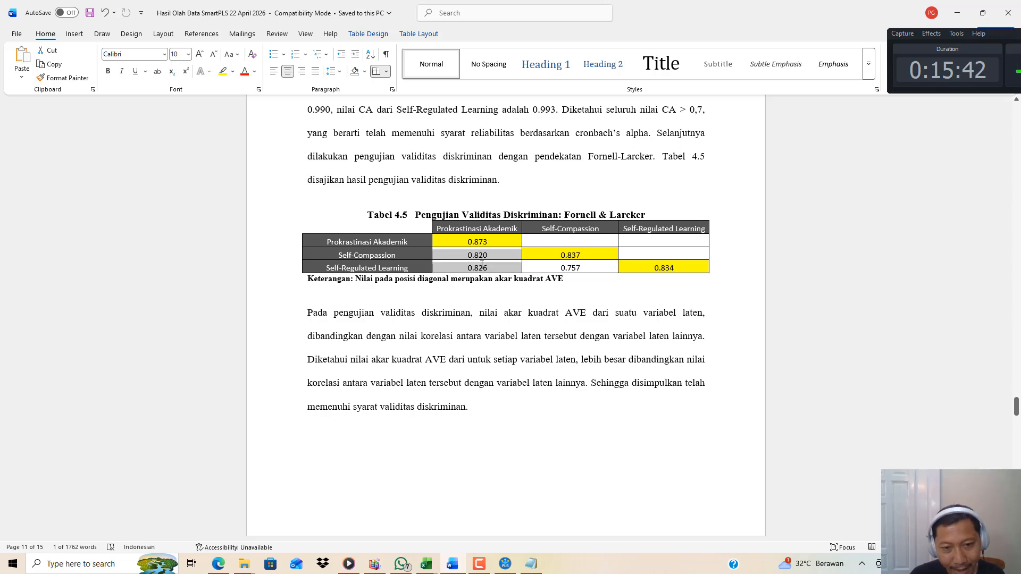
click(462, 290)
double_click(558, 269)
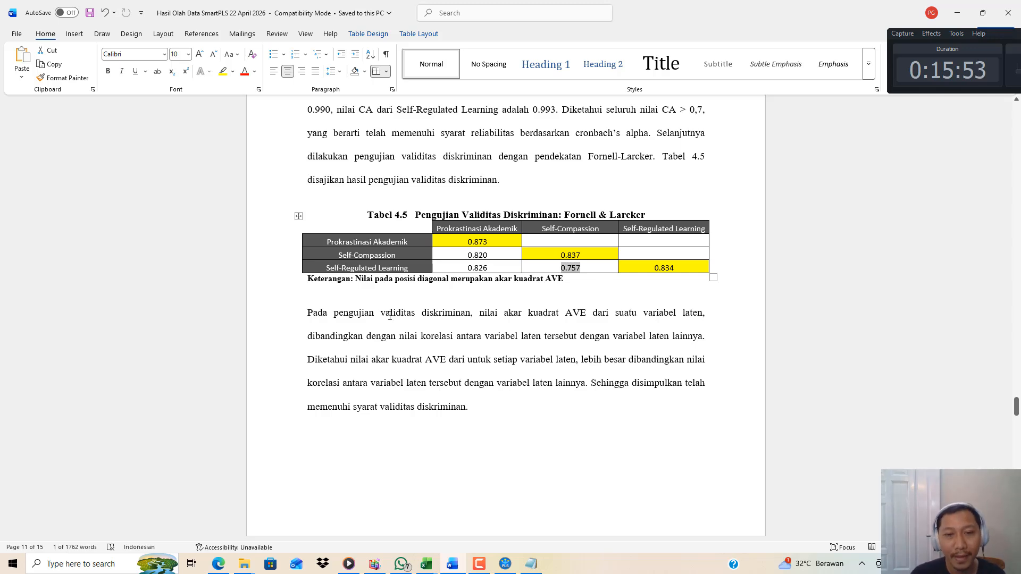
drag(468, 242, 489, 242)
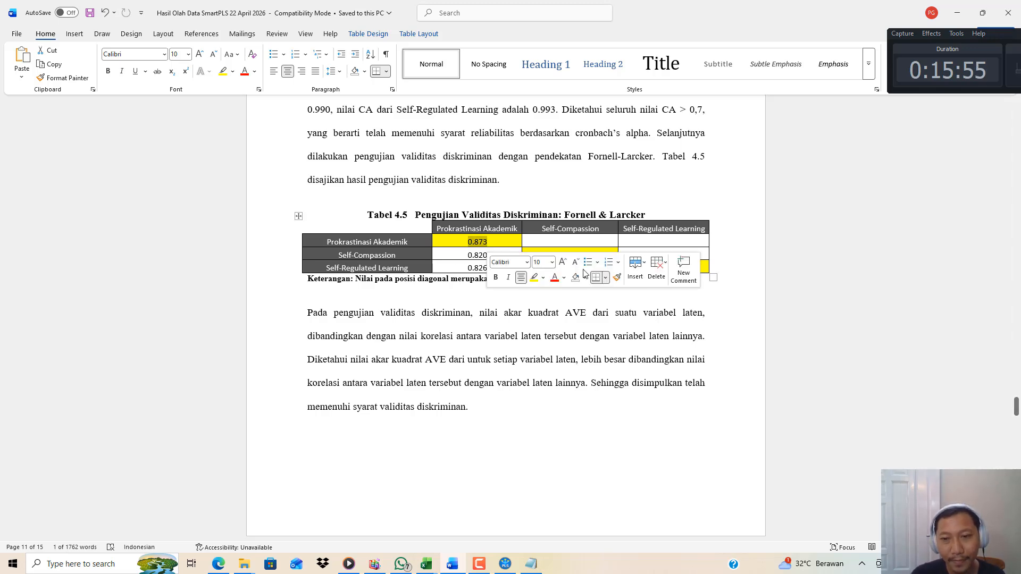
click(572, 251)
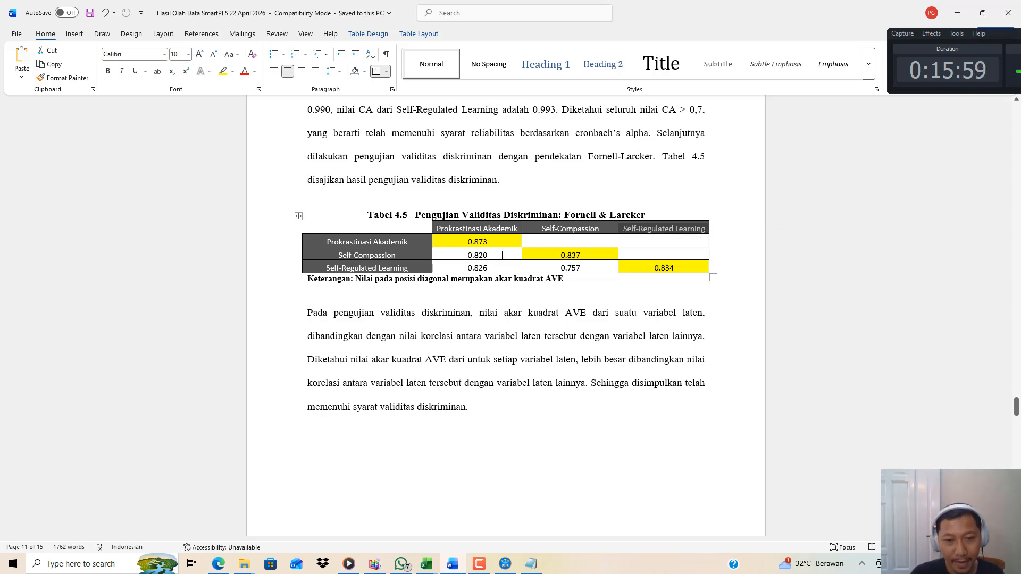
drag(504, 256, 500, 263)
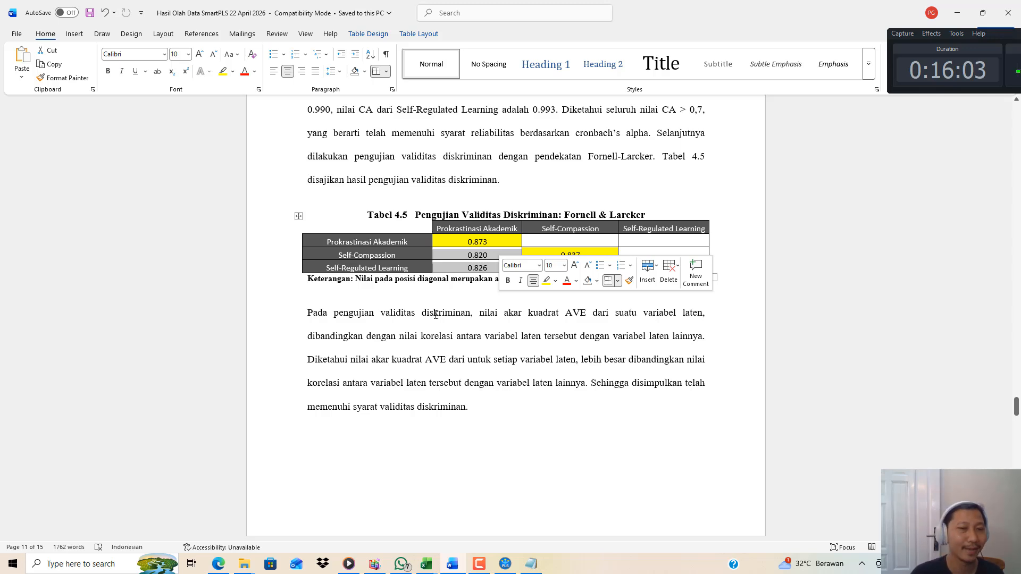
drag(486, 196, 434, 314)
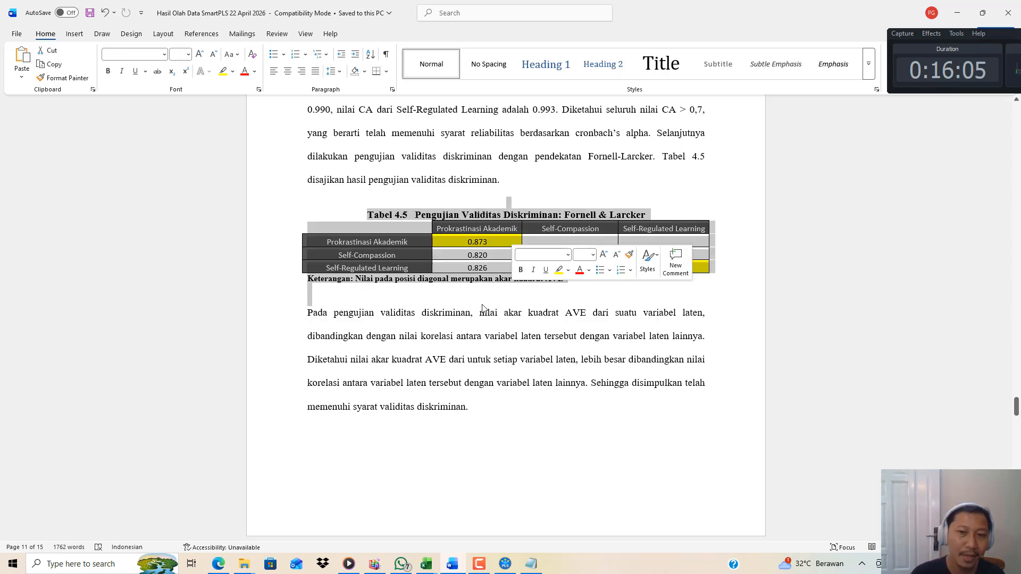
scroll(434, 316, down, 7)
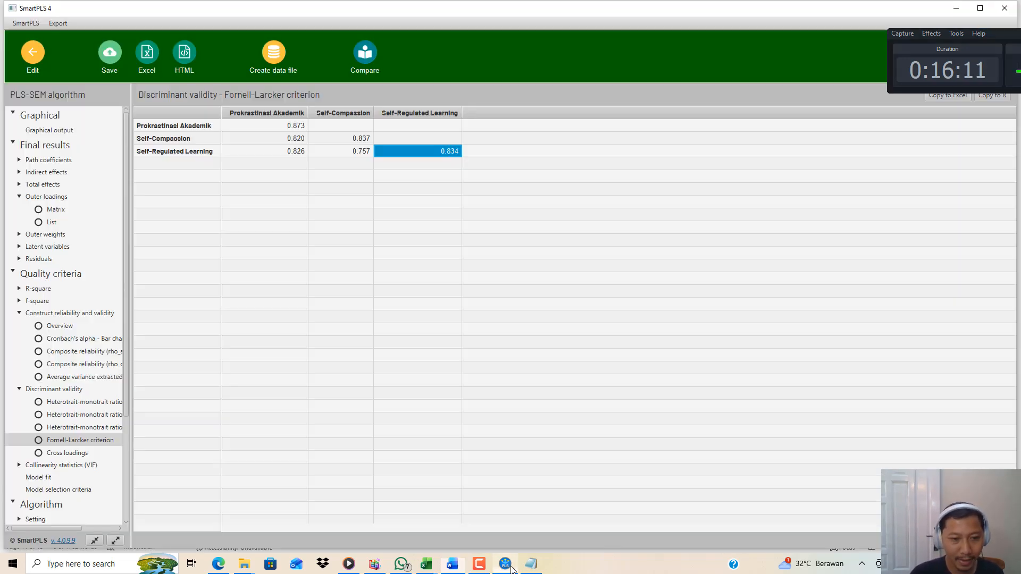
- In SmartPLS, open the Heterotrait-monotrait ratio (HTMT) matrix and look over its values and construct headings
key(alt+Tab)
click(95, 401)
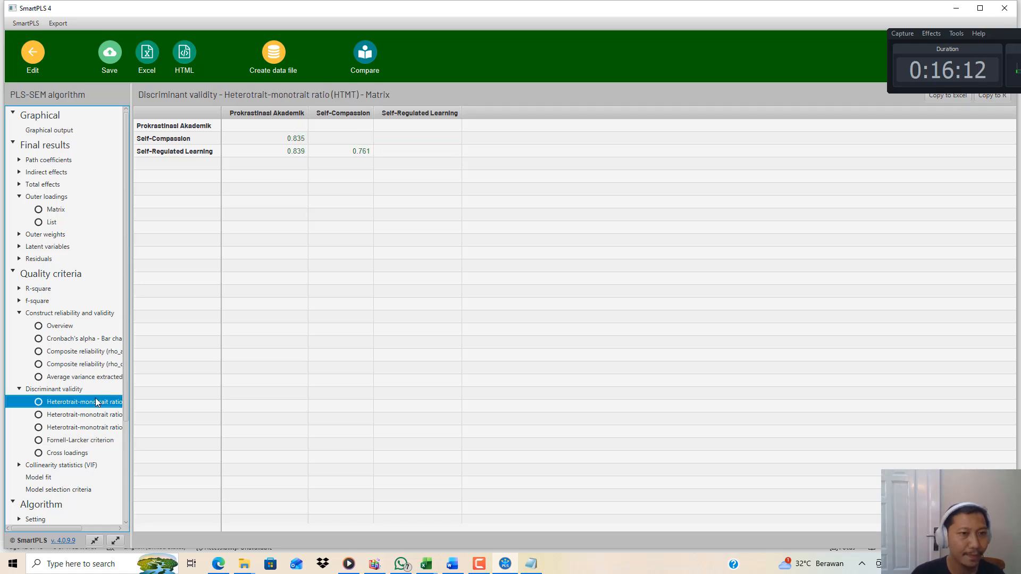
click(295, 142)
click(297, 151)
click(341, 155)
click(288, 126)
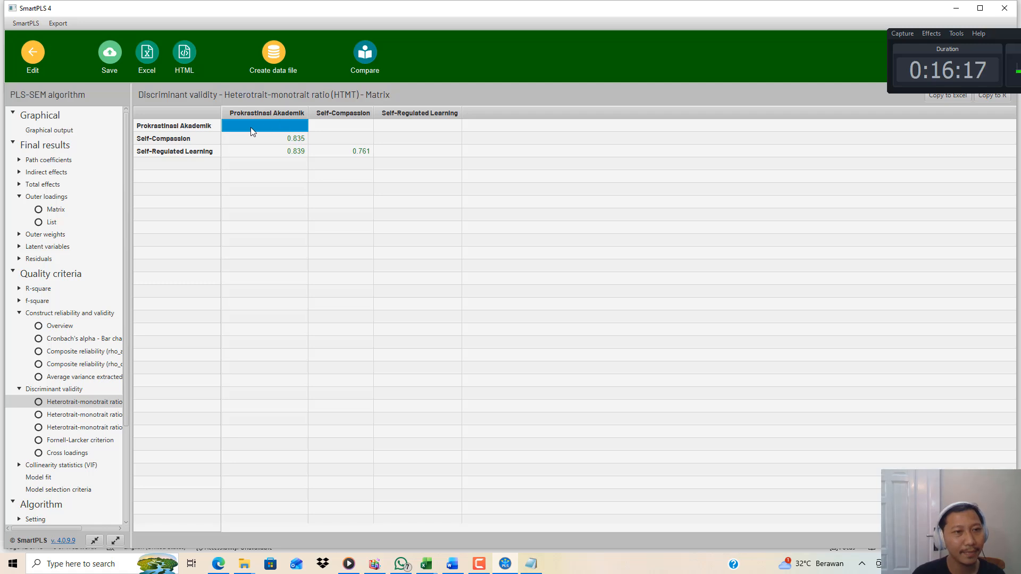
click(201, 130)
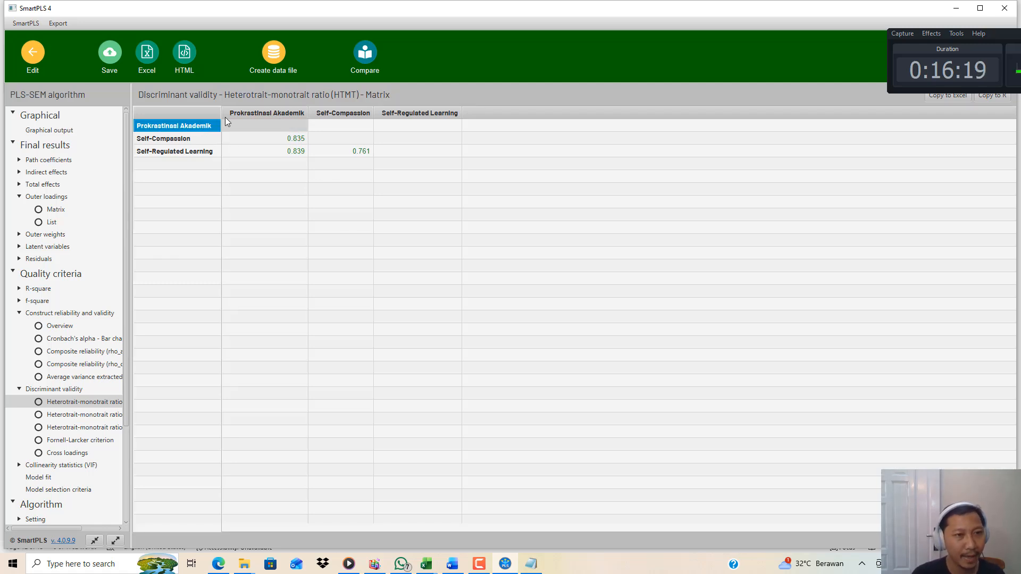
click(267, 113)
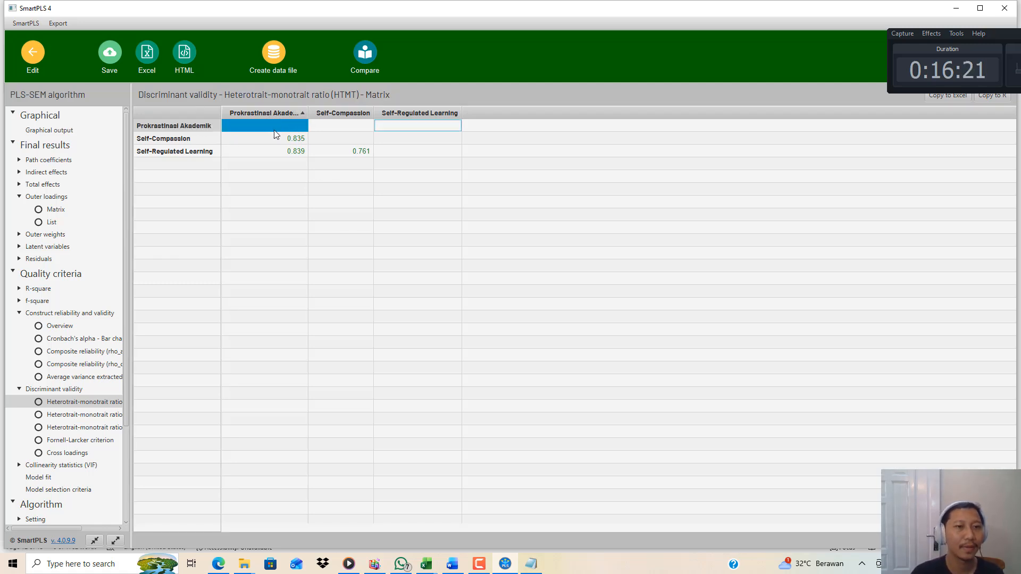
- Examine the HTMT value of each construct pair among Prokrastinasi Akademik, Self-Compassion and Self-Regulated Learning
click(330, 139)
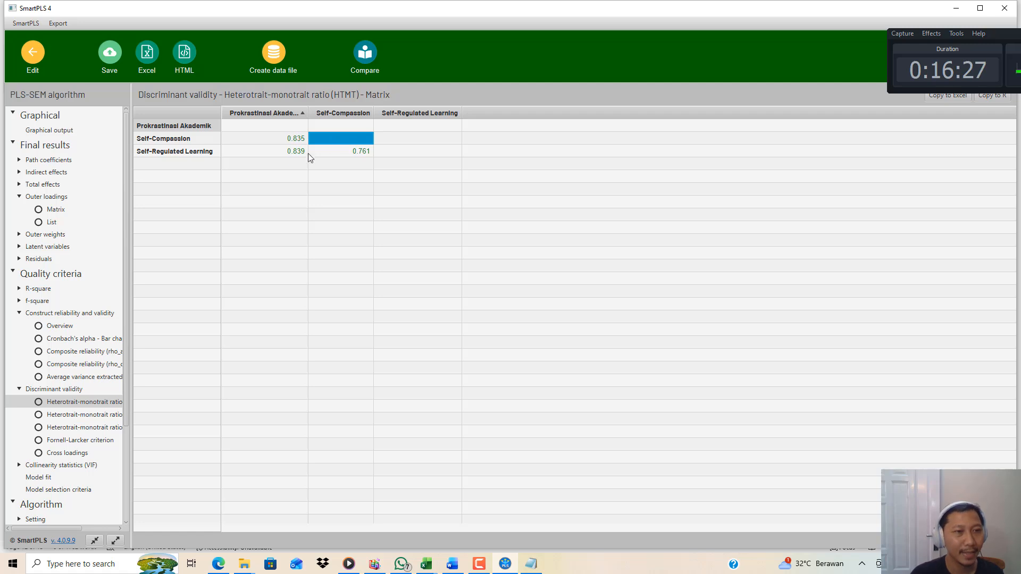
click(285, 138)
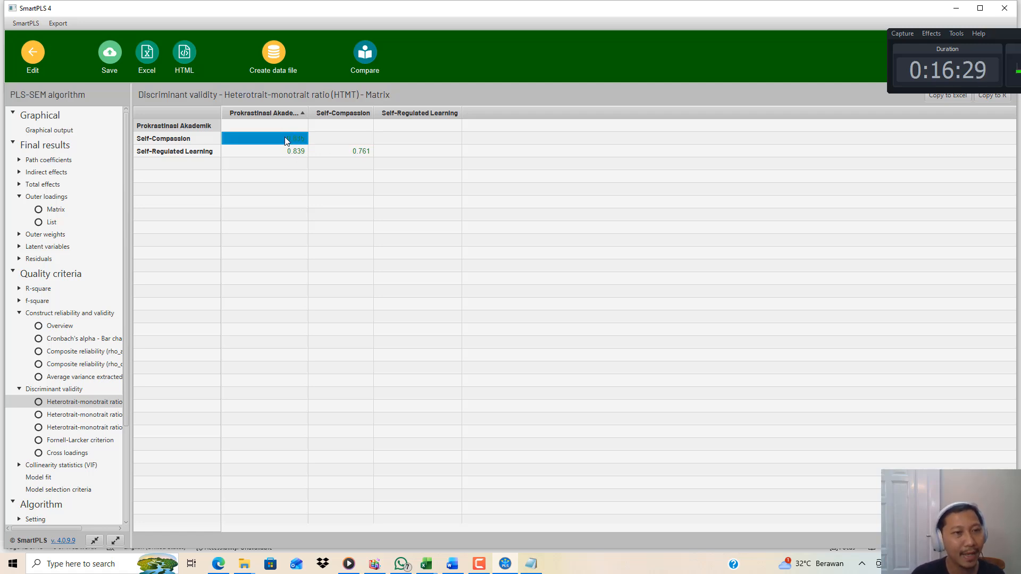
click(180, 139)
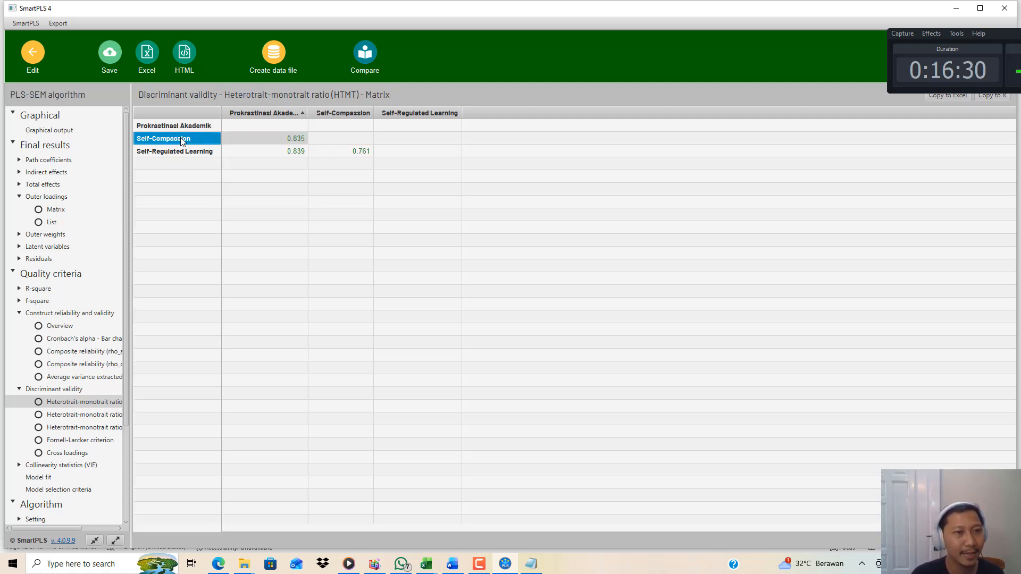
click(285, 141)
click(290, 153)
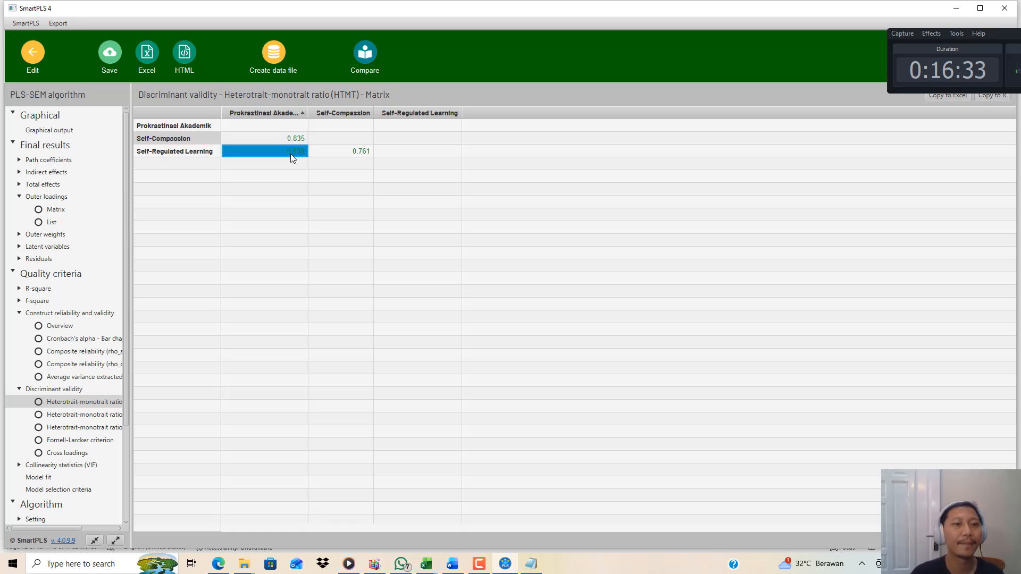
click(182, 153)
click(259, 154)
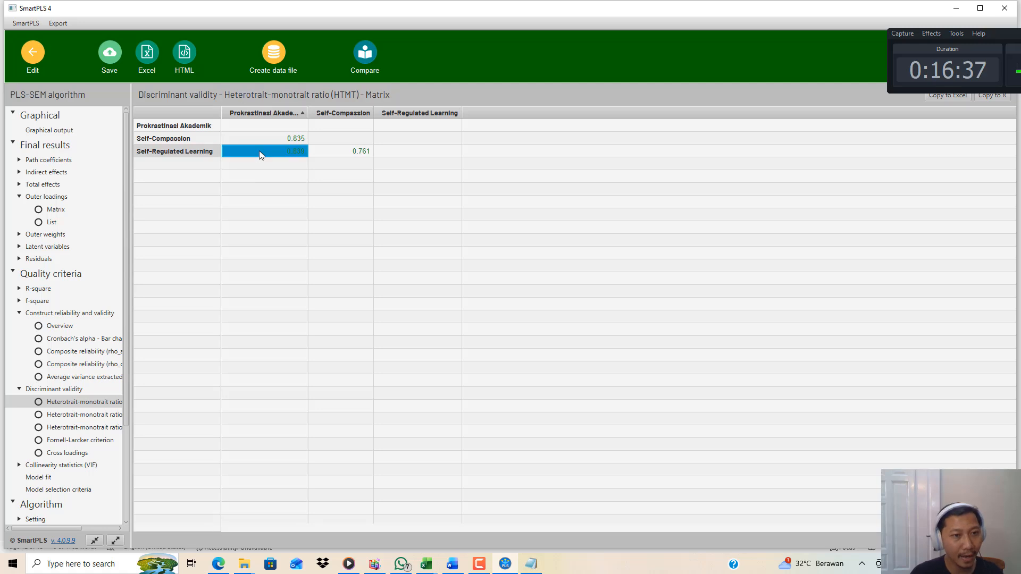
click(354, 154)
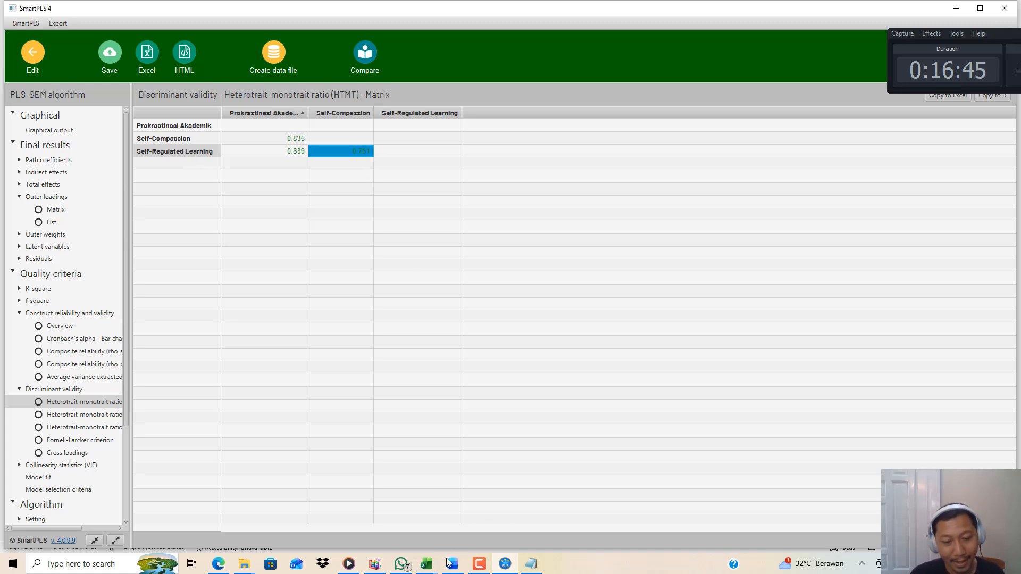
- In the Word results document, review Tabel 4.6 (HTMT) and the paragraph interpreting it against the < 0.9 criterion
key(alt+Tab)
scroll(525, 298, up, 2)
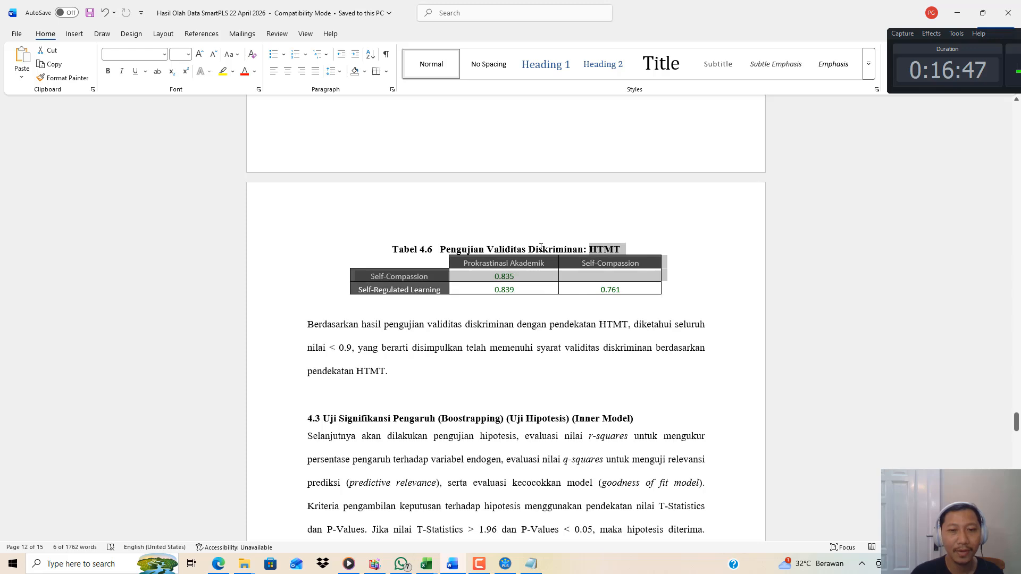
drag(528, 248, 548, 366)
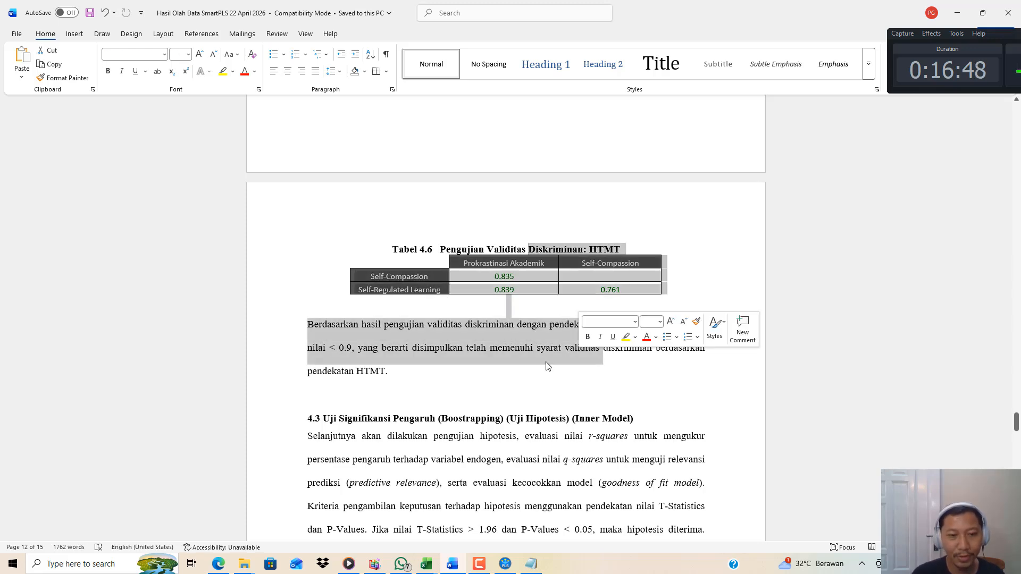
- Check the HTMT values in Tabel 4.6 against the < 0.9 criterion stated in the paragraph below it
click(486, 359)
drag(357, 351, 335, 351)
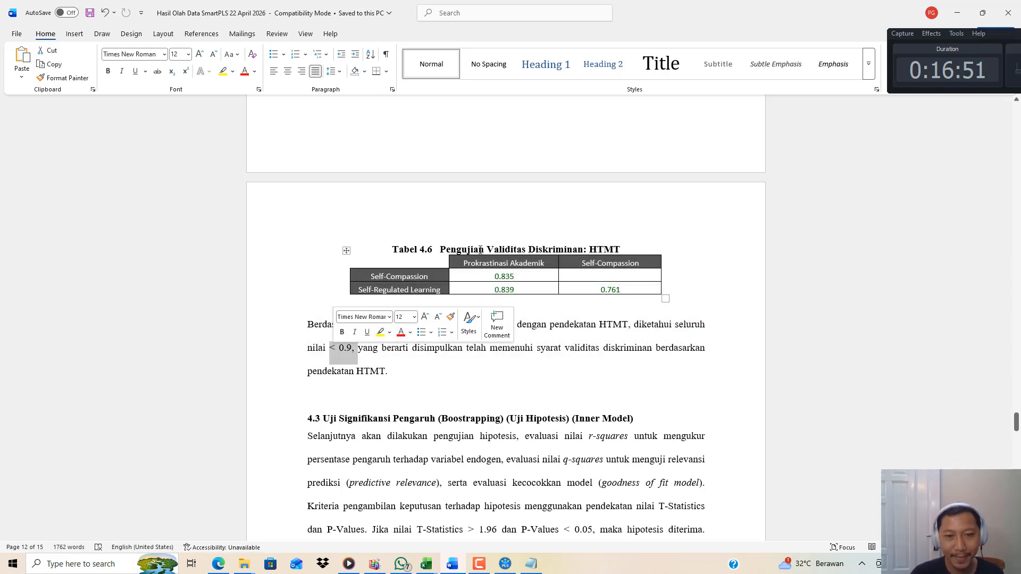
drag(505, 277, 594, 292)
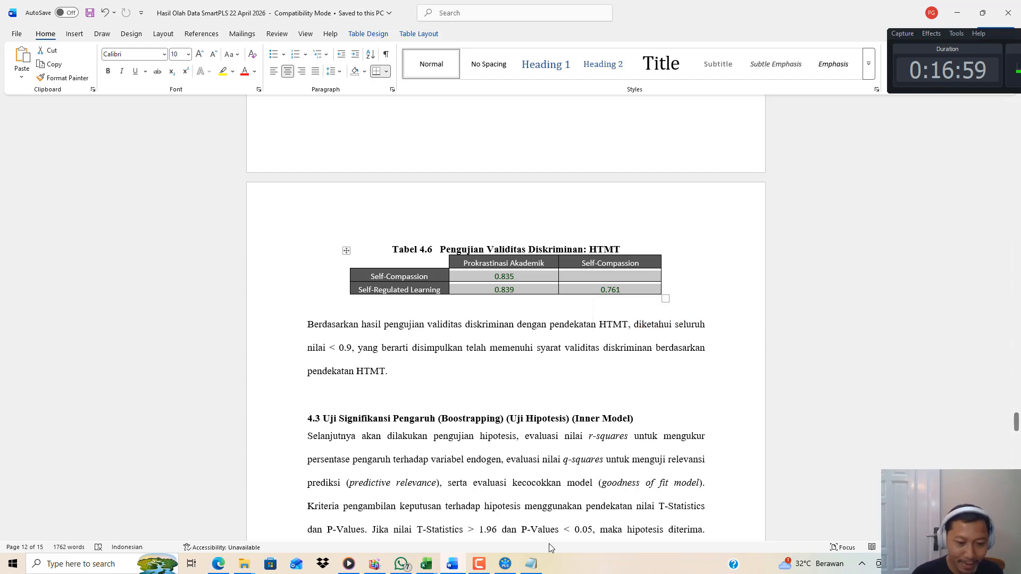
- In Notepad, add the heading ".2 pengujian inner model (pengujian hipotesis)" a few lines below the outer model criteria
click(531, 564)
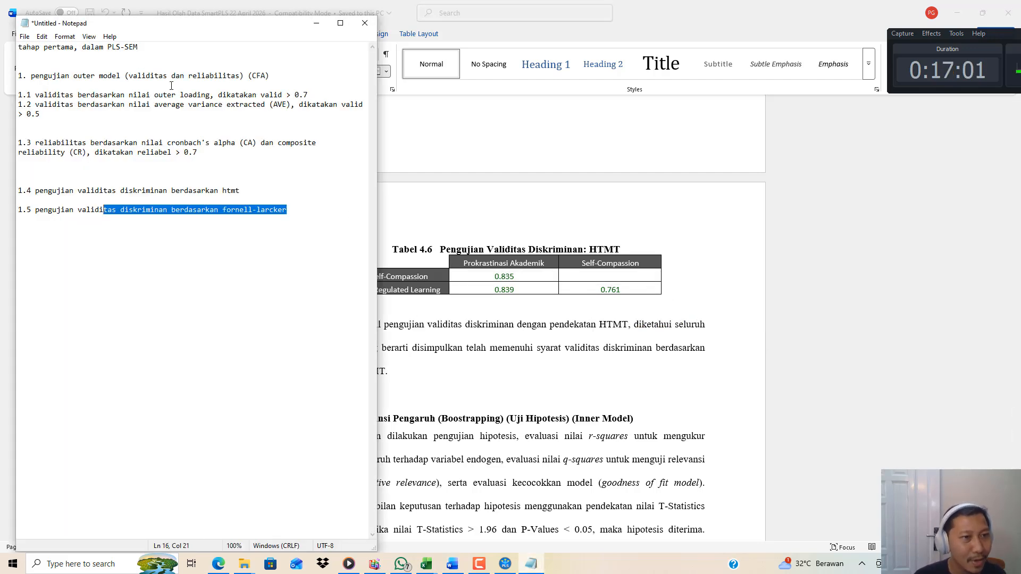
drag(272, 76, 92, 75)
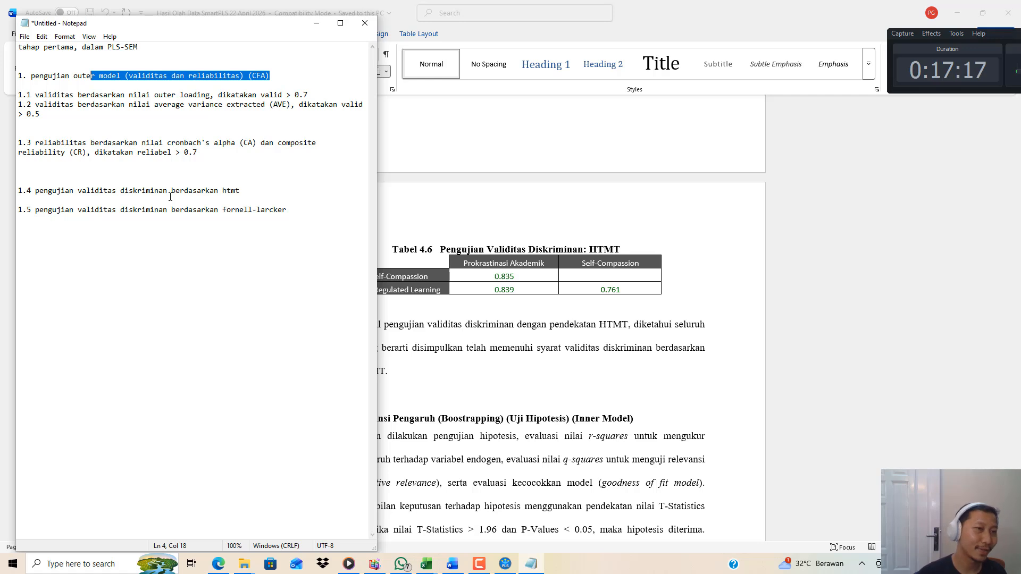
click(296, 203)
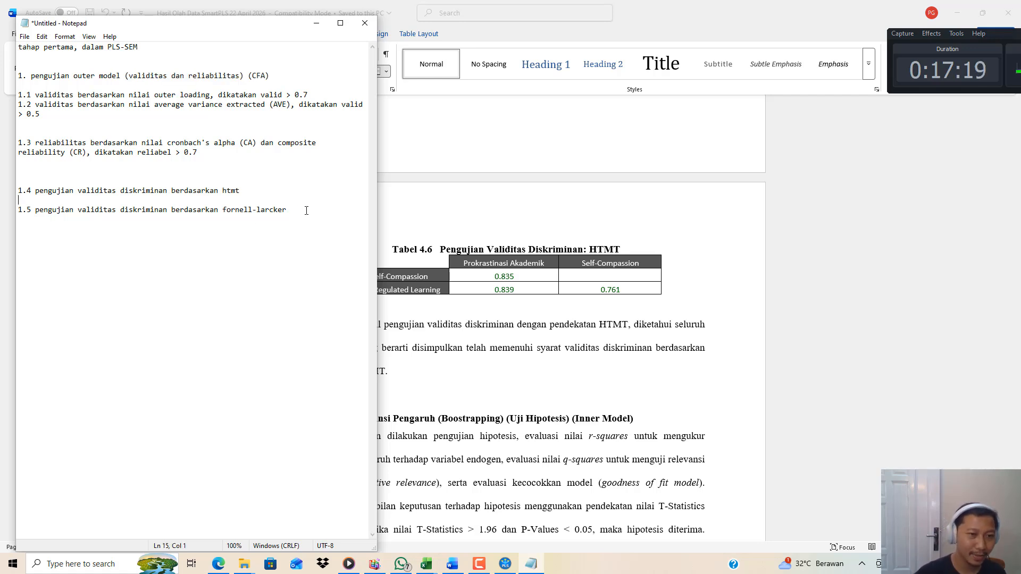
key(Return)
text(.2)
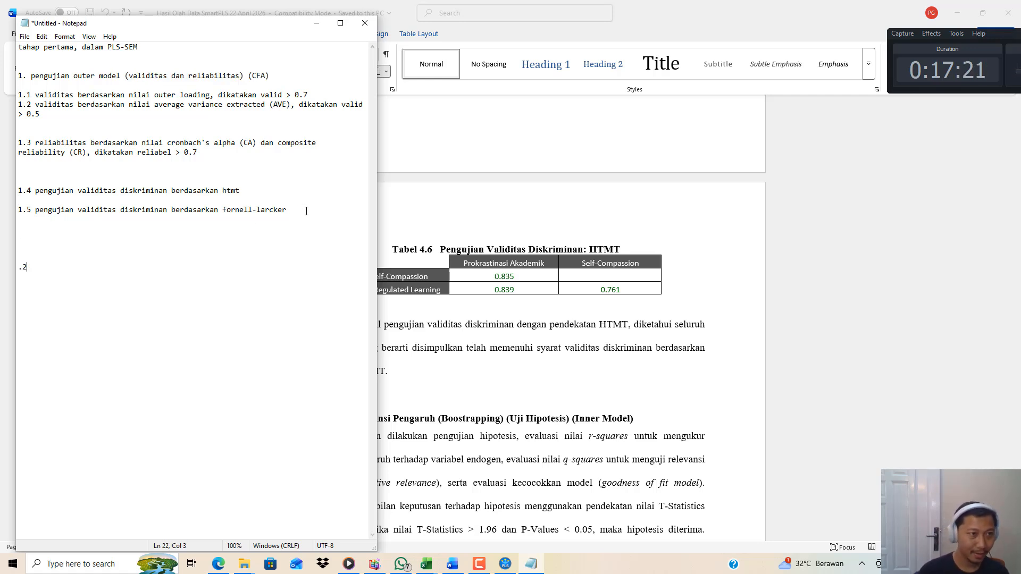
text( pengujian )
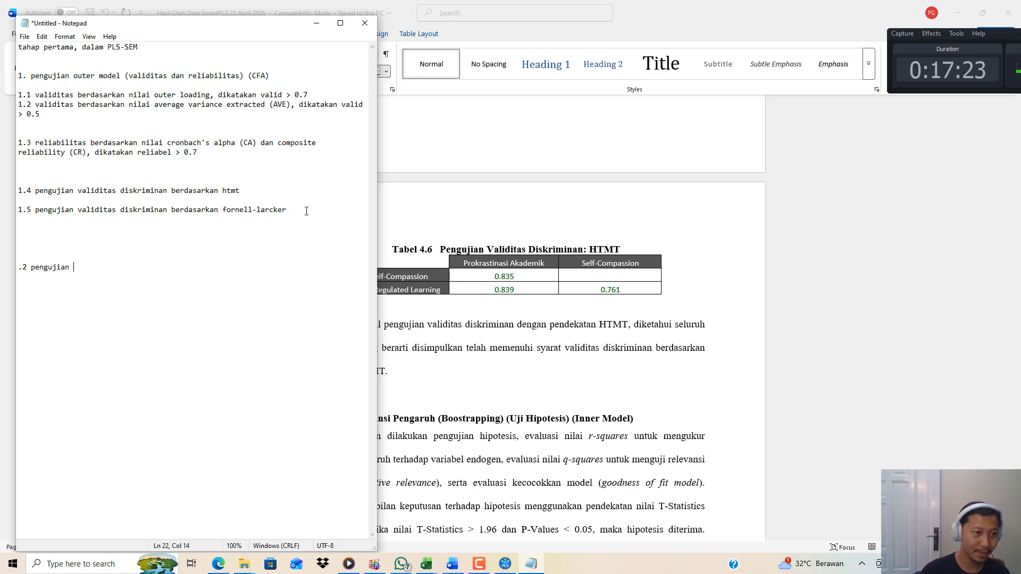
text(inner model ())
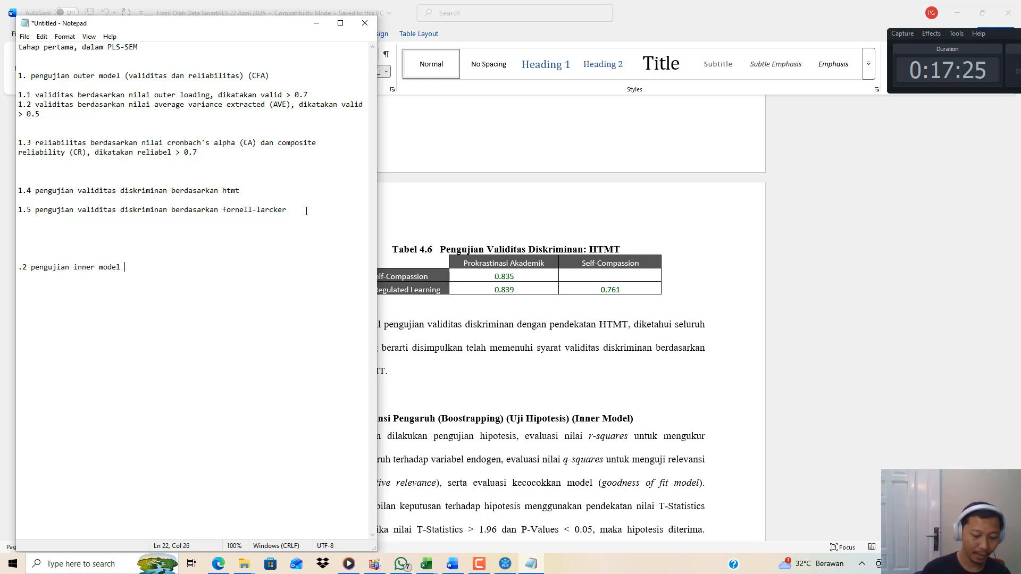
key(Left)
text(pengujian hipotesi)
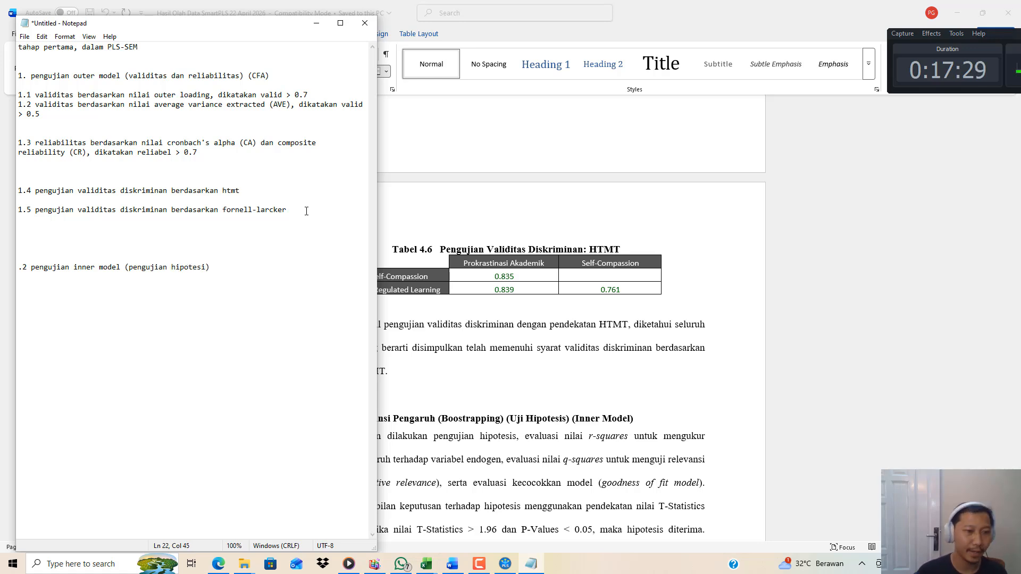
text(s)
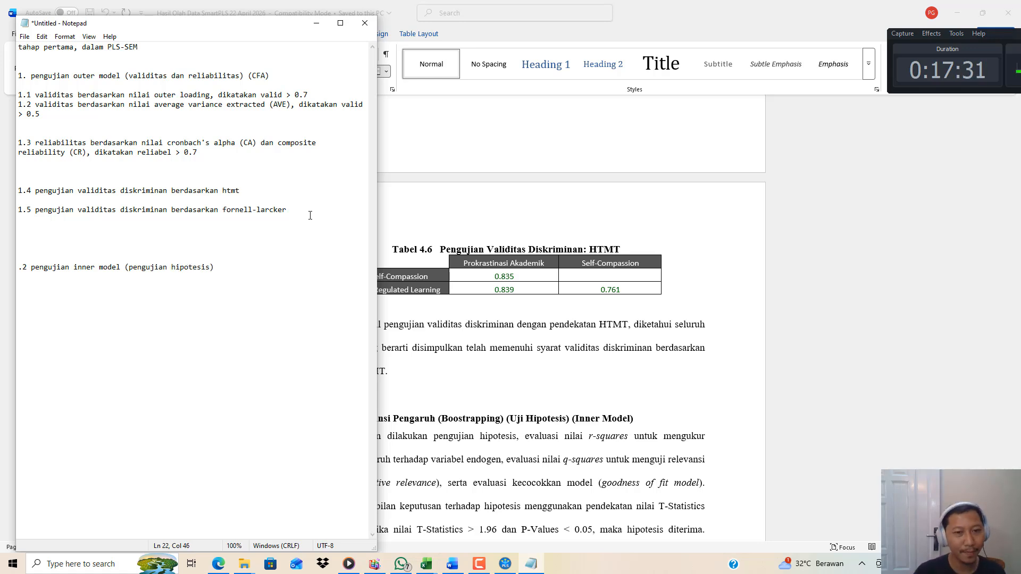
- In the Word results document, review the hypothesis testing criteria and the path coefficients in Tabel 4.7
scroll(573, 323, down, 3)
click(559, 319)
scroll(544, 314, down, 5)
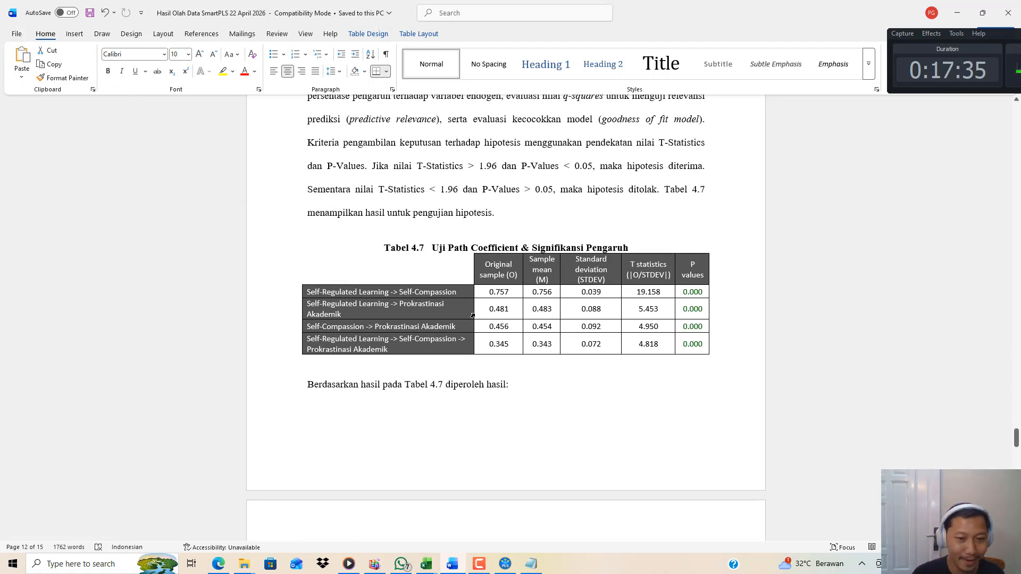
scroll(544, 314, down, 3)
- In SmartPLS, return to the model and run Bootstrapping with 5000 subsamples, a two-tailed test and a 0.05 significance level
key(alt+Tab)
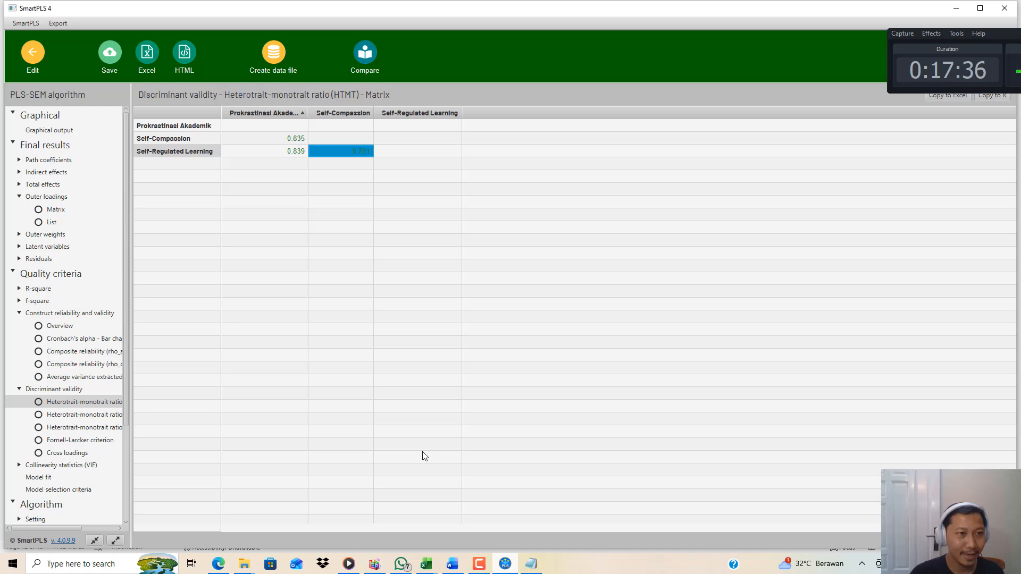
click(49, 62)
click(92, 24)
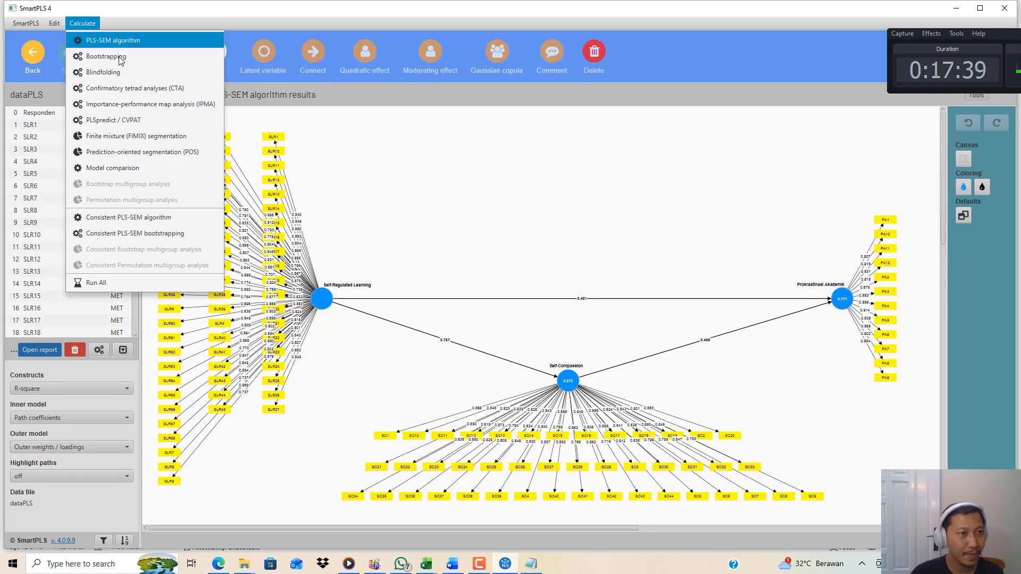
click(127, 57)
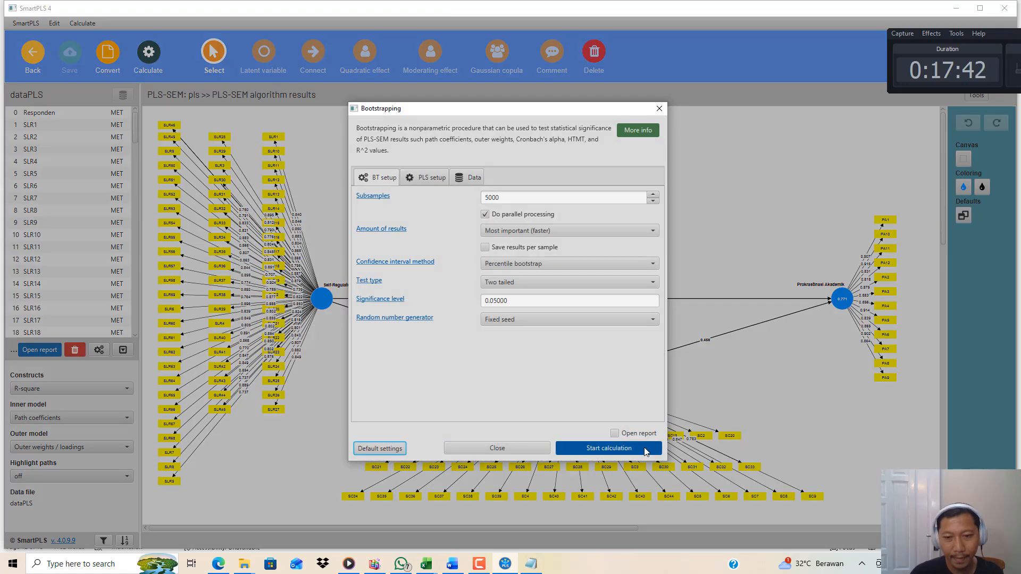
click(643, 448)
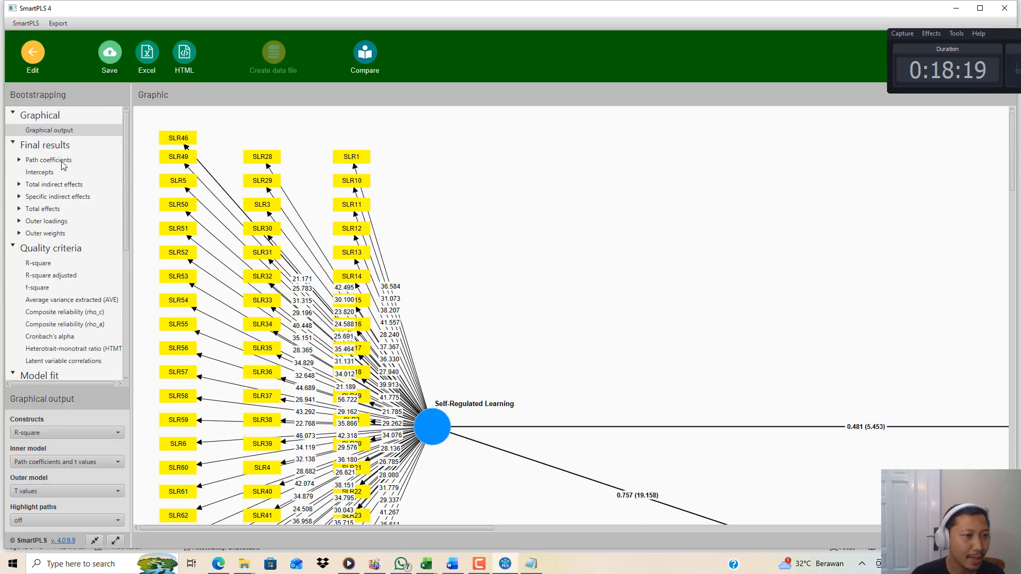
- Open the bootstrapped path coefficients and go through the three paths between Self-Compassion, Self-Regulated Learning and Prokrastinasi Akademik
click(62, 160)
click(224, 126)
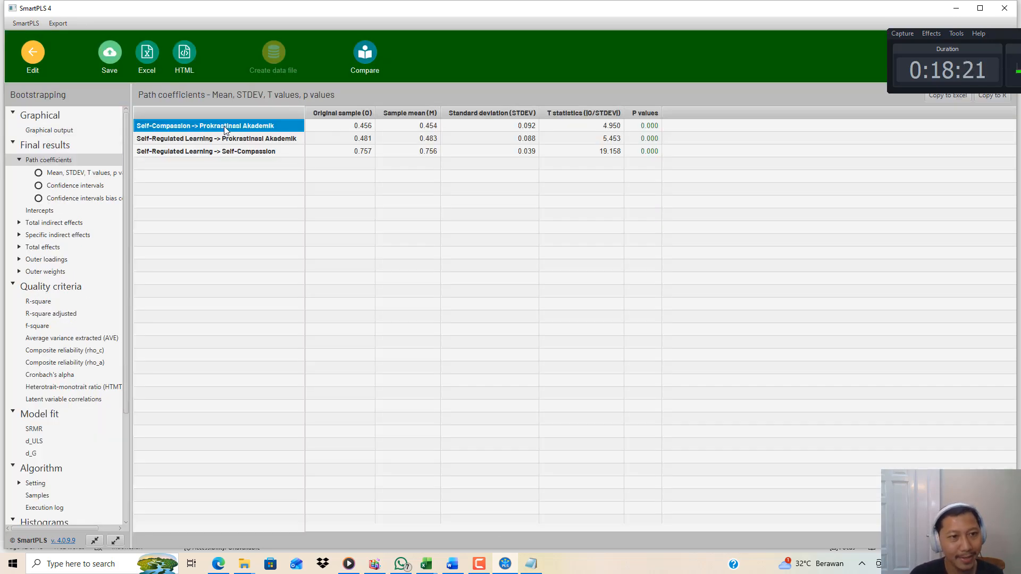
click(233, 139)
click(239, 154)
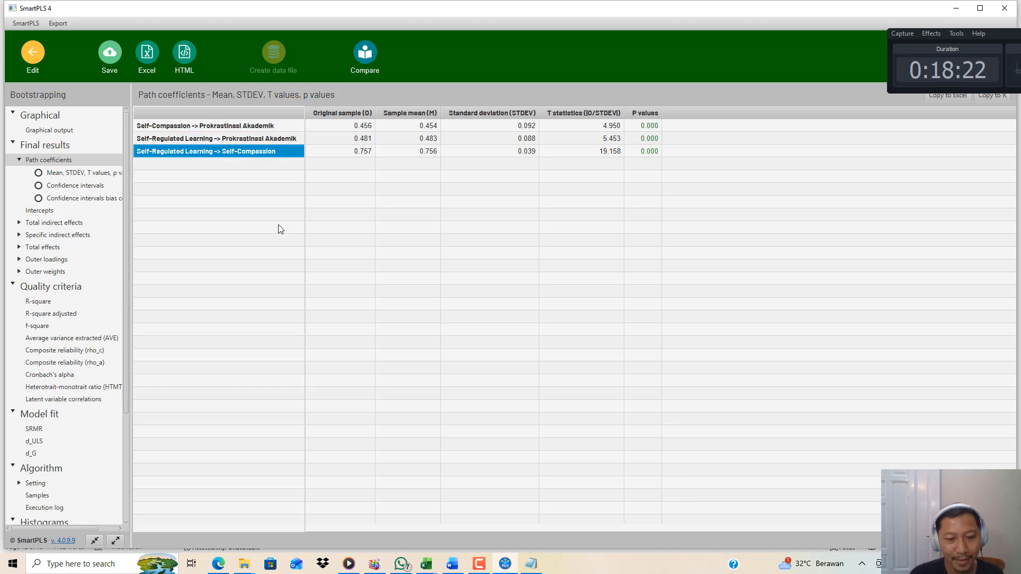
- In Notepad, add blank space below the inner model heading and place the window so the Self-Compassion -> Prokrastinasi Akademik row stays visible
click(527, 561)
drag(292, 27, 416, 193)
click(364, 431)
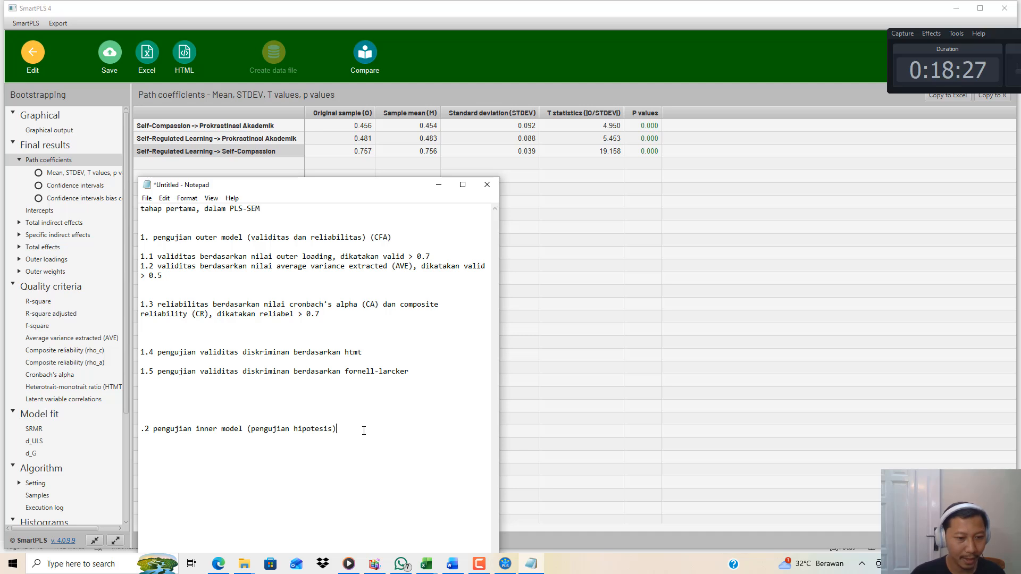
click(273, 129)
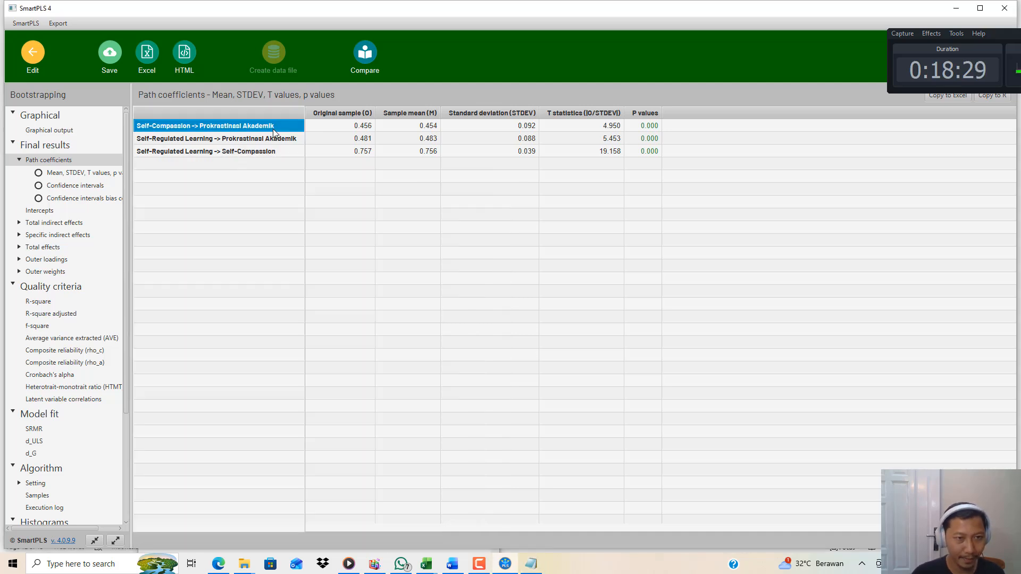
click(524, 563)
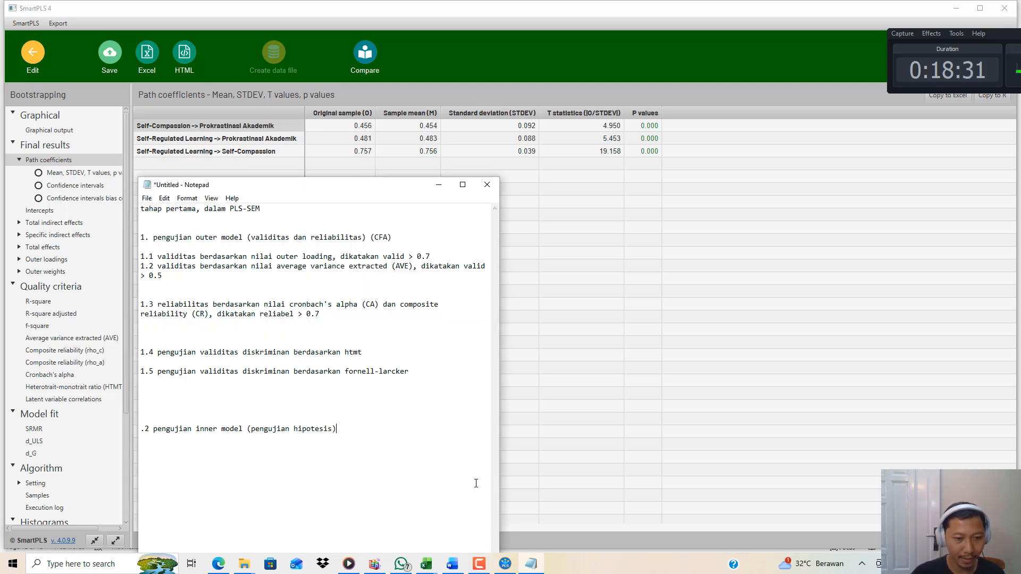
key(Return)
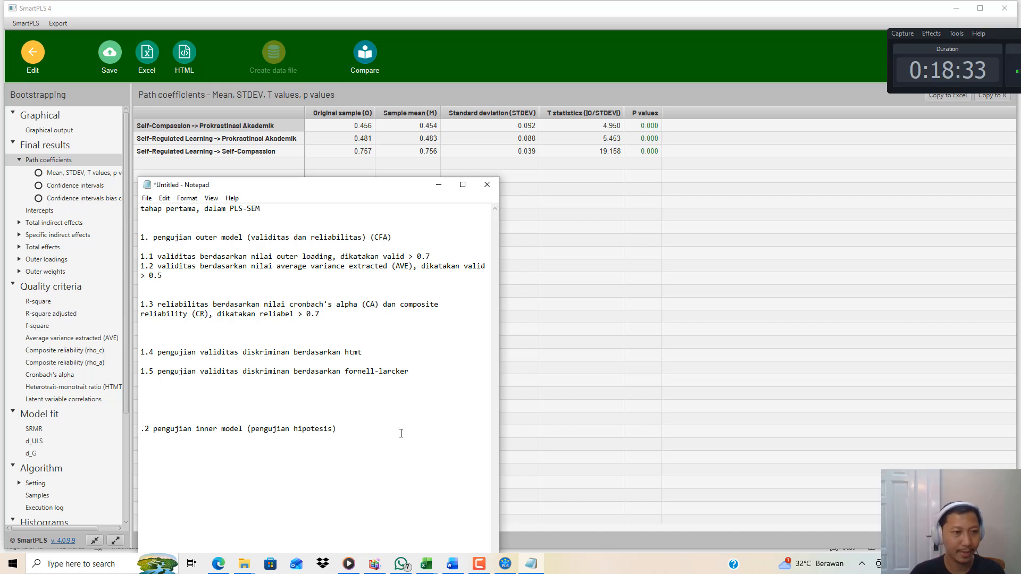
key(Return)
key(Return)
key(Return)
key(Return)
key(Return)
key(Return)
key(Return)
key(Return)
key(Return)
key(Return)
key(Return)
key(Return)
key(Return)
key(Return)
key(Return)
key(Return)
key(Return)
key(Return)
key(Return)
key(Return)
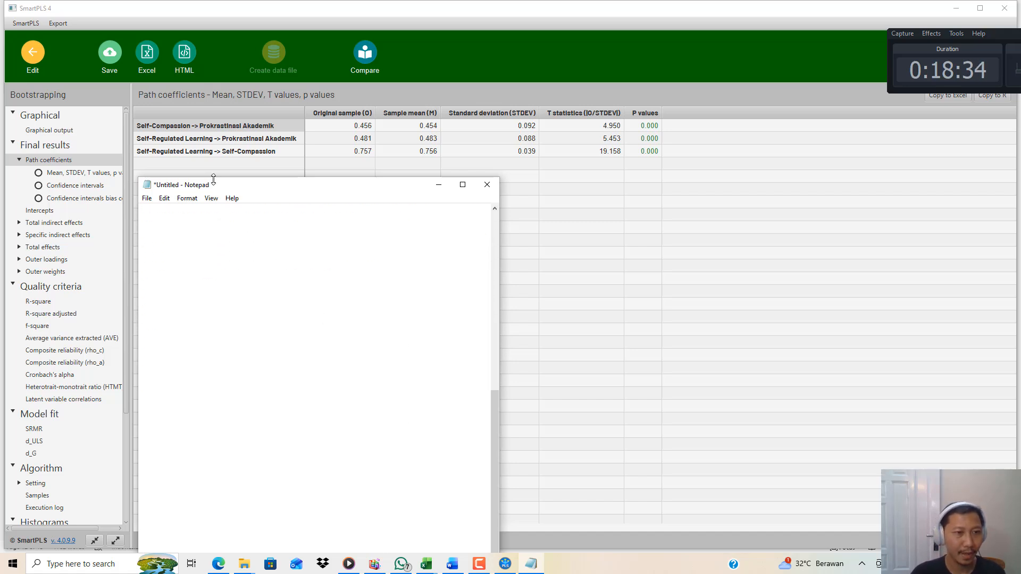
drag(248, 189, 231, 147)
- Write the hypothesis line "pengaruh SC terhadap PA" in the blank area of the notes
click(243, 189)
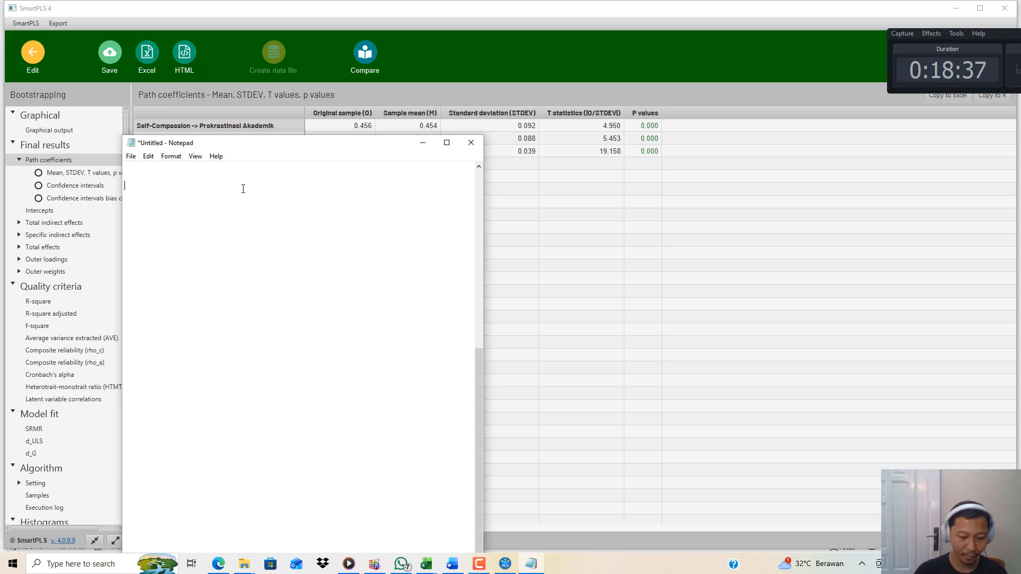
text(pen)
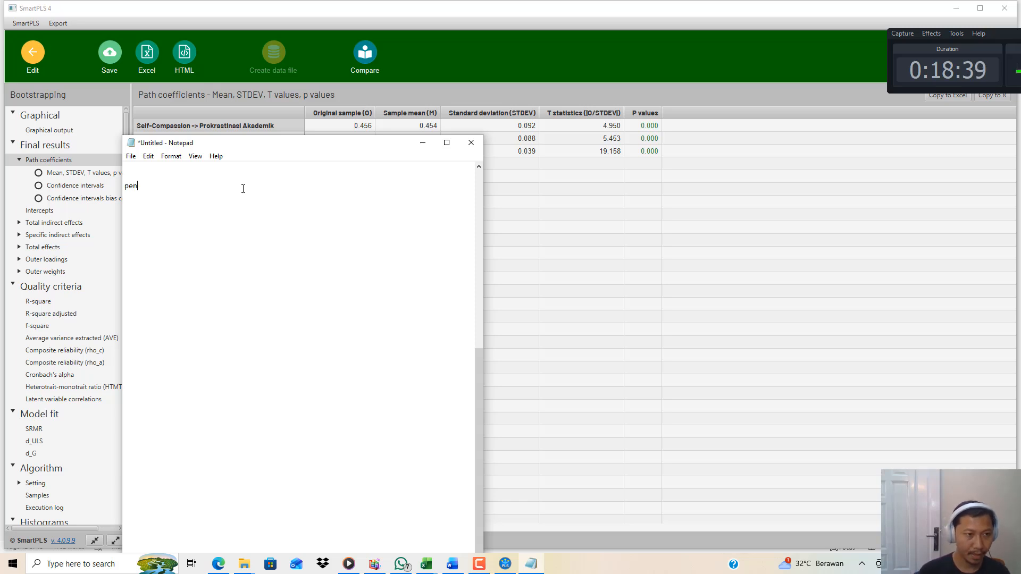
text(garuh SC)
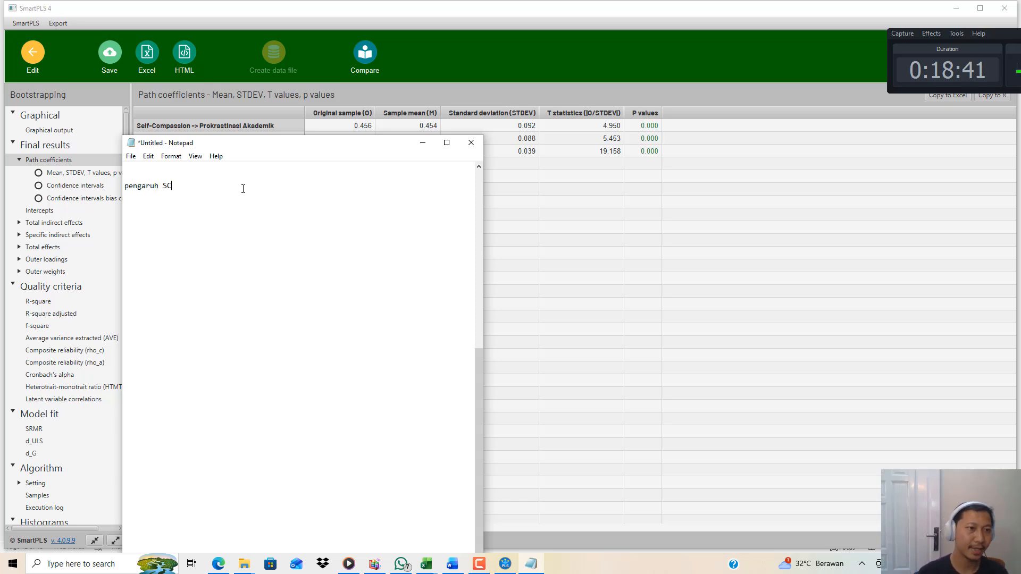
text( terhadap PA)
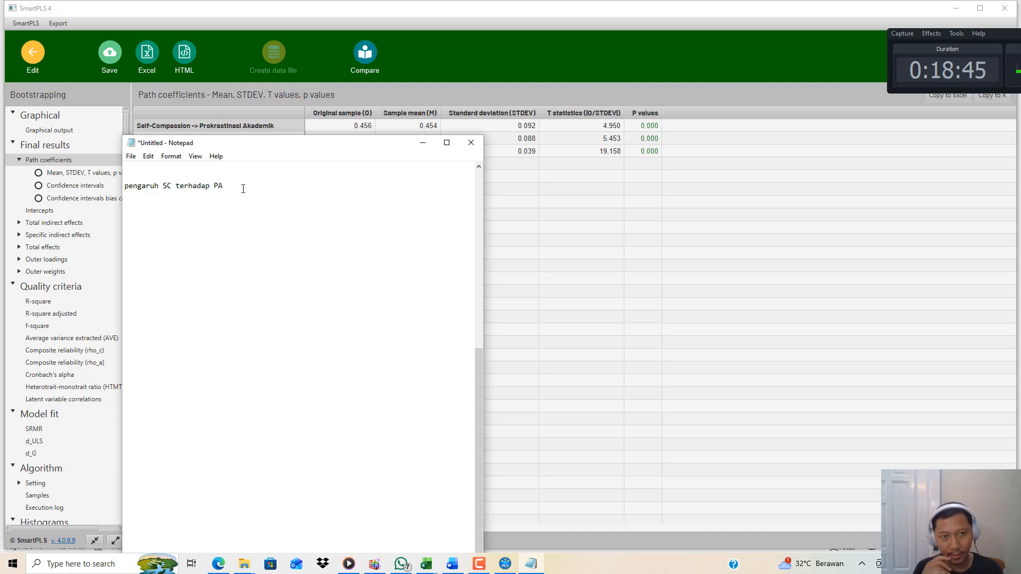
- Below the hypothesis line, start the evidence line with "kita lihat nilai T-Statistics =4.950 > 1.96 dan", taking the T statistic from the Self-Compassion -> Prokrastinasi Akademik row
key(Return)
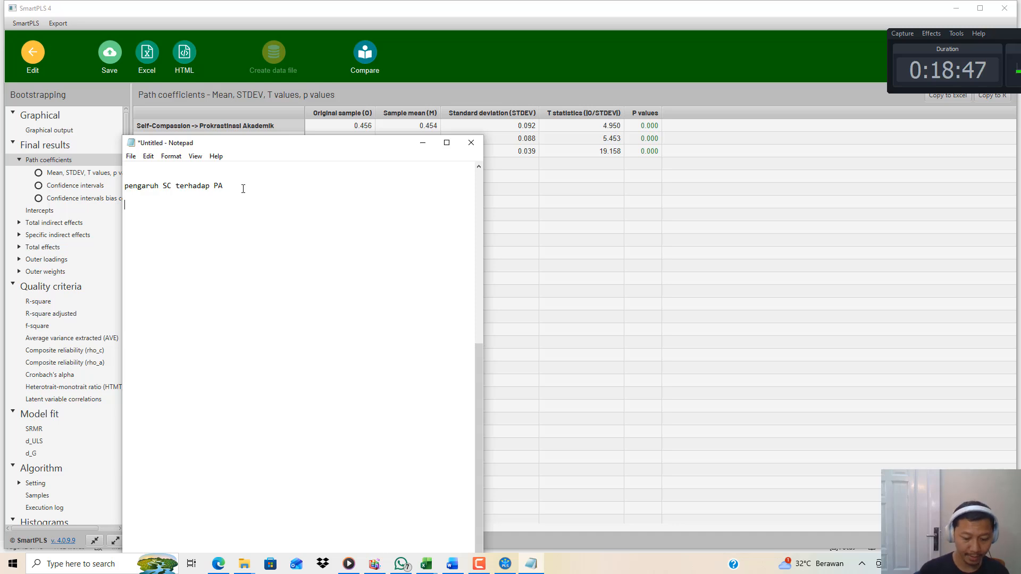
text(kita lihat n)
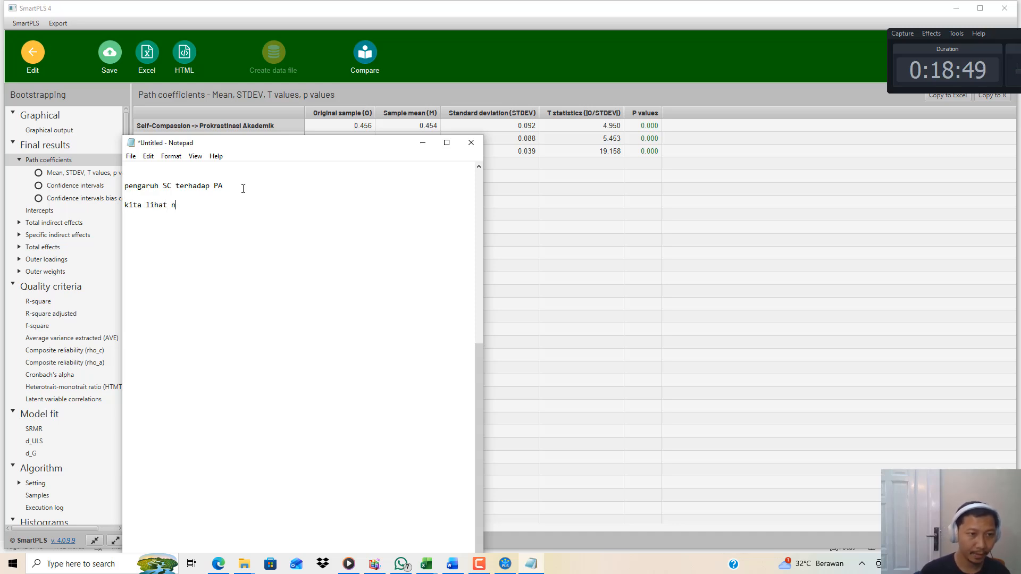
text(ilai T-)
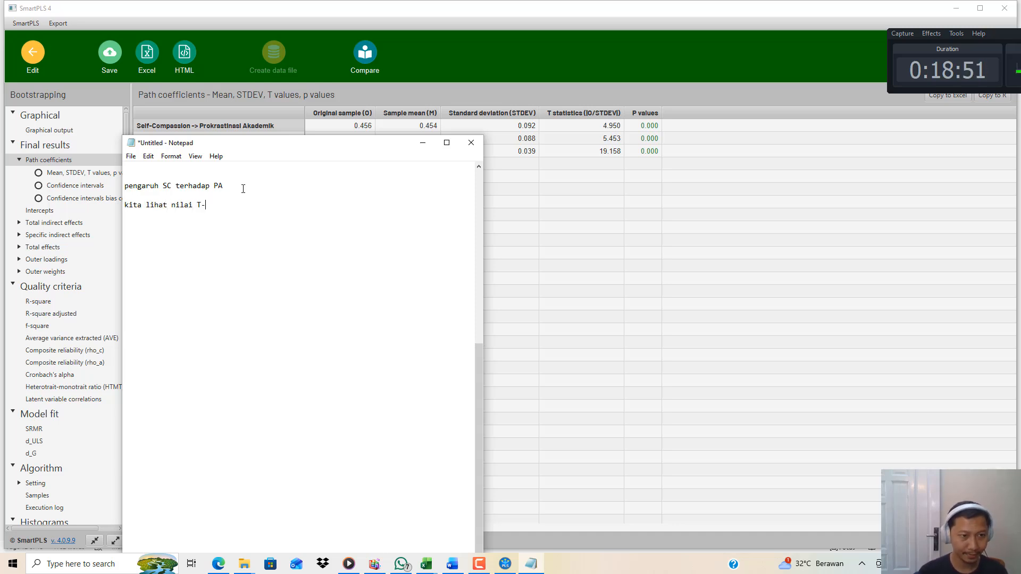
text(Statistics =)
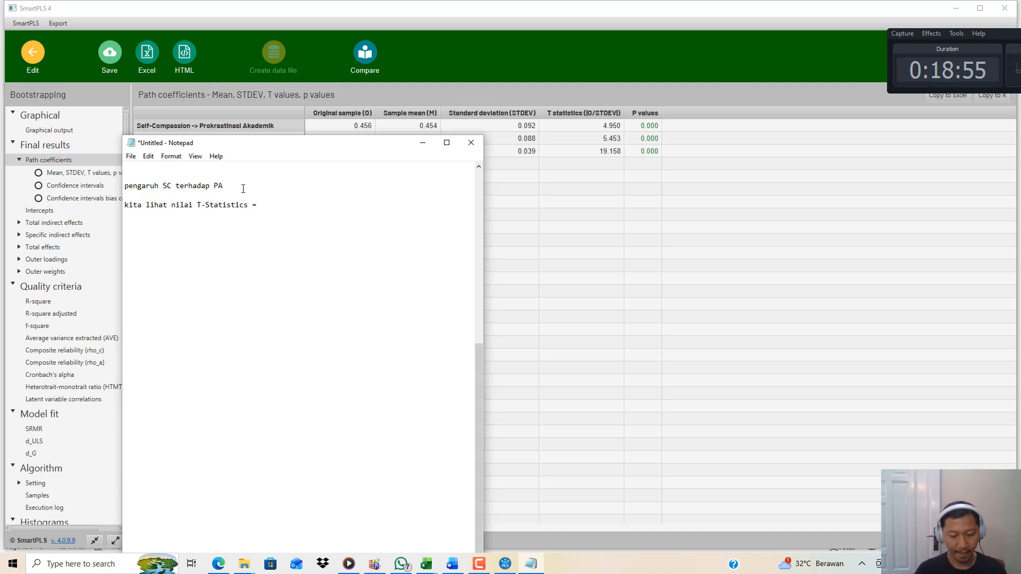
text(4.)
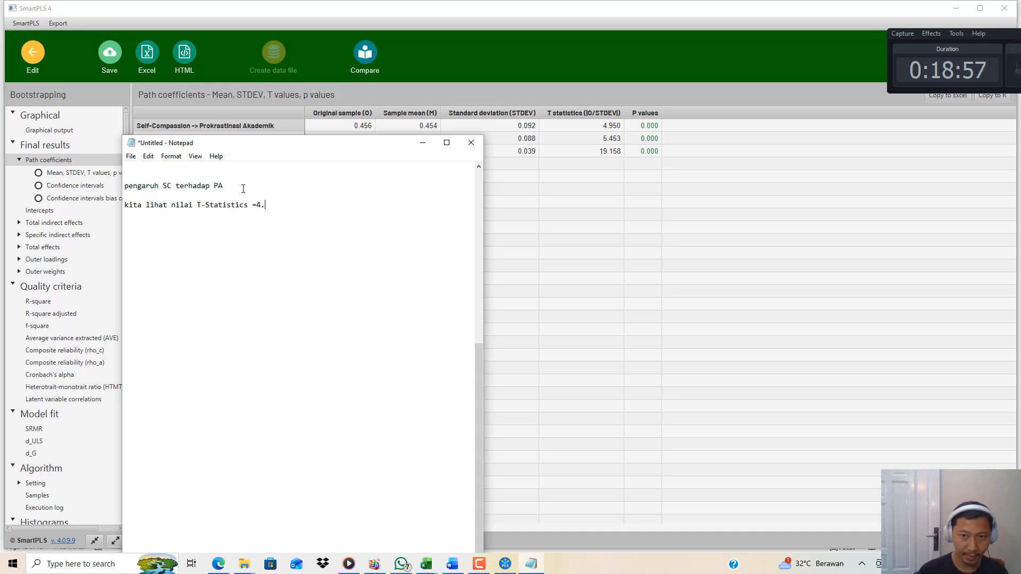
text(940)
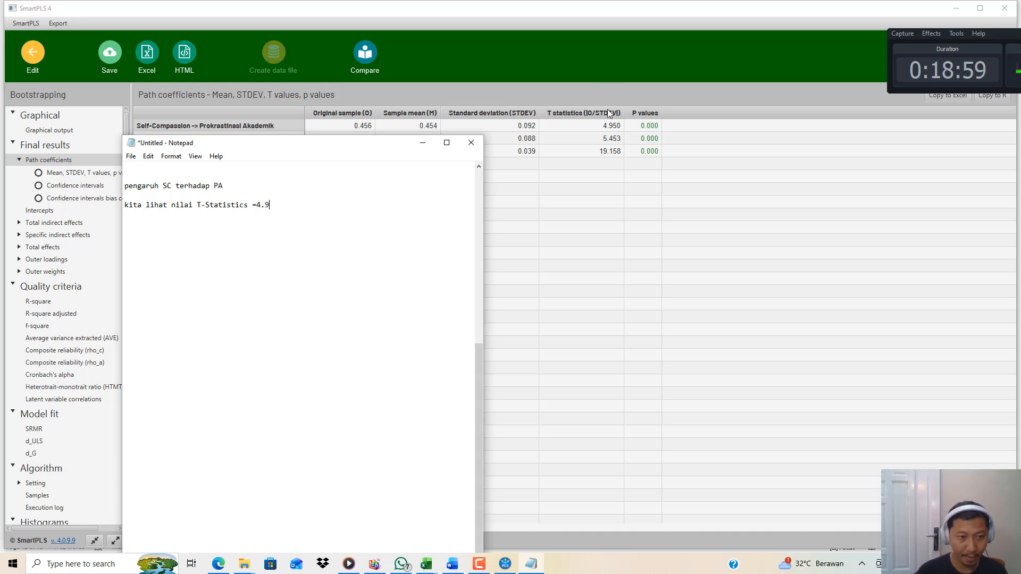
key(BackSpace)
key(BackSpace)
text(50 > 1.9)
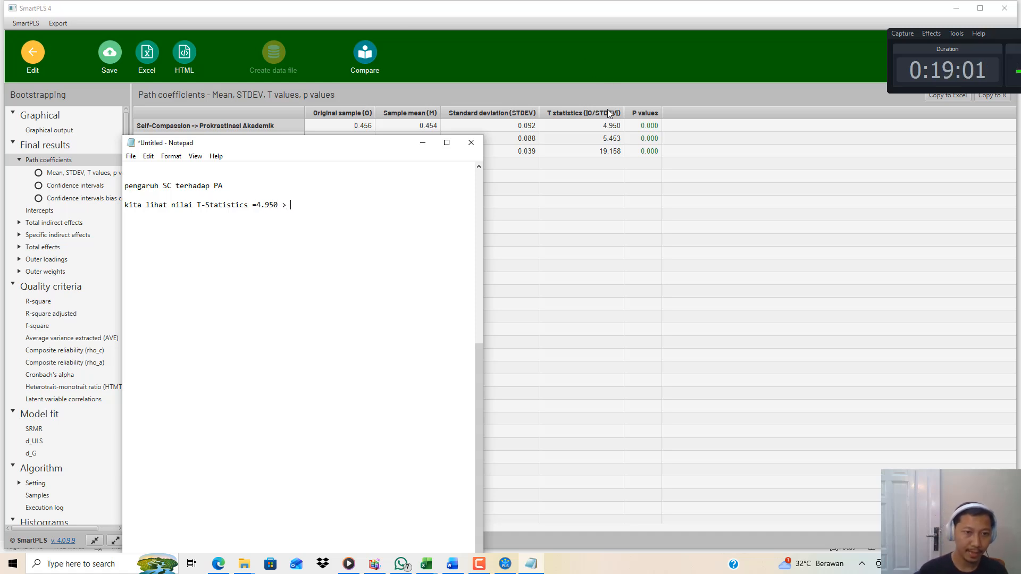
text(6 dan)
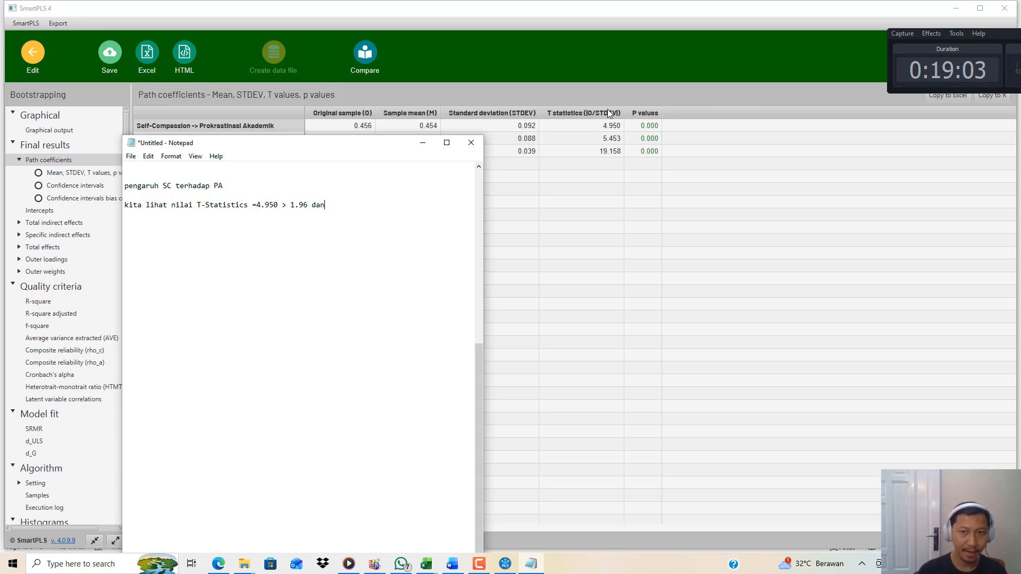
- Complete the evidence line with "P-Values = 0.000 < 0.05" for the Self-Compassion -> Prokrastinasi Akademik path
text( P-Values =)
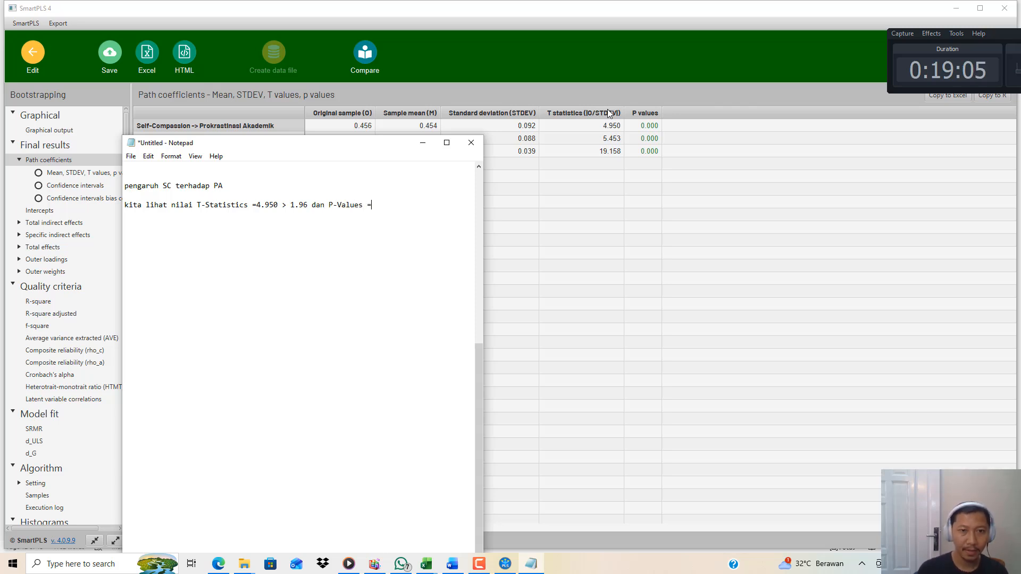
text(0.)
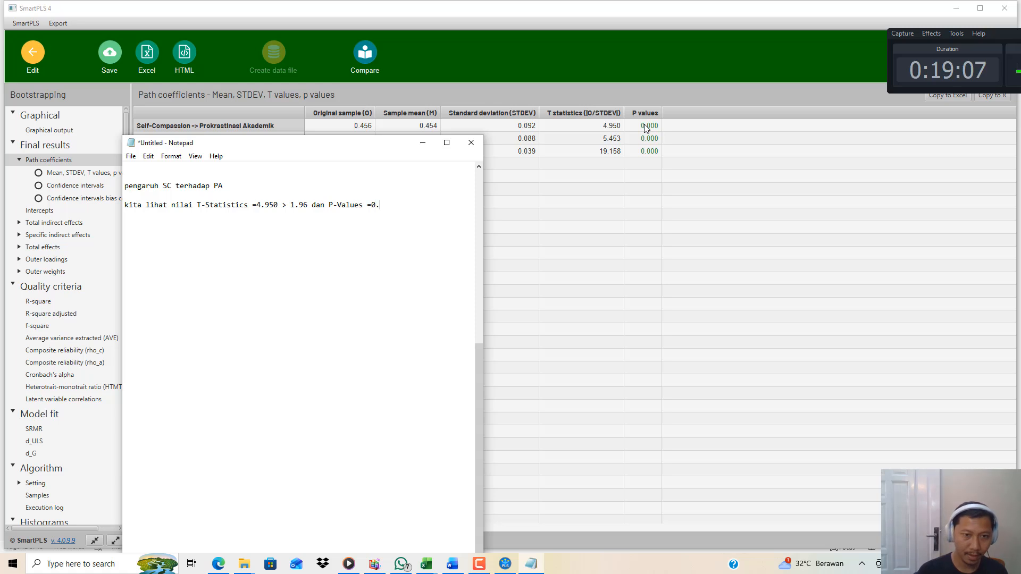
text(000)
key(Left)
key(Left)
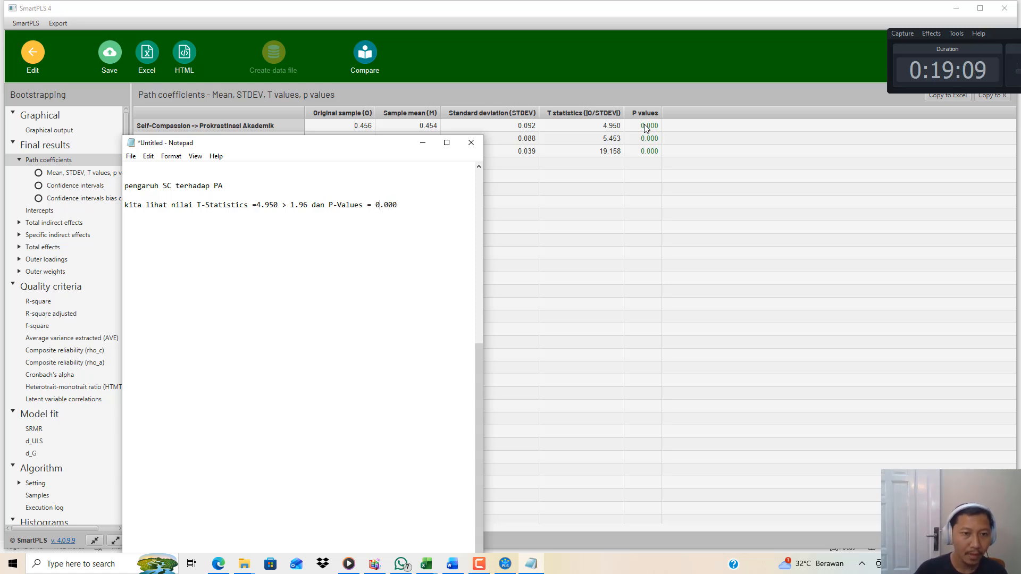
key(End)
key(Return)
text(< 0.05)
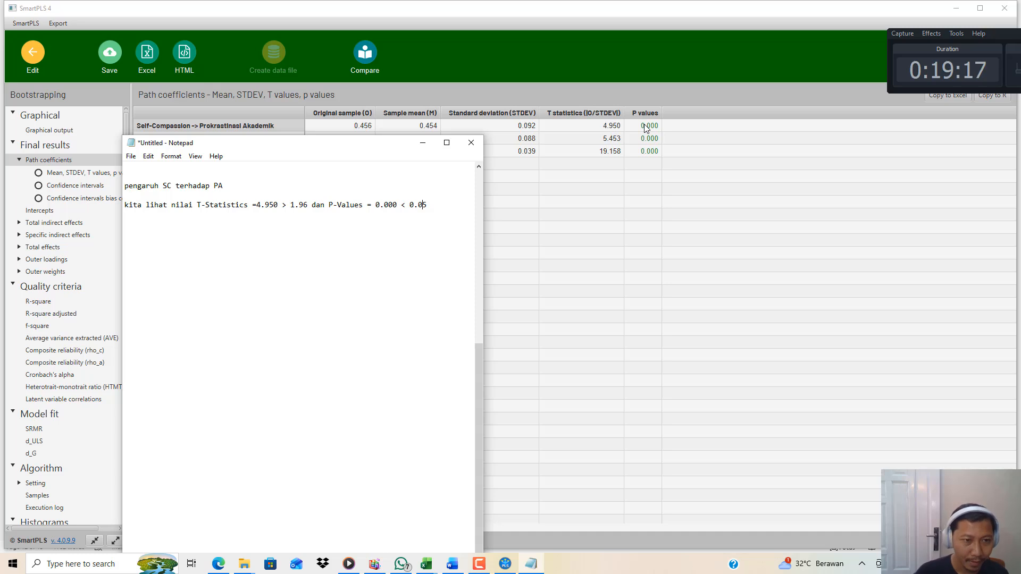
- Insert the missing space before 4.950 in the T-Statistics line and return to the end of that line
key(Left)
key(Left)
key(Left)
key(Left)
key(Left)
key(Left)
key(Left)
key(Left)
key(Left)
key(Left)
key(Left)
key(Left)
key(Left)
key(Left)
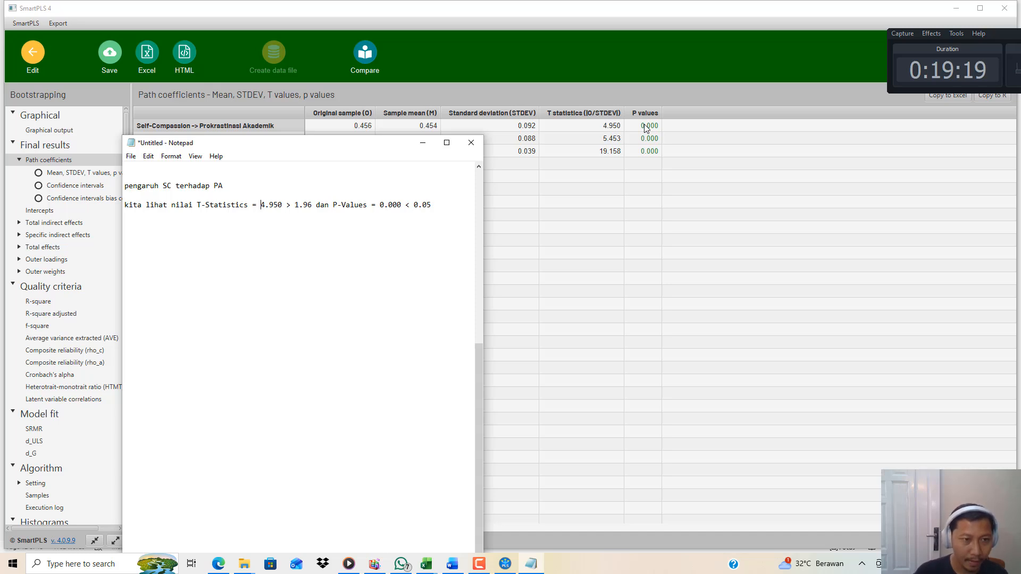
key(Right)
key(Right)
key(Right)
key(Right)
key(Right)
key(Right)
key(Right)
key(Right)
key(Right)
key(Right)
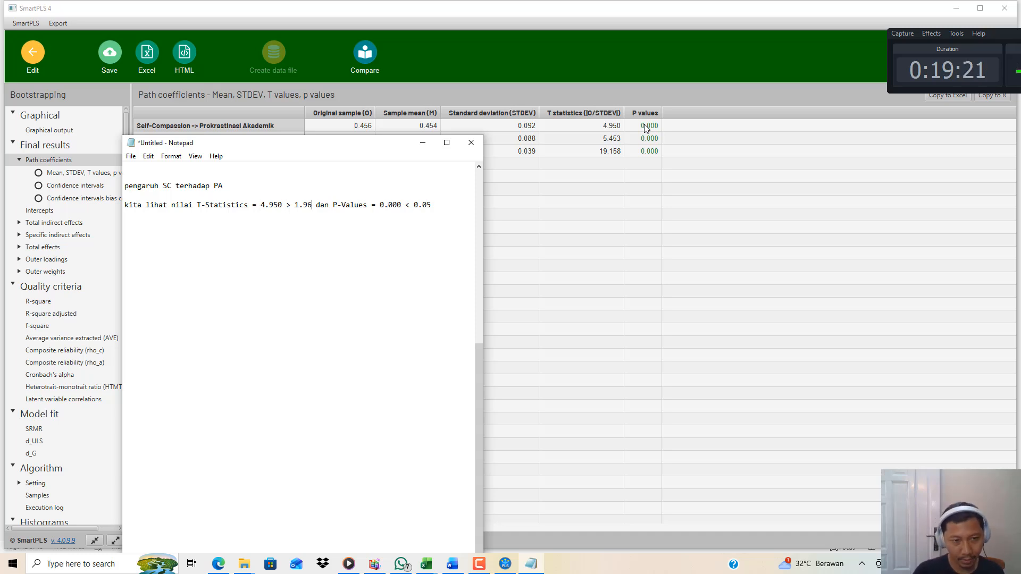
key(Right)
key(Right)
key(Right)
key(Right)
key(Right)
key(Right)
key(Right)
key(Right)
key(Right)
key(Right)
key(Right)
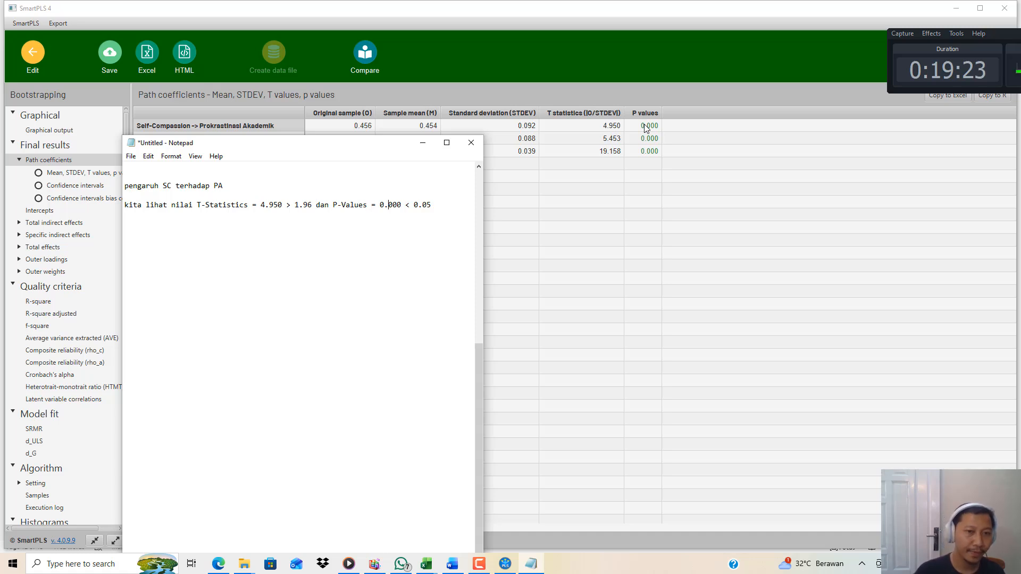
key(Right)
key(Right)
key(Right)
key(Right)
key(Right)
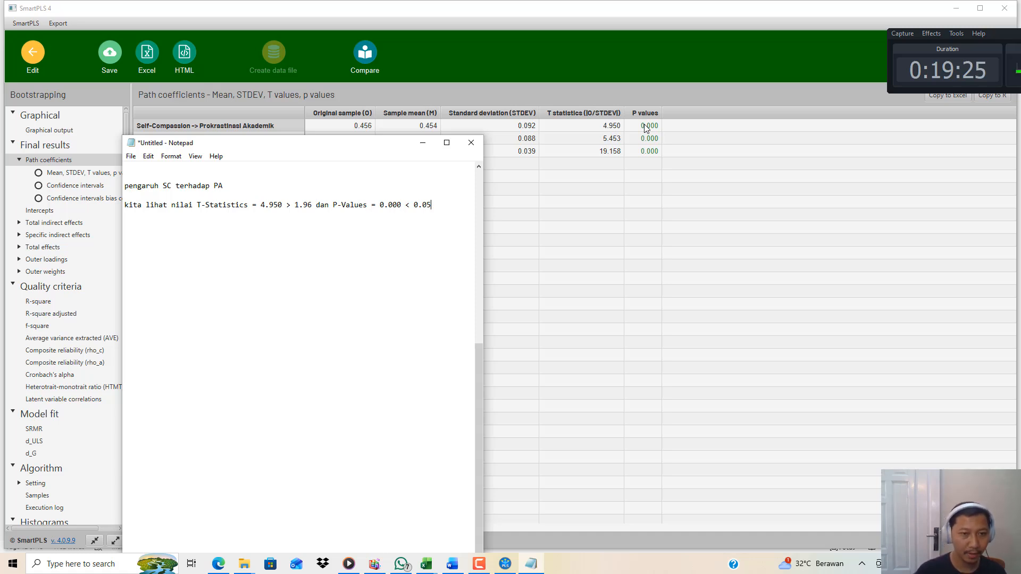
- Write the conclusion "SC berpengaruh signifikan terhadap PA." on a separate line below the statistics
key(Return)
key(Return)
text(SC)
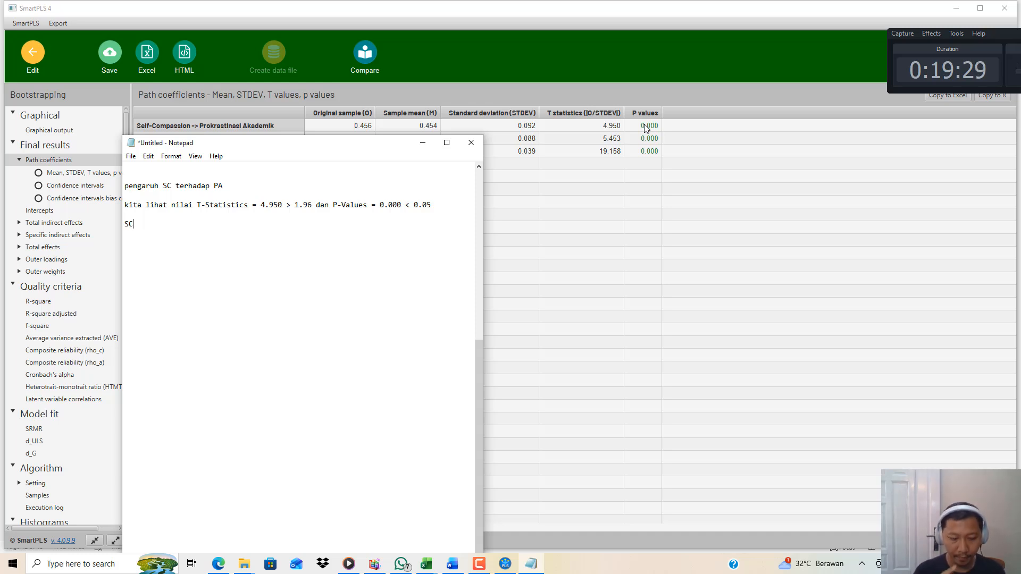
text( berpengaruh)
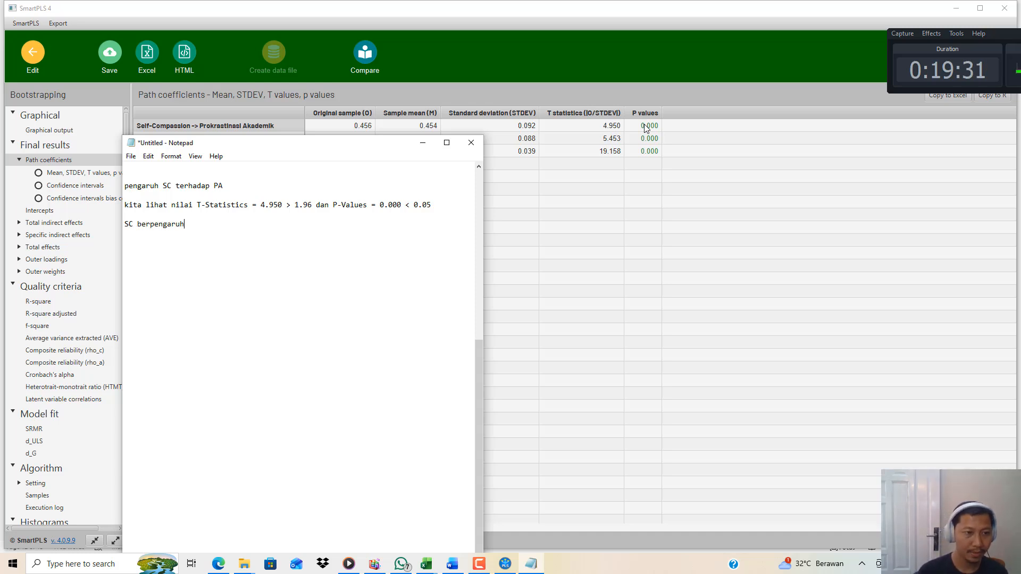
text( signifikan terhada)
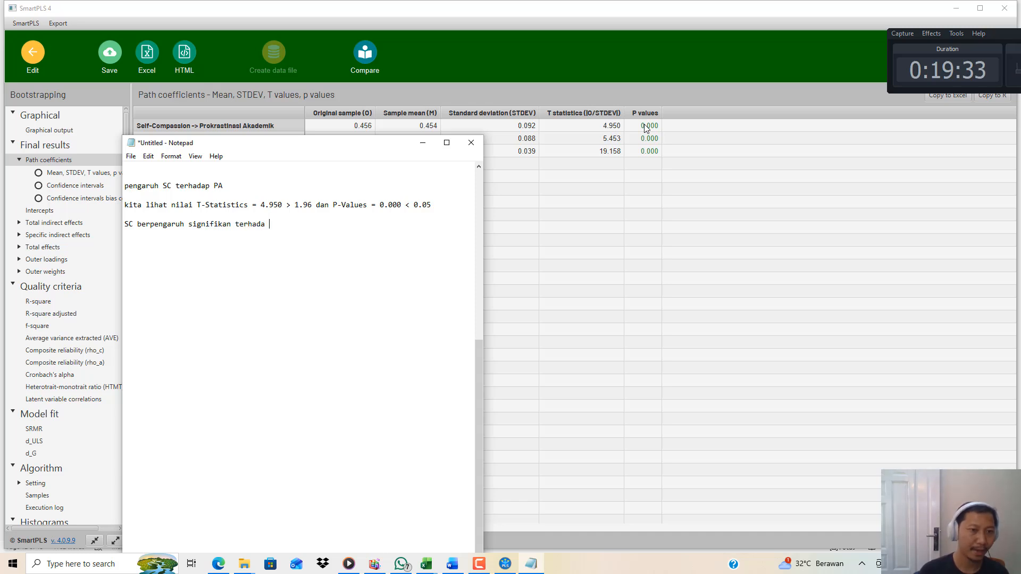
key(BackSpace)
text(p P)
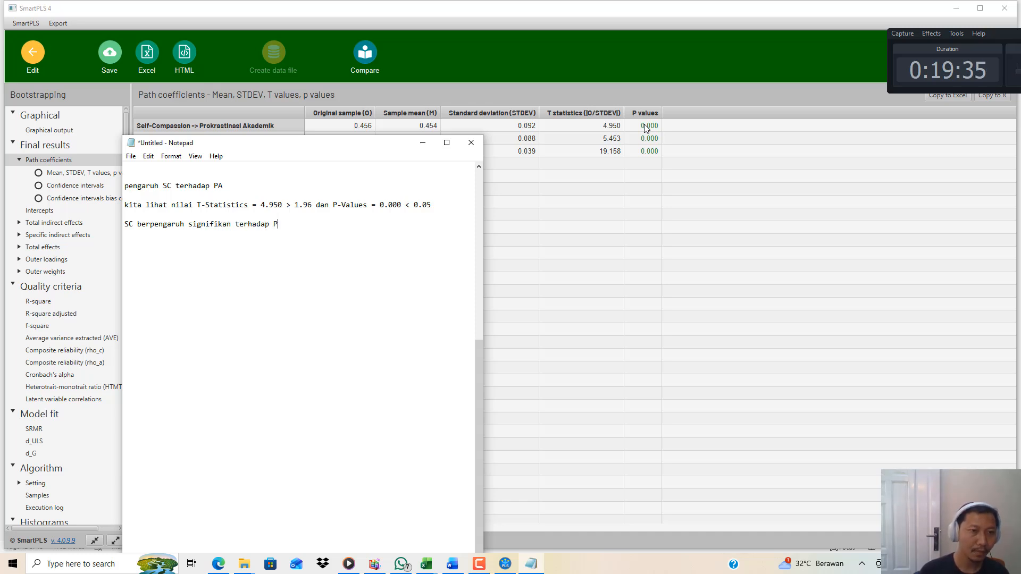
text(A.)
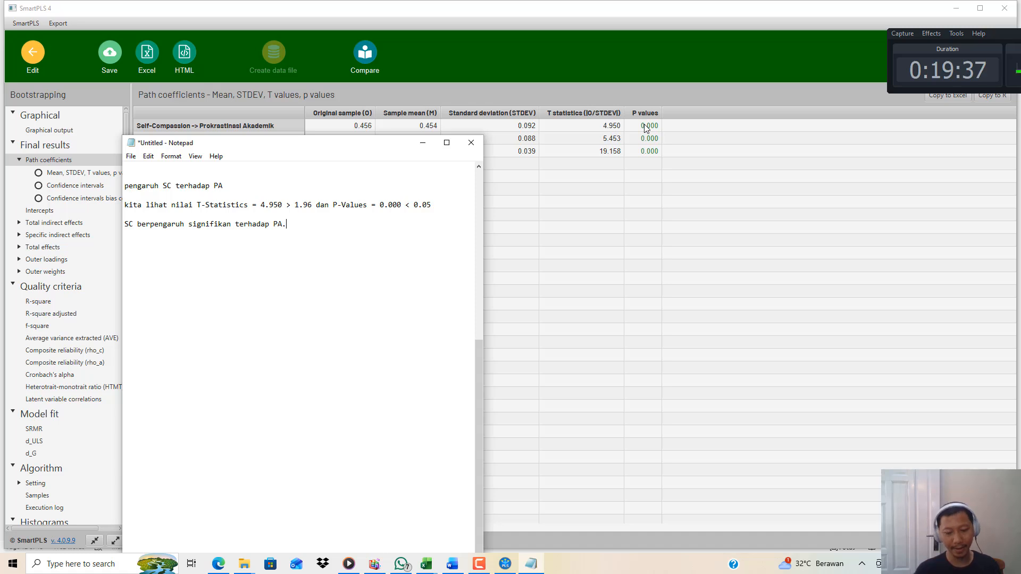
- Uncover the Self-Regulated Learning -> Prokrastinasi Akademik row and write "SLR berpengaruh signifikan terhadap PA" below a gap in the notes
key(Return)
key(Return)
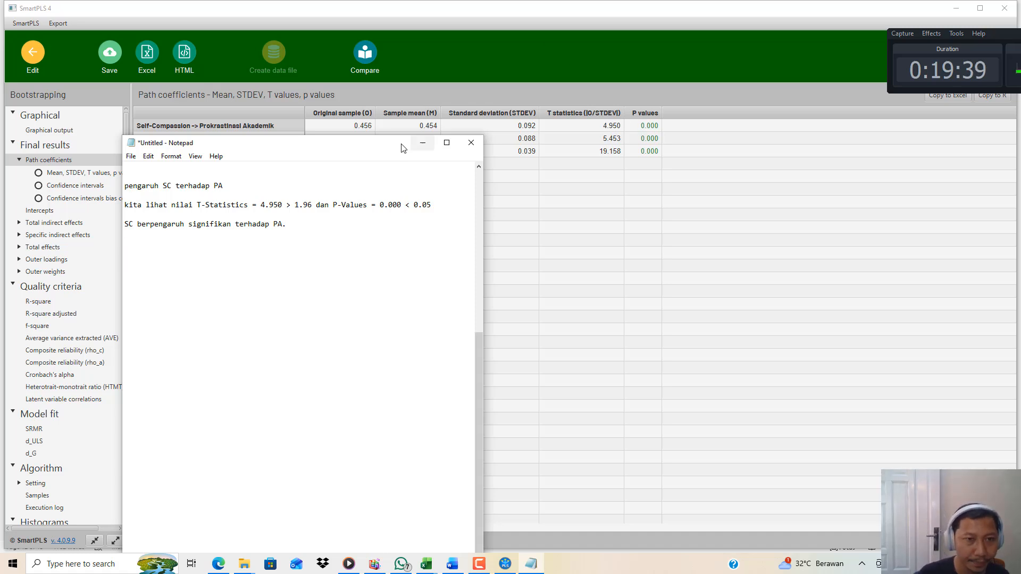
drag(397, 146, 390, 159)
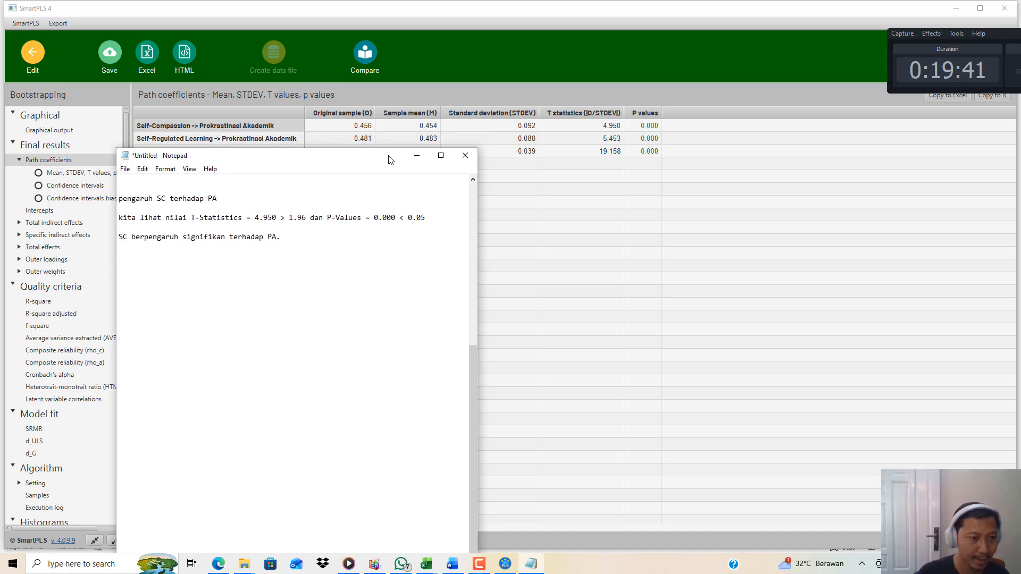
text(SLR)
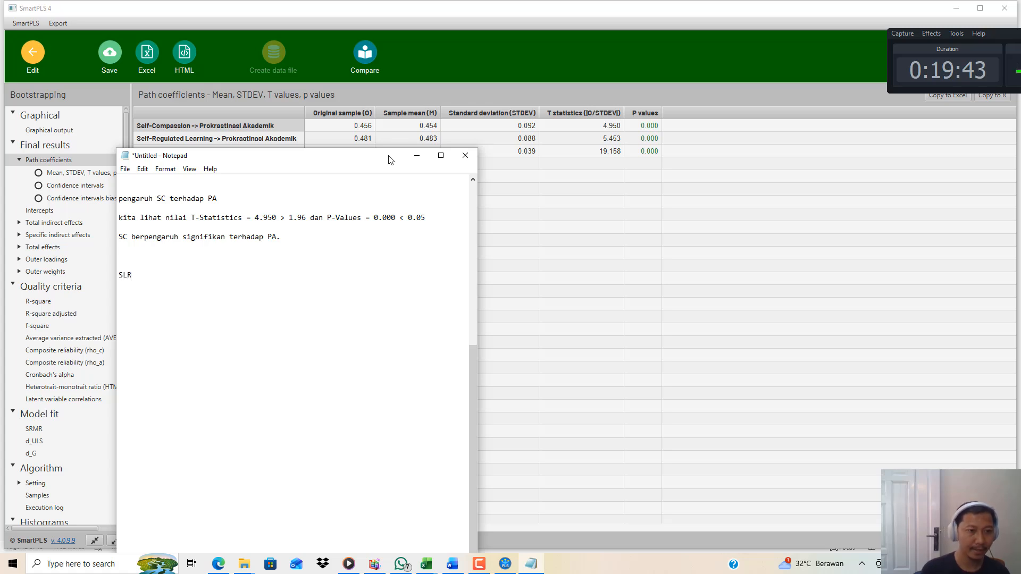
text( b)
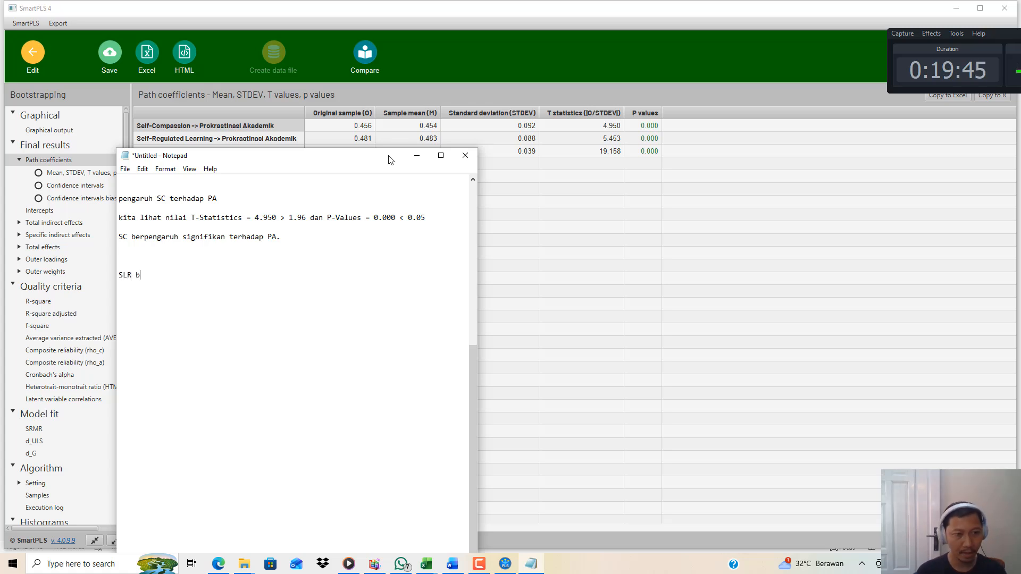
text(erpengaruh signifi)
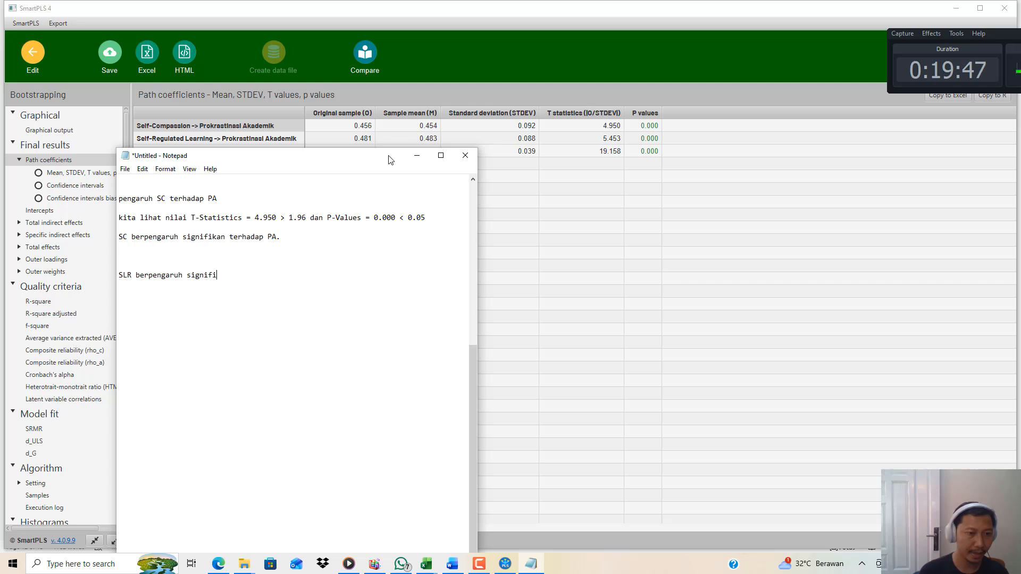
text(kan terhadap PA)
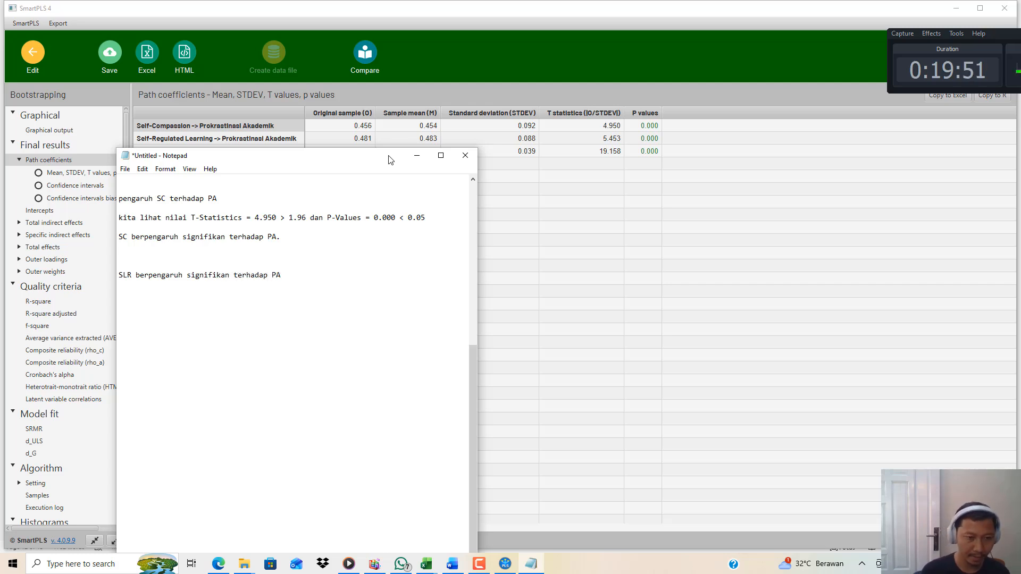
- Extend the SLR sentence with ", nilai T-Statistics = 5.453 > 1.96 dan P-Values = 0.000 < 0.05."
text(, nilai )
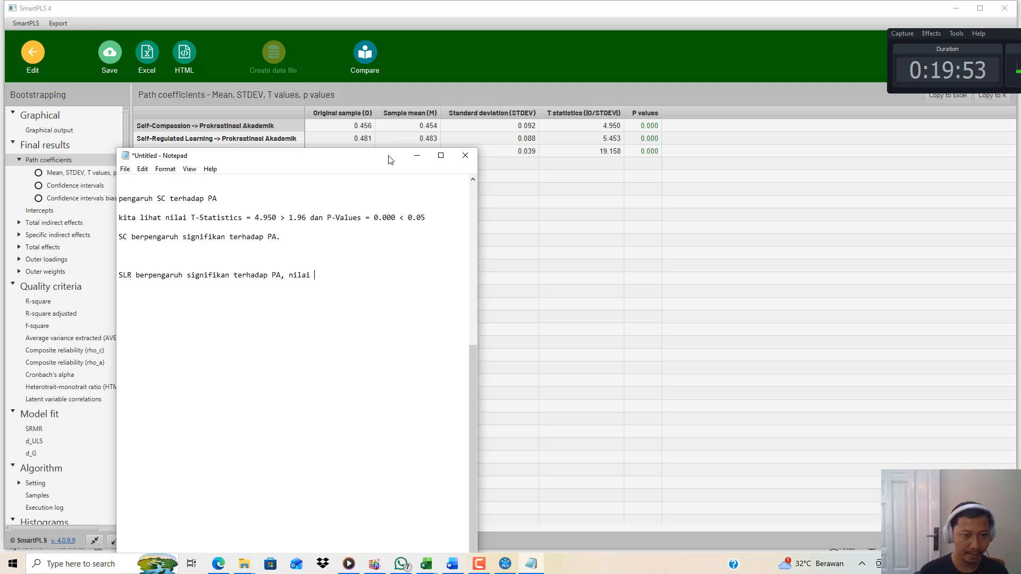
text(T-Statistics = 5)
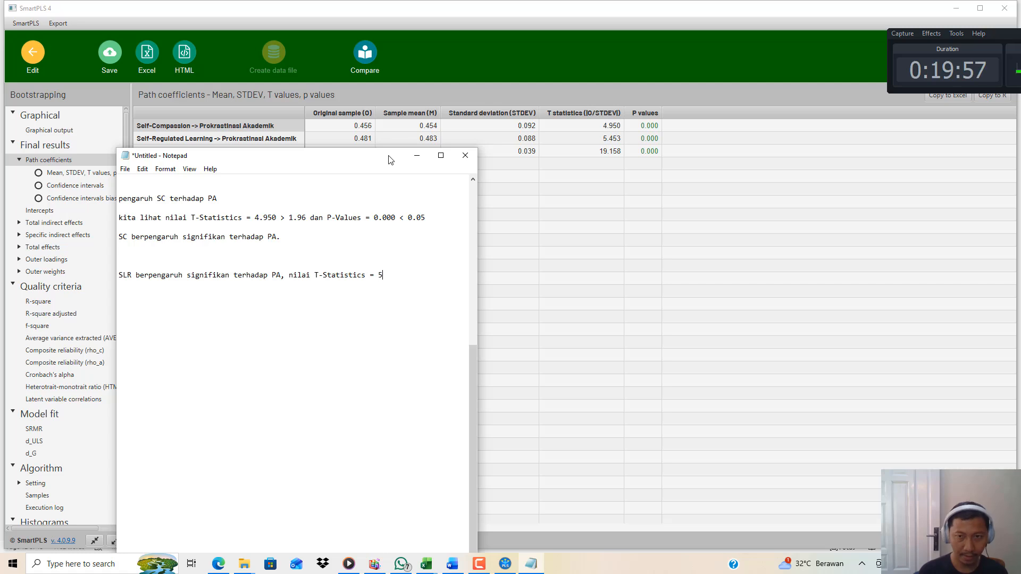
text(.452)
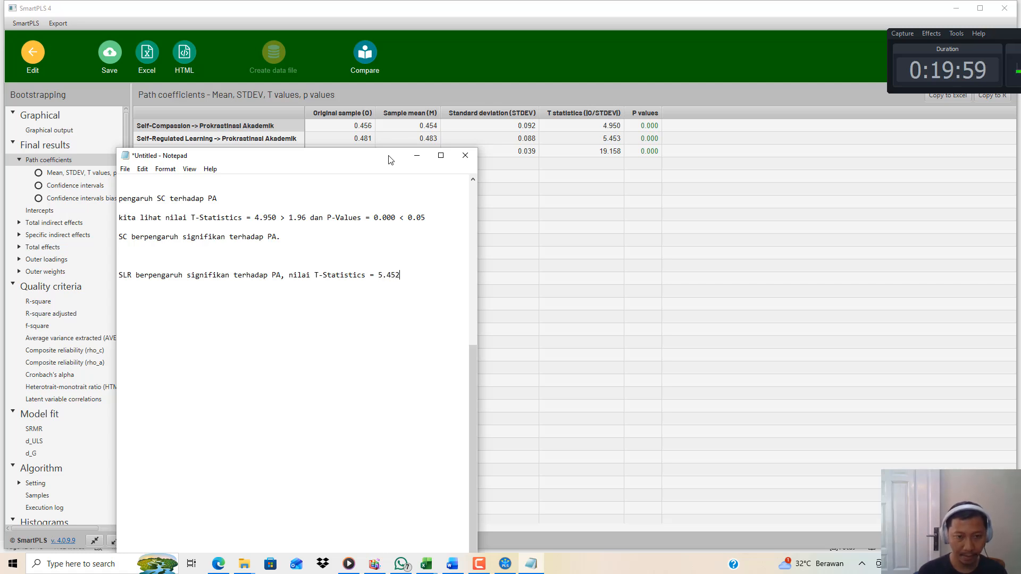
key(BackSpace)
text(3 >)
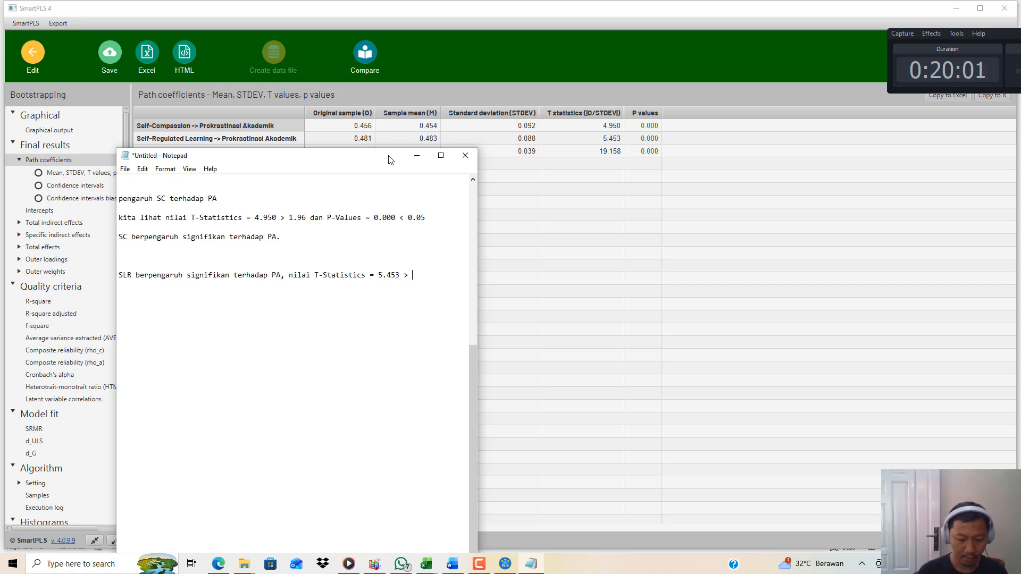
text( 1.96 dan P-Values =)
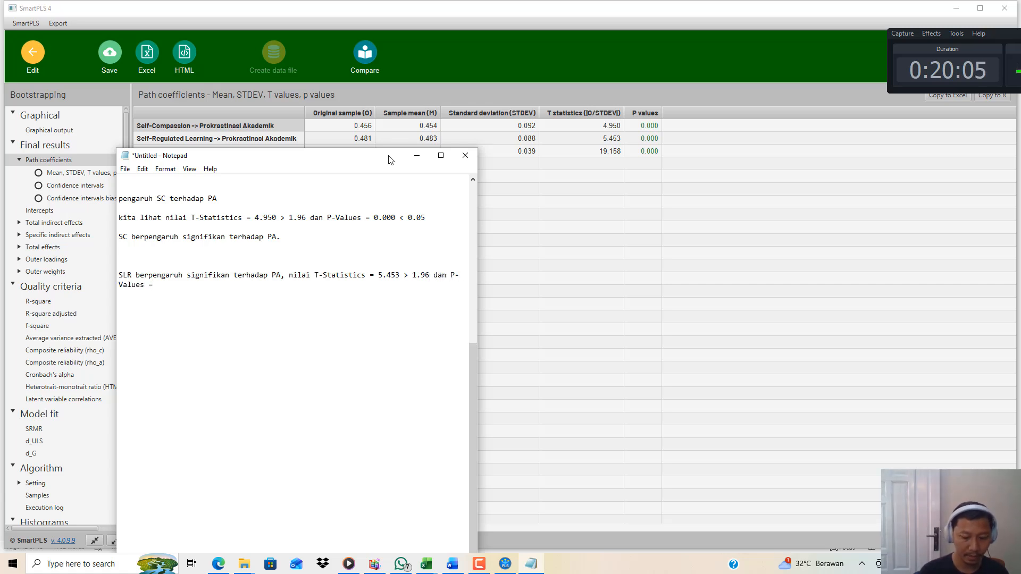
text( 0.000 < )
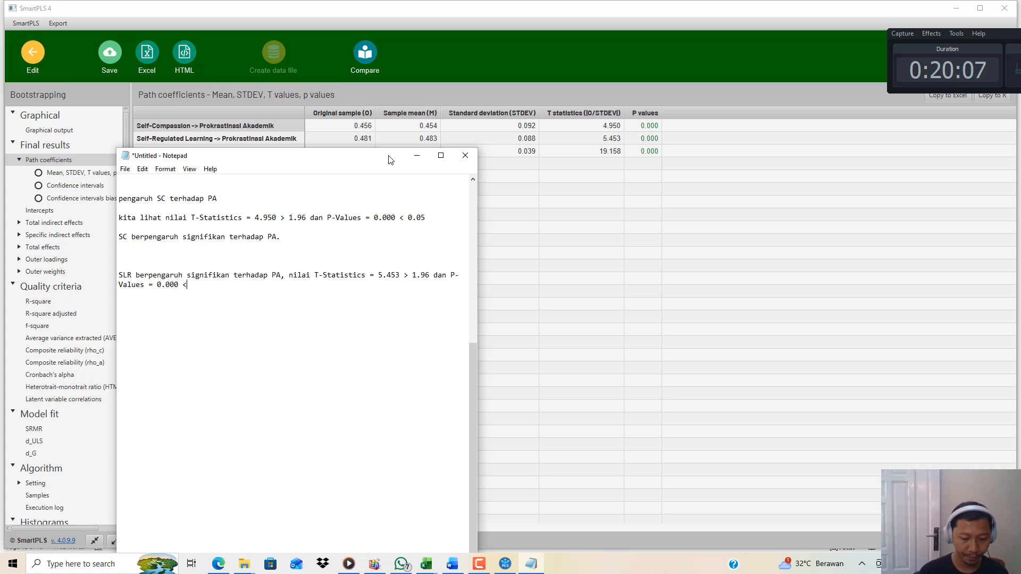
text(0)
key(BackSpace)
text(0.05.)
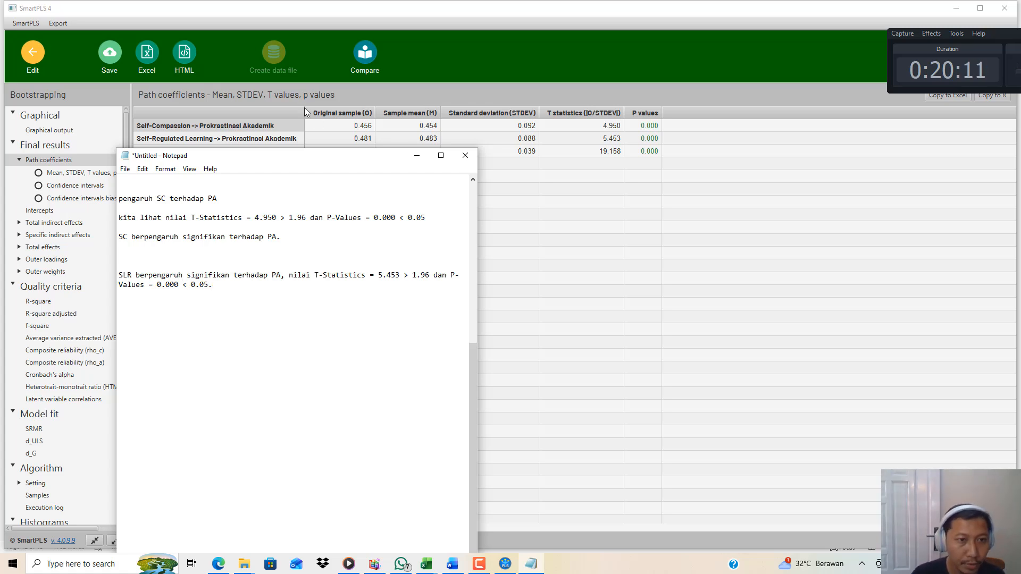
- Move the notes window so it uncovers the Self-Regulated Learning -> Self-Compassion row of the path coefficients
drag(304, 159, 300, 170)
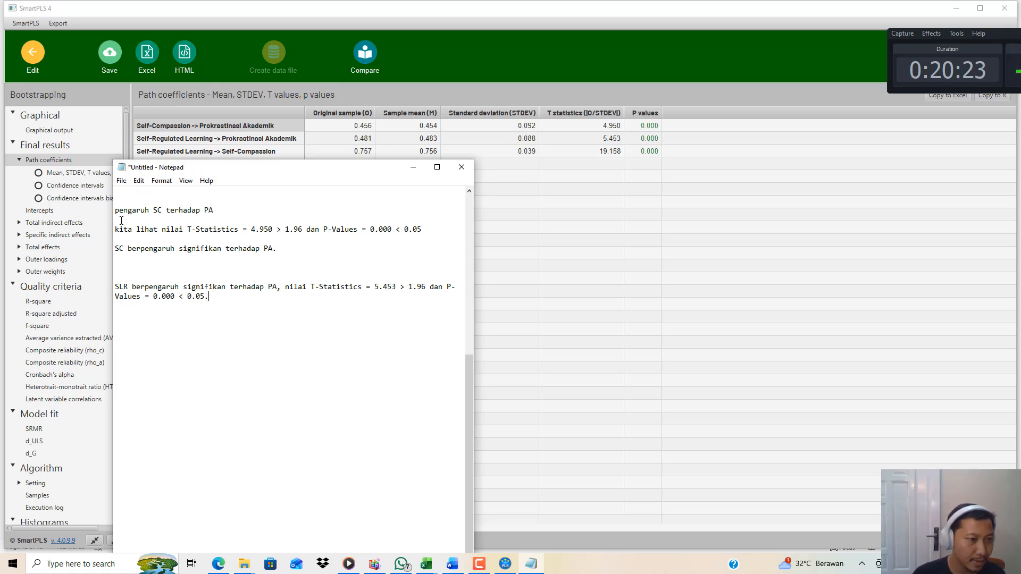
- Show the specific indirect effects results and place the notes window just below the mediation row
click(82, 238)
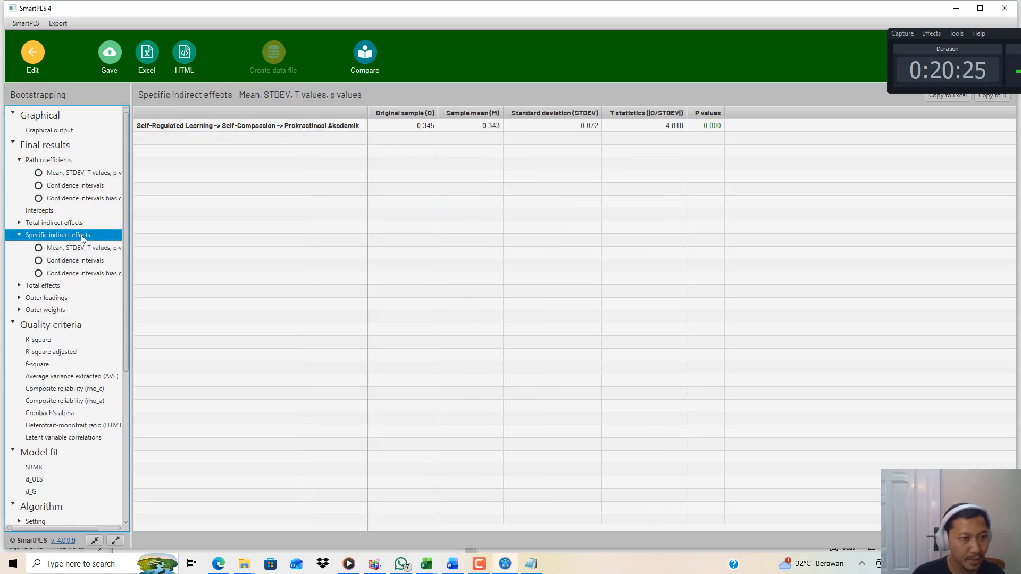
click(530, 564)
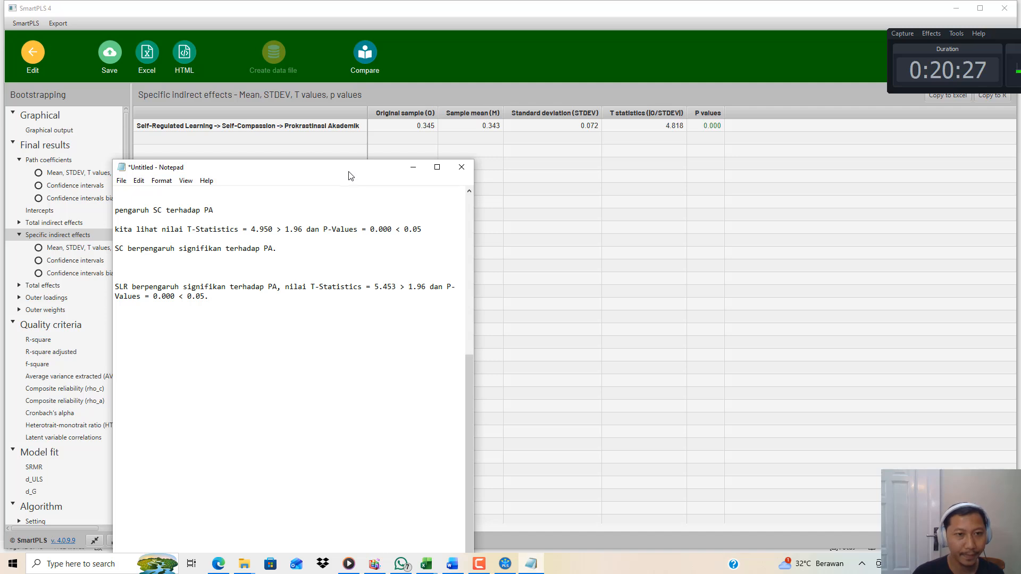
drag(351, 171, 359, 157)
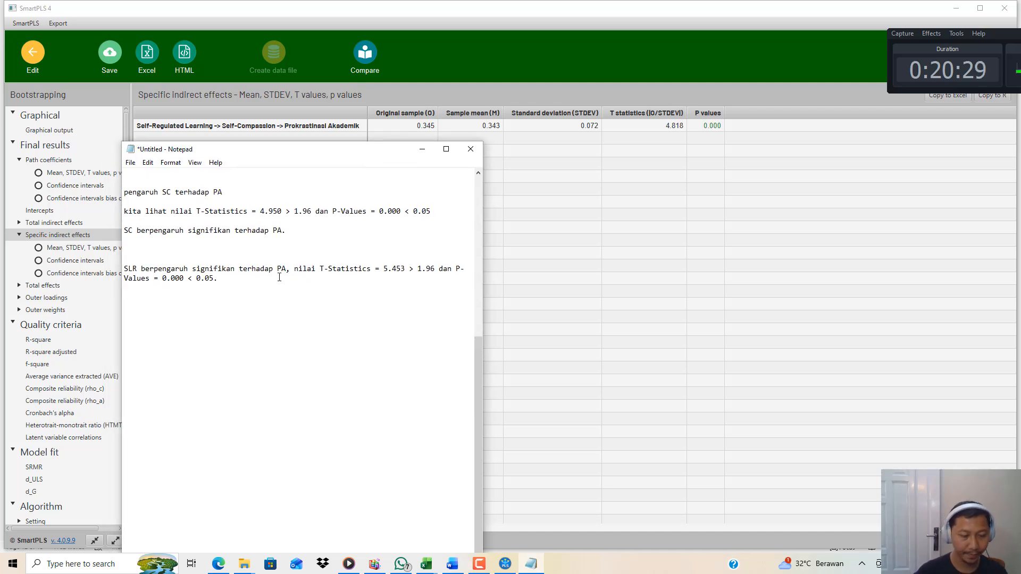
- Begin the mediation conclusion below a gap in the notes with "SC signifikan memediasi hubungan antara SRL dan"
text(SC sign)
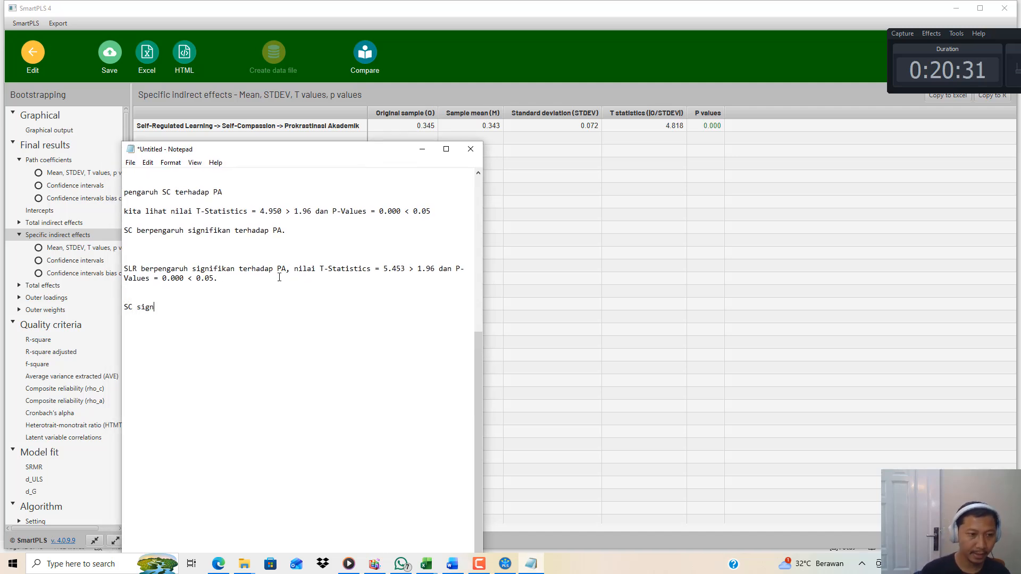
text(ifikan memediasi h)
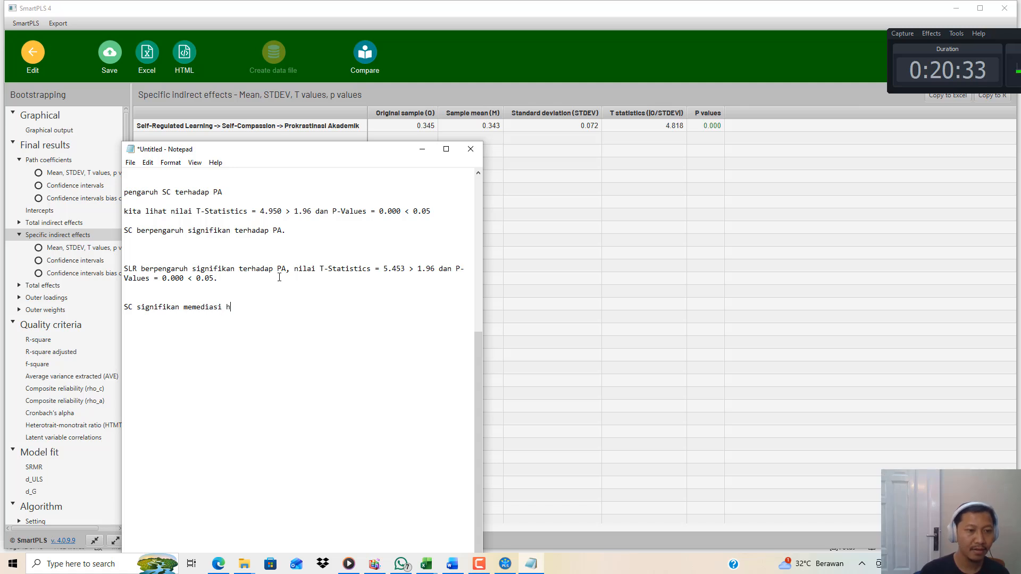
text(ubungan antara )
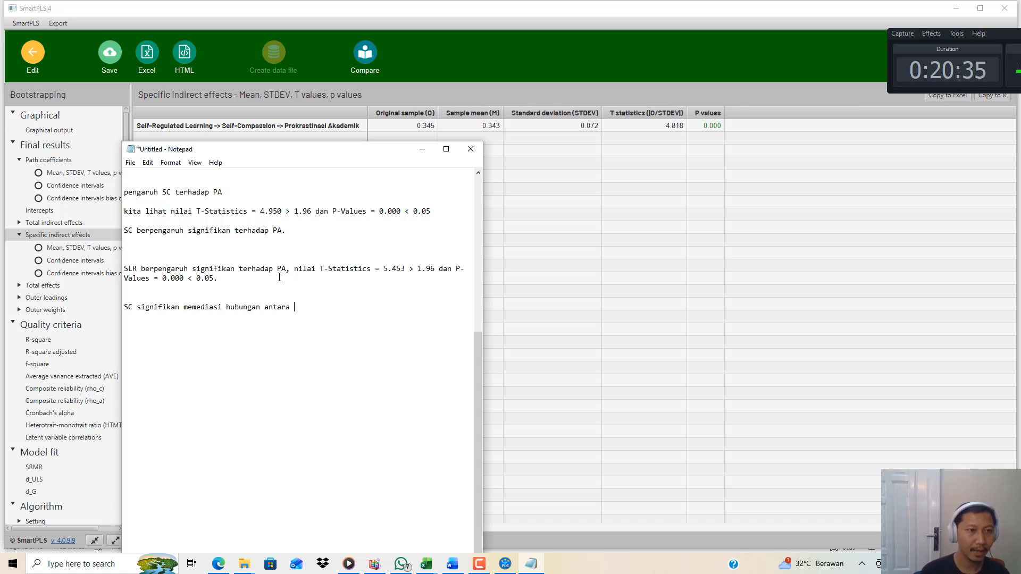
text(SRL dan )
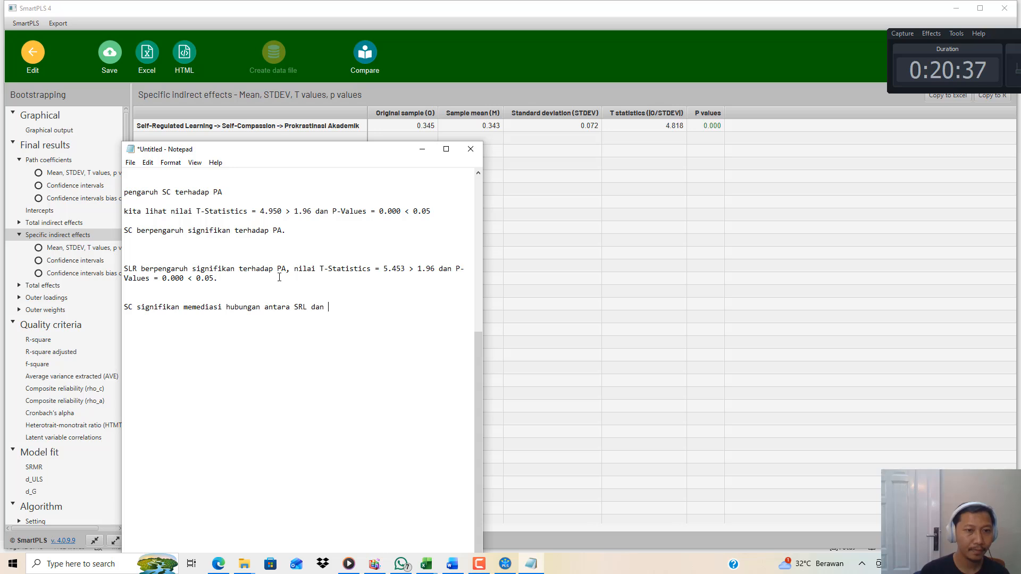
- Complete the mediation sentence with "PA, dengan T-Statistics = 4.818 > 1.96 dan P-Values = 0.000 < 0.05"
text(PA, dengan T-)
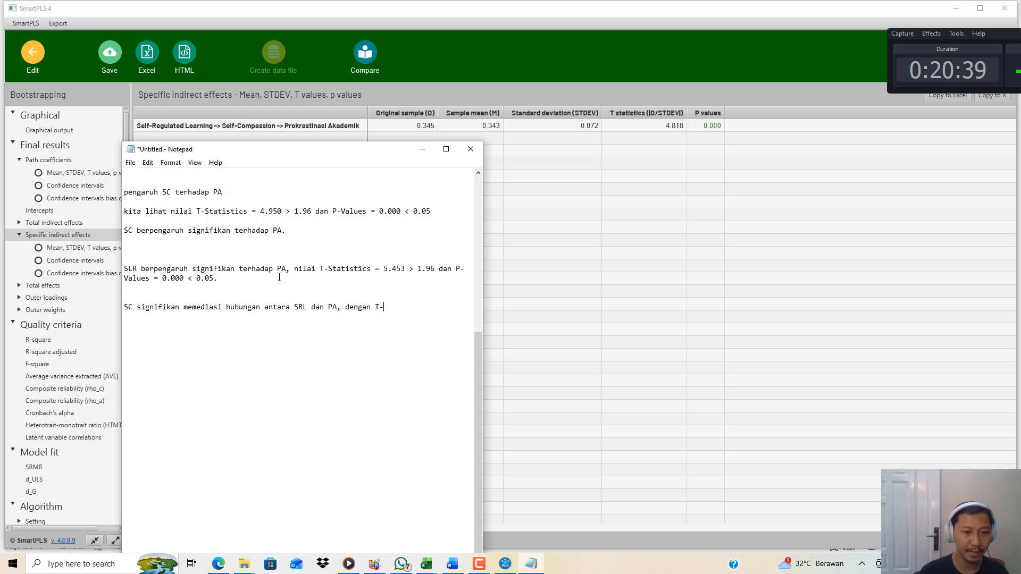
text(Statistics - )
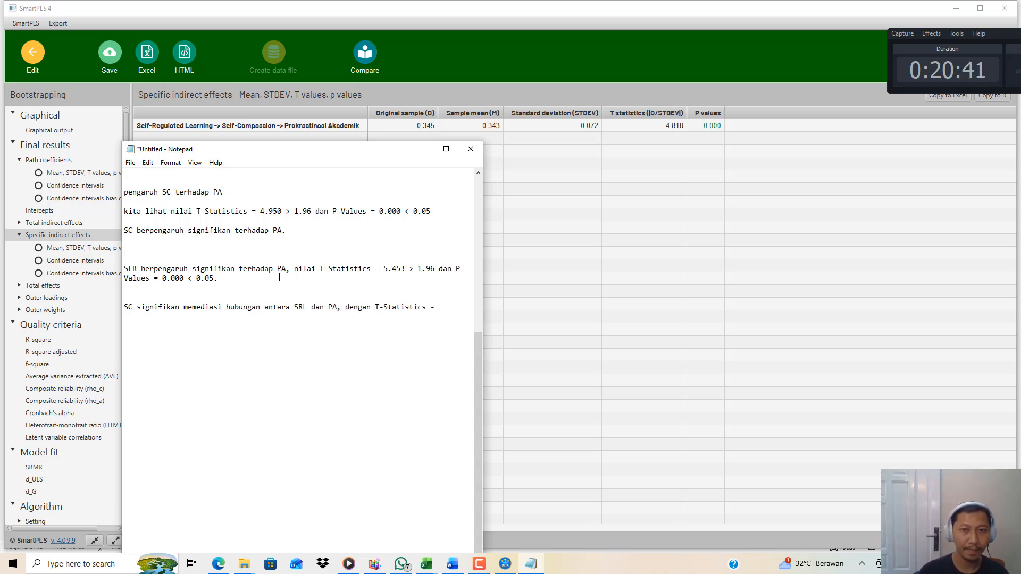
key(BackSpace)
key(BackSpace)
text(= )
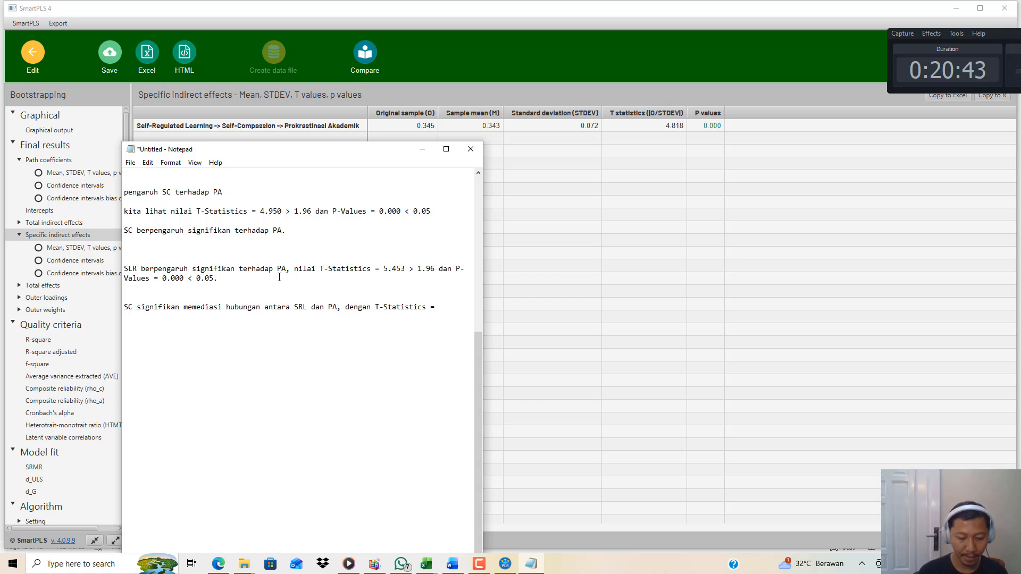
text(4.818 > )
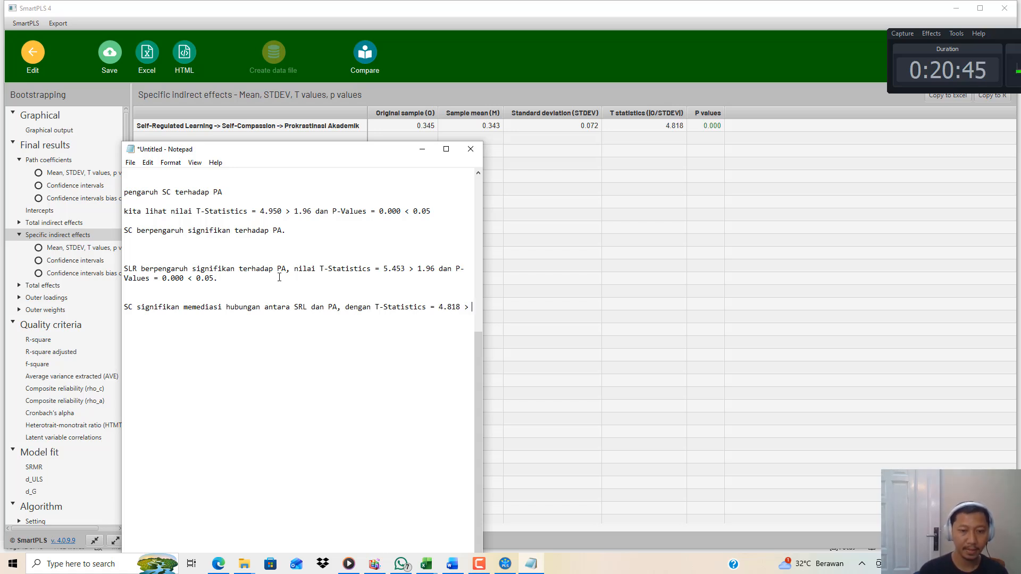
text(1.96)
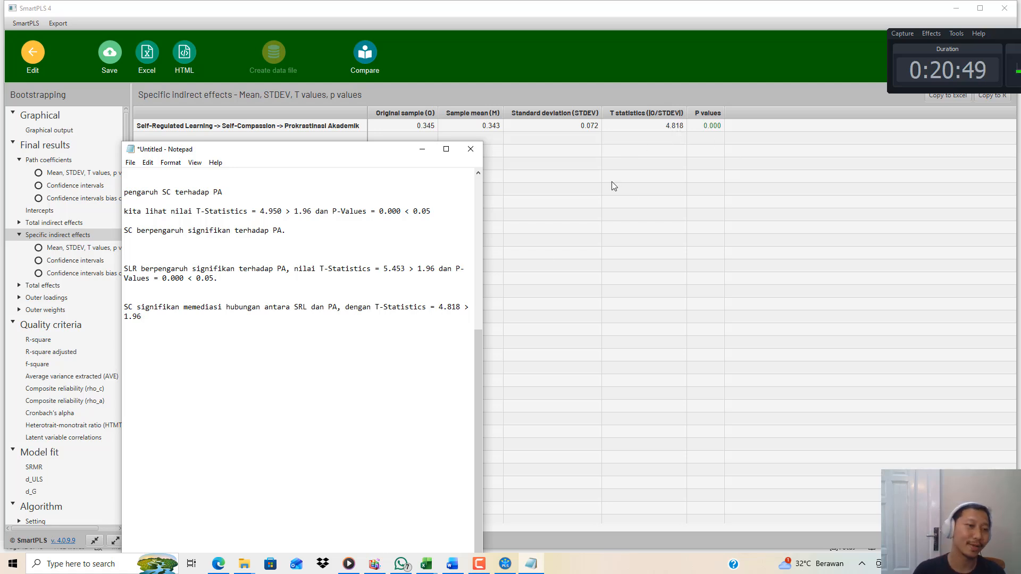
text(dan P-Val)
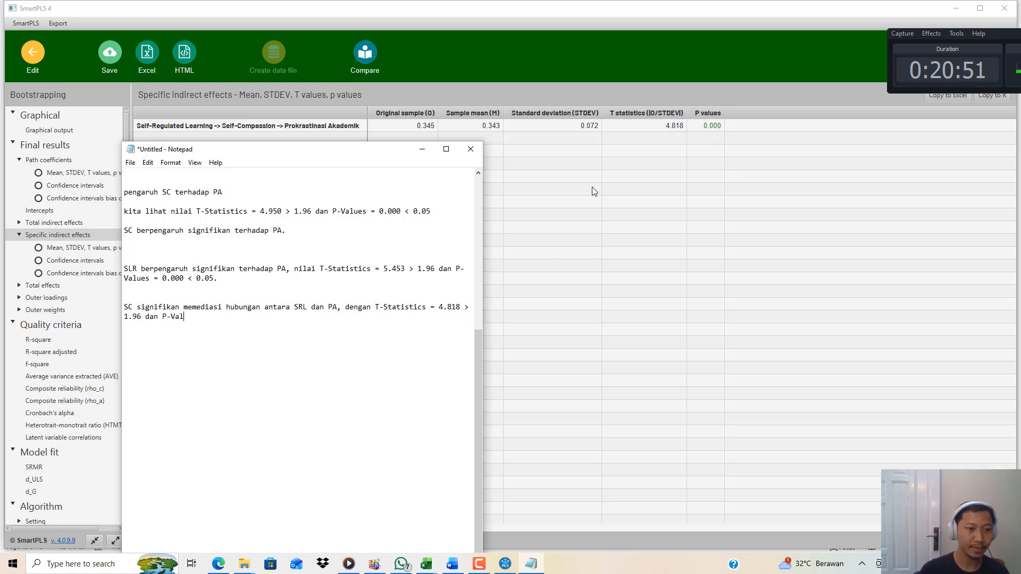
text(ues = 0.000)
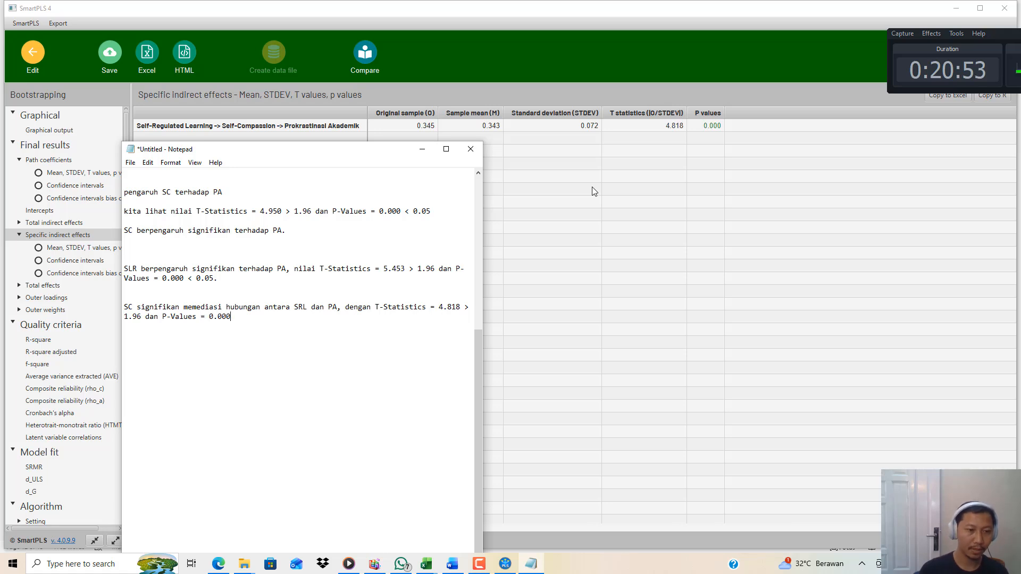
text( < 0.05)
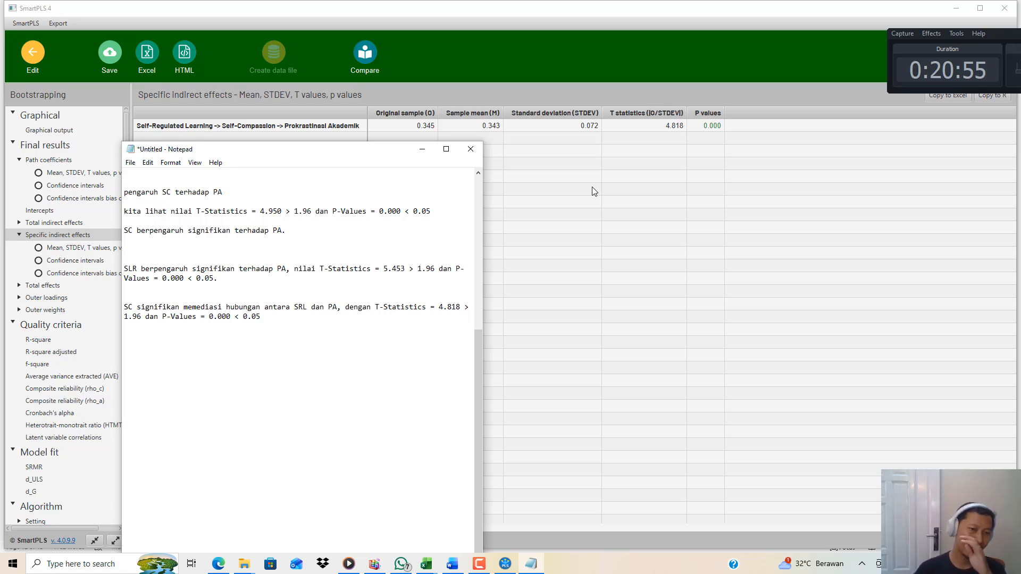
- Switch to the Word report and review the four hypothesis conclusions below Table 4.7 and the R-Squares section at Table 4.8
click(452, 564)
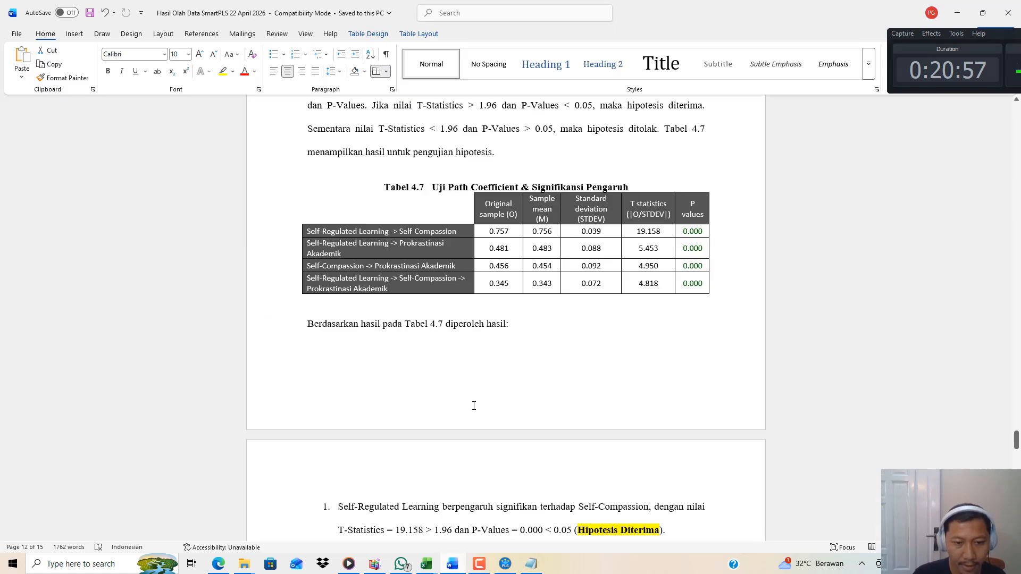
scroll(479, 382, down, 5)
scroll(479, 382, down, 4)
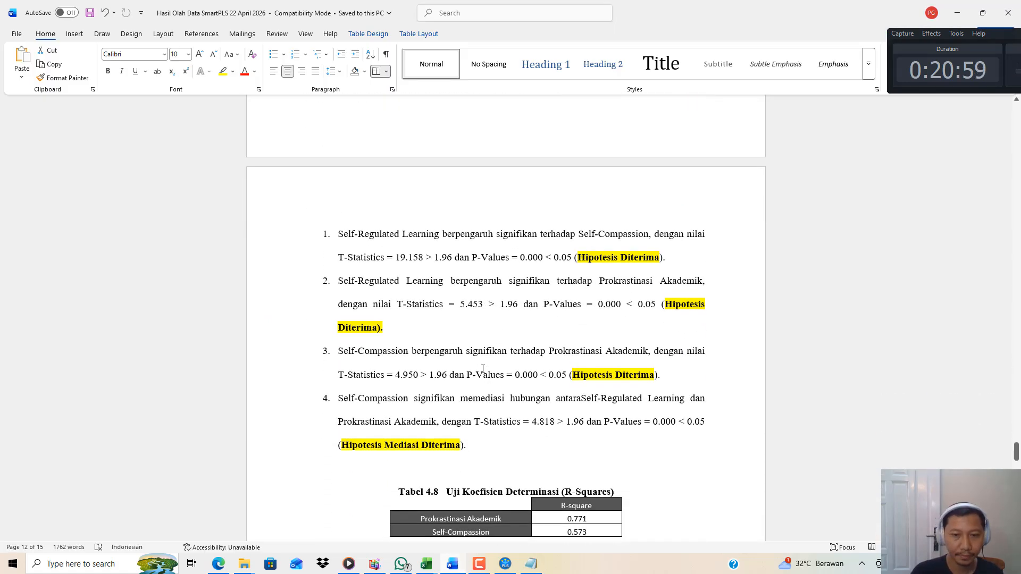
scroll(493, 339, down, 10)
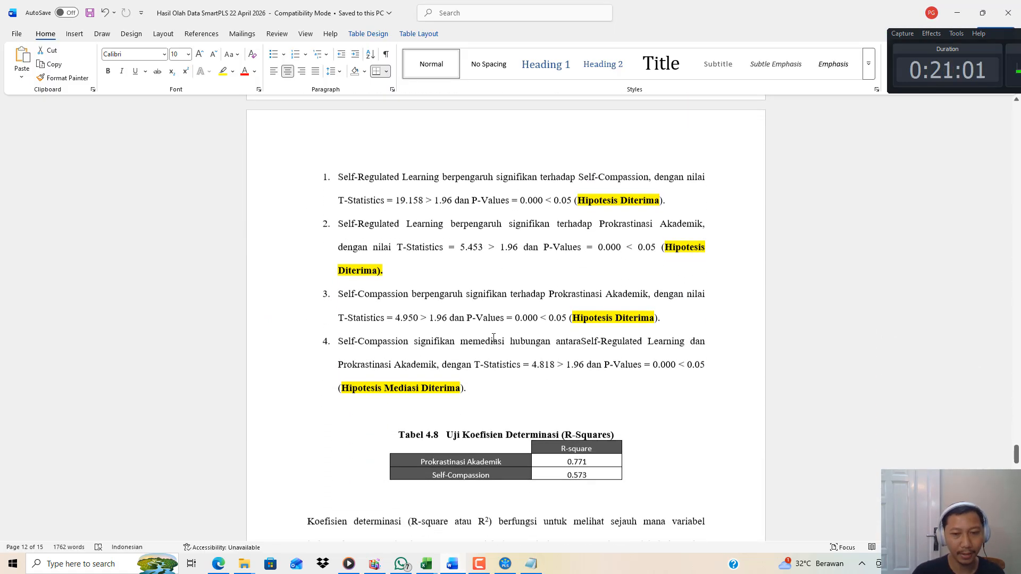
scroll(493, 334, down, 4)
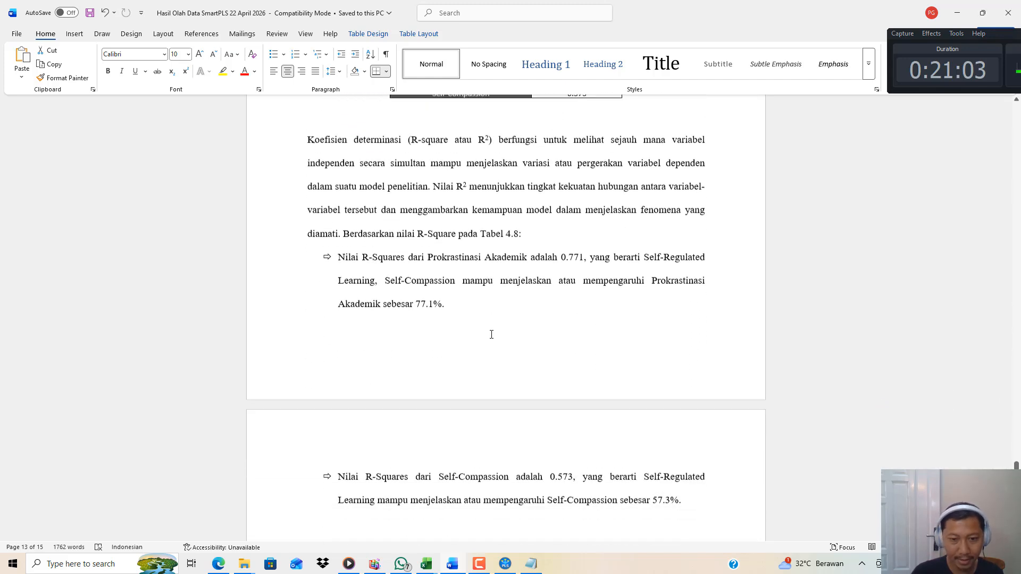
scroll(490, 455, up, 5)
- Switch to SmartPLS, return to the path model and run the PLS-SEM algorithm with the Path weighting scheme and standardized results
click(505, 563)
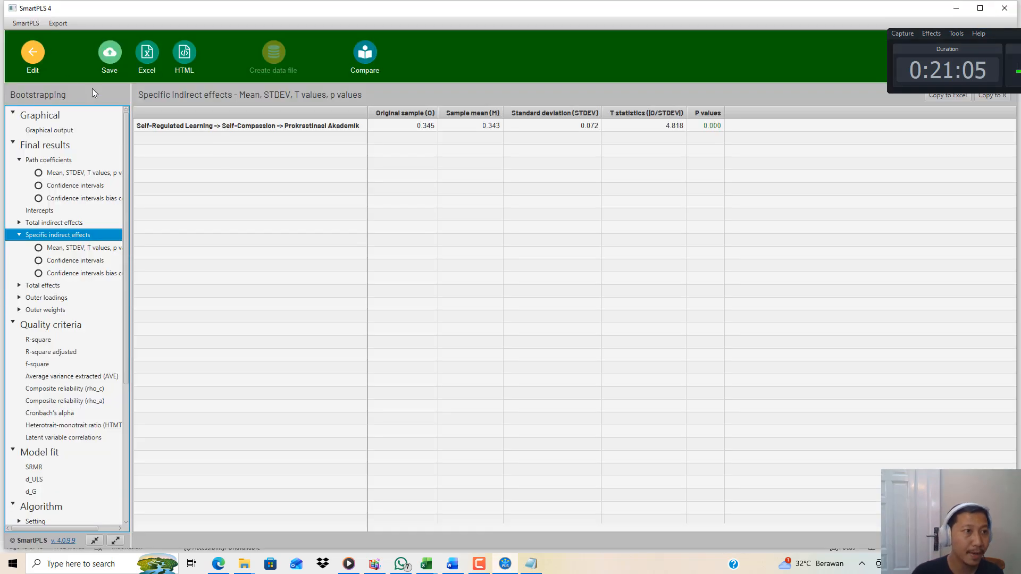
click(38, 61)
click(85, 26)
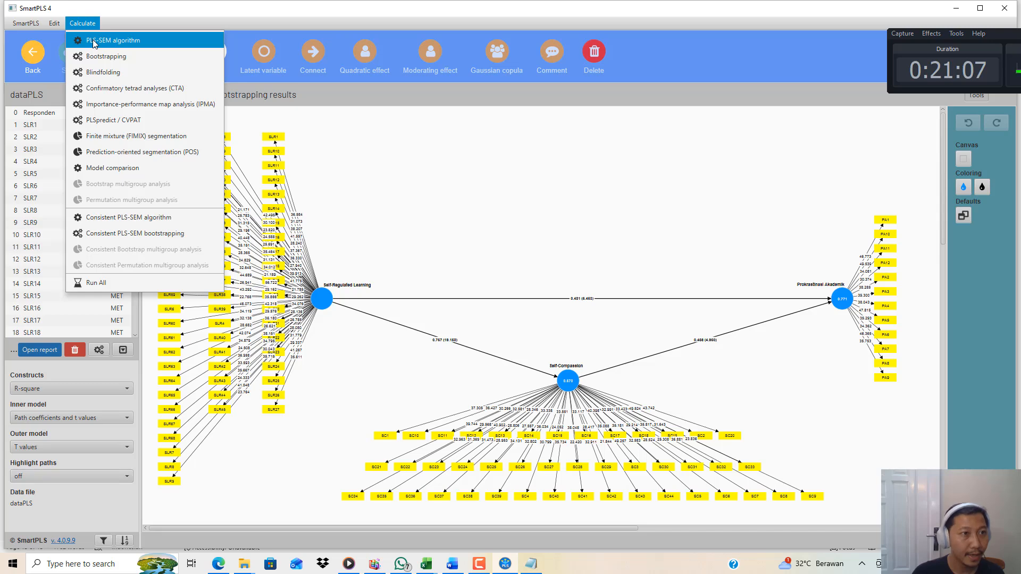
click(94, 42)
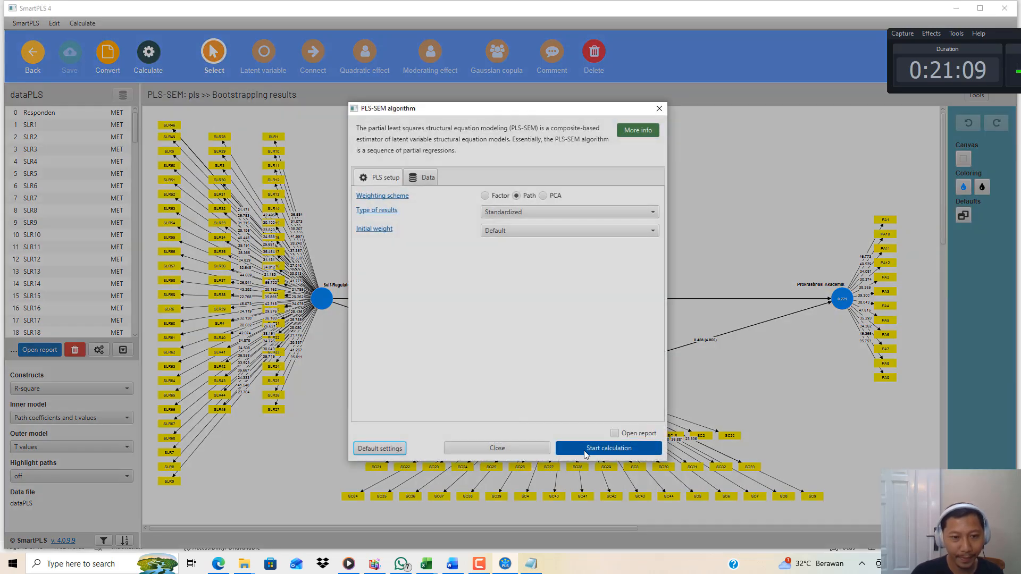
click(586, 450)
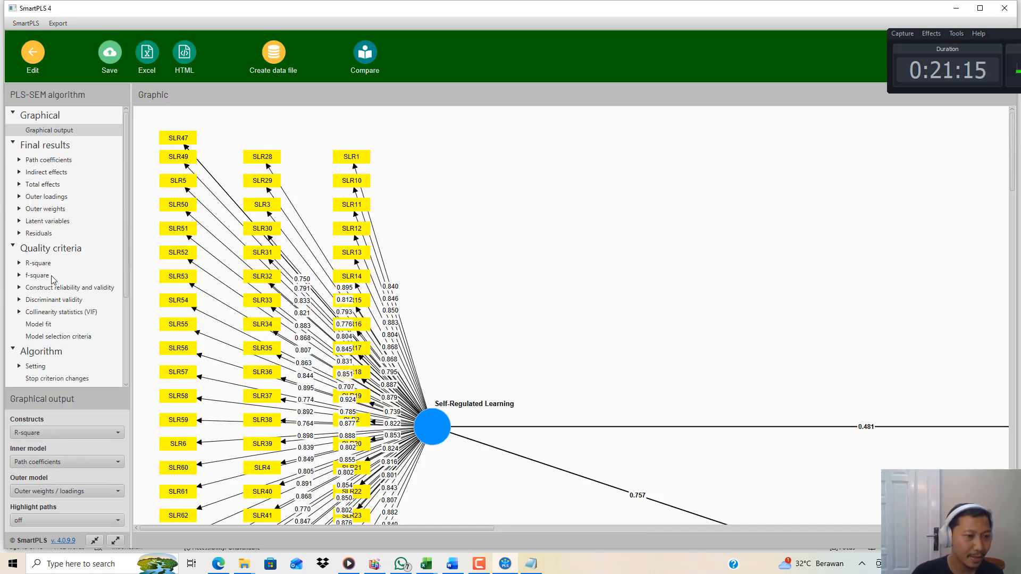
- Check the R-square values of Prokrastinasi Akademik and Self-Compassion against Table 4.8 in the Word report
click(43, 264)
click(248, 127)
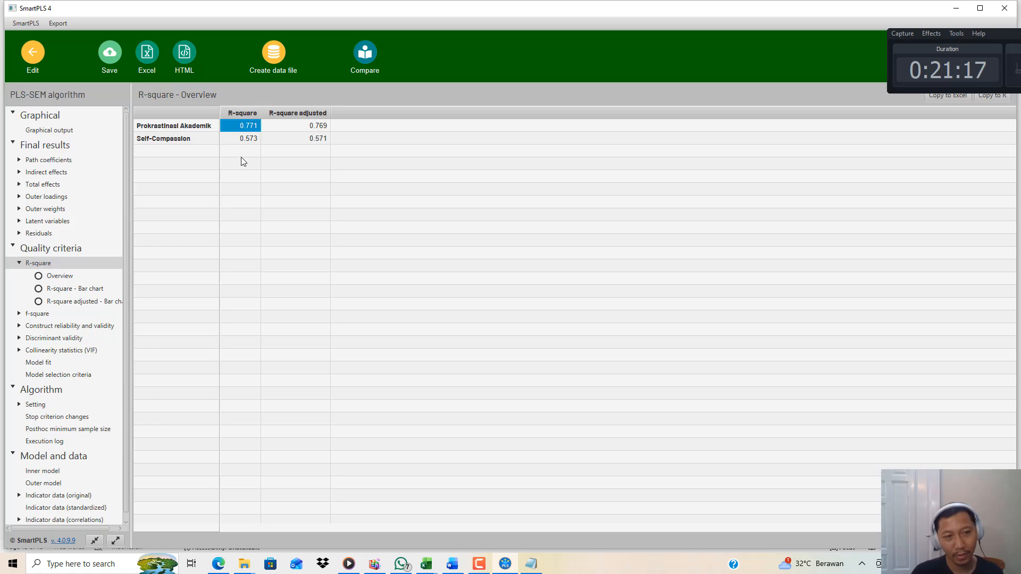
click(250, 139)
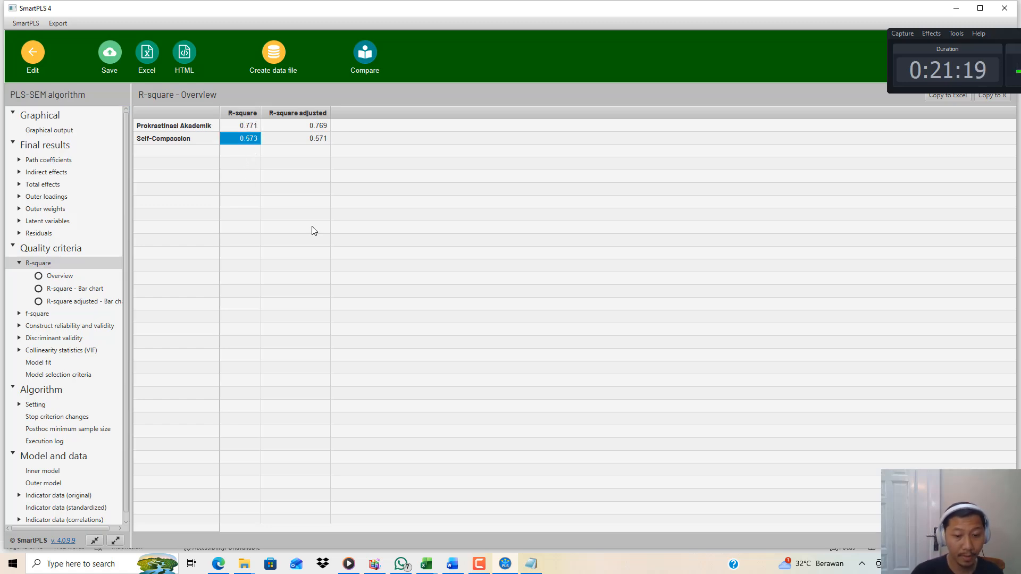
click(452, 564)
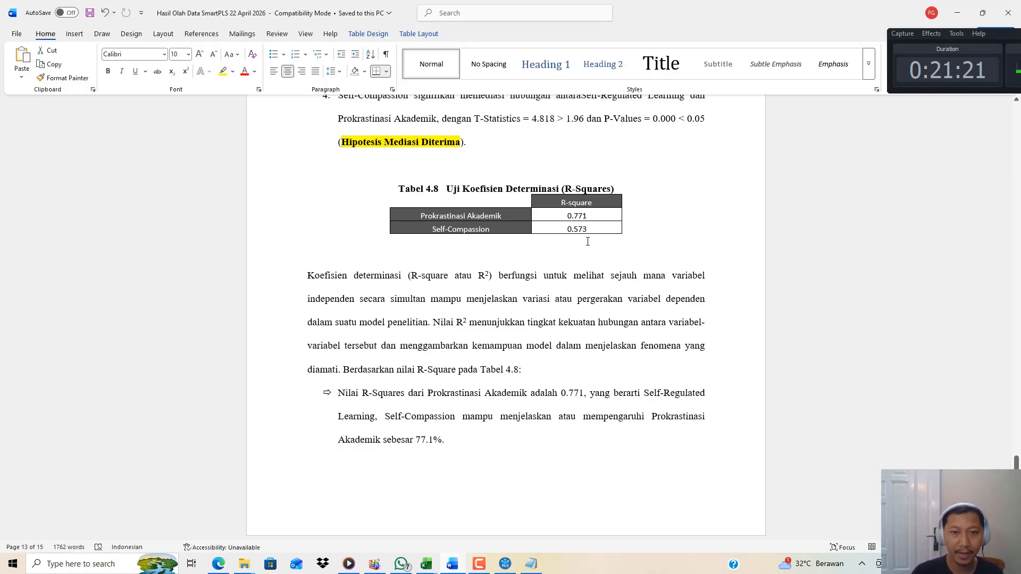
- Locate the SRMR value in Table 4.10 of the report and compare it with the estimated model's SRMR in the SmartPLS model fit results
scroll(569, 291, down, 8)
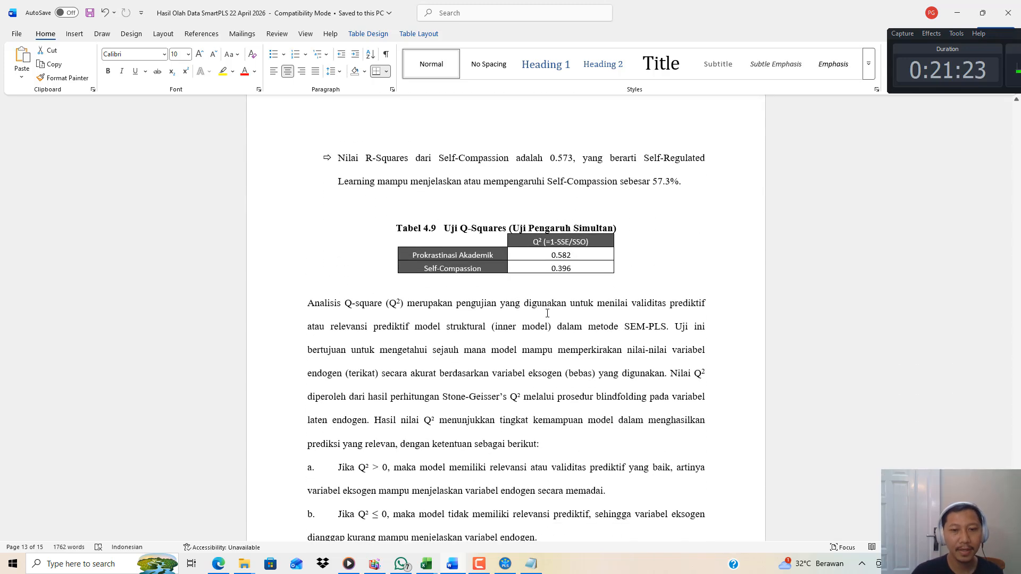
scroll(538, 338, down, 10)
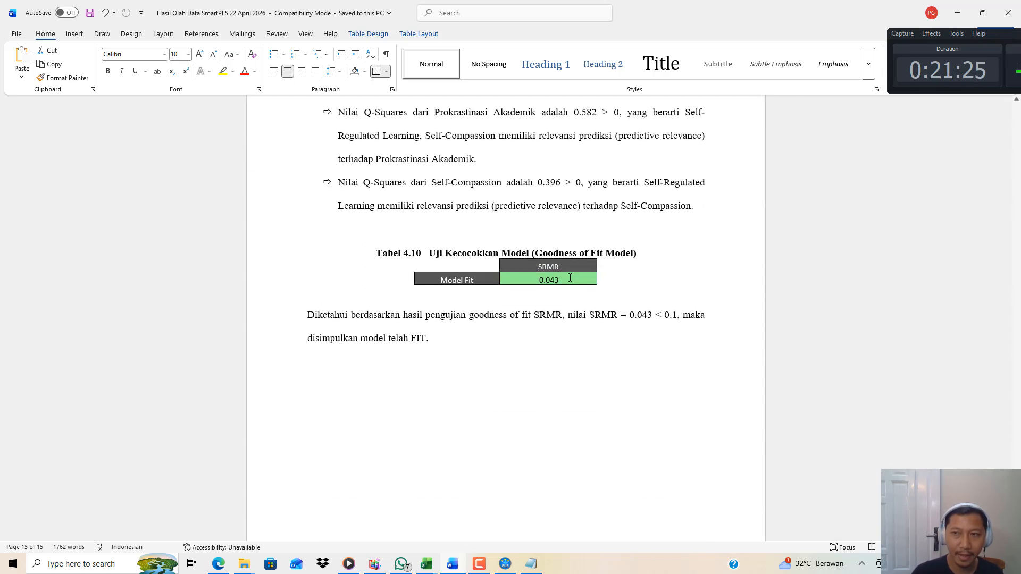
click(570, 278)
click(506, 563)
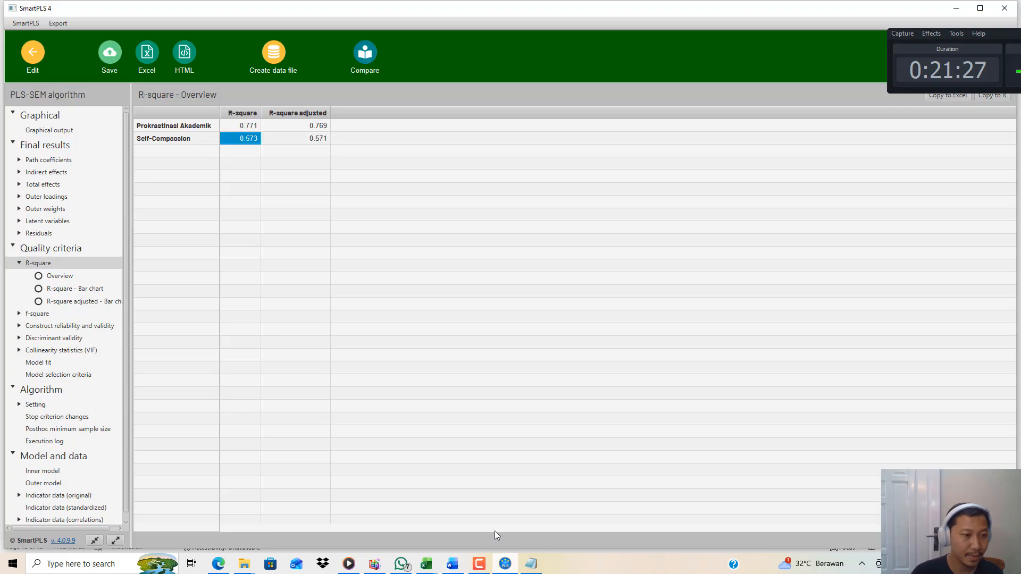
click(43, 363)
click(296, 126)
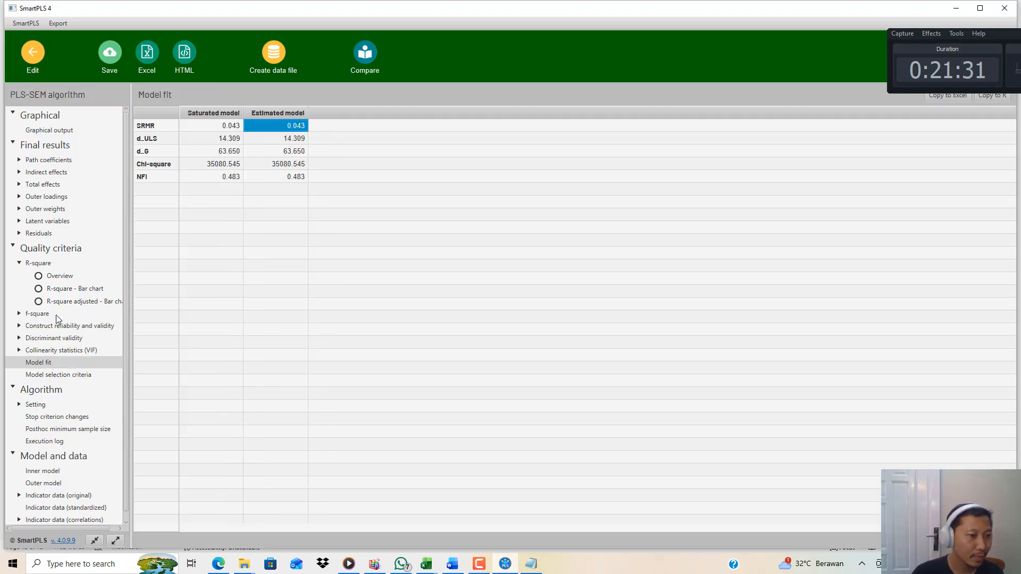
- Return to the path model and run the Blindfolding calculation with an omission distance of 7
click(32, 59)
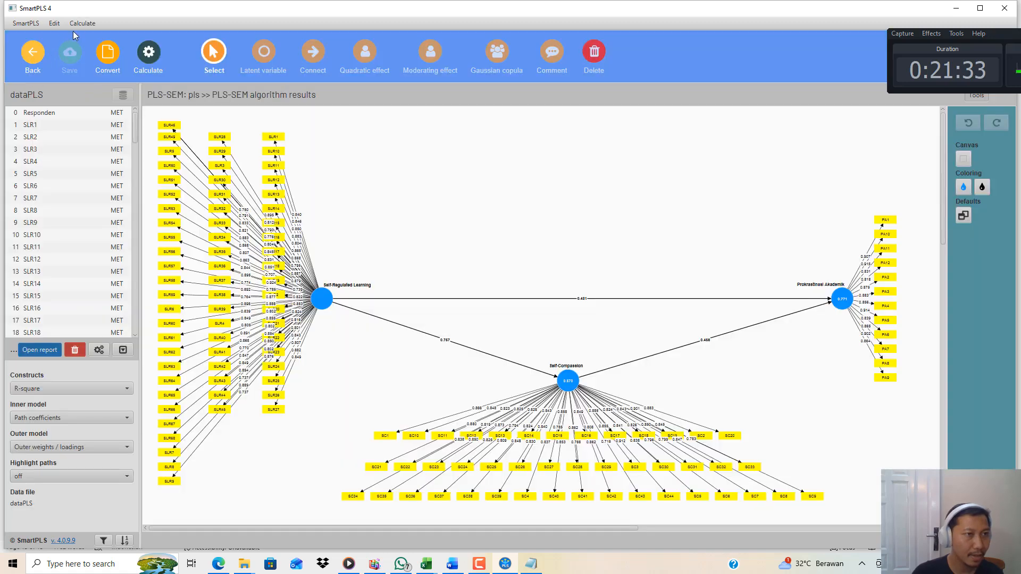
click(82, 23)
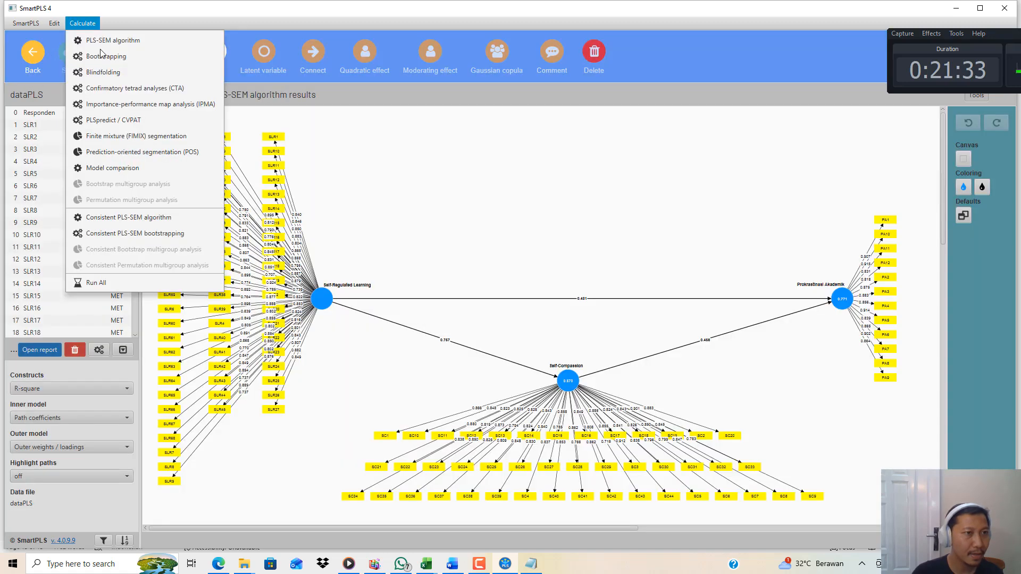
click(116, 75)
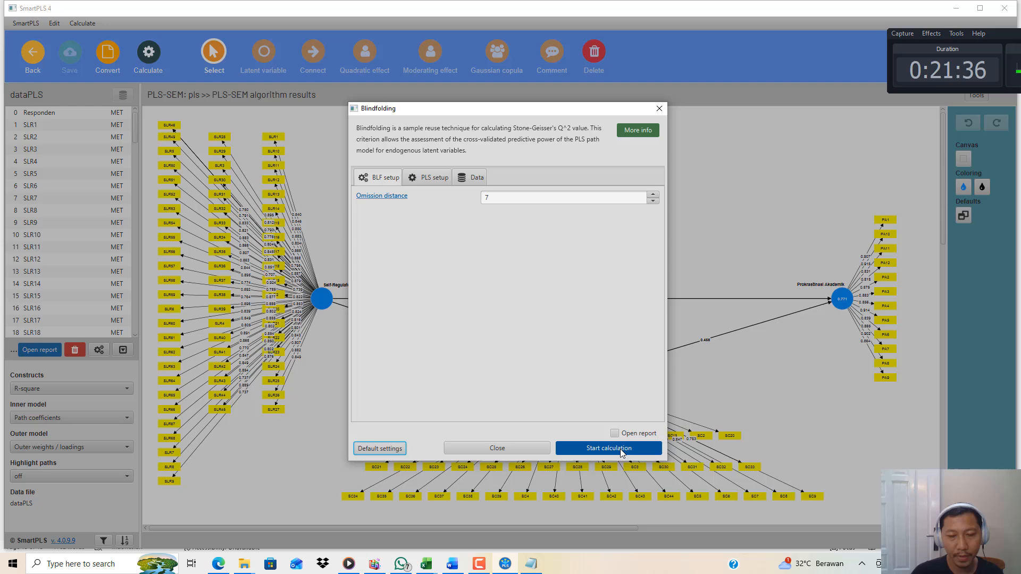
click(620, 452)
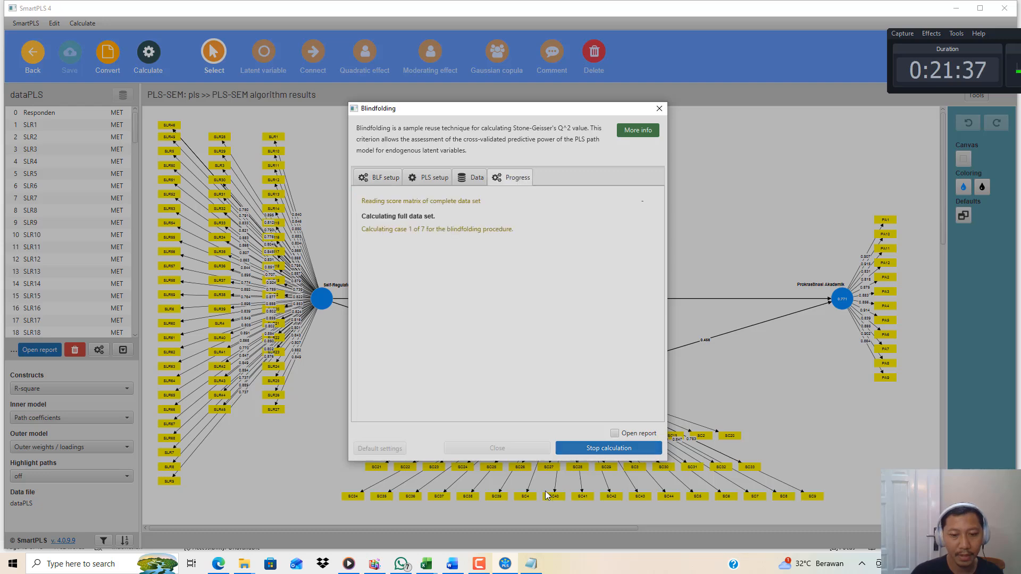
- Switch to the Word report and locate the Q-square values in Table 4.9
click(452, 564)
scroll(480, 343, up, 1)
scroll(480, 343, up, 15)
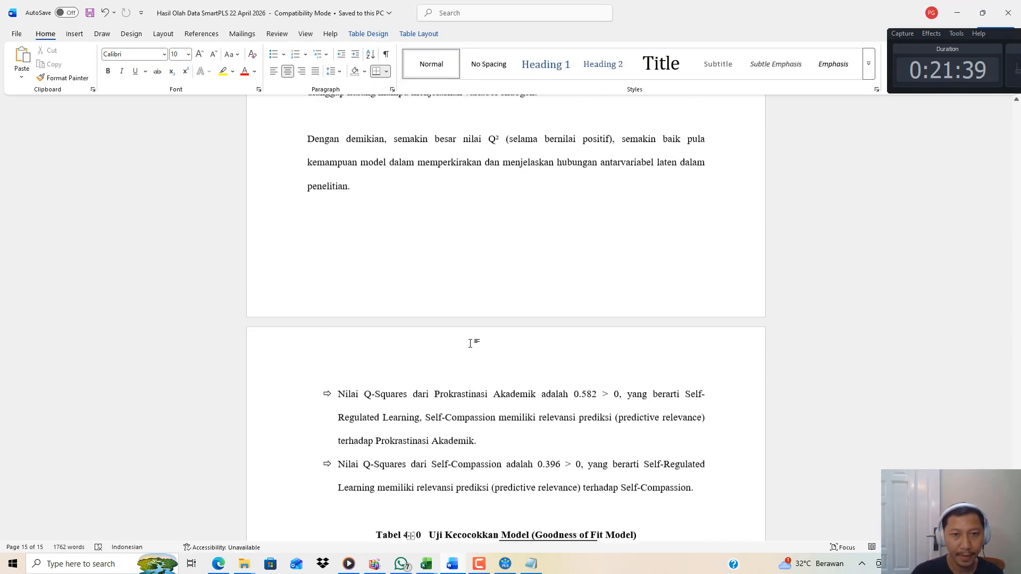
scroll(470, 296, down, 1)
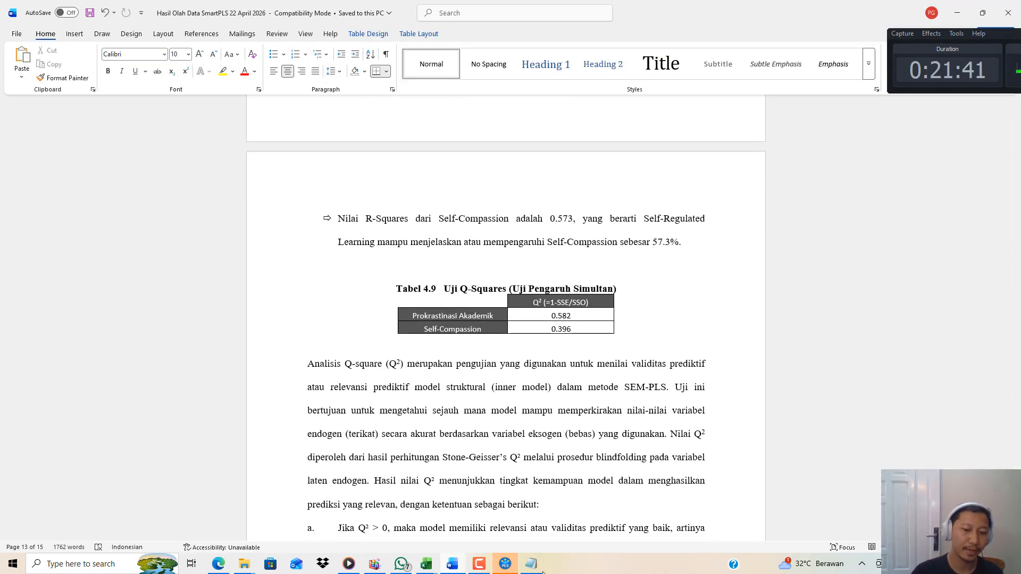
- Switch to SmartPLS and check the Q² values of Prokrastinasi Akademik and Self-Compassion in the construct cross-validated redundancy totals against Table 4.9
click(505, 564)
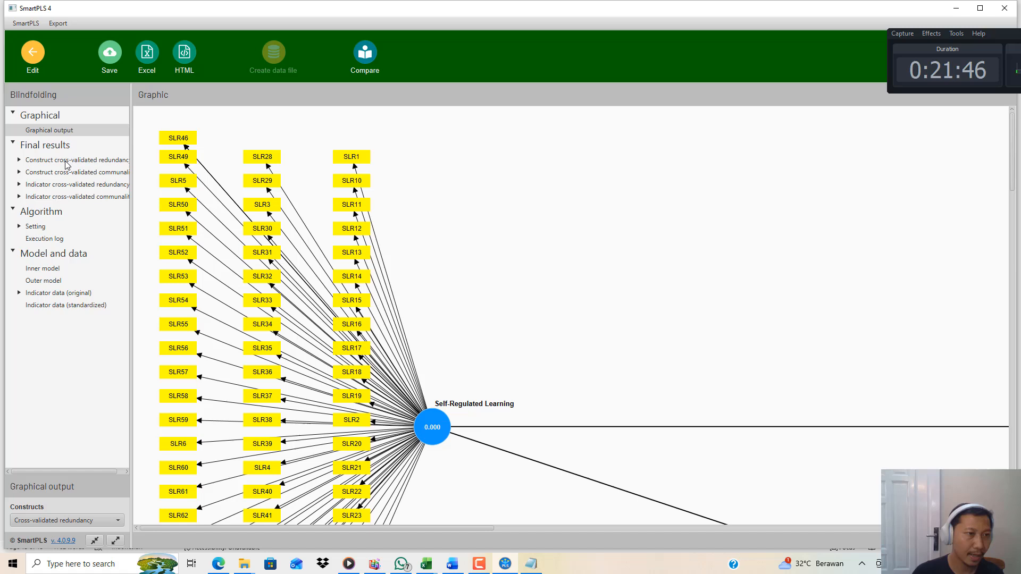
click(66, 161)
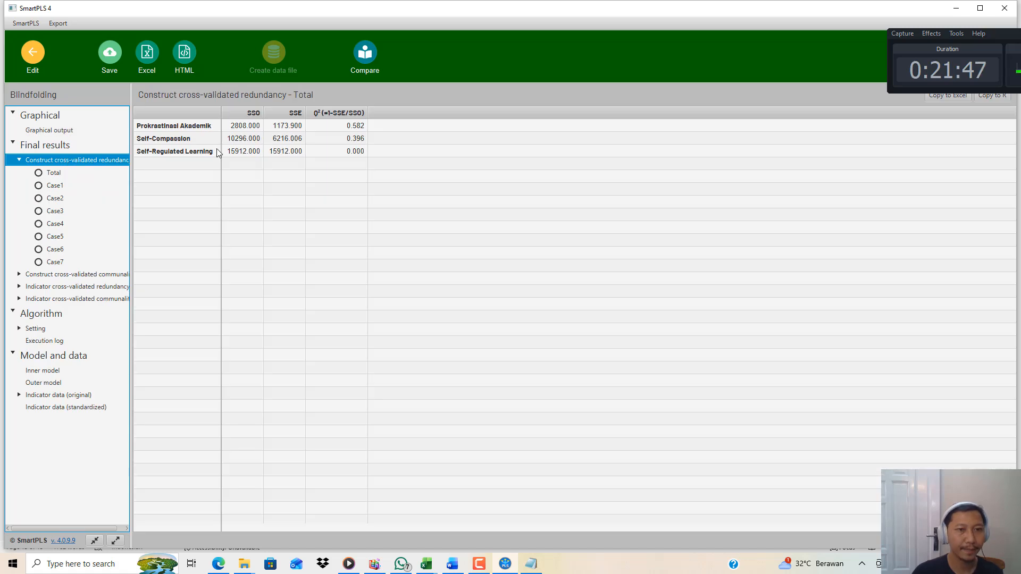
click(342, 129)
click(348, 139)
click(351, 124)
click(351, 138)
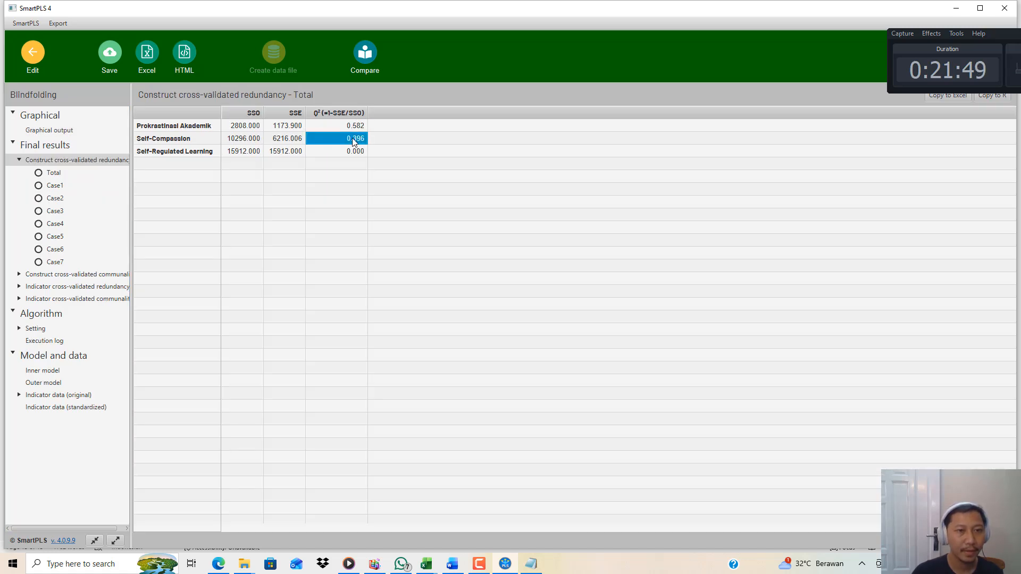
click(353, 128)
click(364, 142)
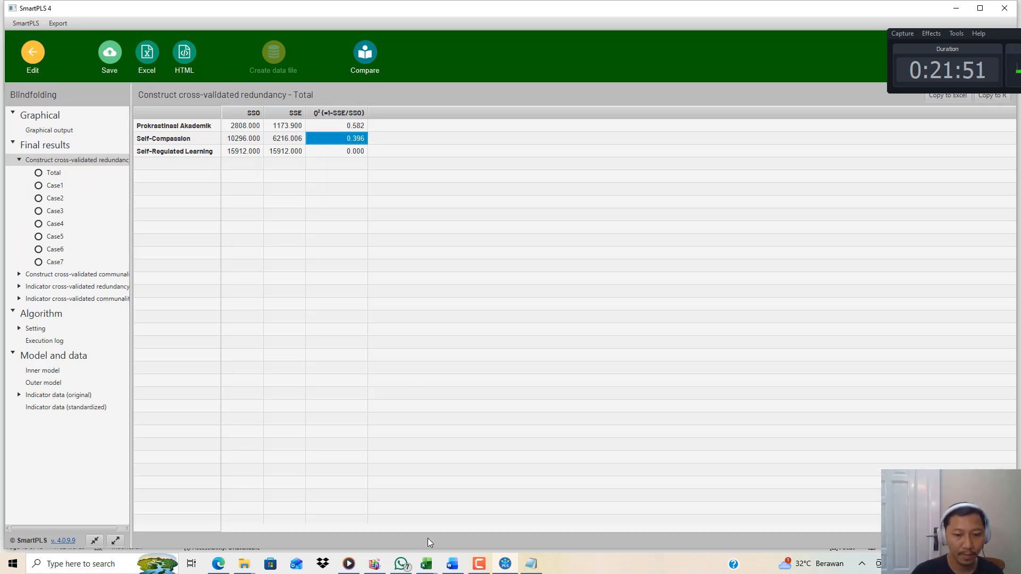
- Switch back to the Word report and review the Q-square conclusions and Table 4.10, ending at section 4.1 Metode Analis Data
click(452, 563)
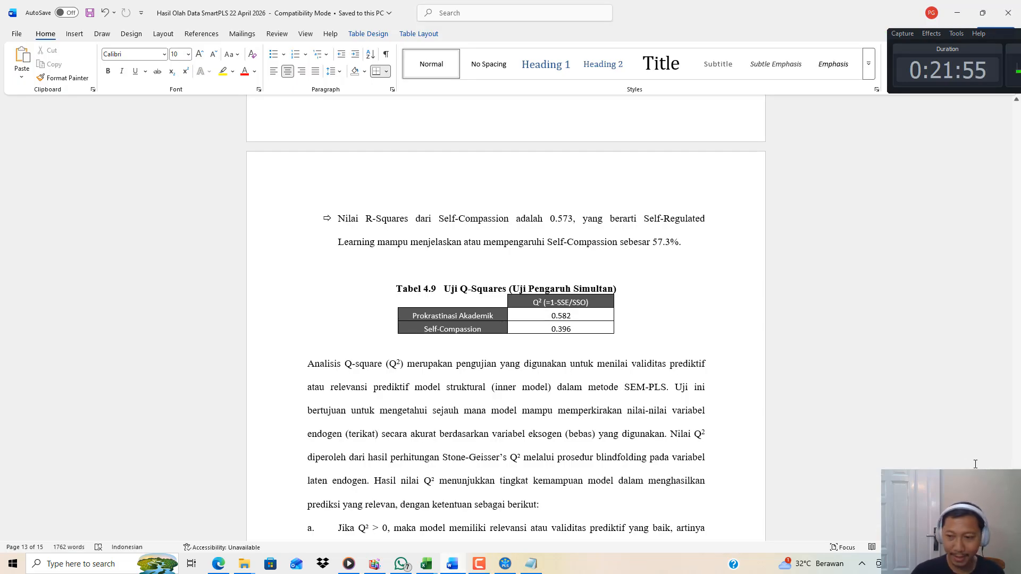
scroll(506, 319, down, 10)
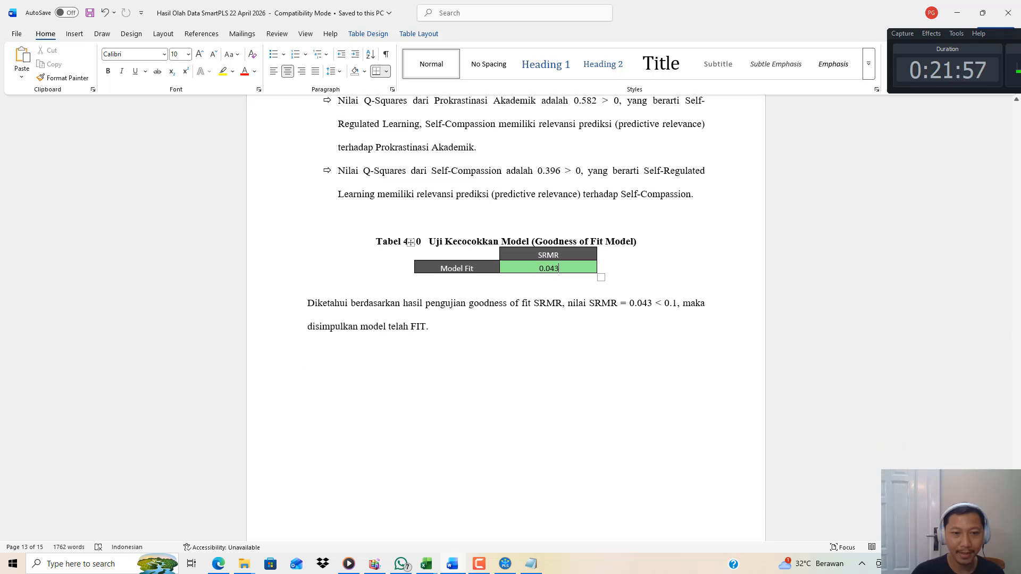
drag(1016, 487, 1009, 139)
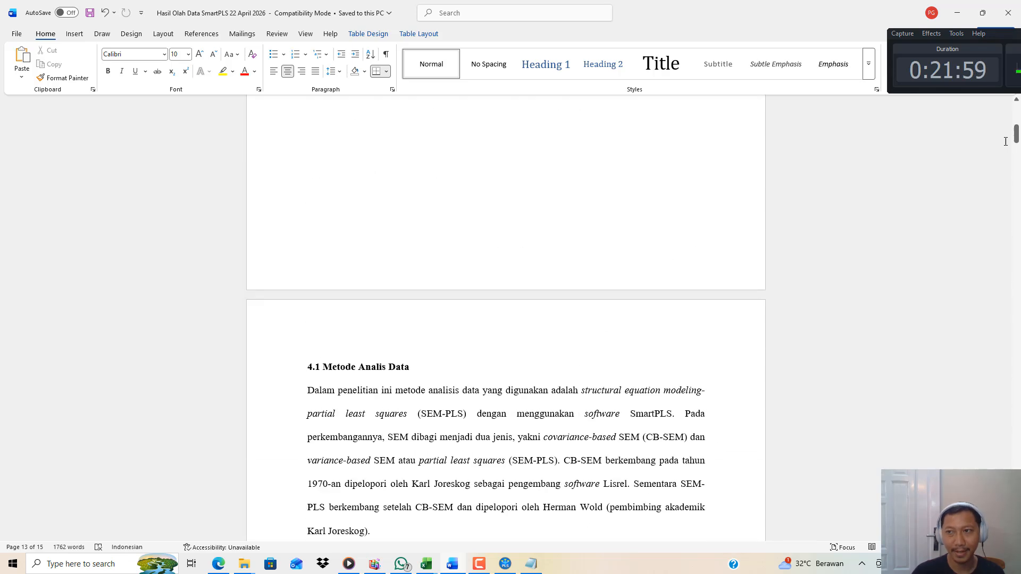
drag(999, 45, 820, 136)
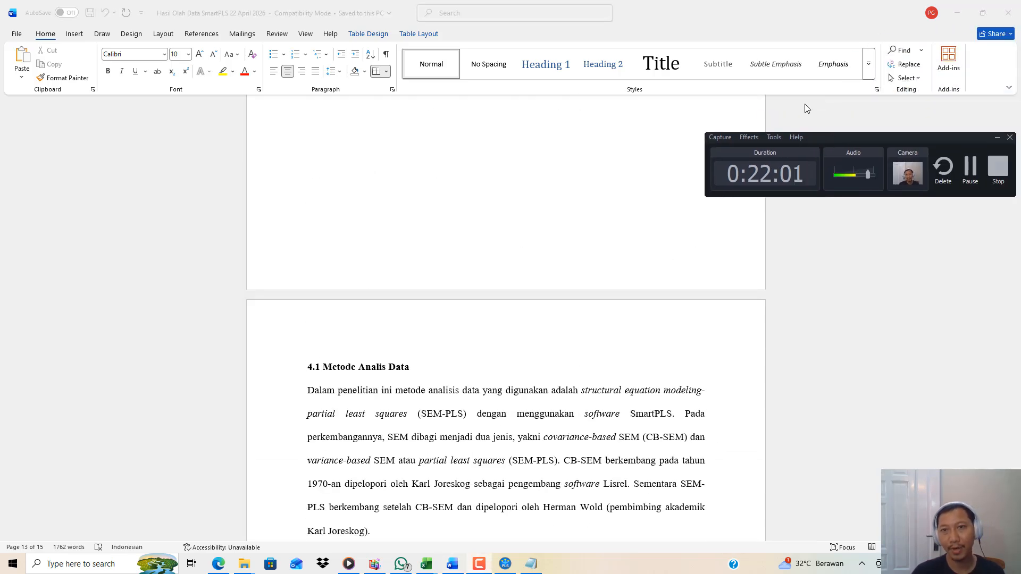